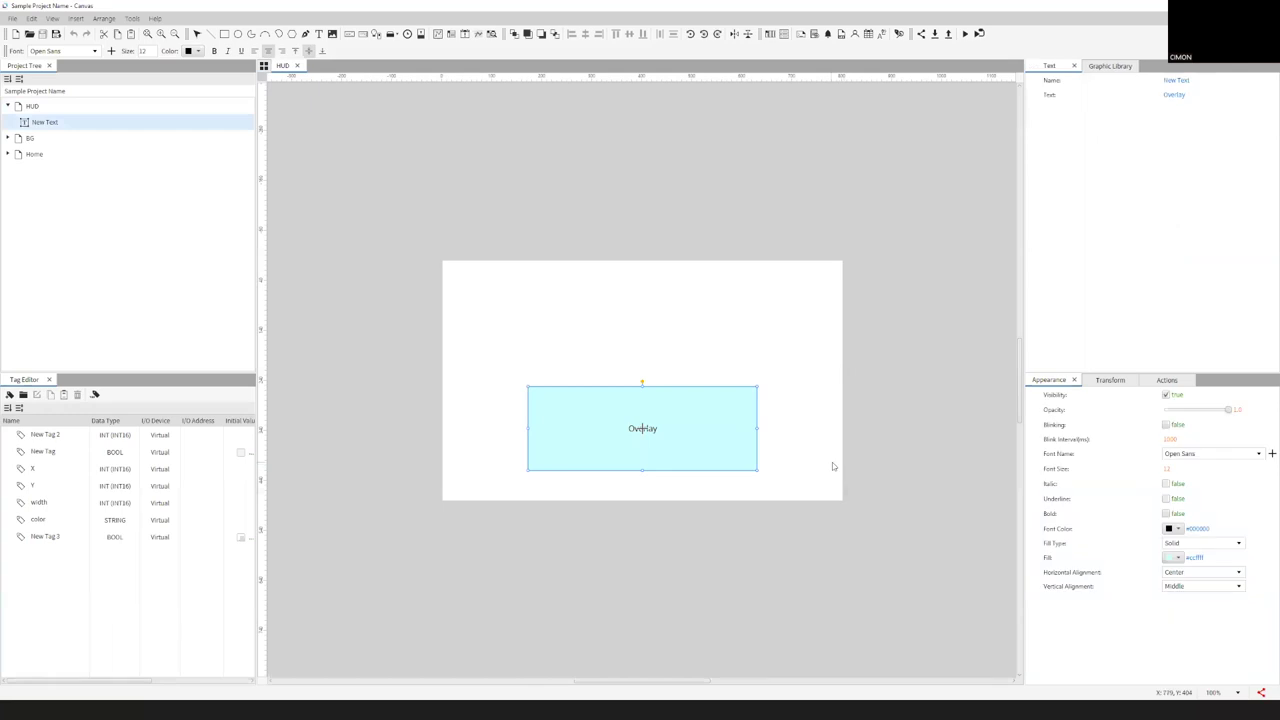
- Search the graphic library's Image Library for "button" and filter it to Push Buttons and Switches
click(1117, 66)
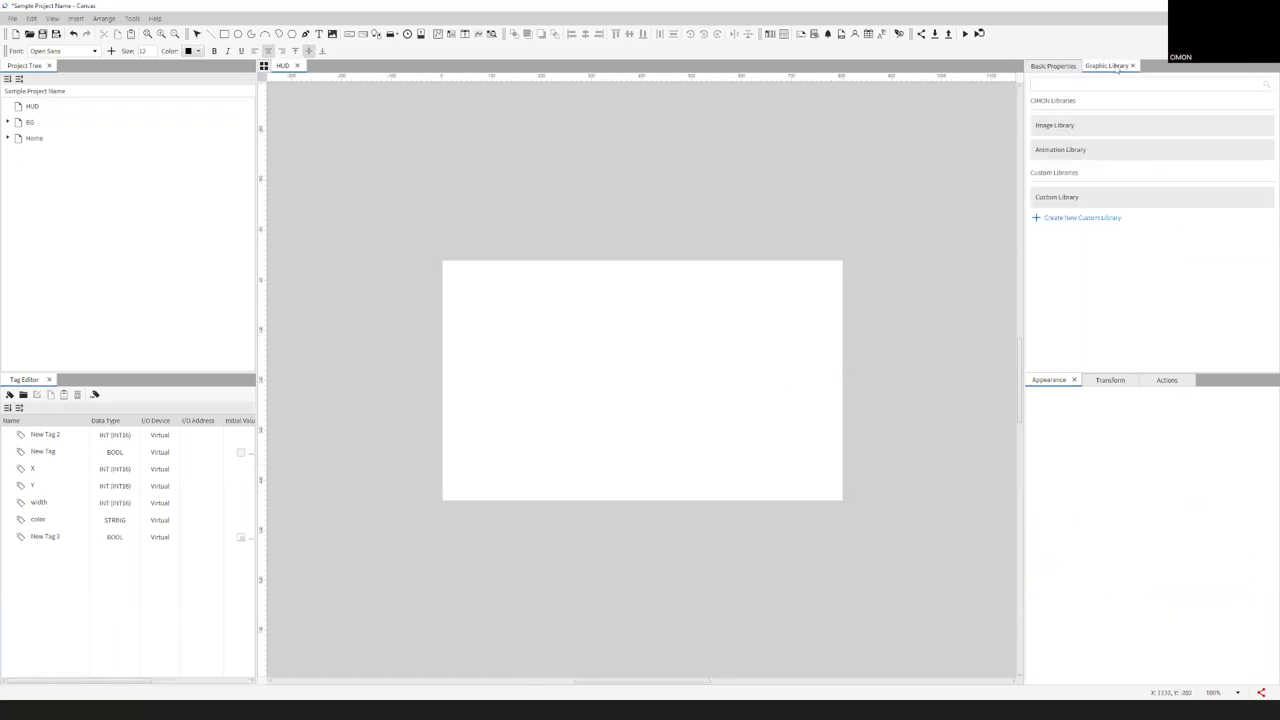
click(1091, 125)
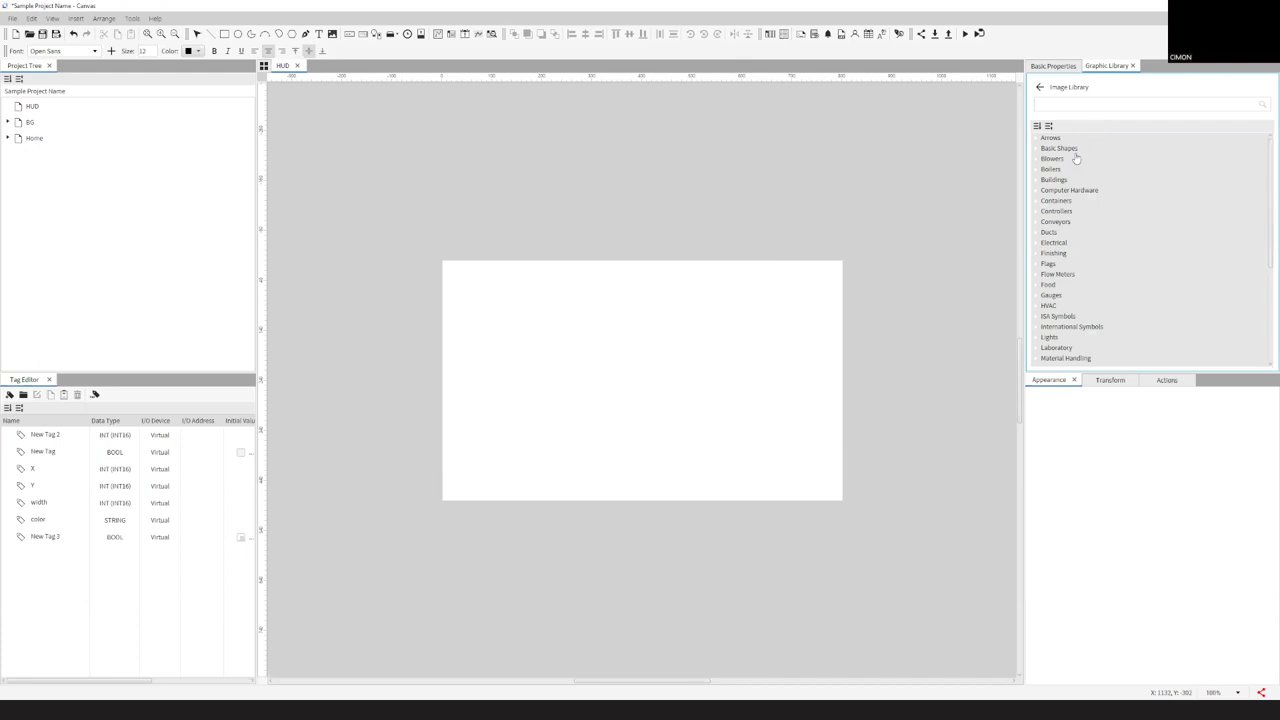
click(1064, 104)
text(button)
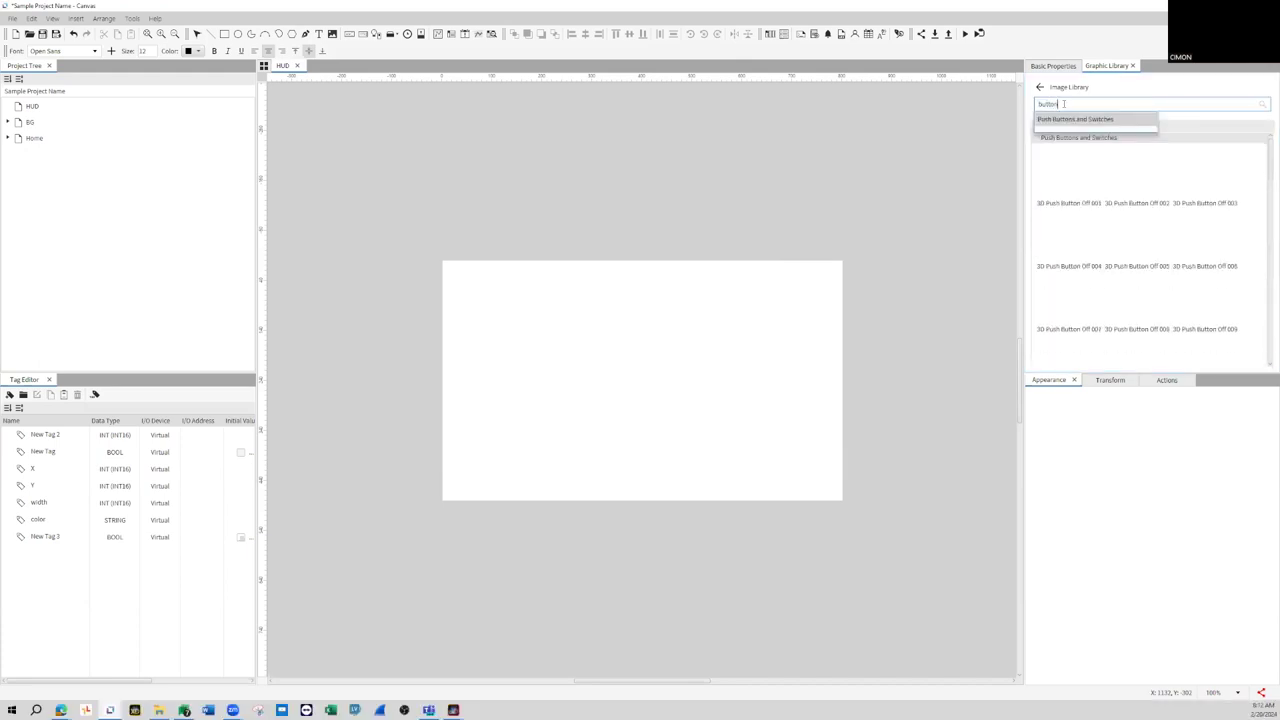
key(Return)
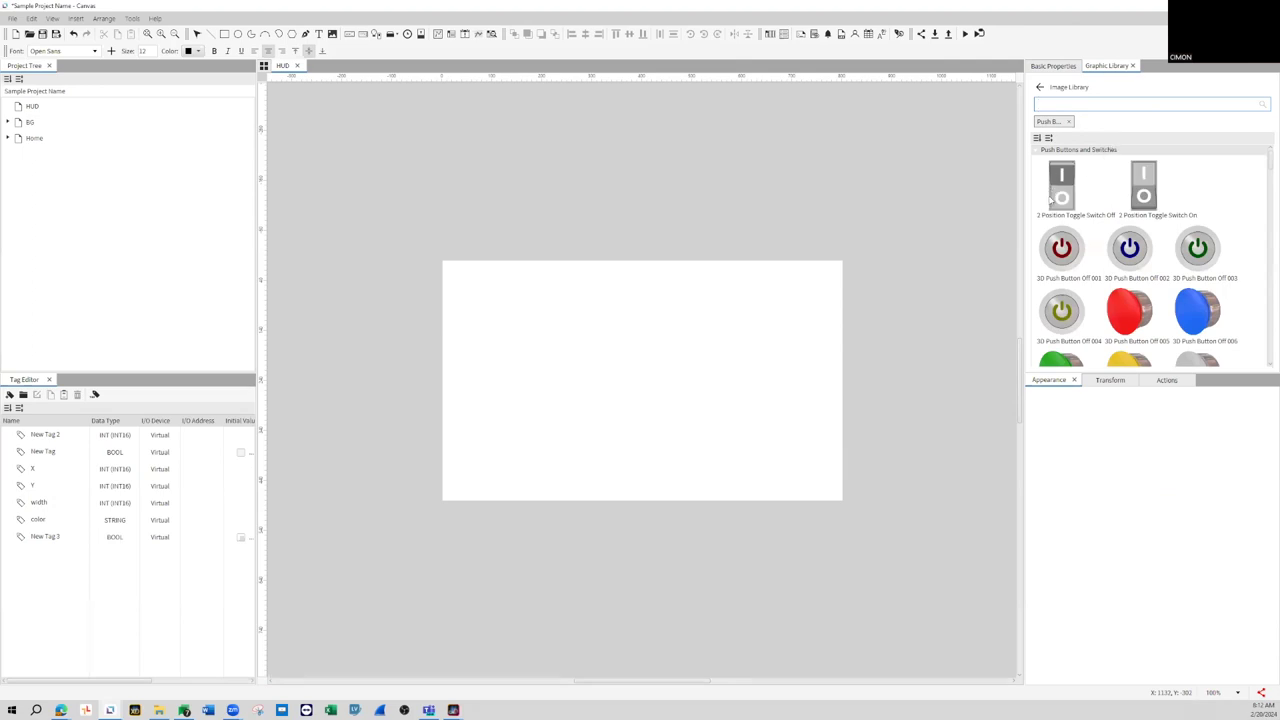
- Place the 3D Push Button Off 001 image on the HUD page, scale it down and adjust its rotation
drag(1062, 250, 586, 356)
drag(660, 249, 530, 320)
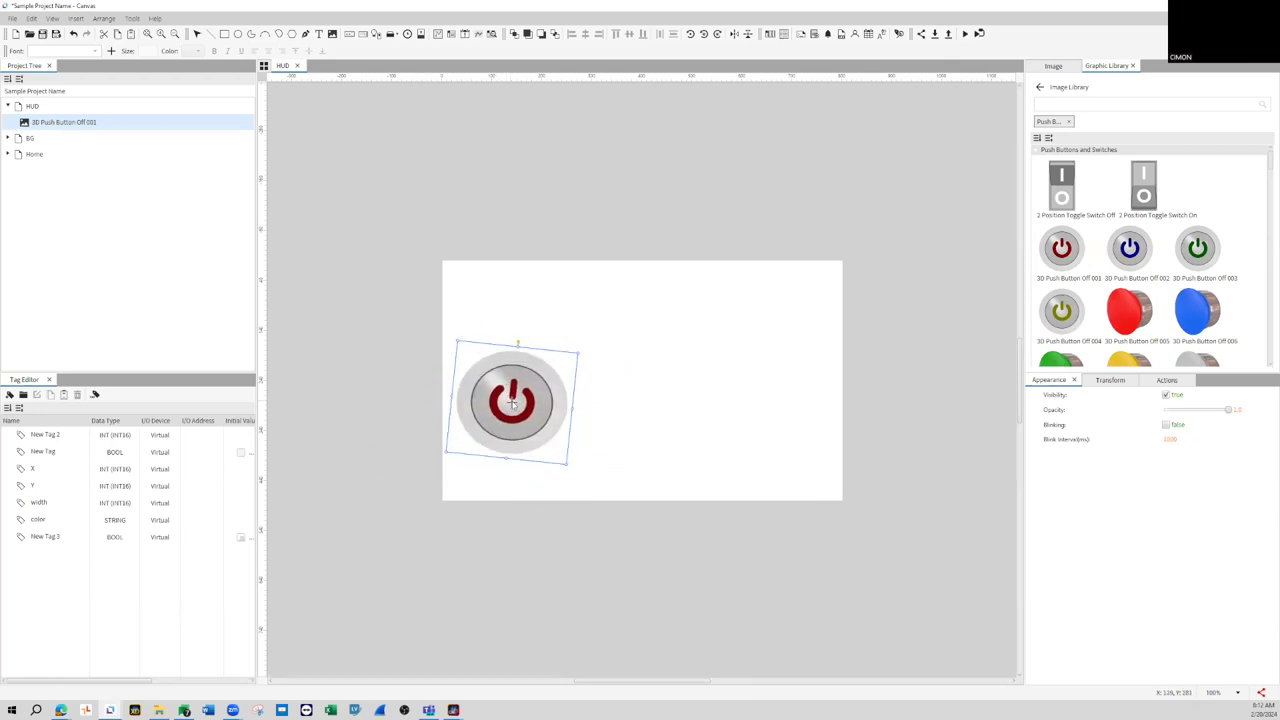
drag(520, 342, 602, 347)
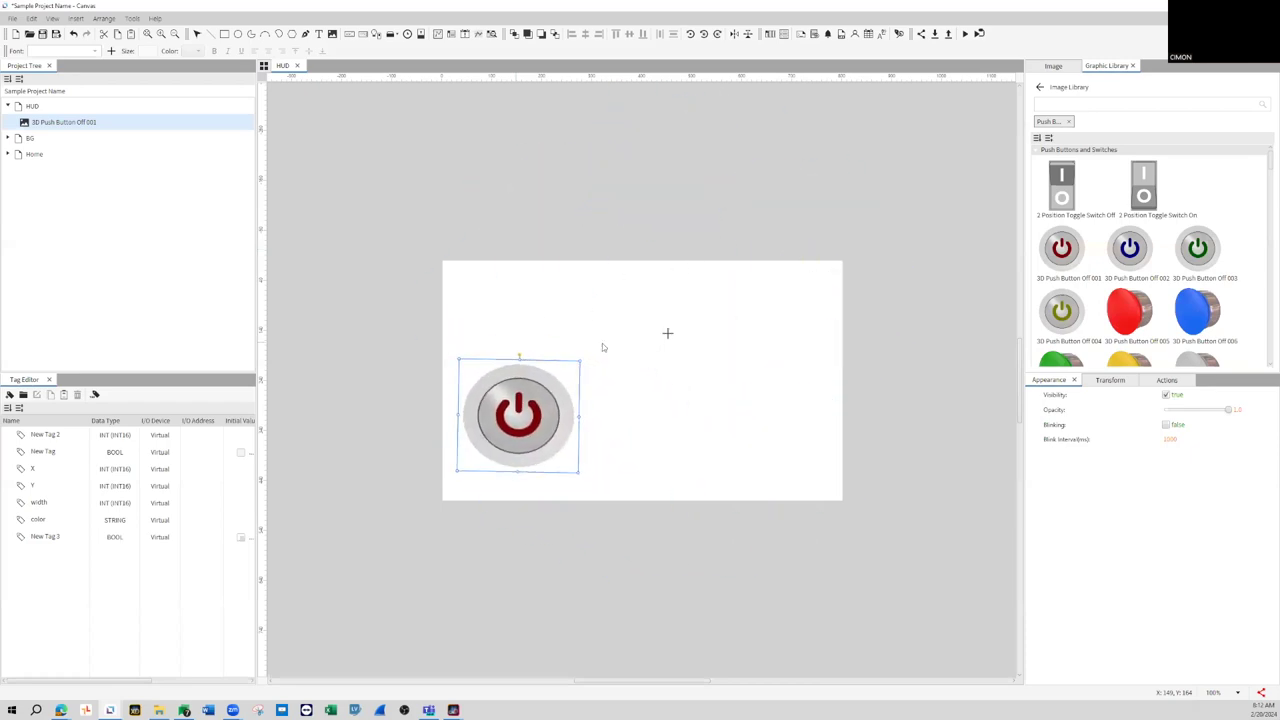
right_click(668, 334)
click(652, 325)
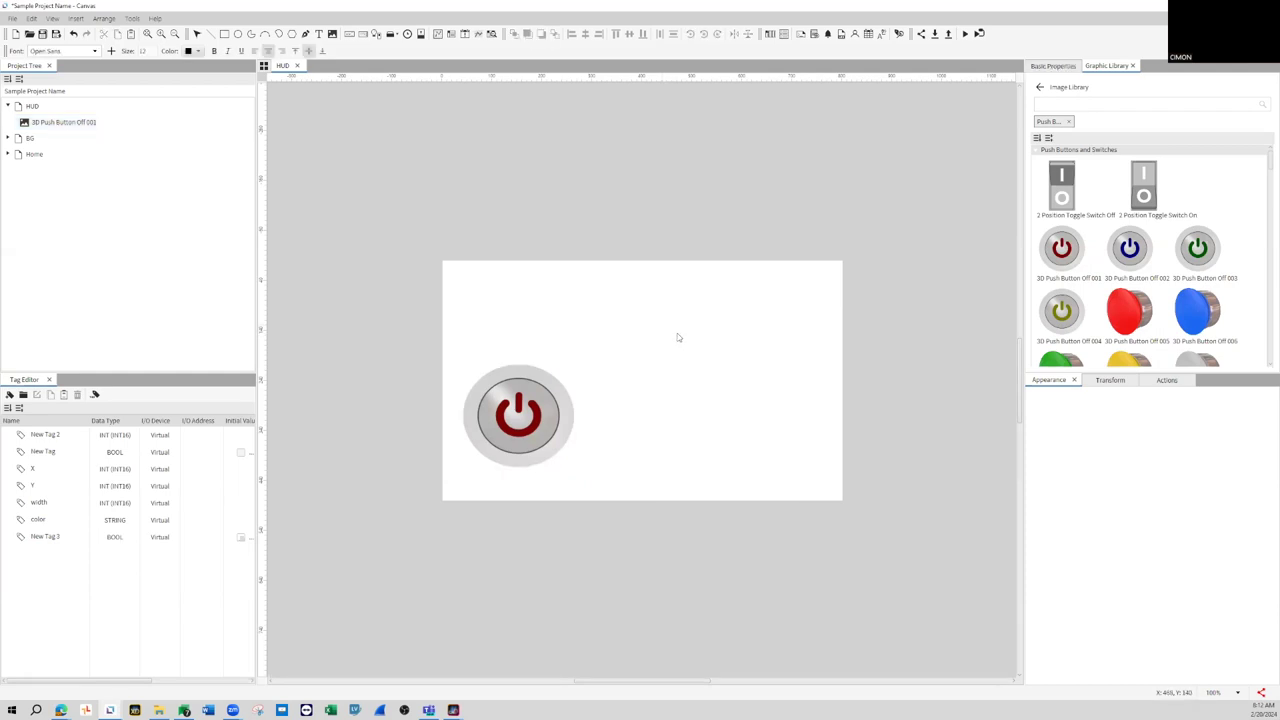
- Check the rotation centre of the push button image on the HUD page
click(545, 412)
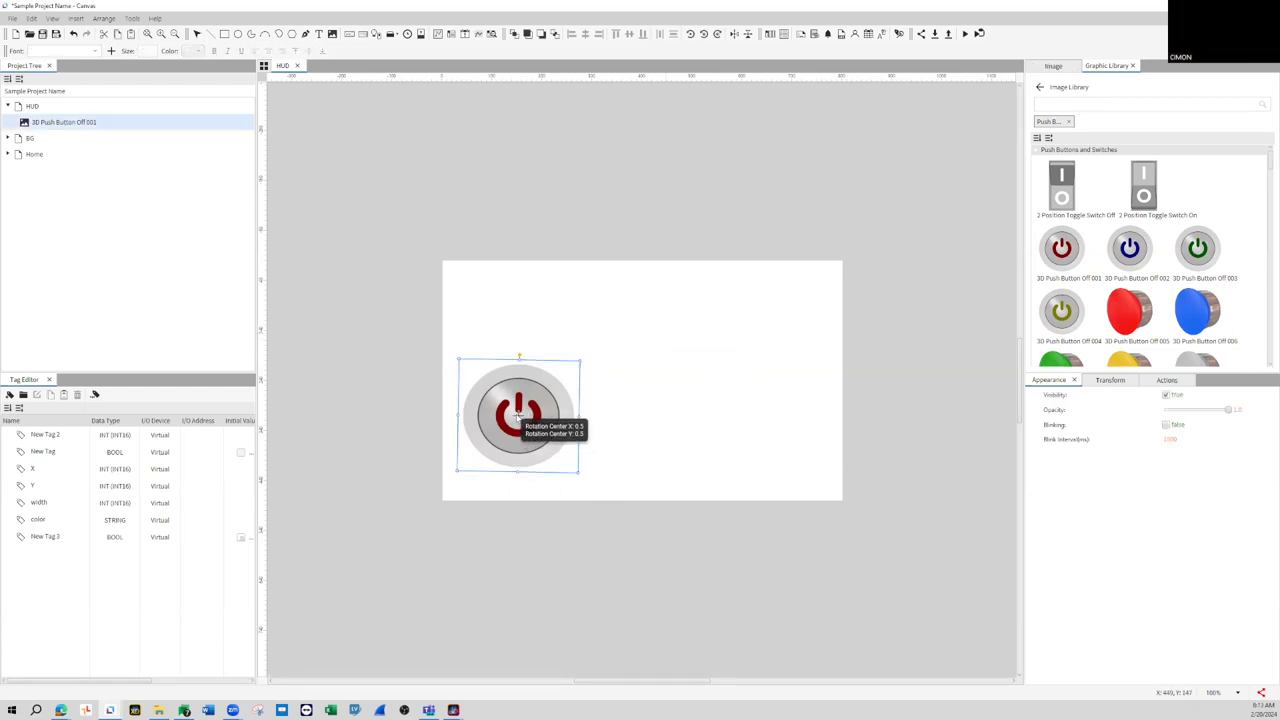
drag(518, 415, 516, 416)
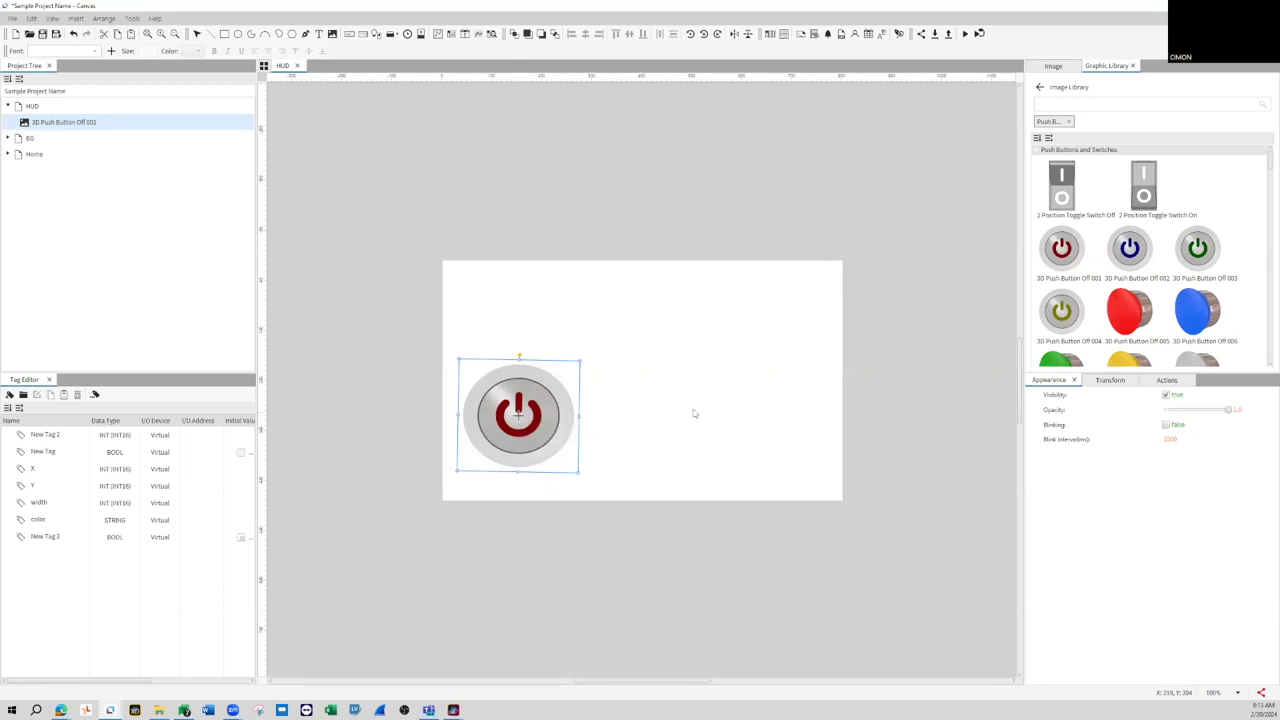
click(796, 413)
- Add the 3D Push Button Off 005 and 3D Push Button Off 006 images to the HUD page
double_click(1112, 328)
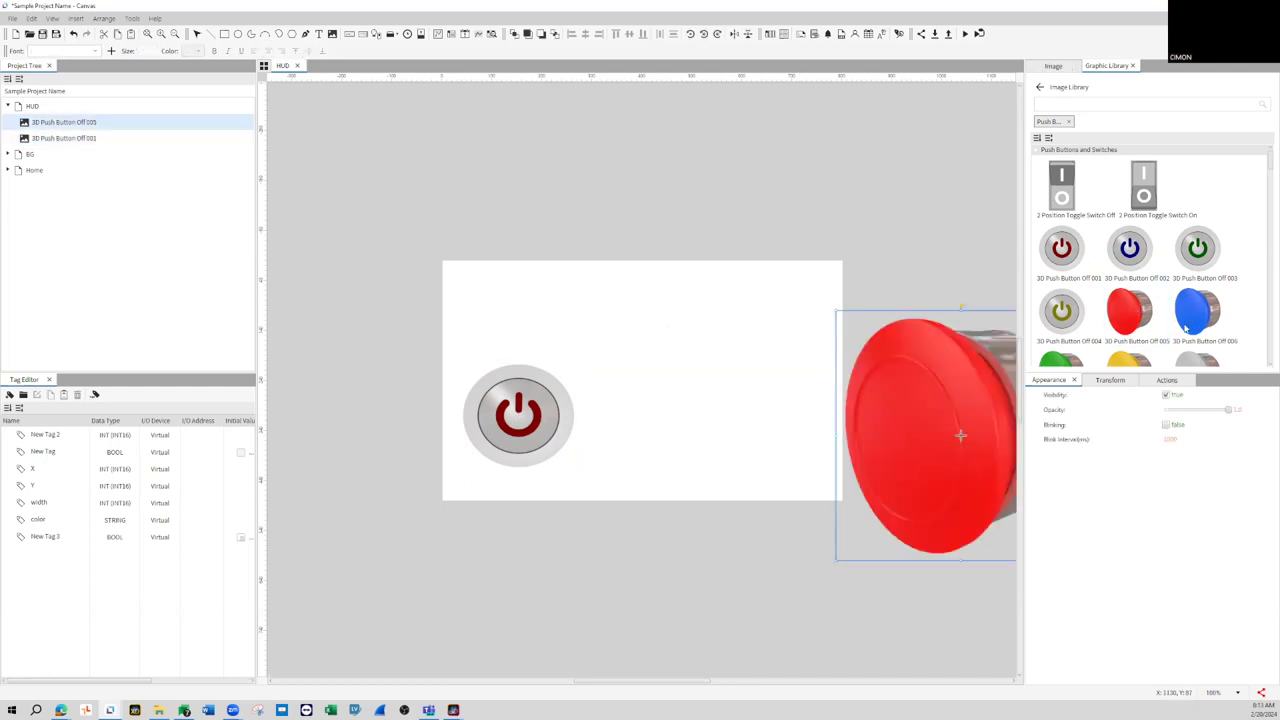
double_click(1194, 318)
scroll(1140, 286, down, 2)
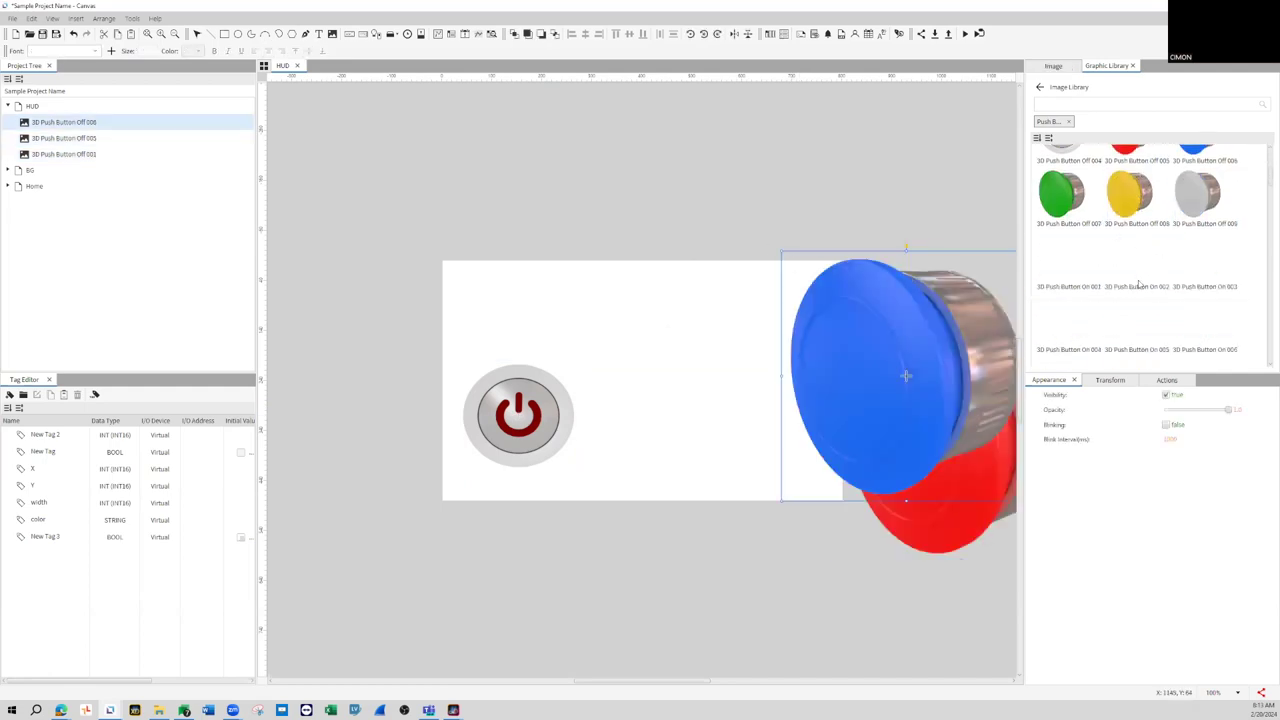
scroll(1140, 286, down, 5)
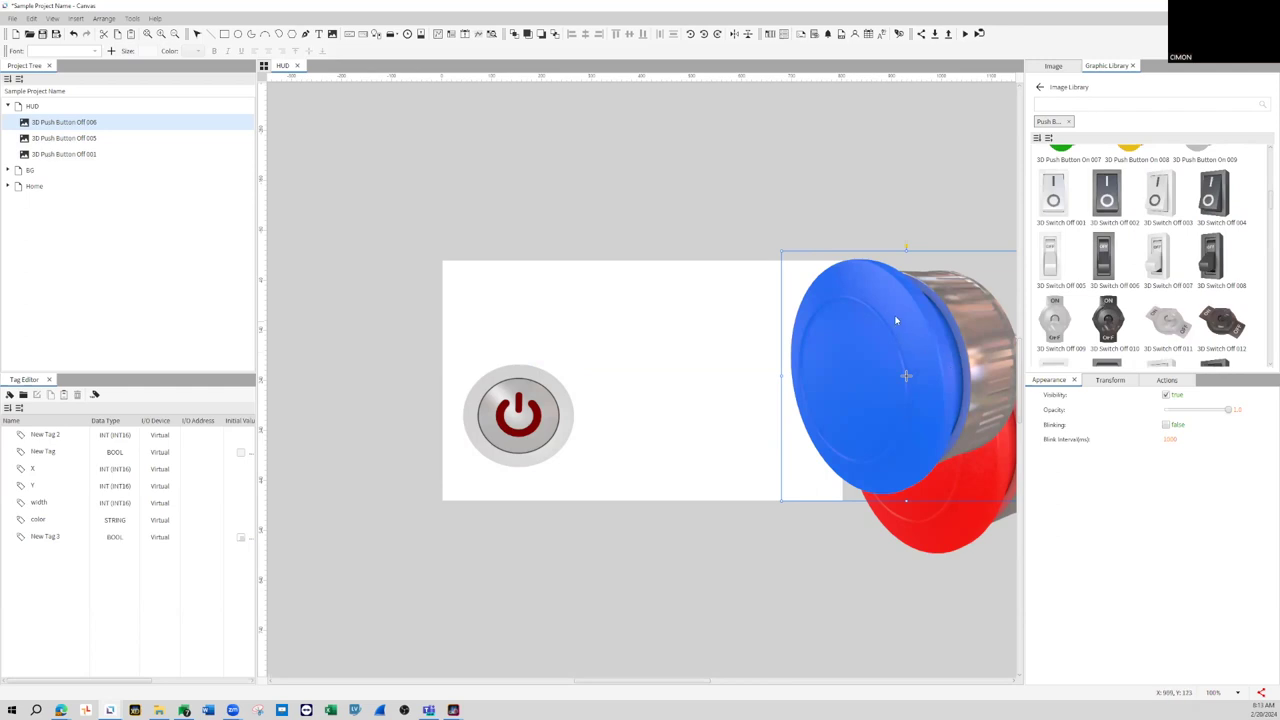
- Delete all three push button images from the HUD page
key(Delete)
click(929, 403)
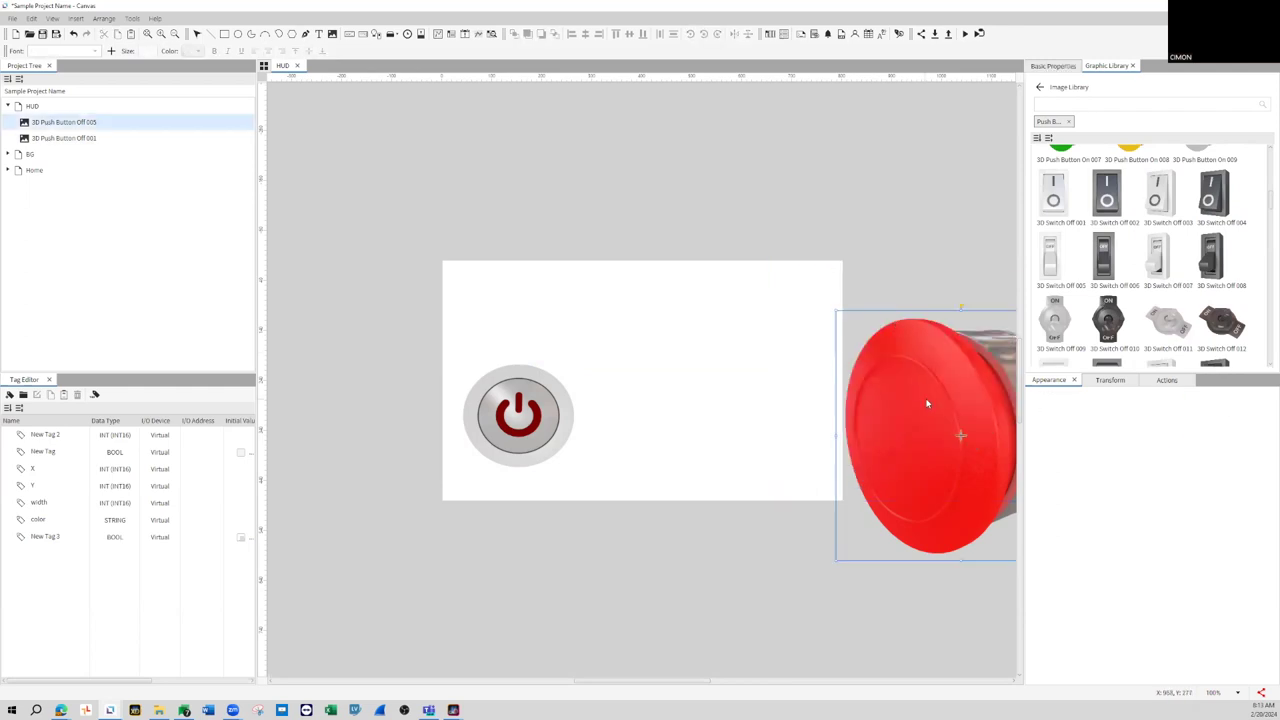
key(Delete)
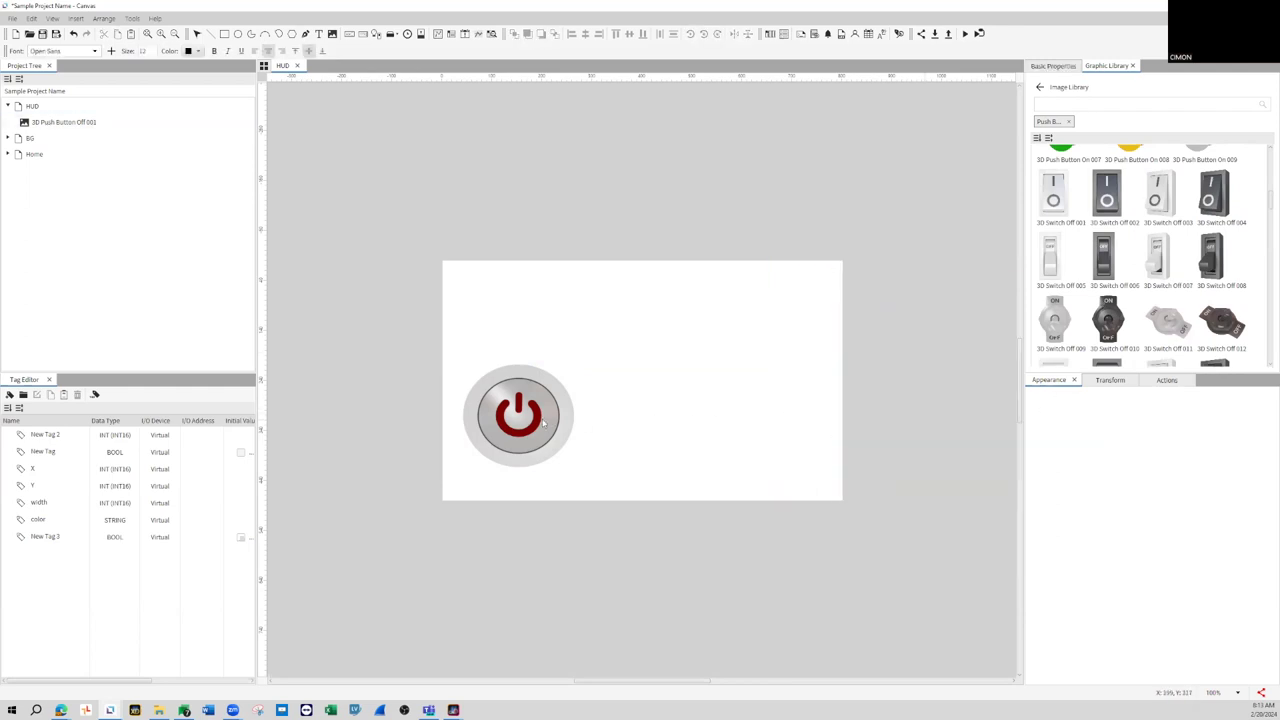
click(550, 424)
key(Delete)
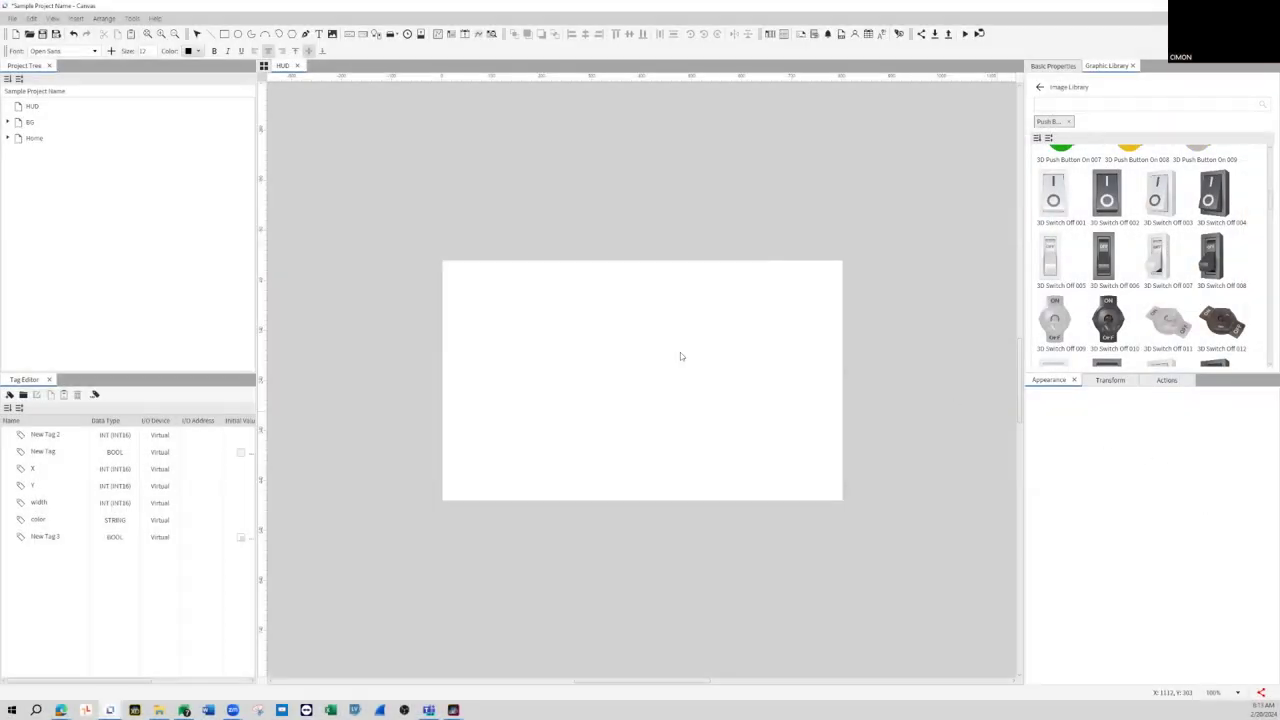
- Paste the screenshot from the clipboard onto the HUD page, scale it down and delete it
key(ctrl+v)
drag(611, 409, 700, 402)
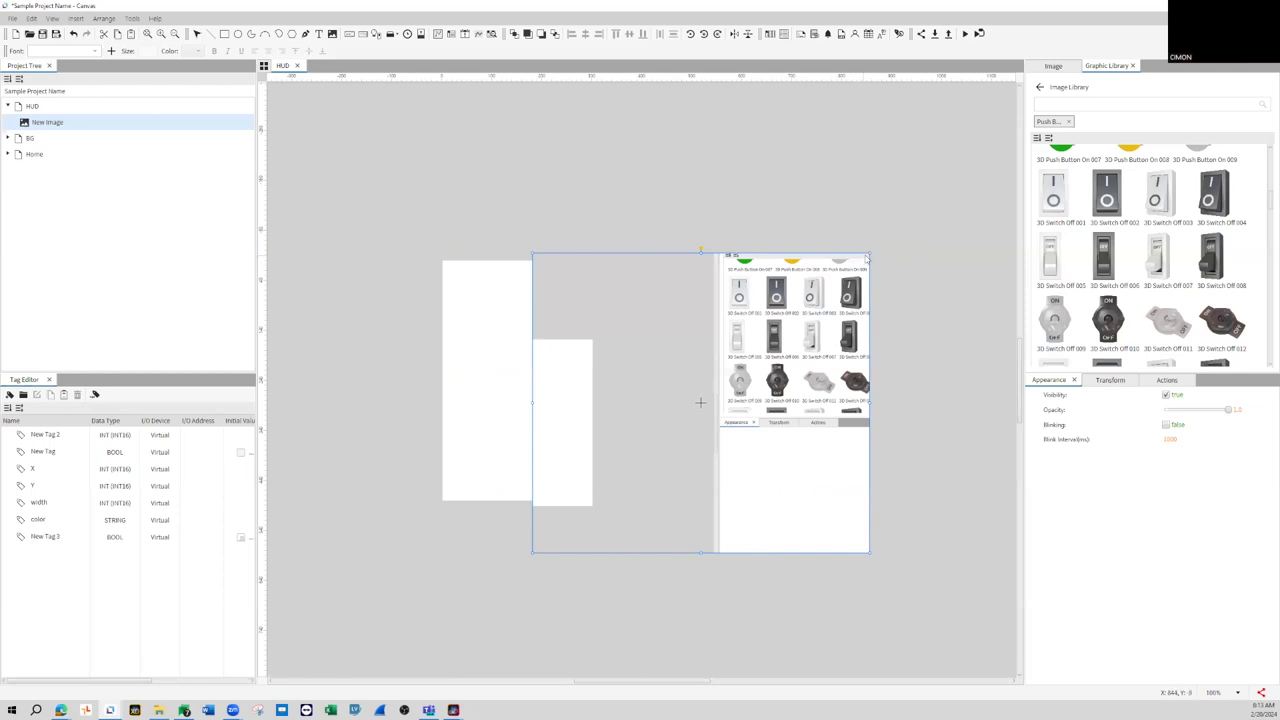
drag(870, 253, 612, 453)
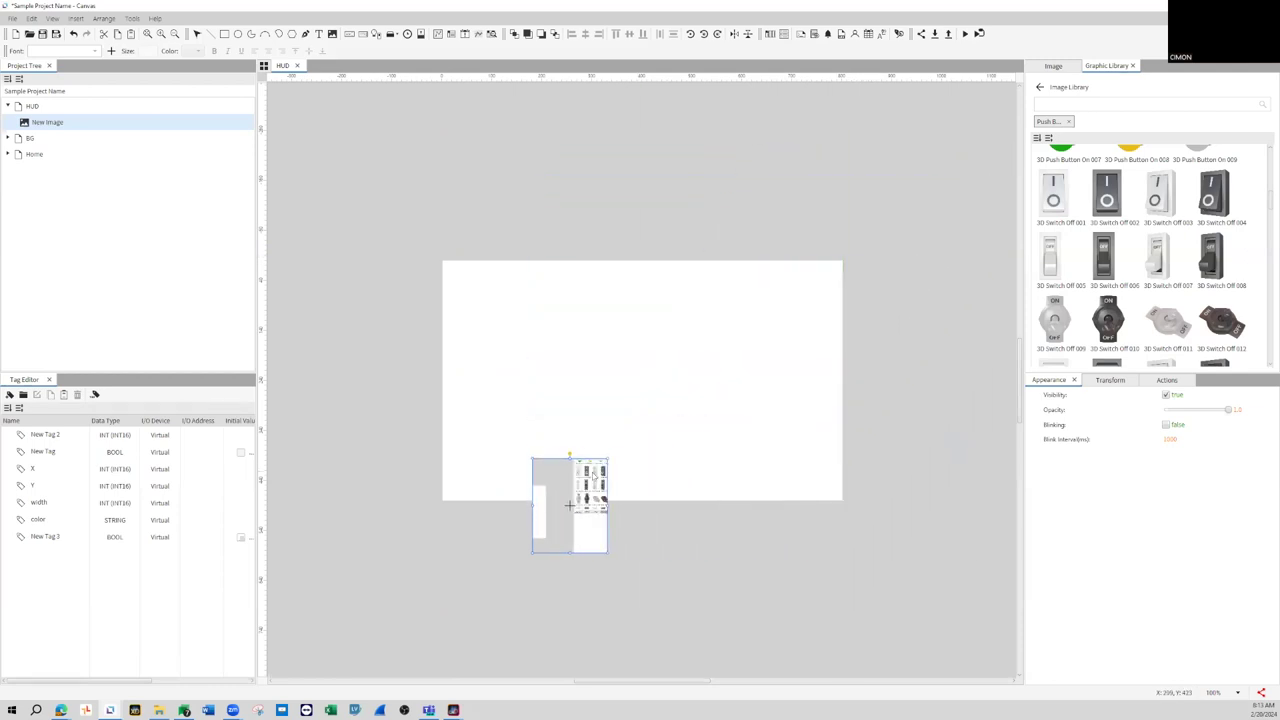
key(Delete)
click(33, 19)
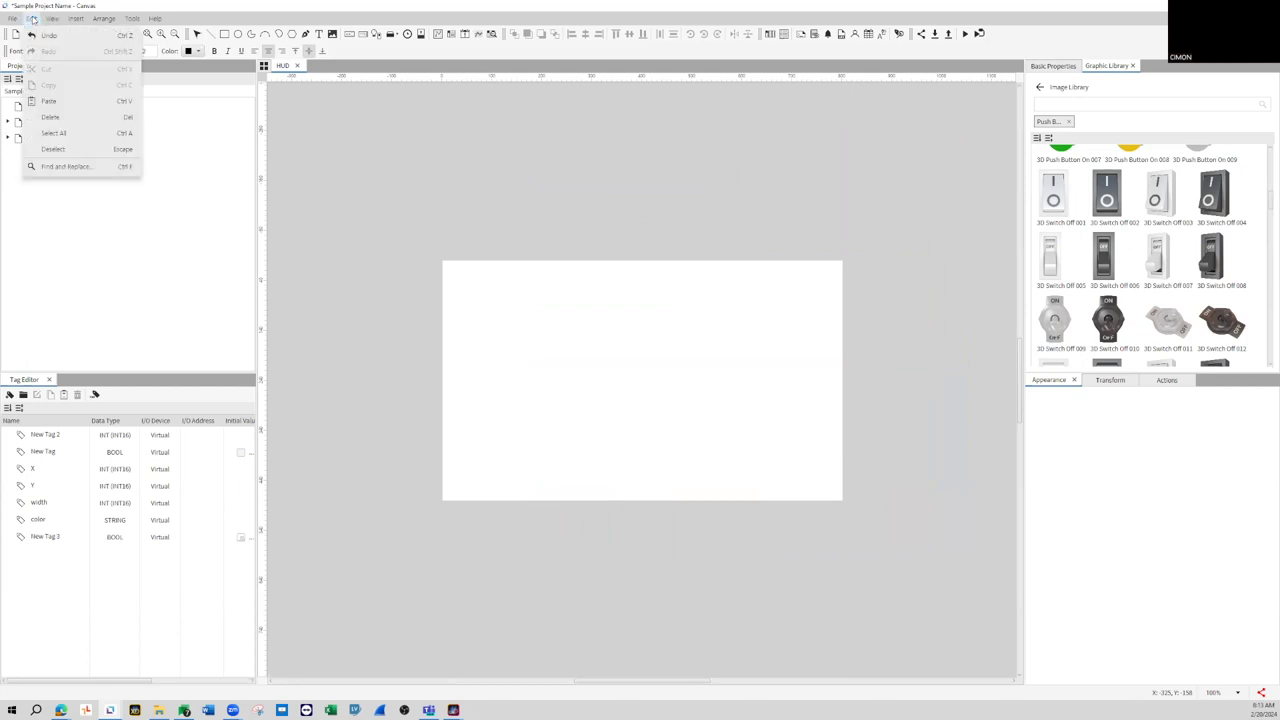
mouse_move(51, 21)
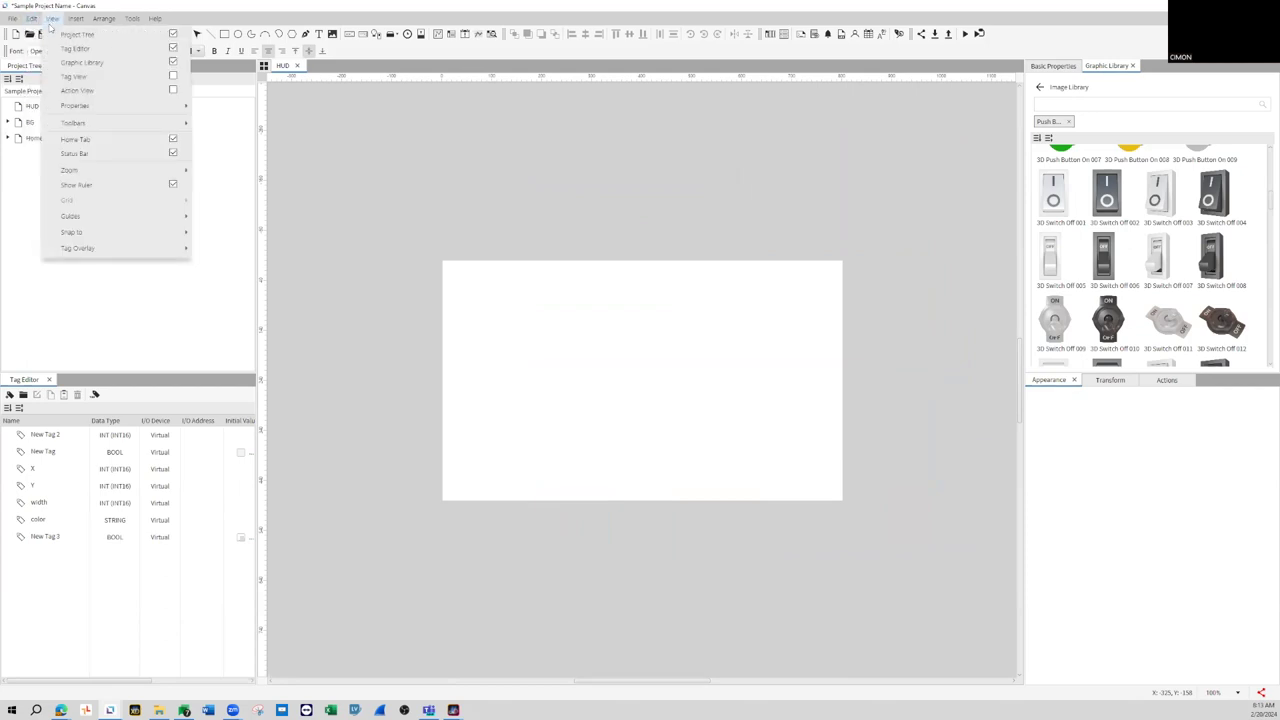
mouse_move(72, 230)
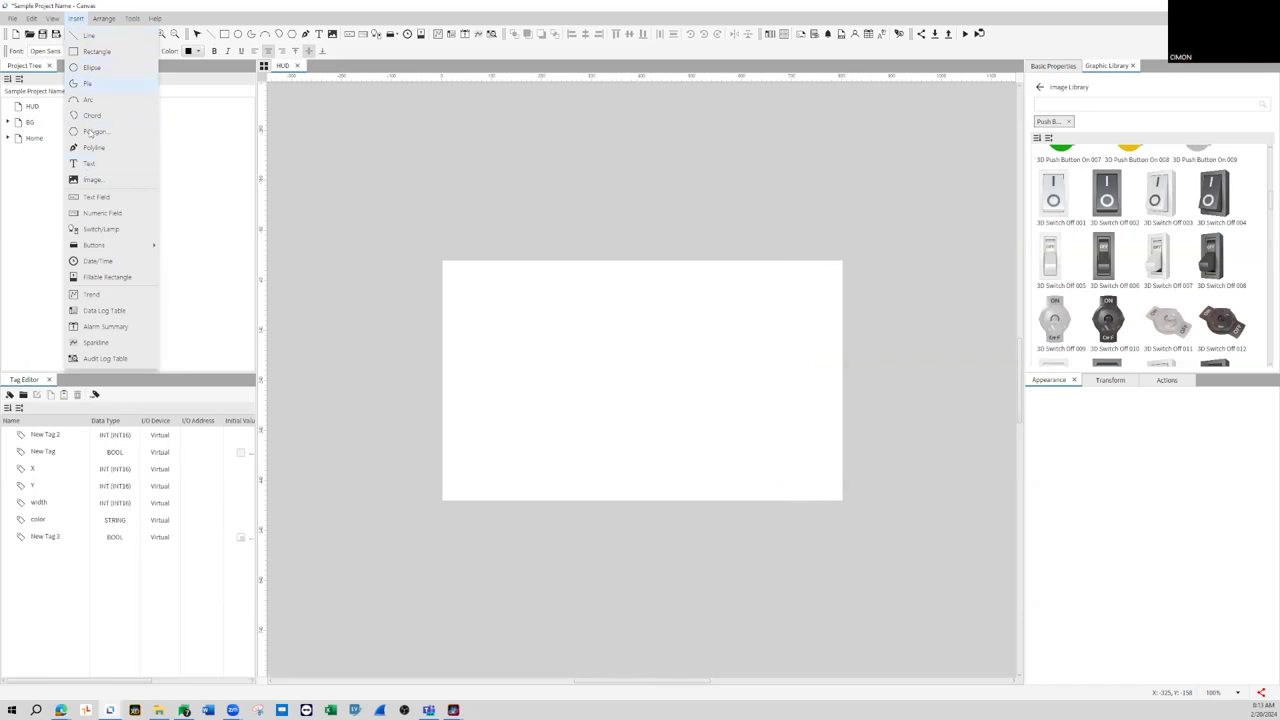
click(93, 181)
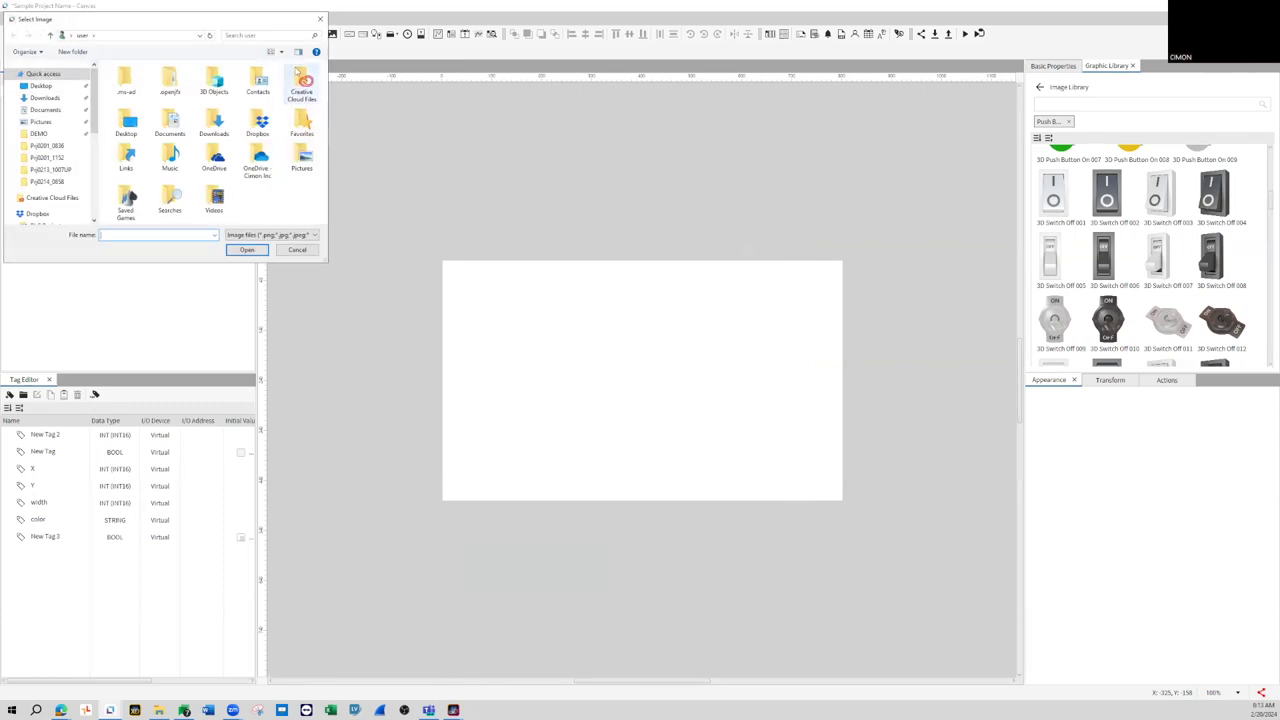
click(320, 20)
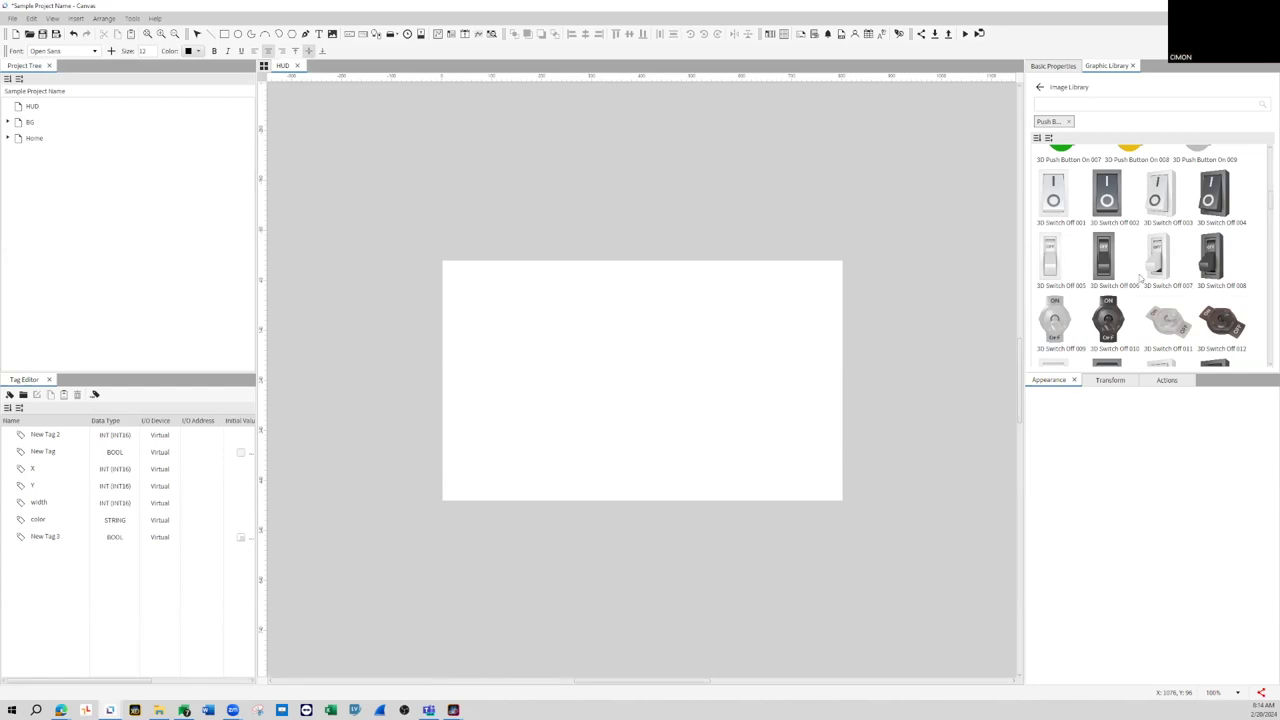
- Remove the Push Buttons and Switches filter from the Image Library
scroll(1150, 285, up, 3)
scroll(1145, 283, up, 2)
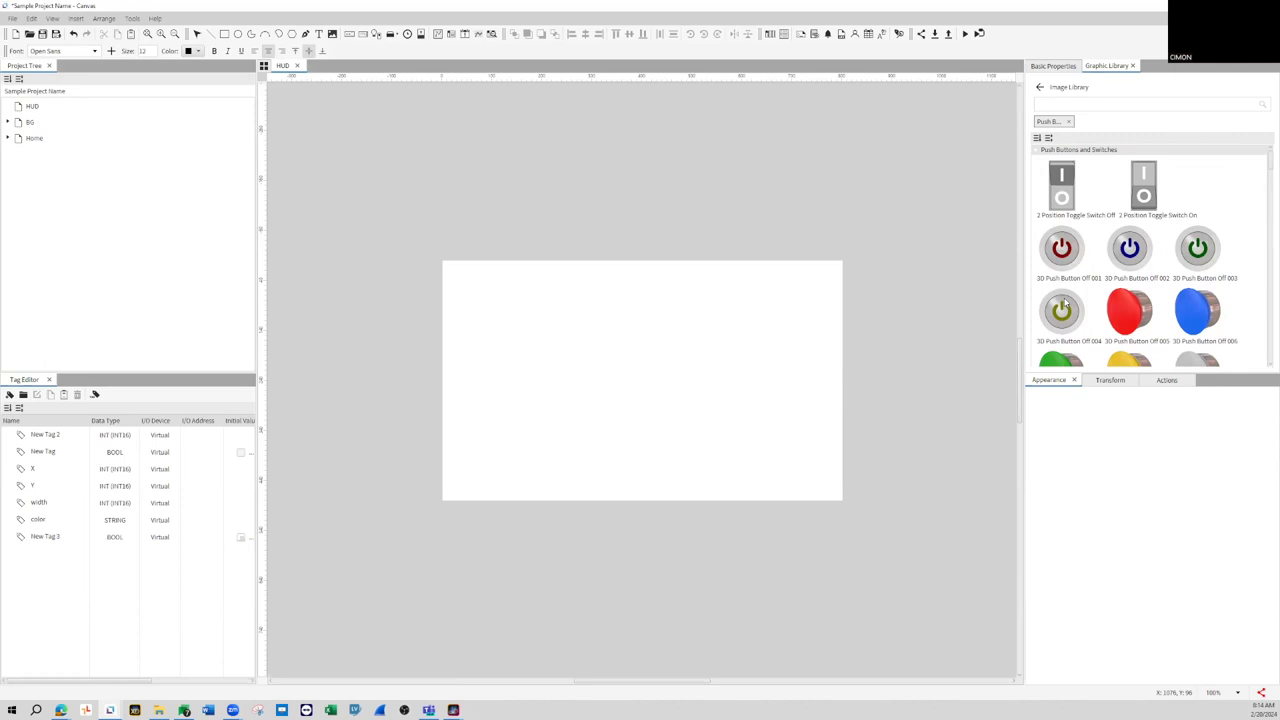
mouse_move(1072, 123)
click(1069, 122)
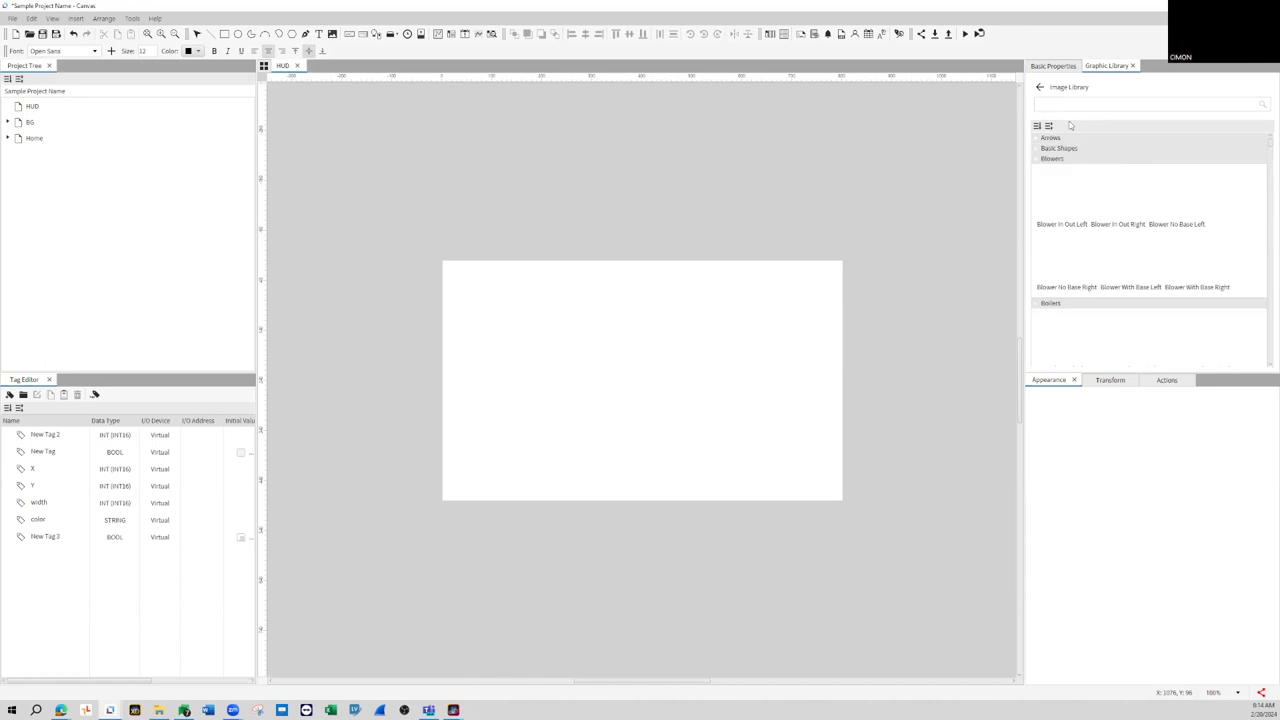
- Browse the Image Library's categories from Blowers and Boilers through the computer hardware images to Containers
scroll(1141, 207, down, 1)
scroll(1139, 207, up, 1)
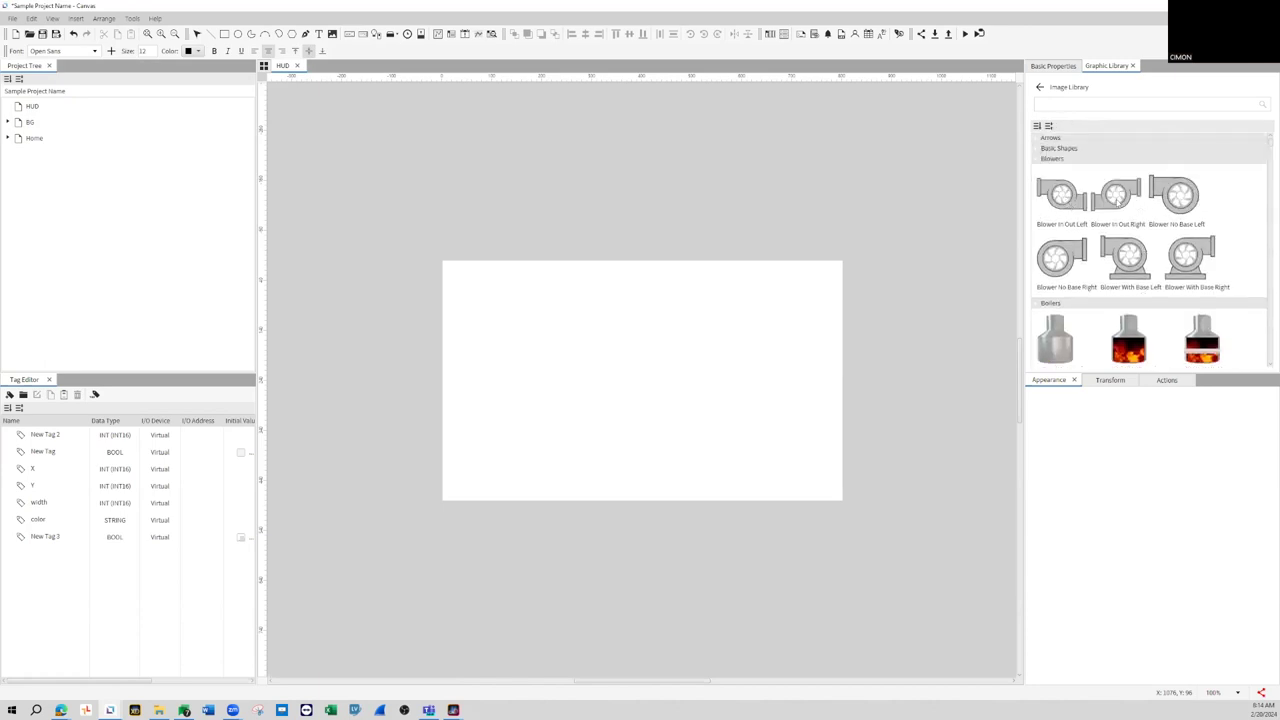
scroll(1117, 197, down, 4)
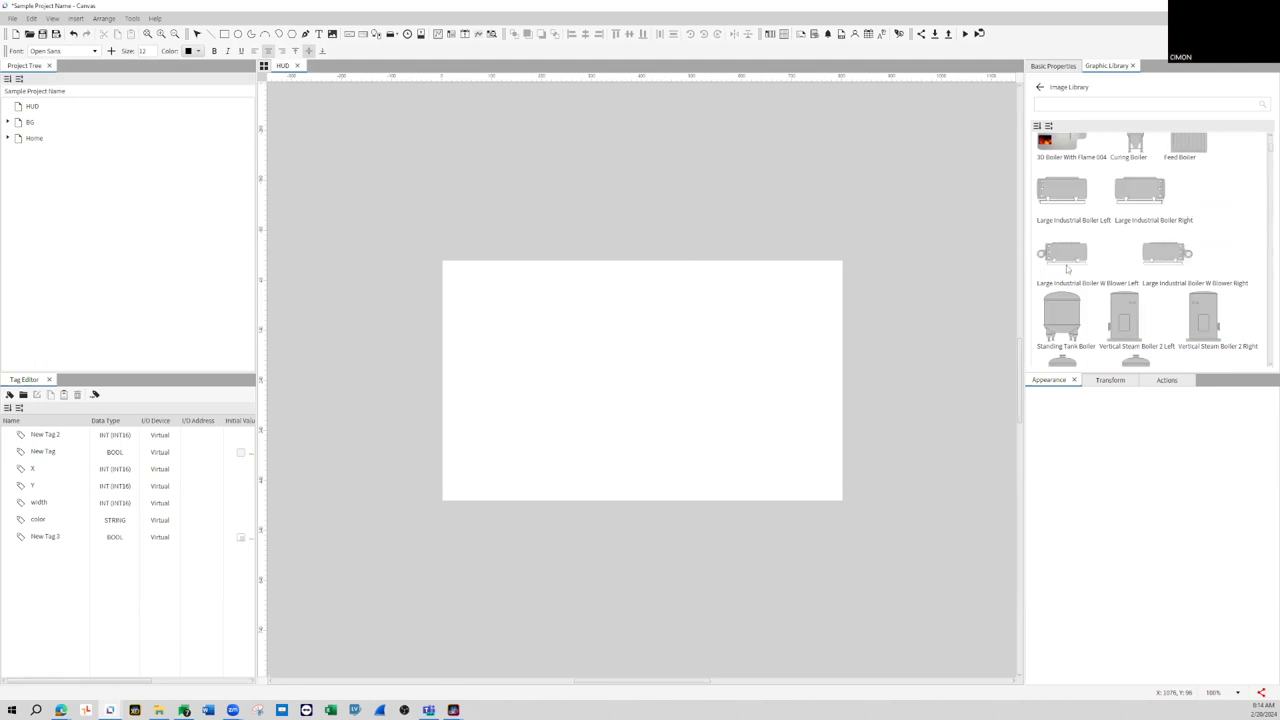
scroll(1085, 285, down, 1)
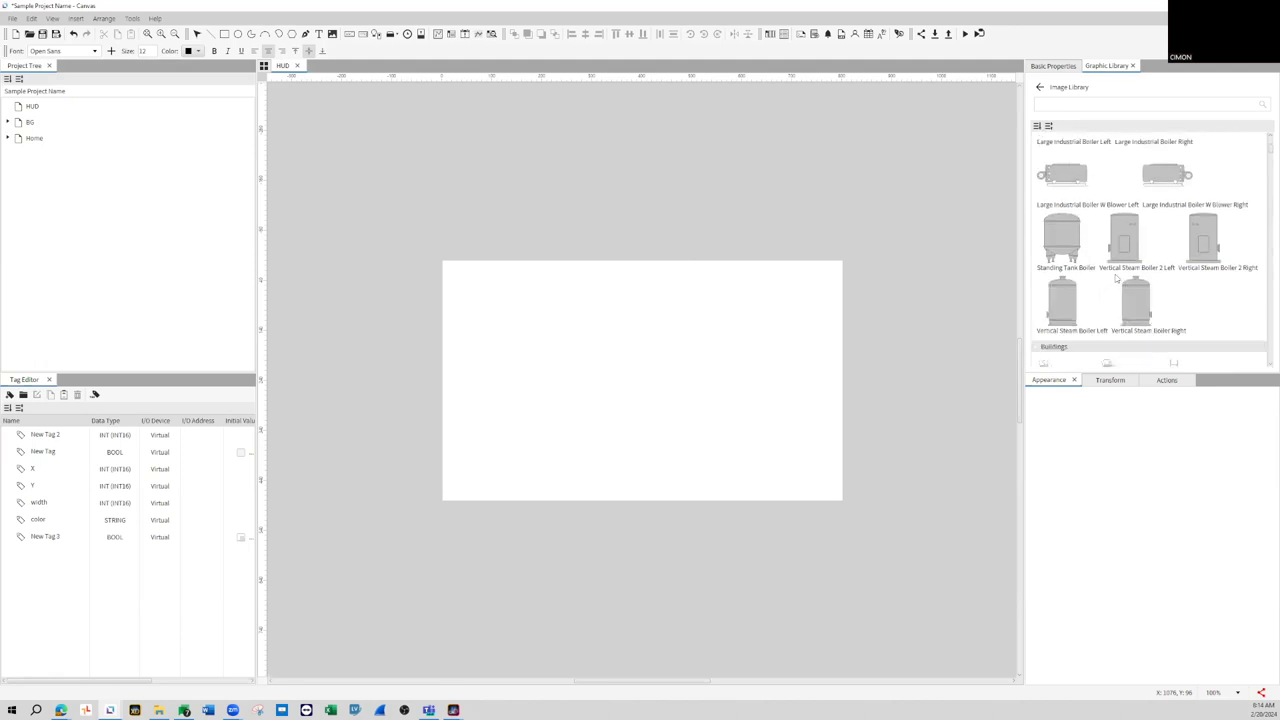
scroll(1117, 276, down, 1)
scroll(1119, 278, down, 2)
scroll(1120, 278, down, 7)
scroll(1120, 278, down, 10)
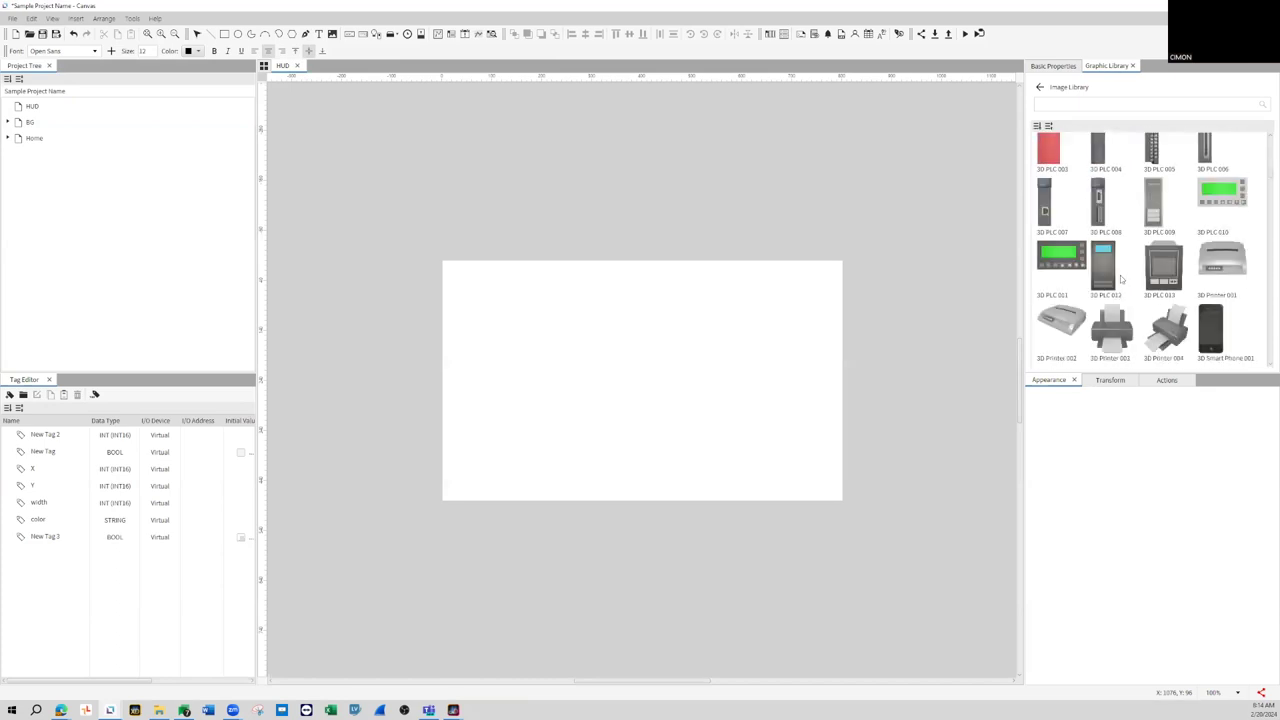
scroll(1120, 279, down, 6)
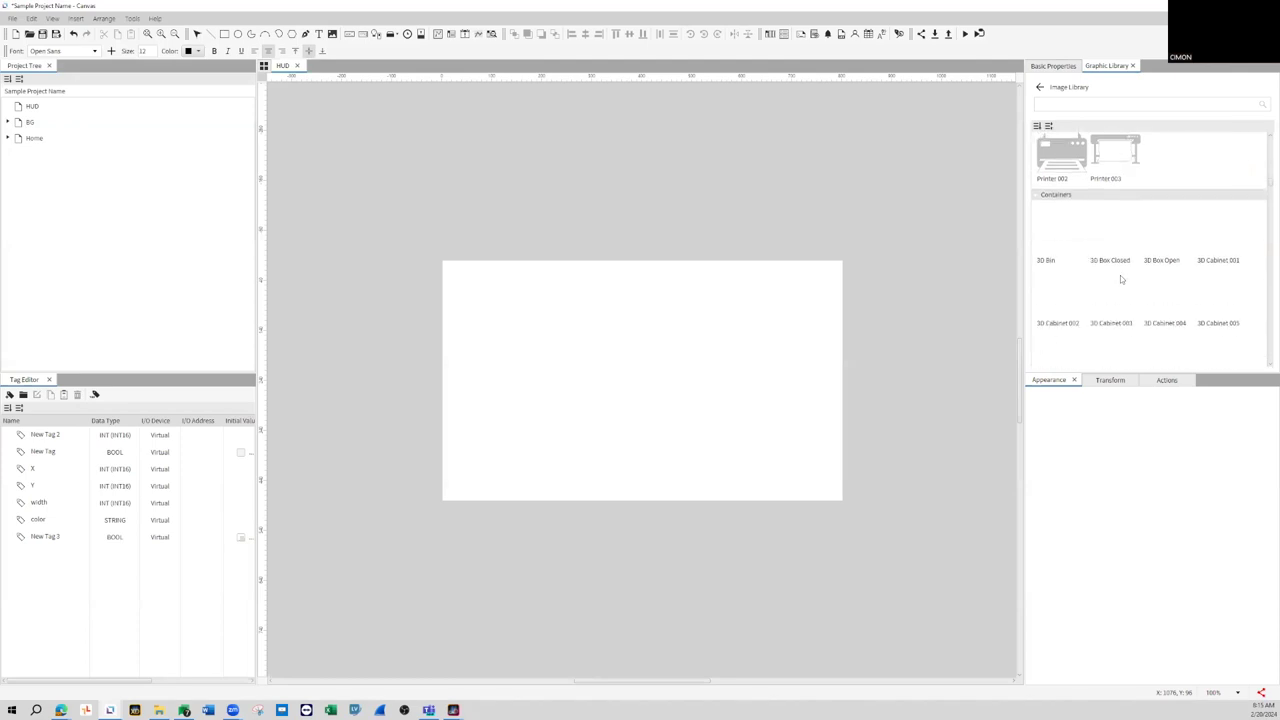
- Place the Printer 002 image on the HUD page and delete it
scroll(1120, 278, up, 2)
drag(1061, 228, 771, 297)
mouse_move(770, 288)
key(Delete)
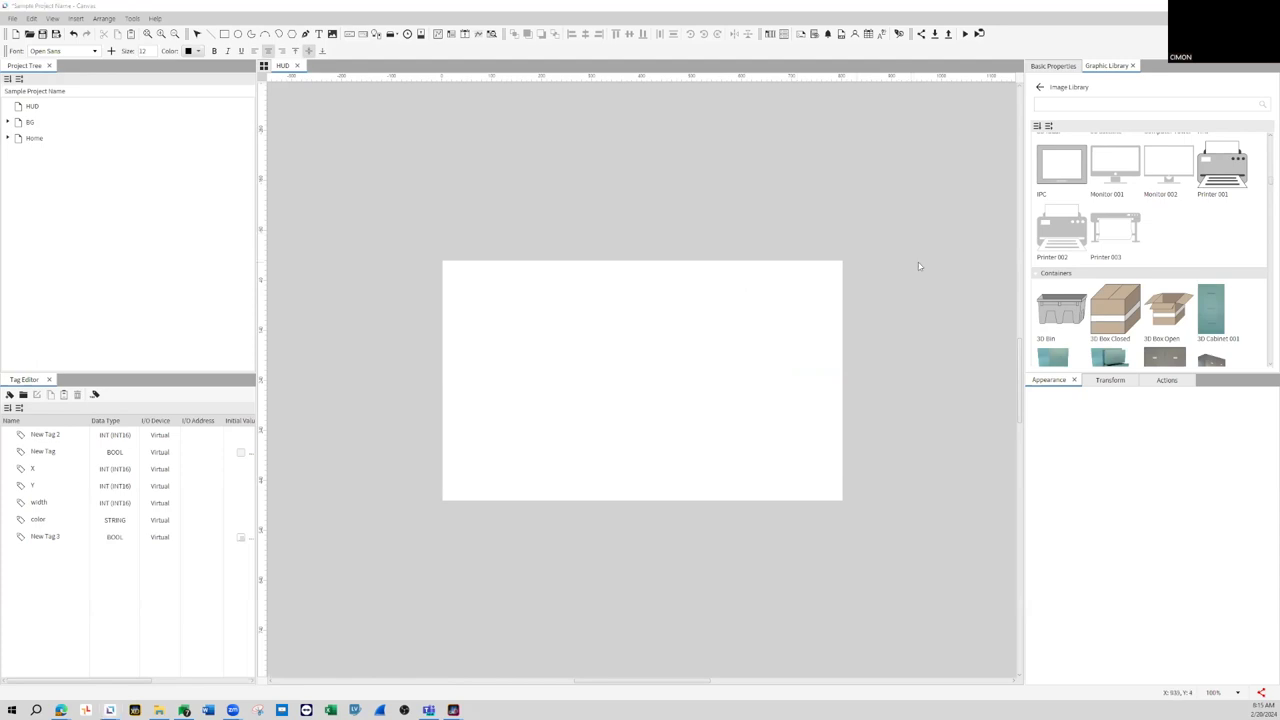
- Place the Blower In Out Left image on the HUD page at about X 188, Y 104
scroll(1092, 218, down, 5)
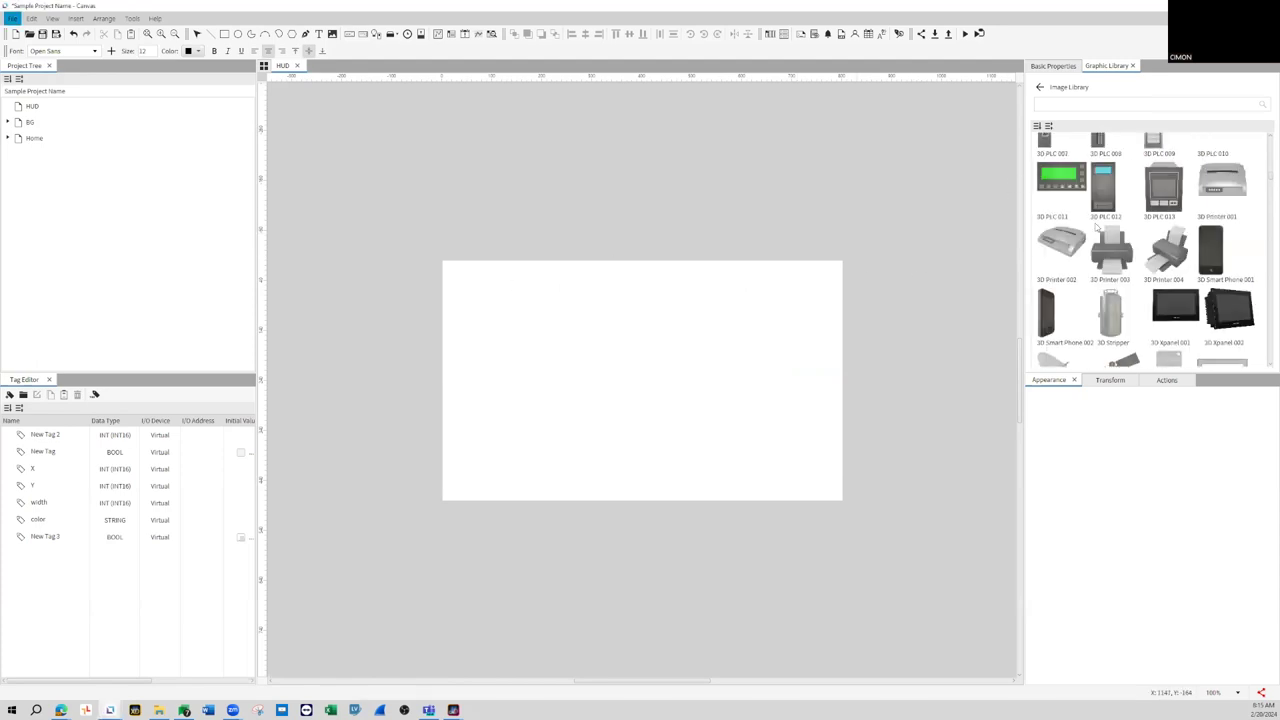
scroll(1150, 240, up, 1)
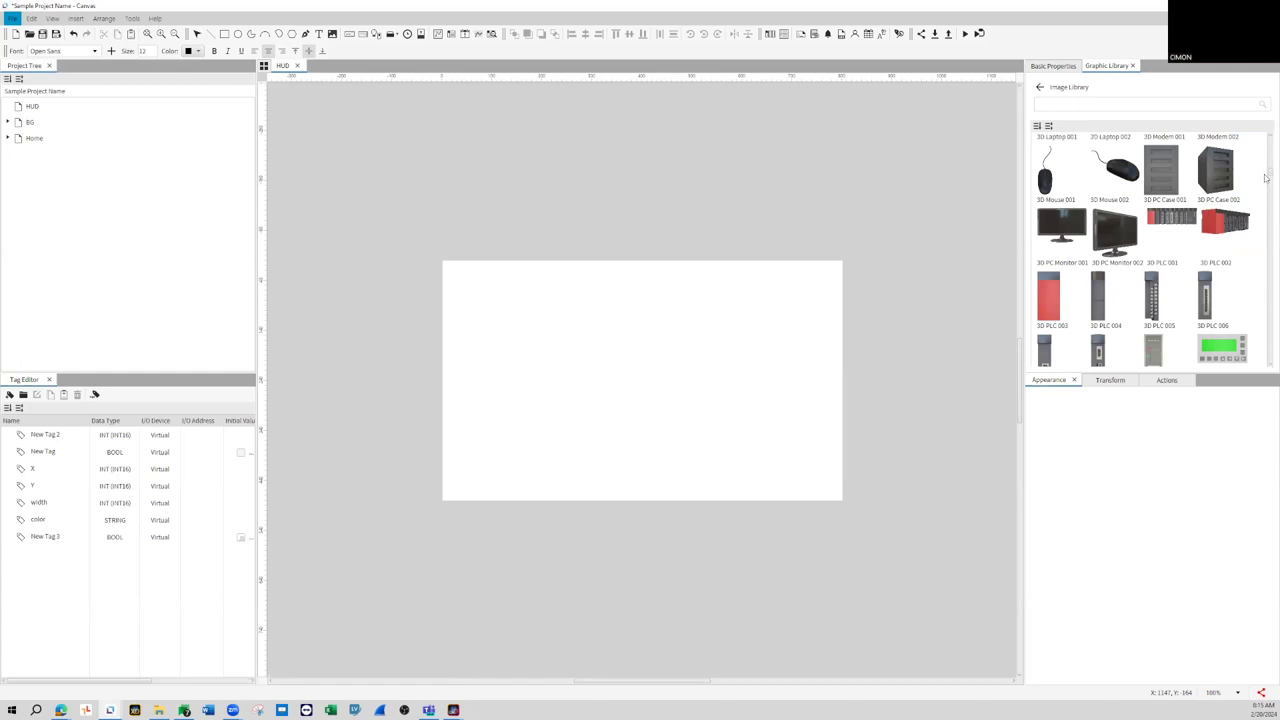
scroll(1265, 174, down, 3)
drag(1060, 193, 625, 356)
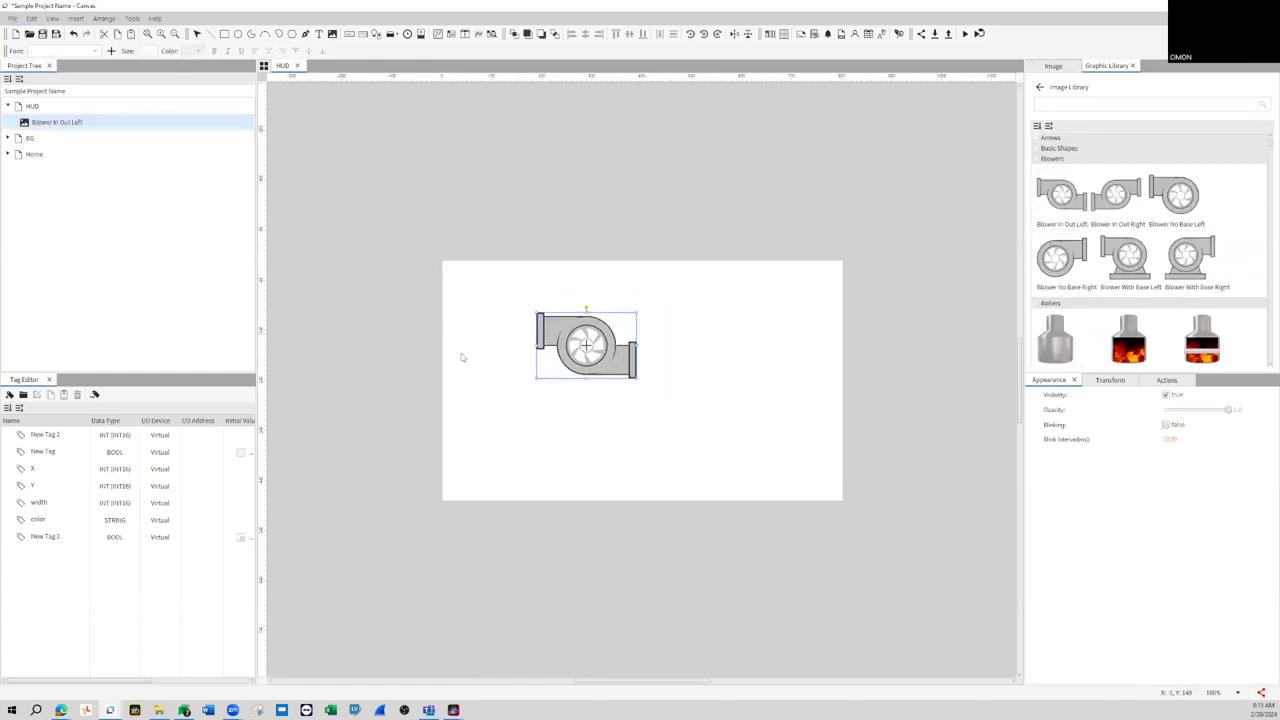
- Review the blower image's basic, appearance and transform properties
click(1051, 66)
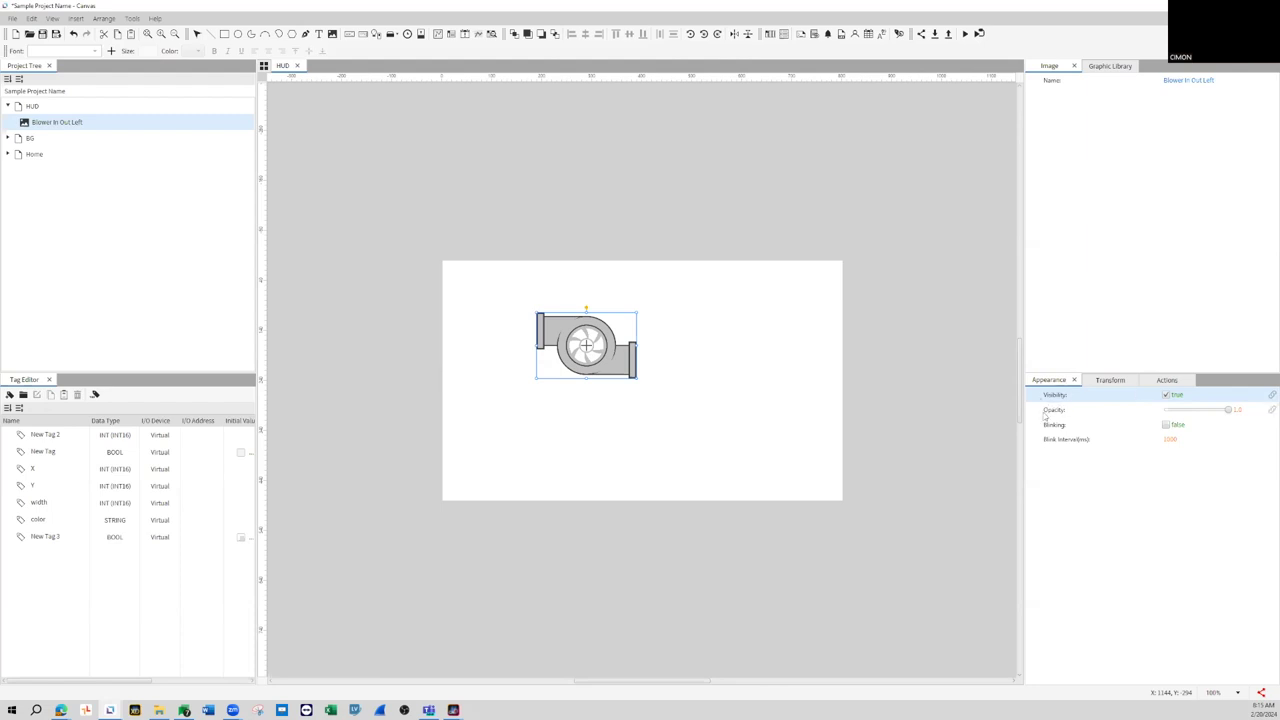
click(1104, 380)
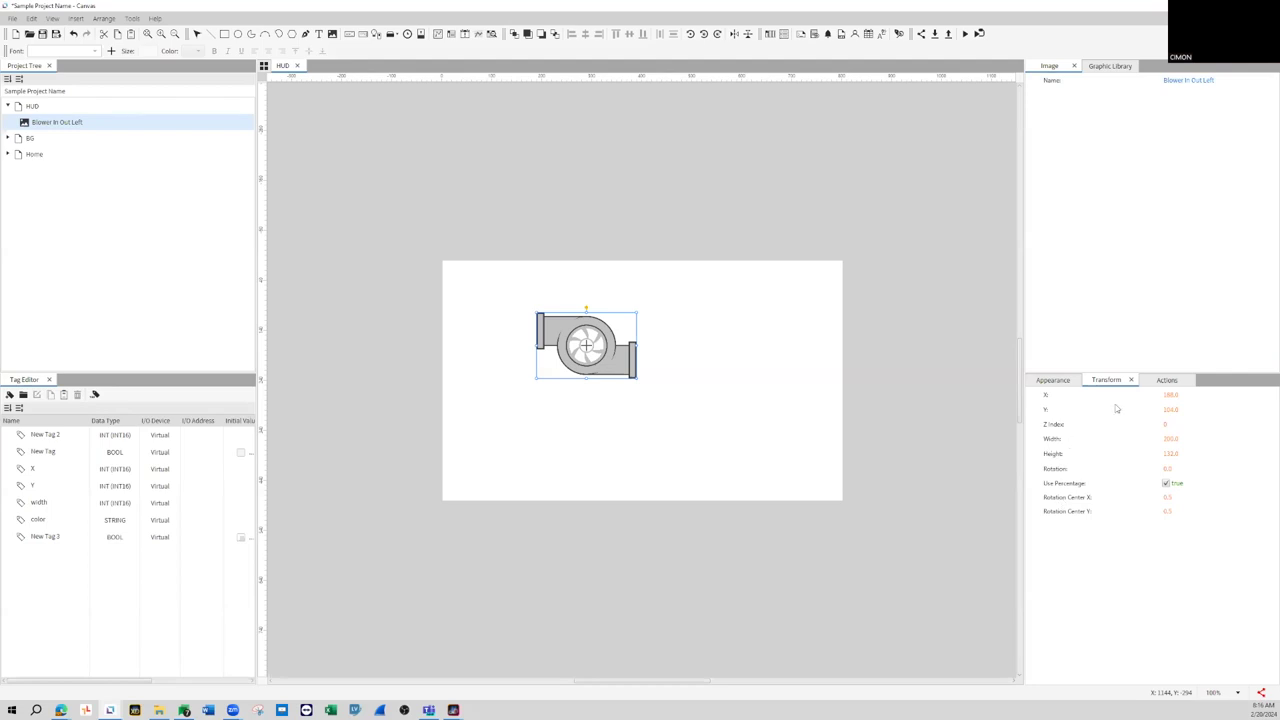
- Check the blower image's action settings, appearance and transform properties
click(1153, 383)
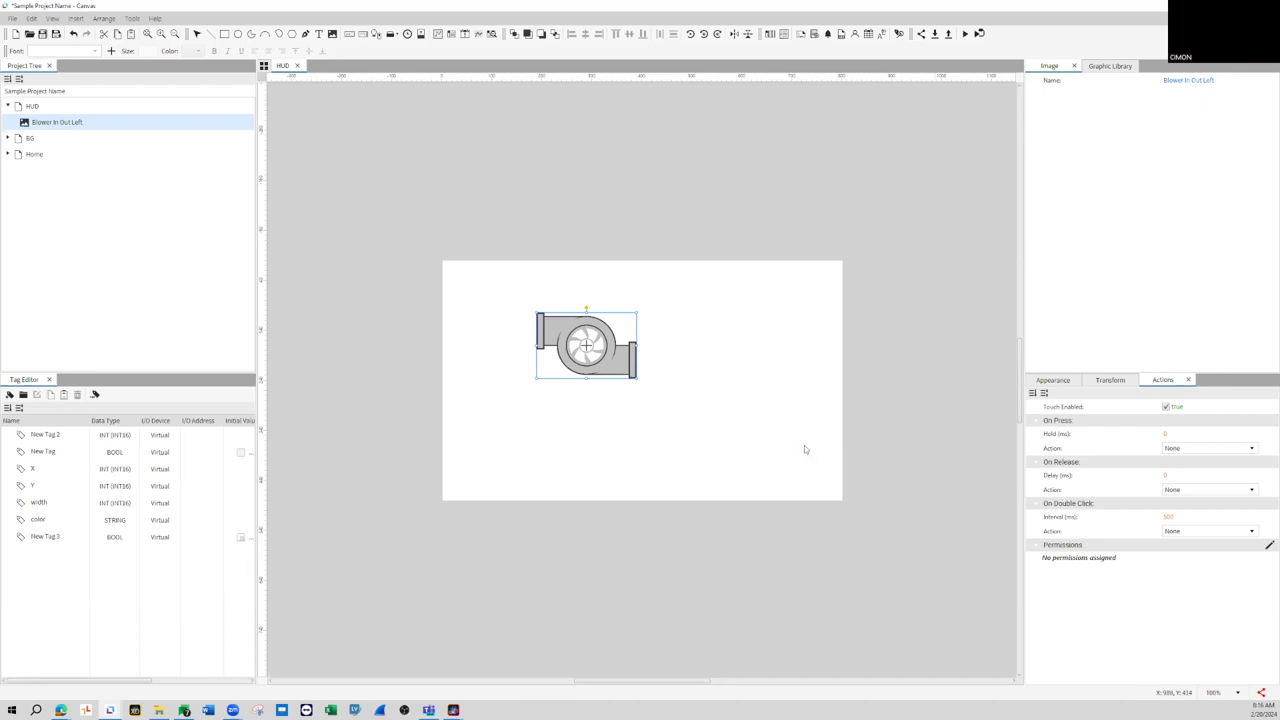
click(1053, 380)
click(1107, 380)
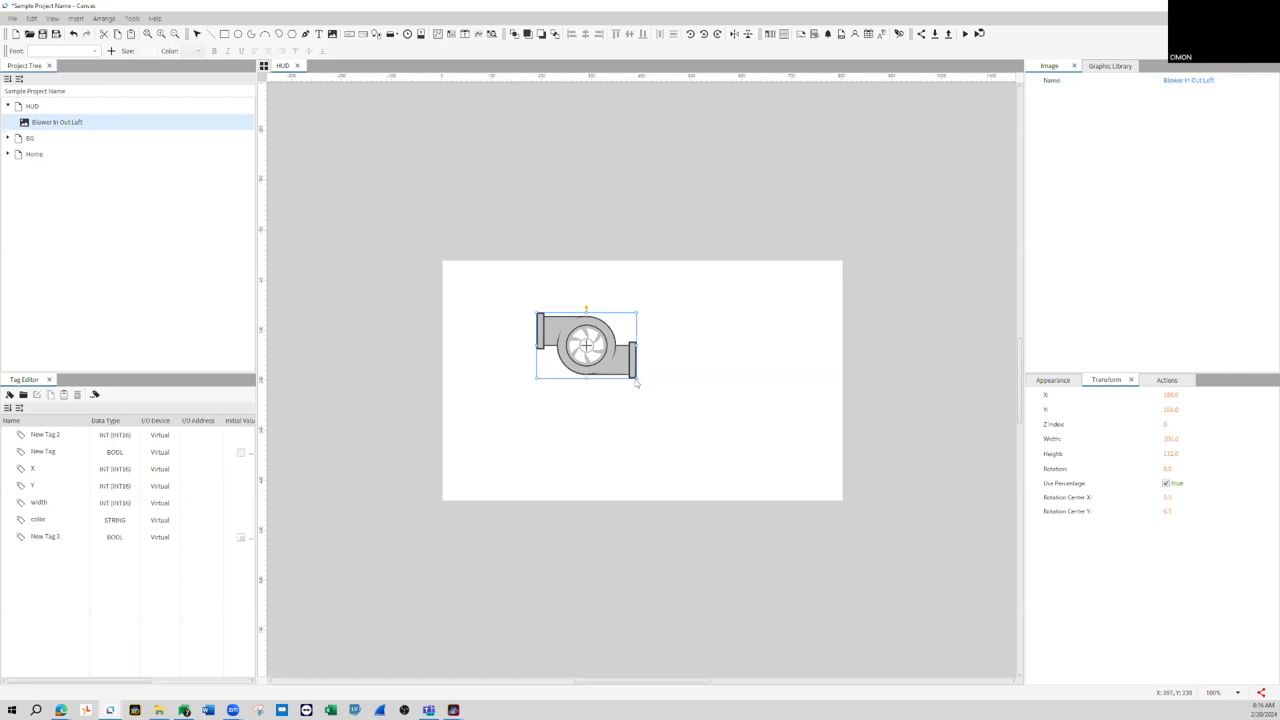
- Enlarge the blower image to about 678 by 402 and reposition it at about X 65, Y 46 on the HUD page
drag(637, 381, 875, 512)
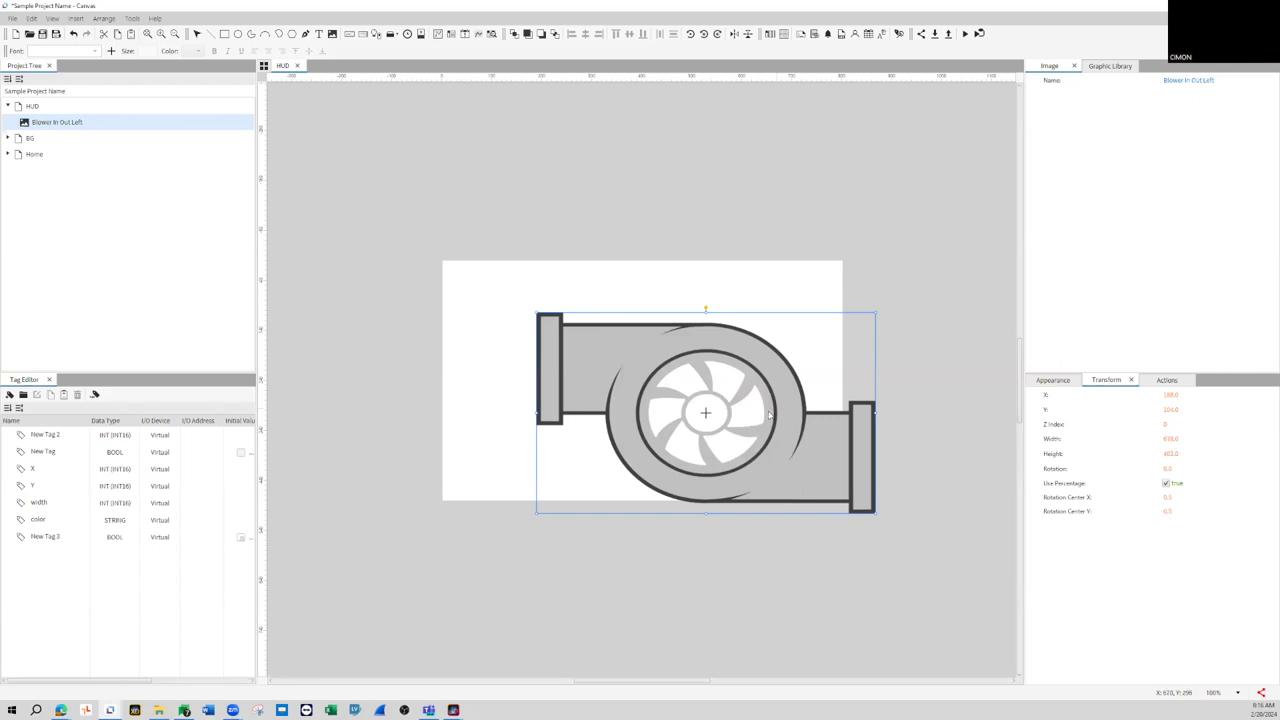
drag(794, 434, 721, 391)
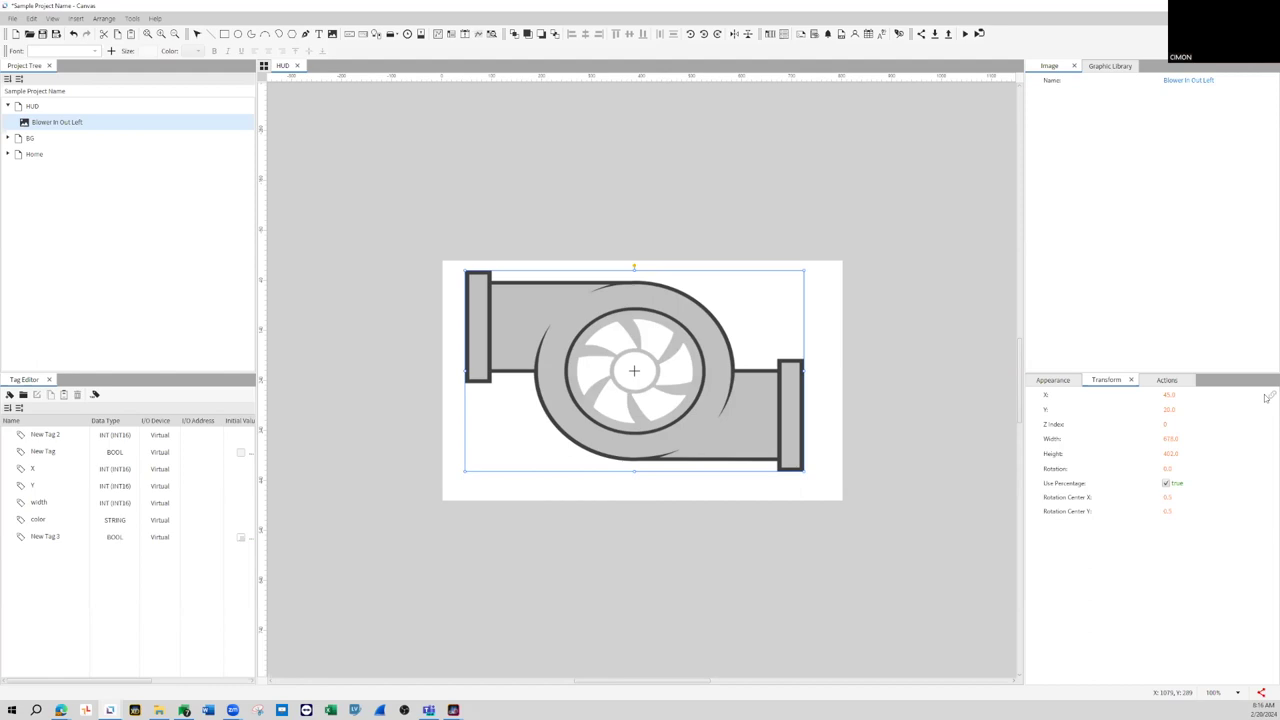
drag(746, 415, 765, 429)
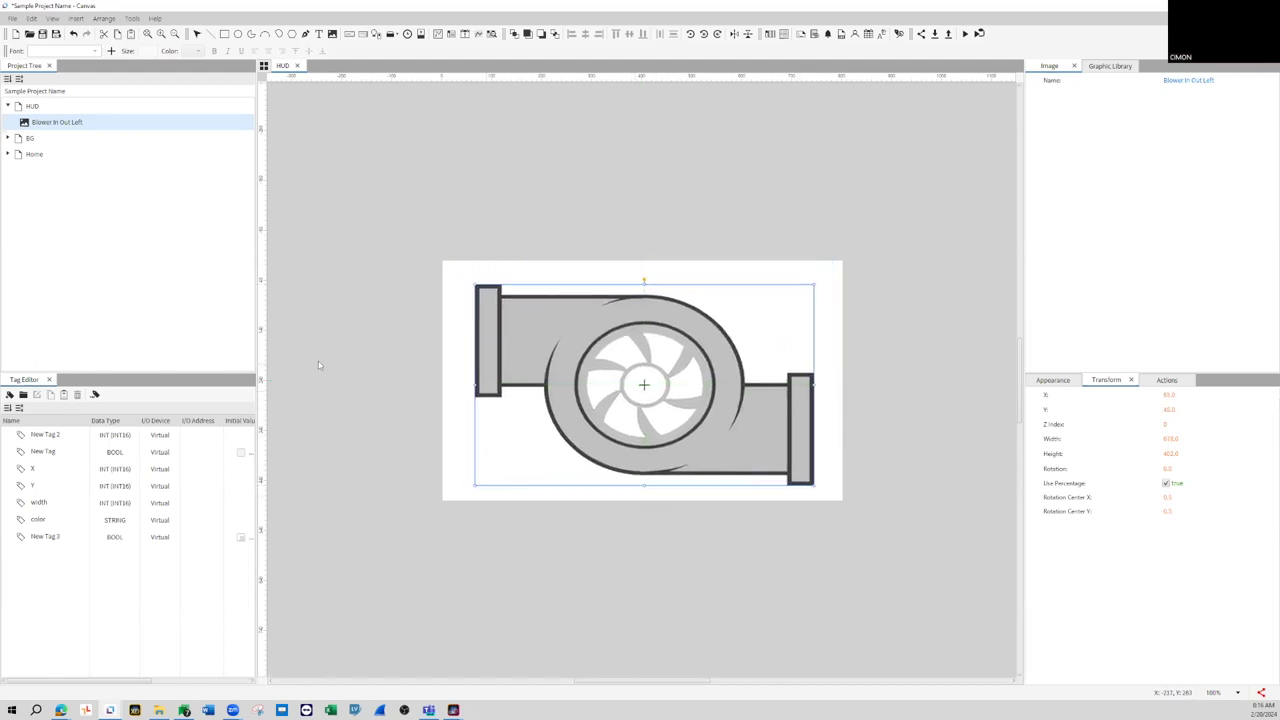
- Delete all existing tags, from New Tag 2 through New Tag 3
click(45, 538)
key(shift+Up)
key(shift+Up)
key(shift+Up)
key(shift+Up)
key(shift+Up)
key(shift+Up)
key(Delete)
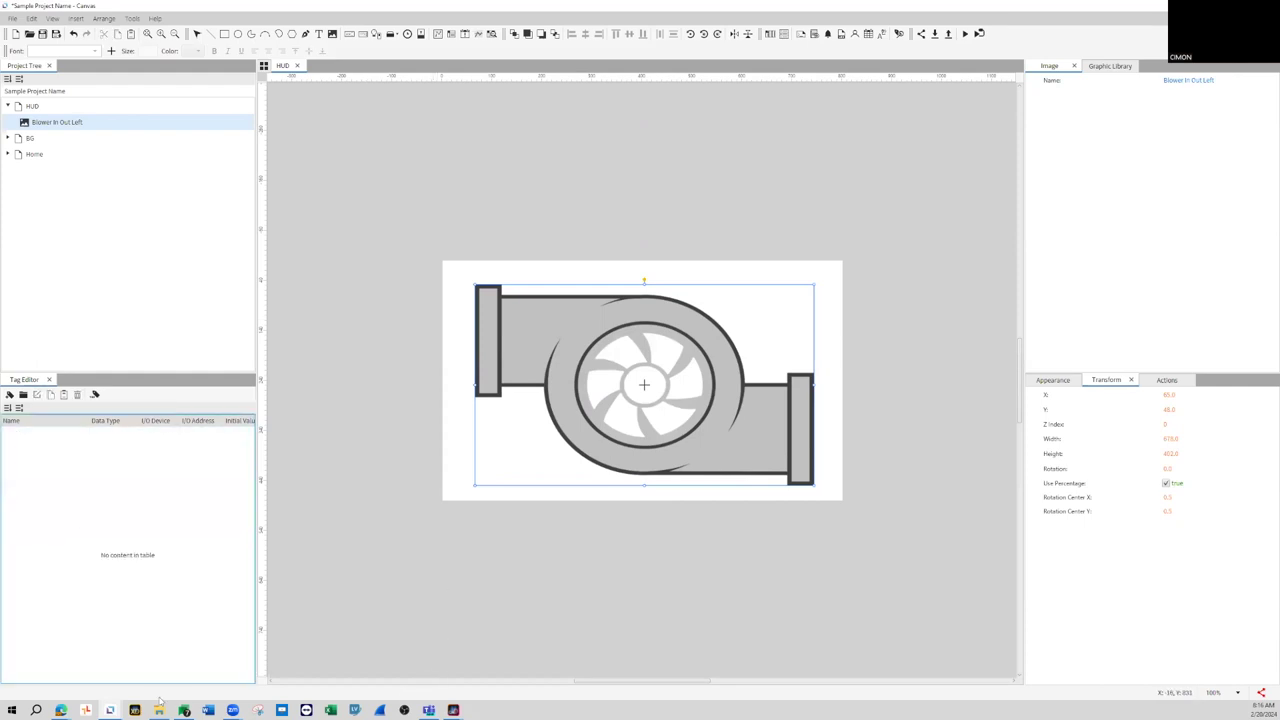
click(62, 710)
click(157, 671)
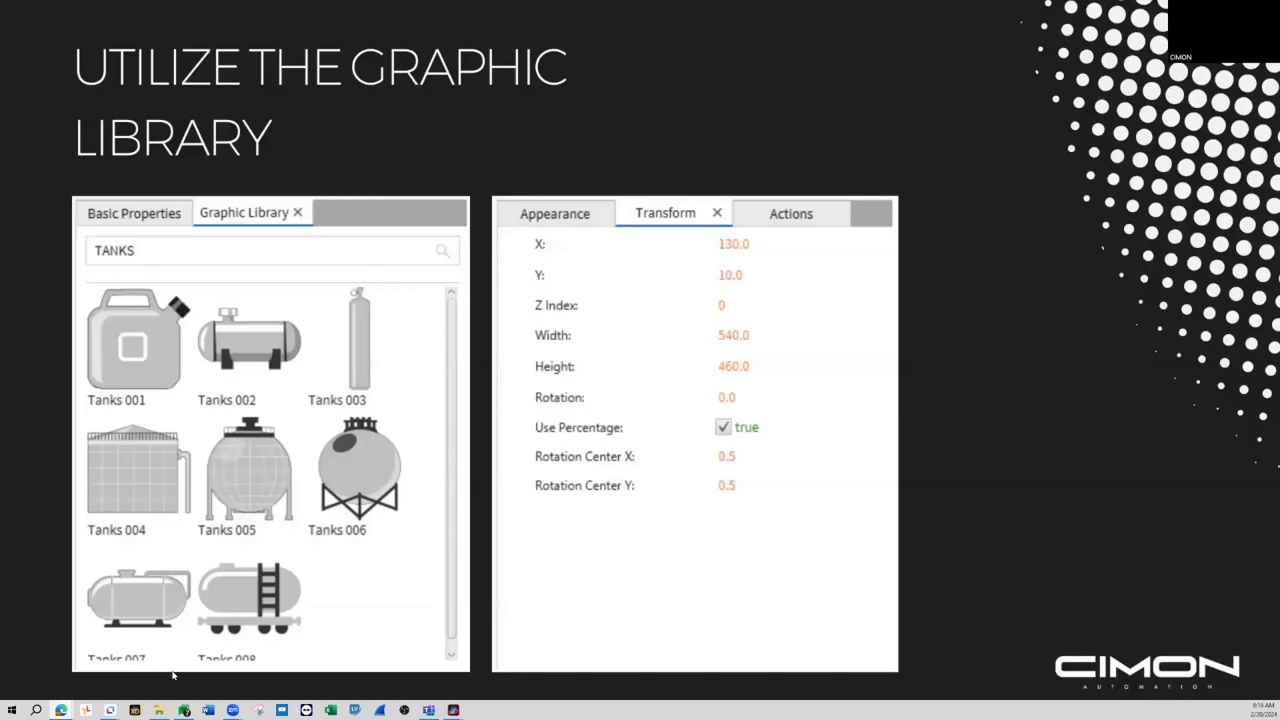
key(Right)
key(Right)
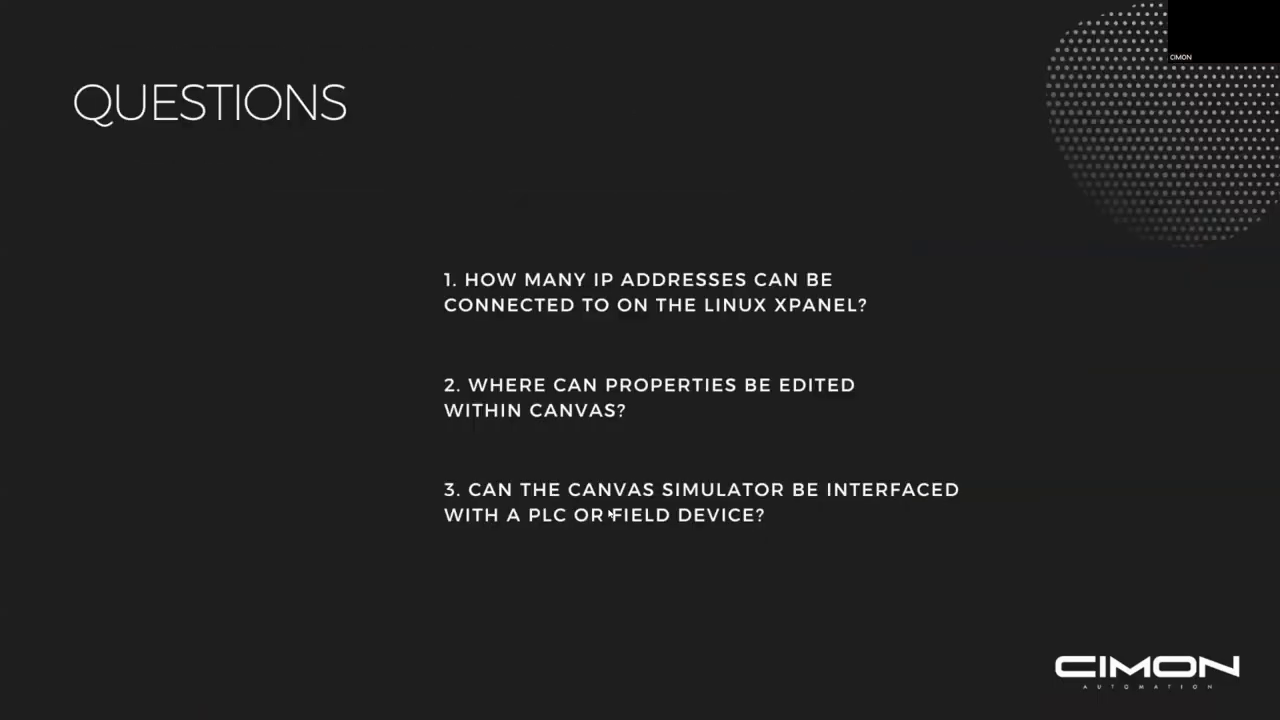
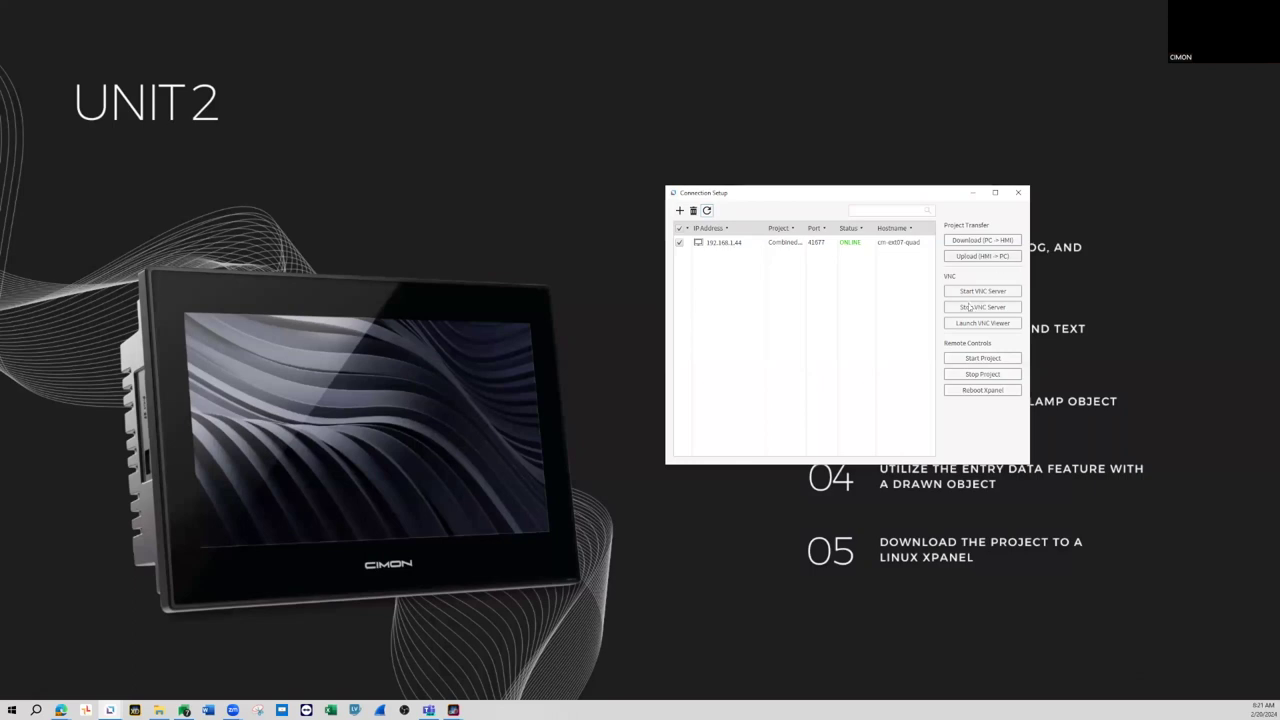
- Start the VNC server on the Xpanel at 192.168.1.44 and launch the VNC viewer for it
click(977, 291)
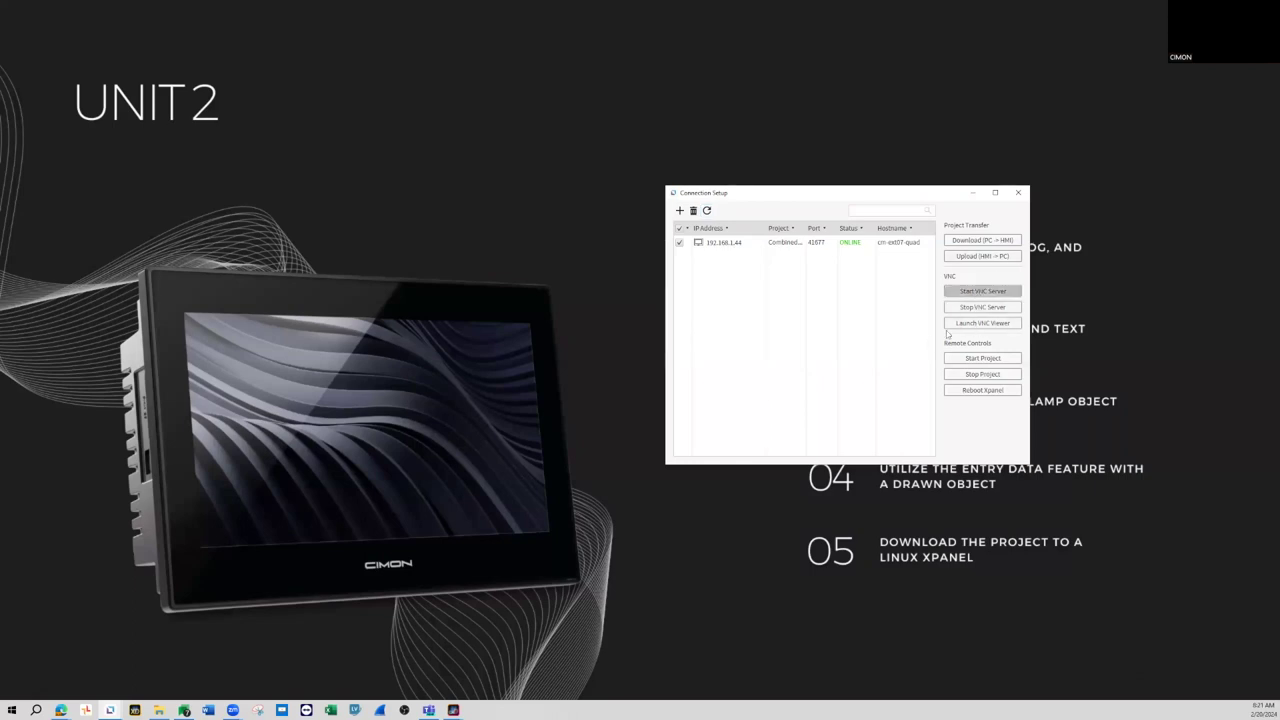
click(690, 265)
click(972, 325)
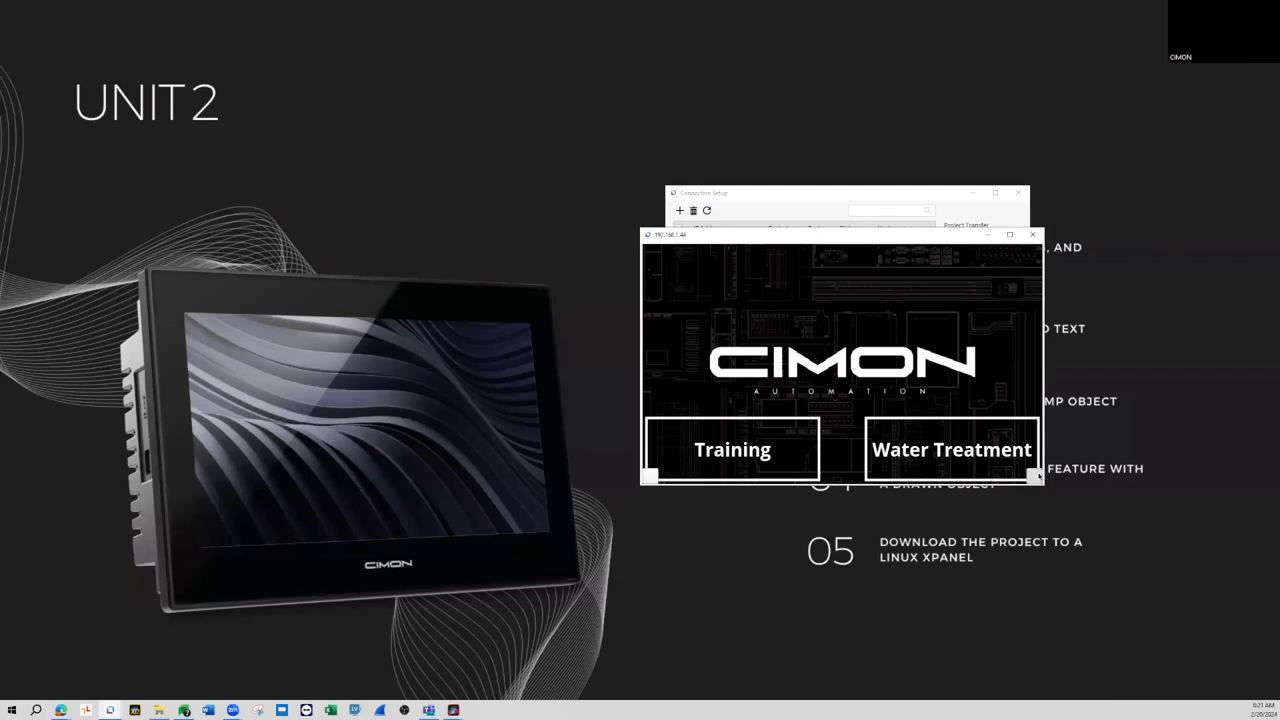
- Exit the running project on the Xpanel and open the Settings of its Control Center
click(1037, 256)
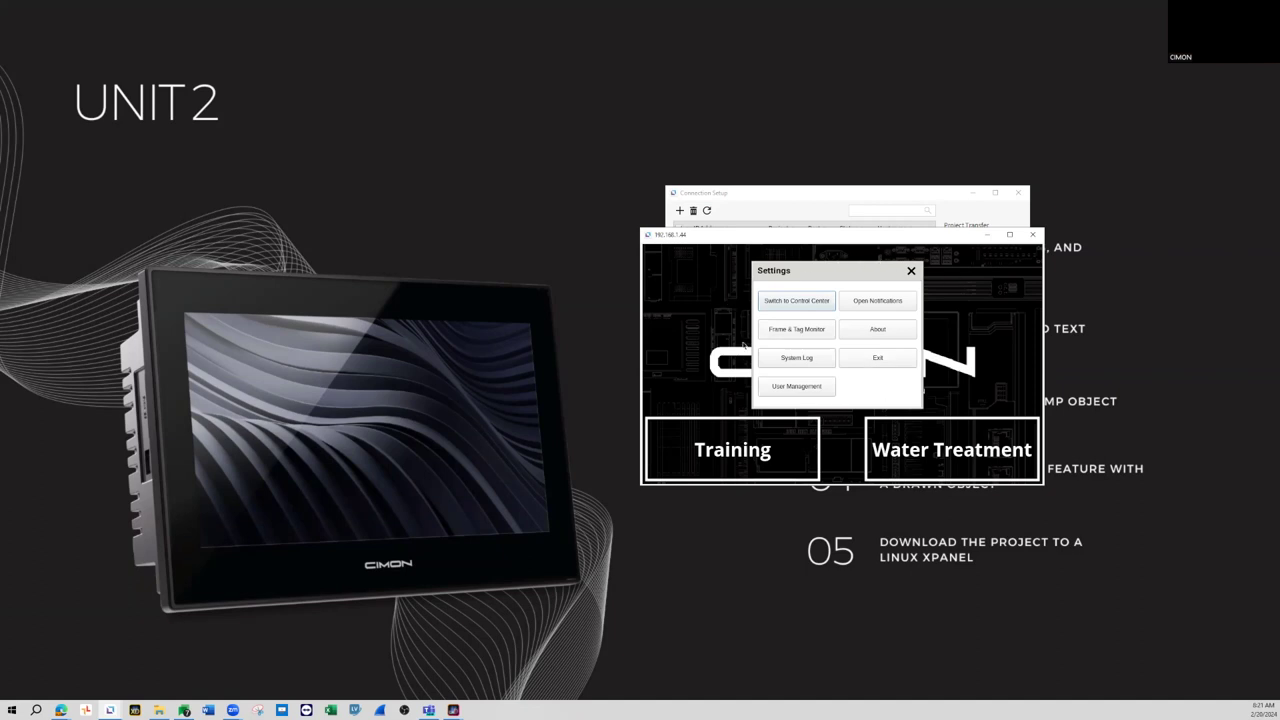
click(875, 358)
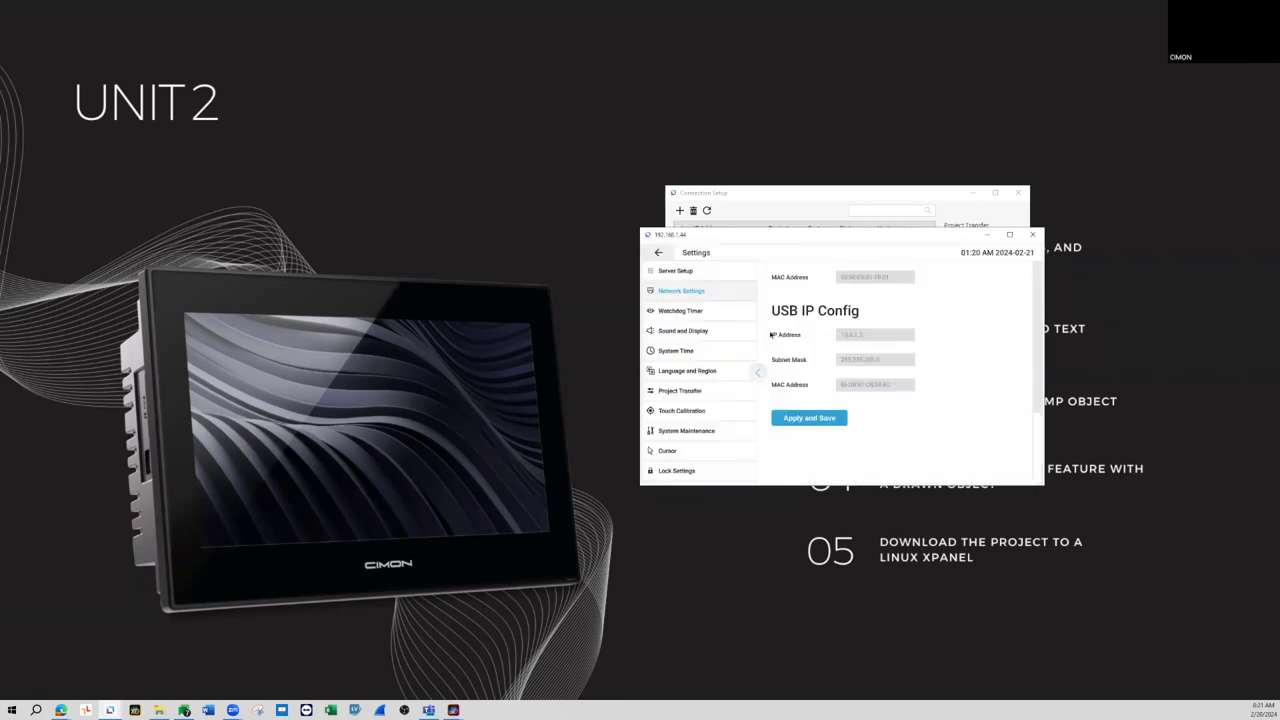
click(668, 261)
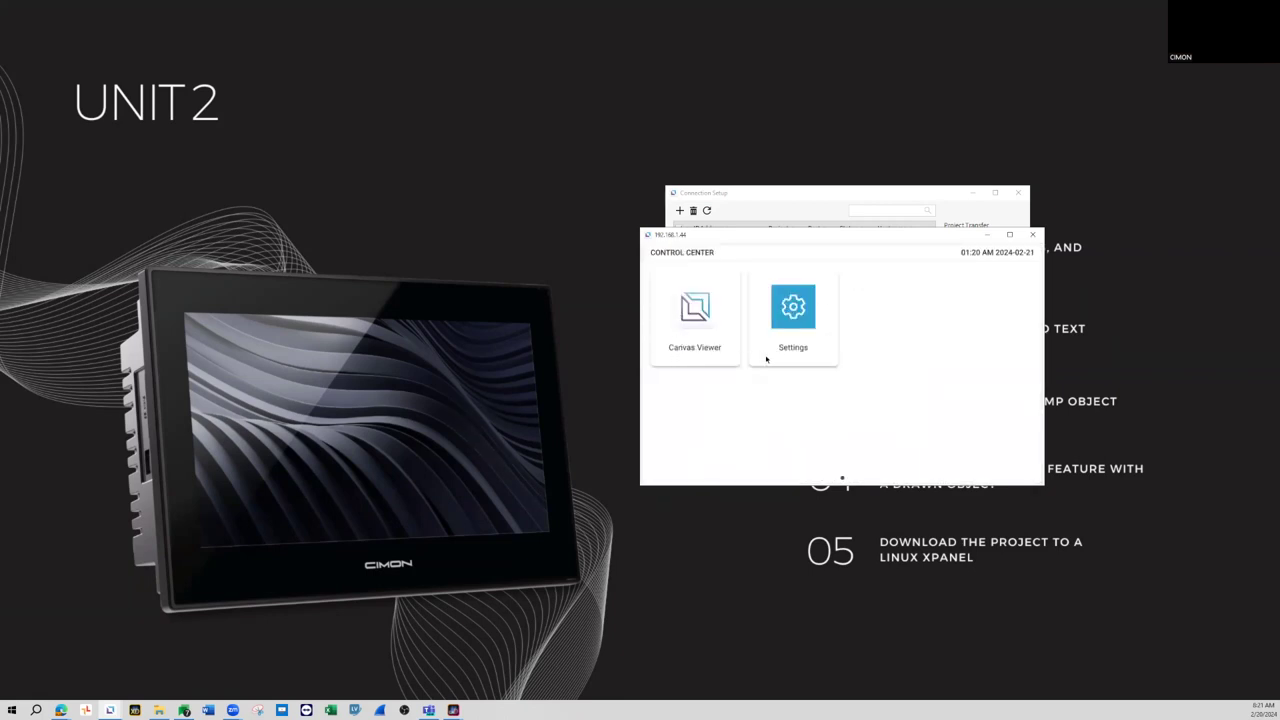
click(796, 315)
click(797, 334)
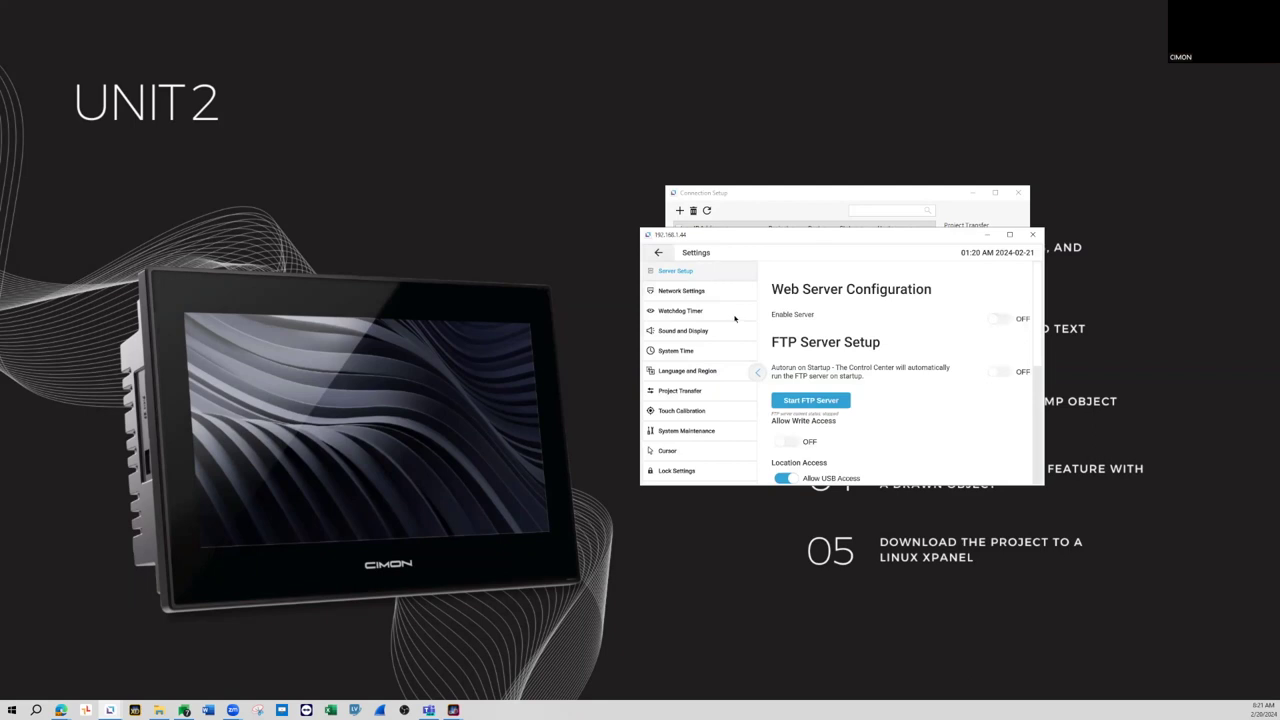
- Review the Xpanel's name server, LAN 1, LAN 2 and USB network settings, and close the VNC viewer and Connection Setup
click(690, 291)
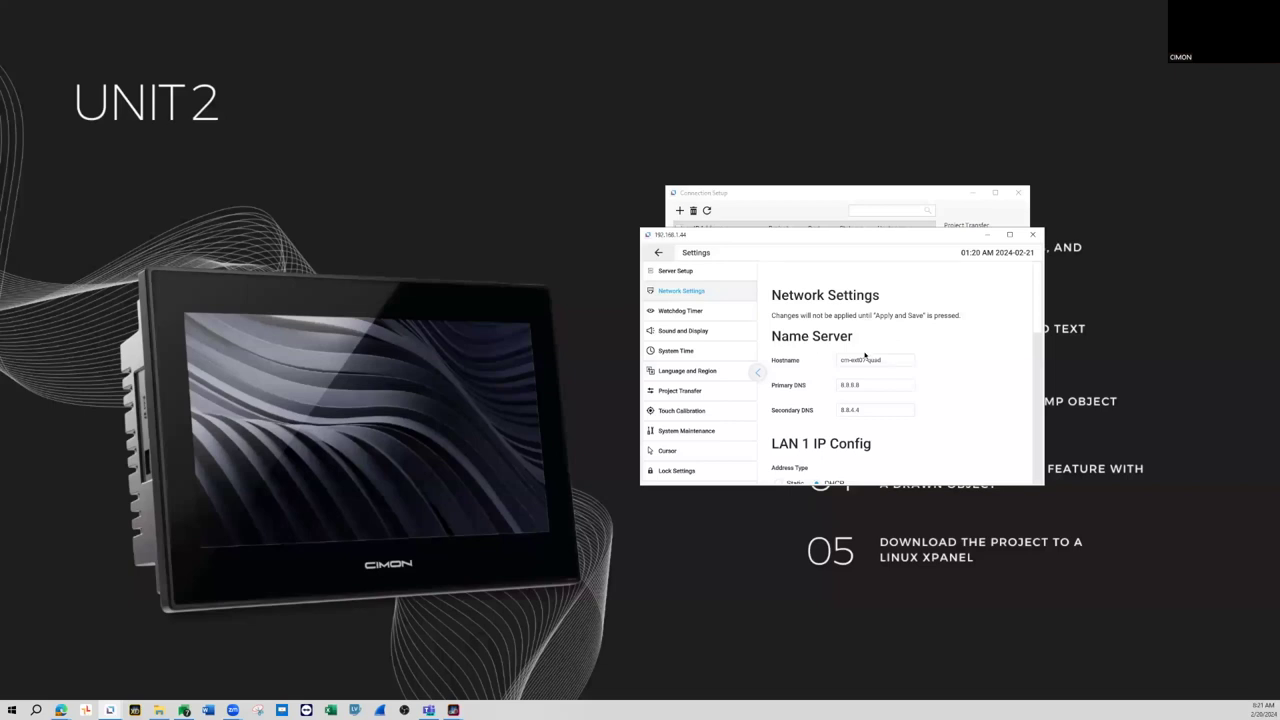
scroll(1036, 332, down, 3)
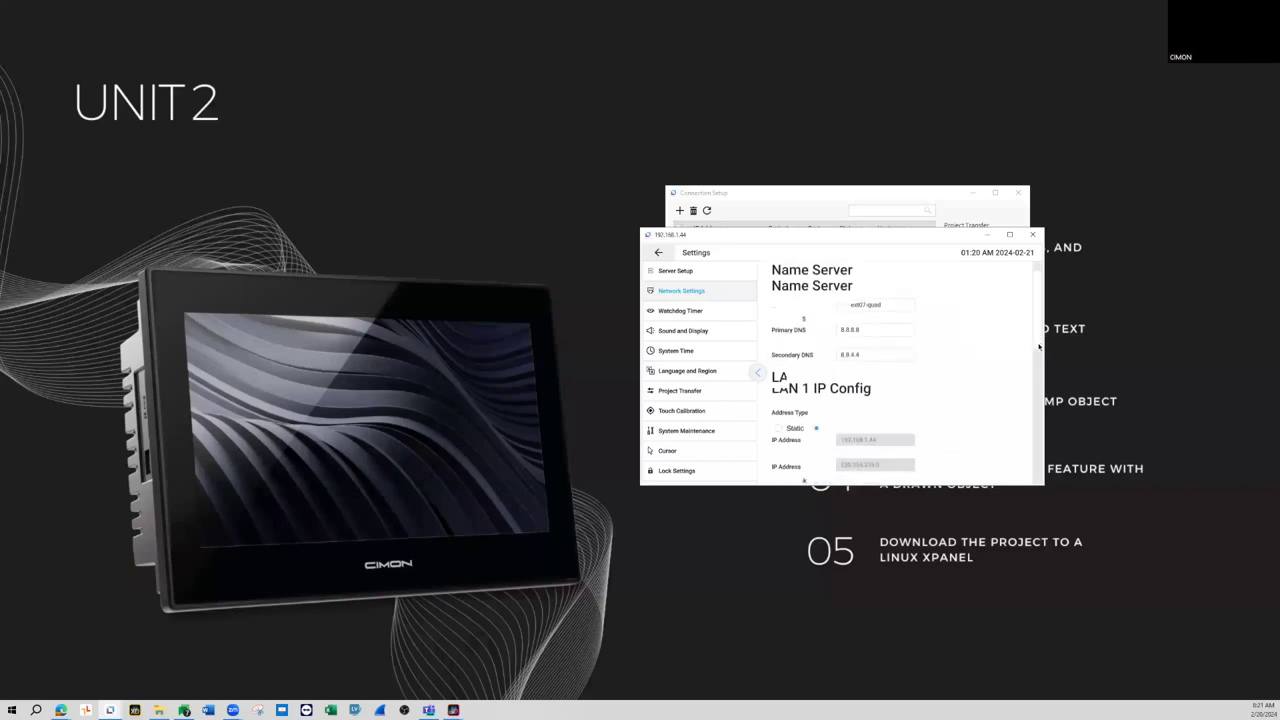
scroll(1039, 365, down, 1)
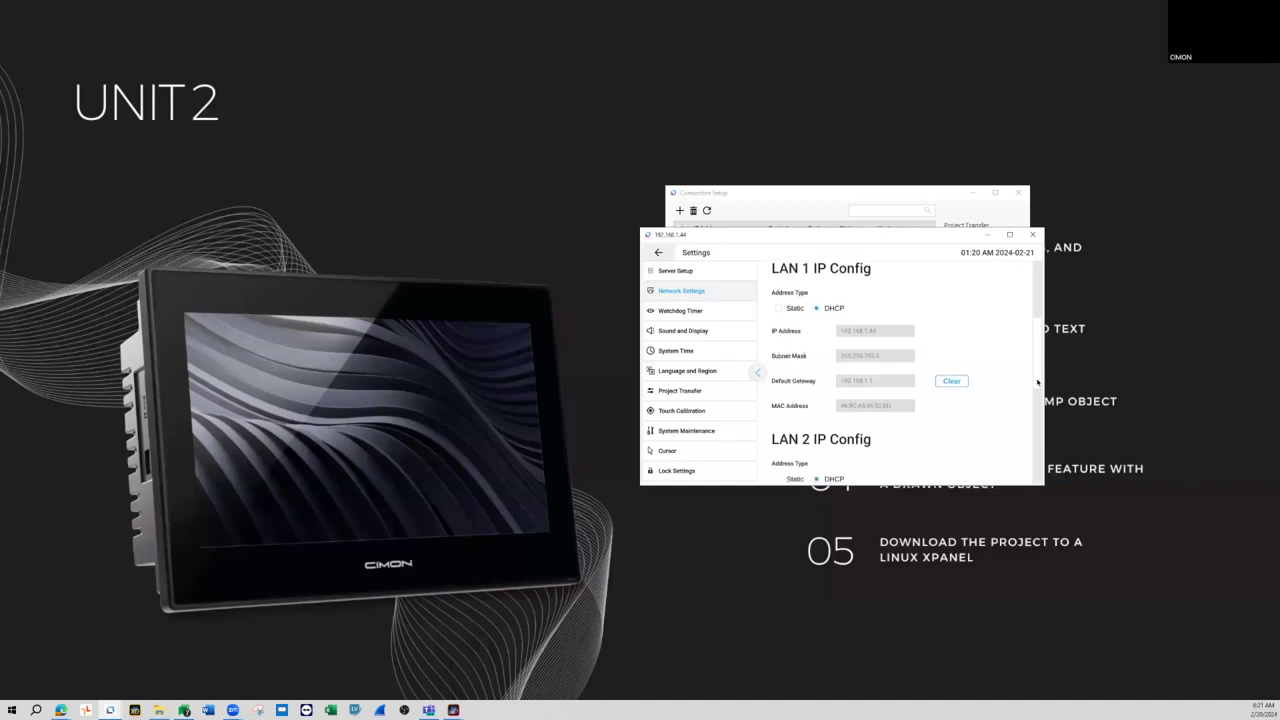
scroll(1037, 381, down, 3)
scroll(1043, 425, down, 3)
scroll(1039, 450, down, 2)
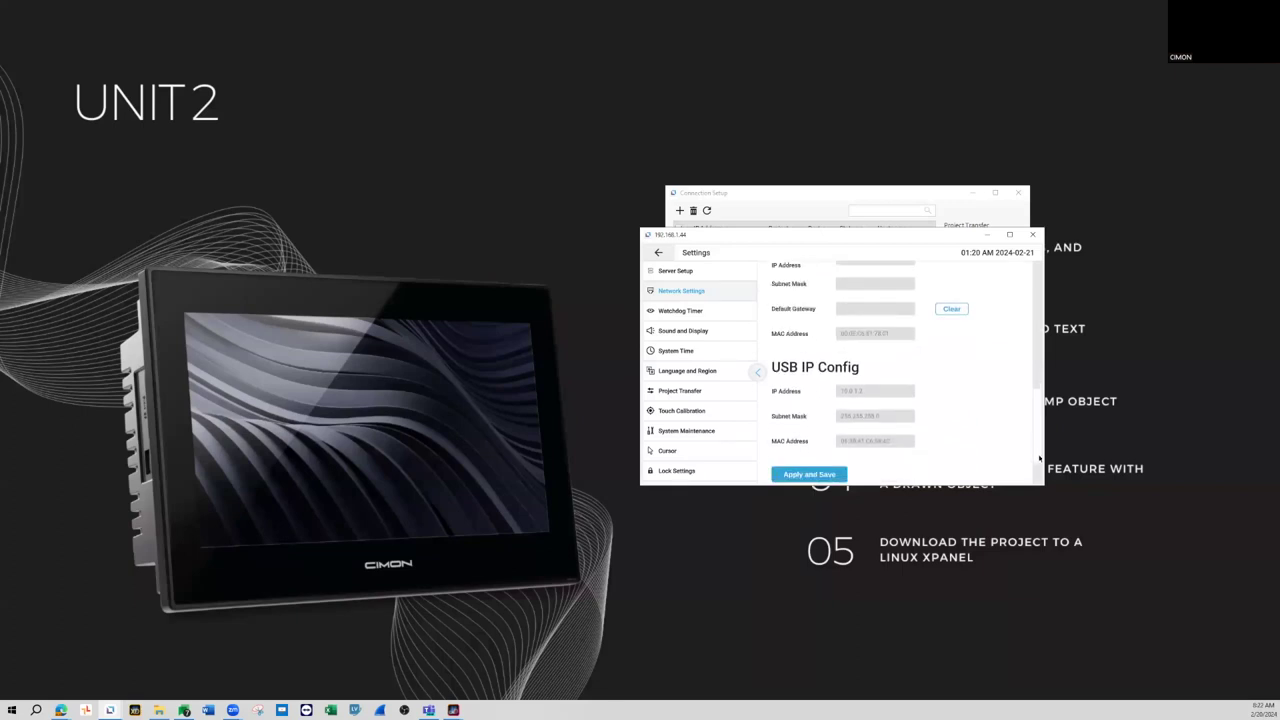
scroll(1039, 458, down, 1)
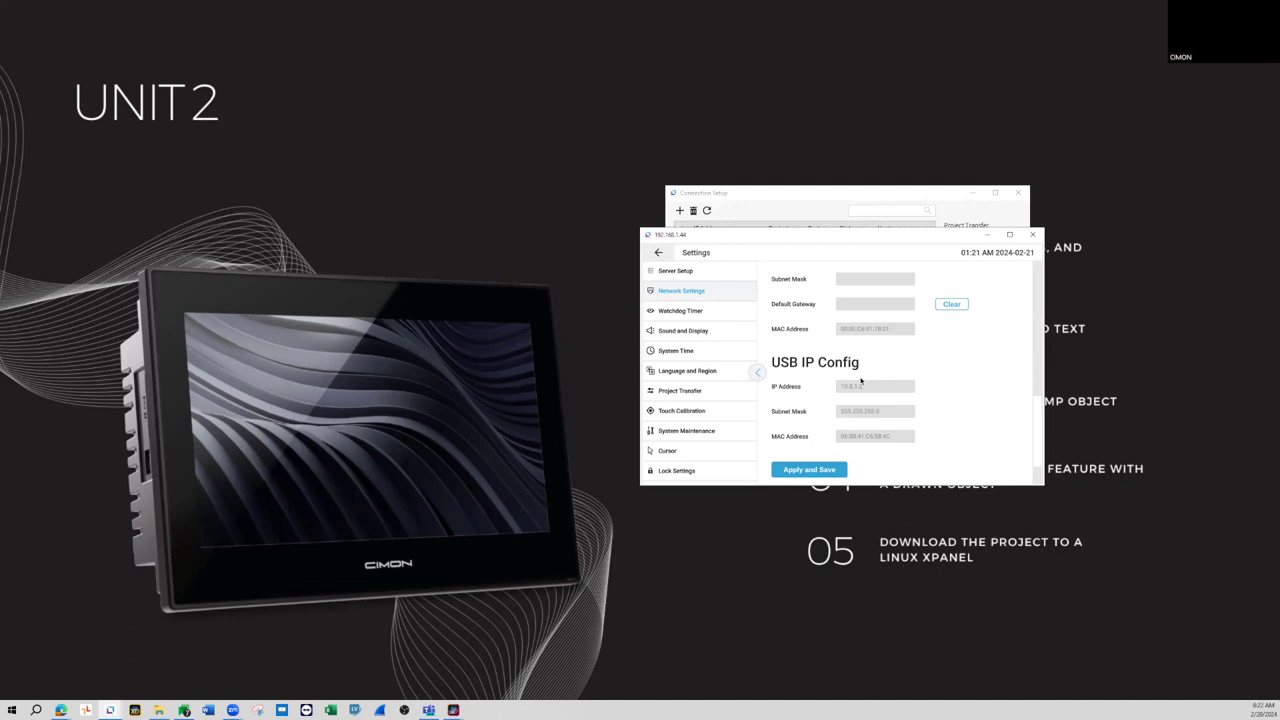
click(1031, 235)
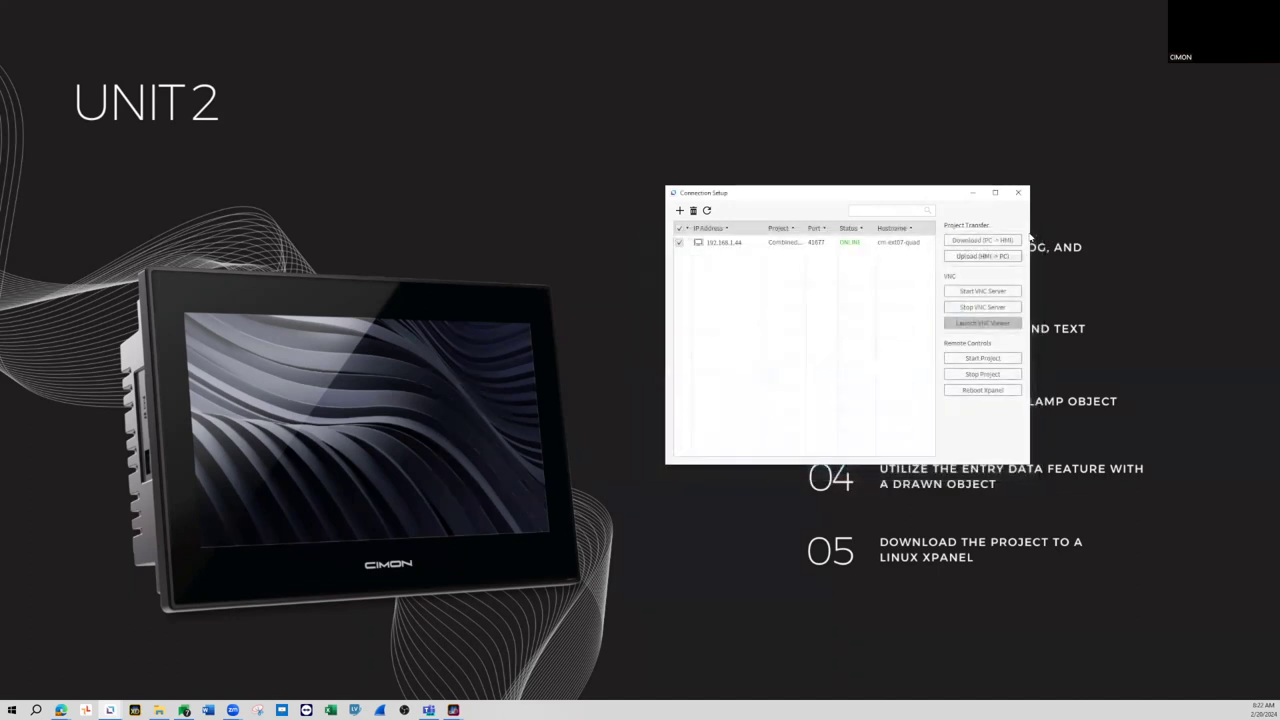
click(1018, 192)
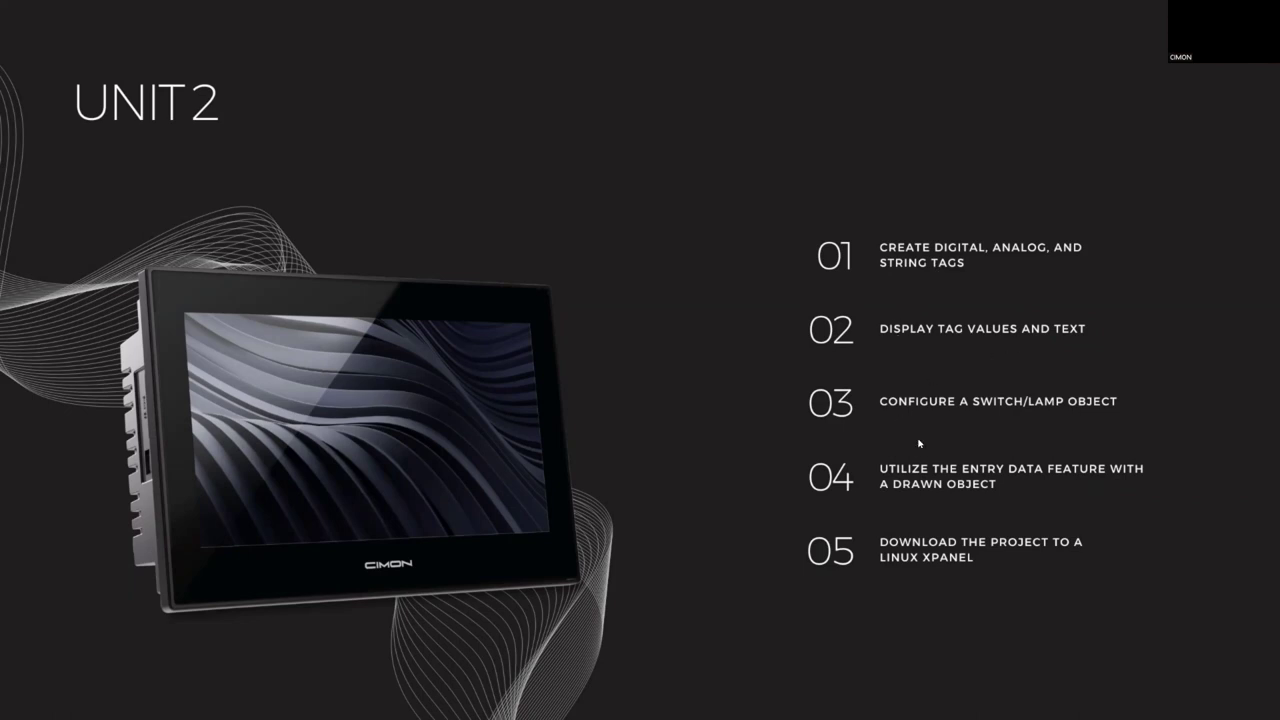
click(694, 517)
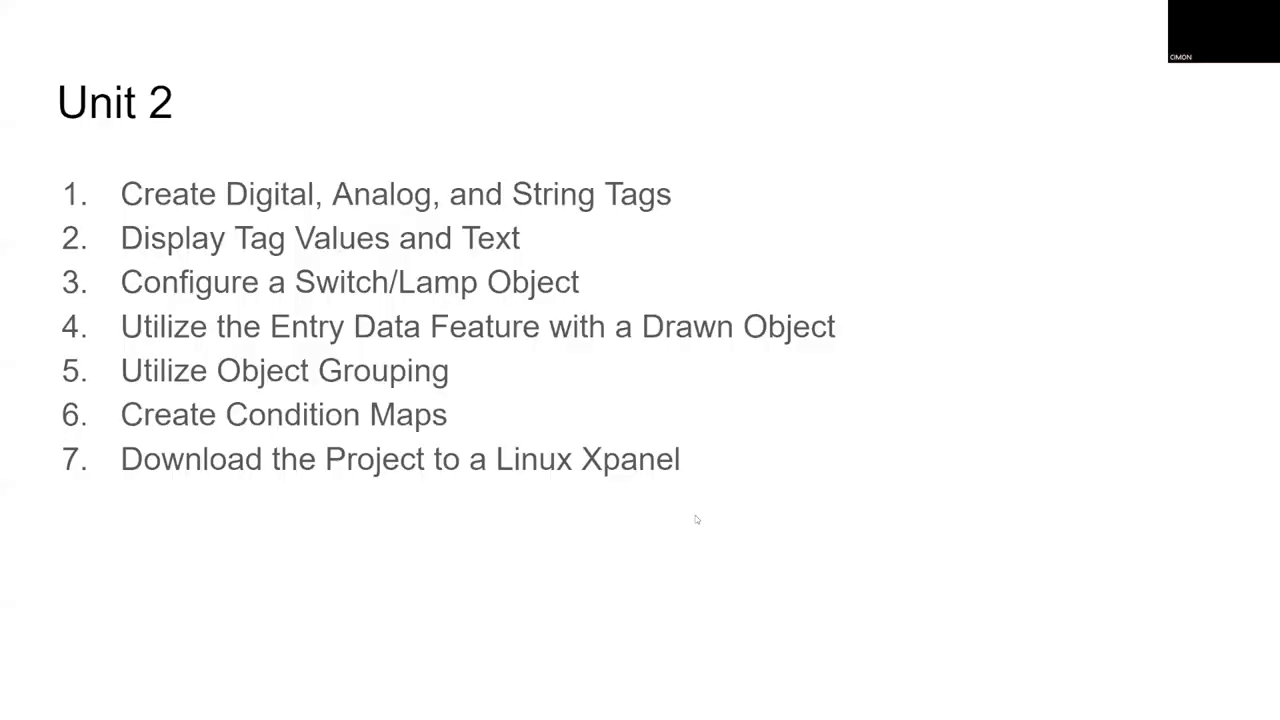
click(264, 348)
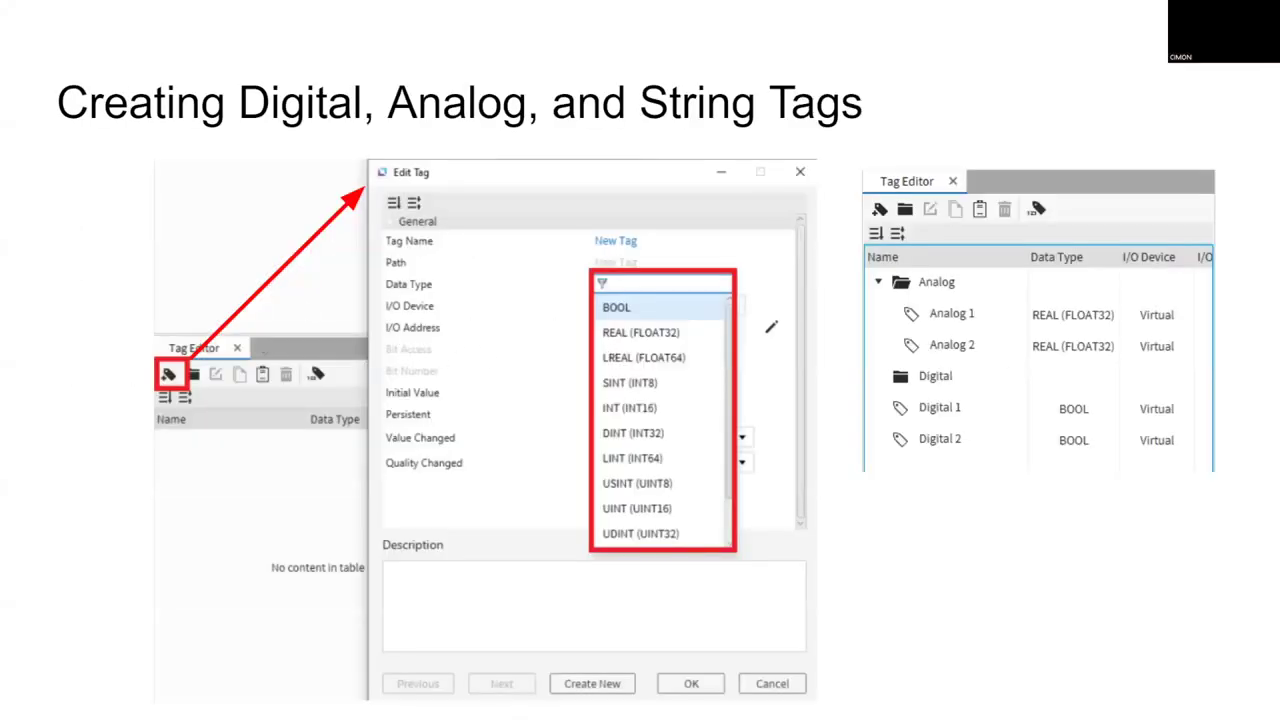
- Switch to Canvas and start a new tag named DIG1
key(alt+Tab)
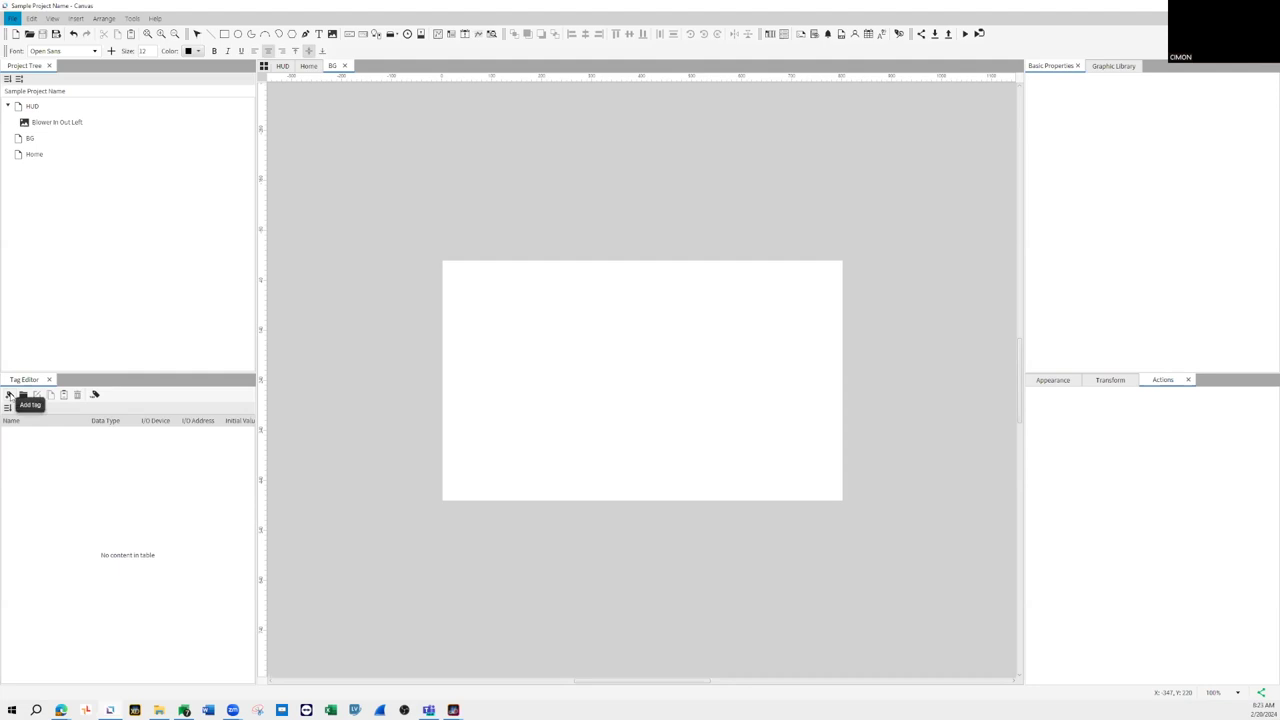
click(9, 395)
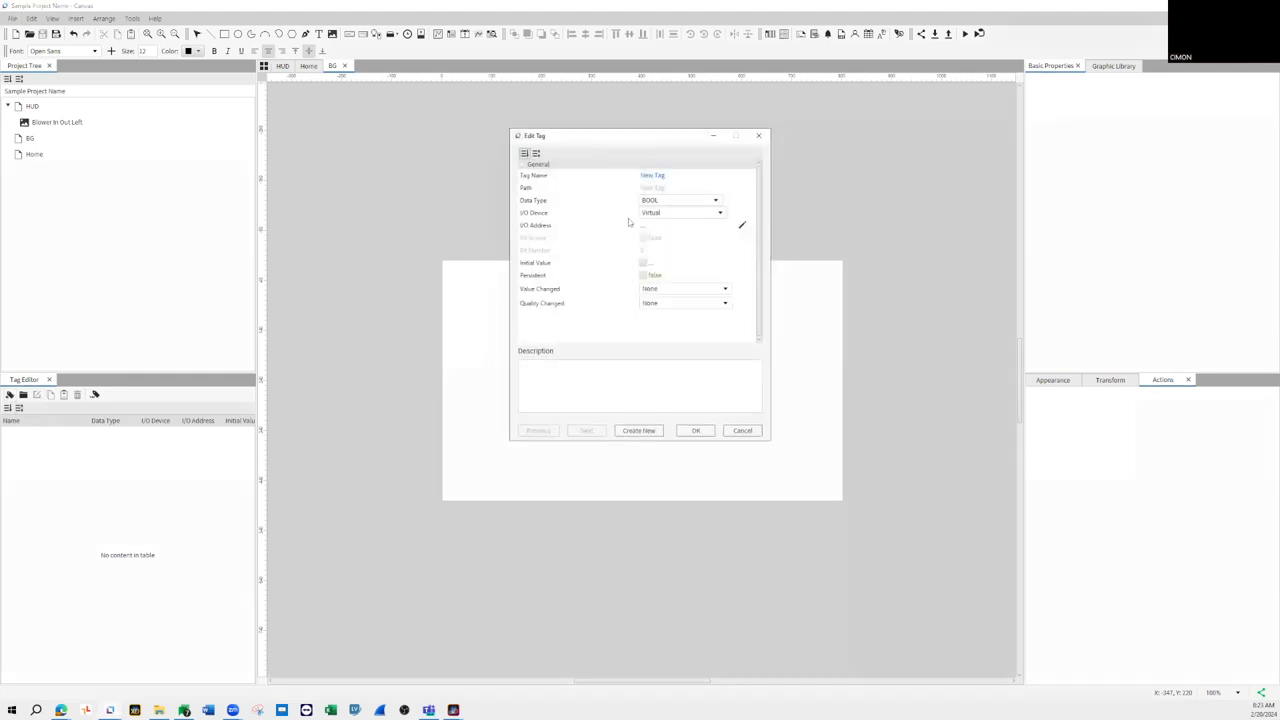
click(660, 178)
text(DEGE)
- Give the DIG1 tag the BOOL data type and the Virtual I/O device, and save it
click(660, 201)
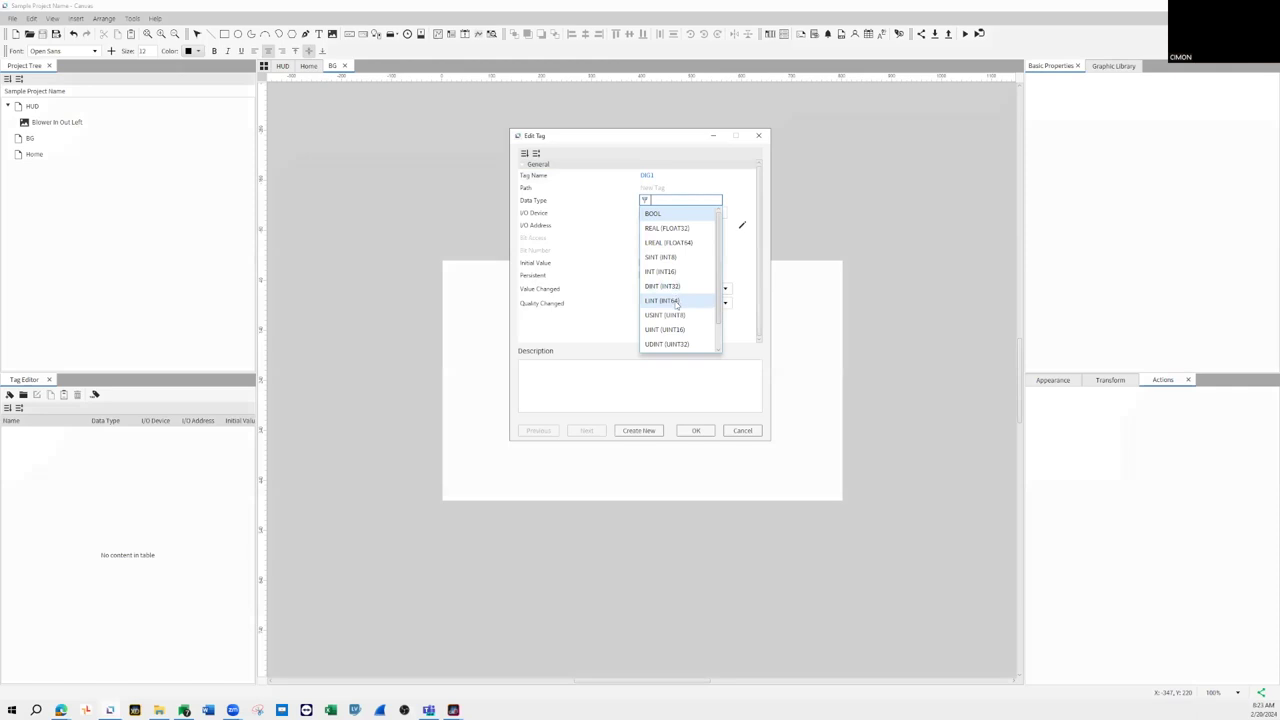
scroll(684, 322, down, 1)
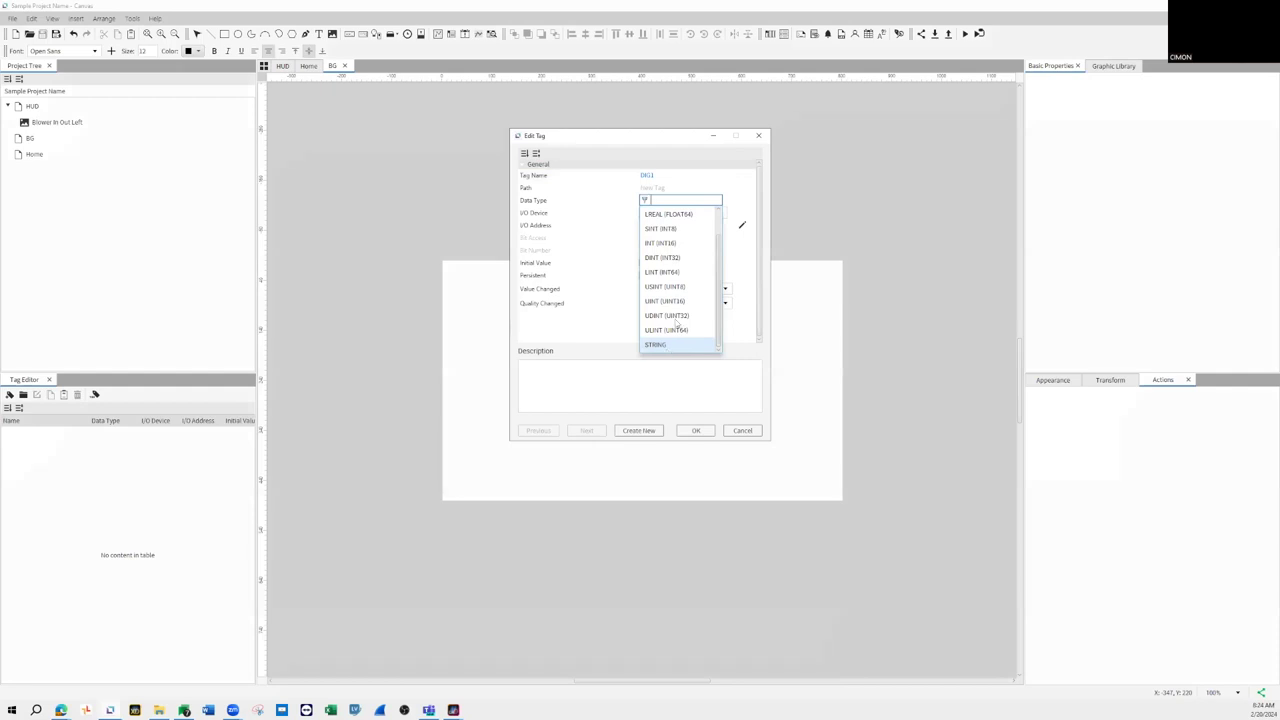
scroll(668, 300, up, 1)
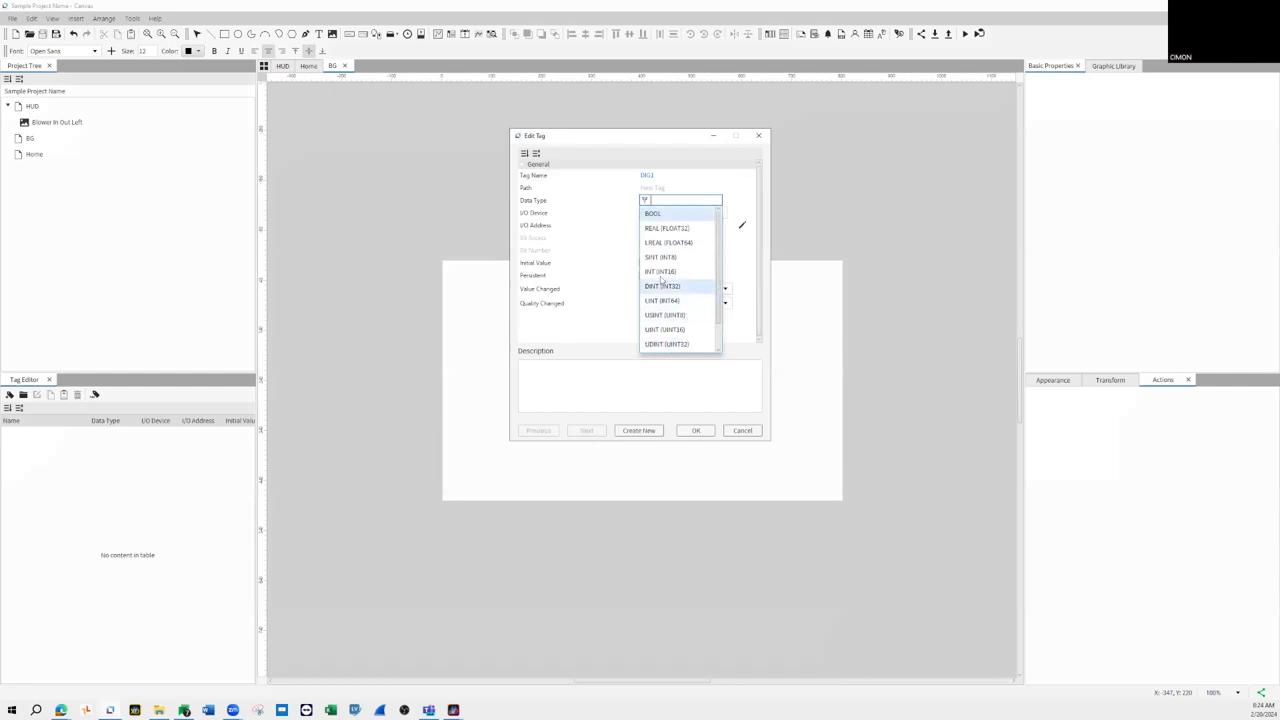
click(658, 214)
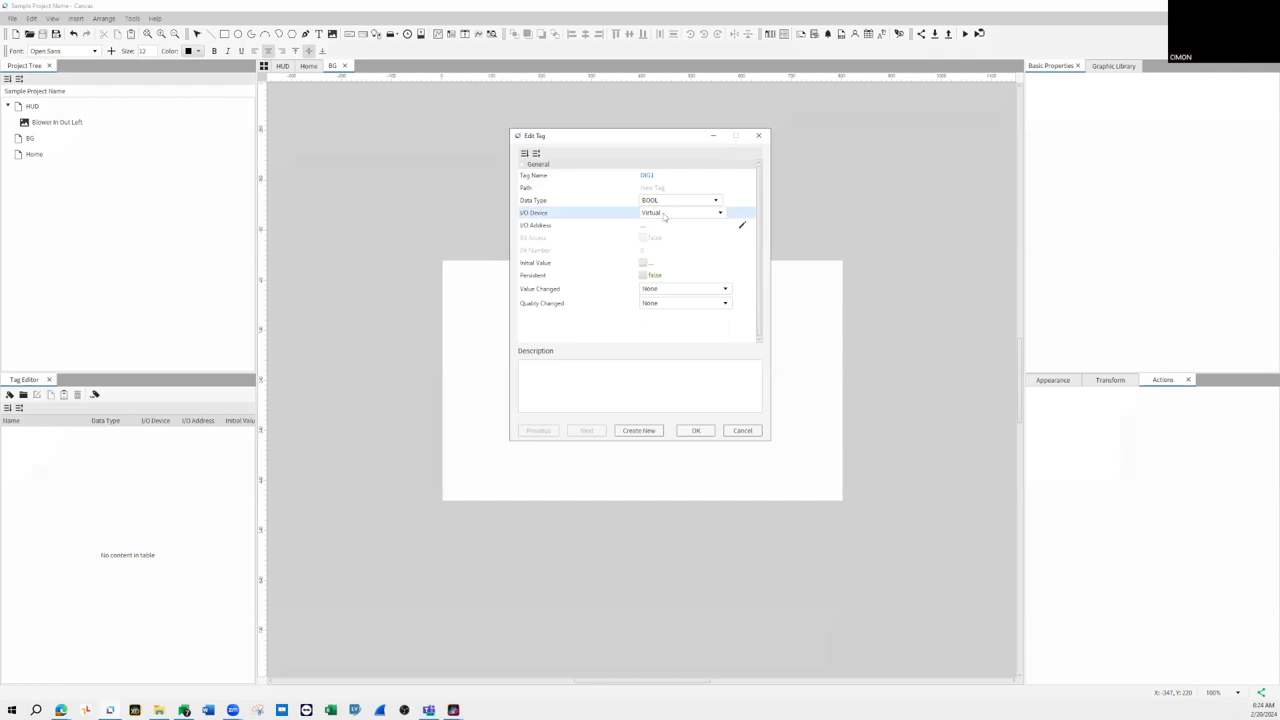
click(650, 215)
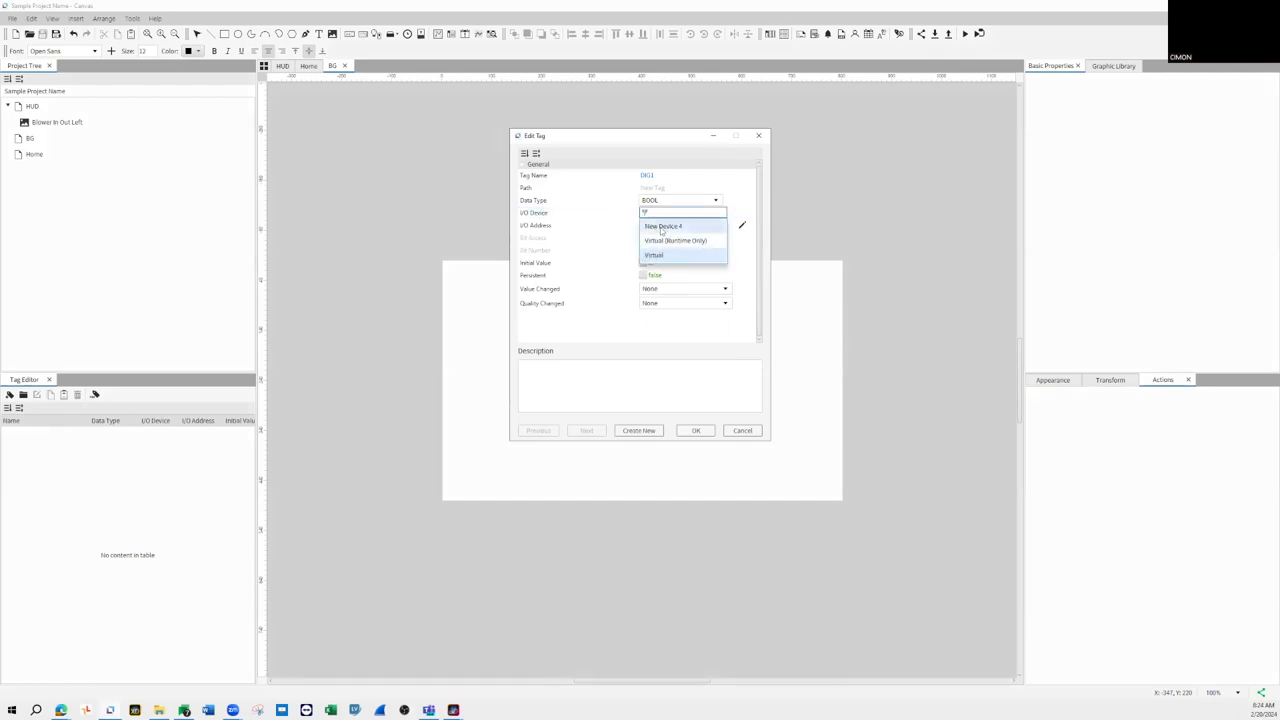
click(664, 253)
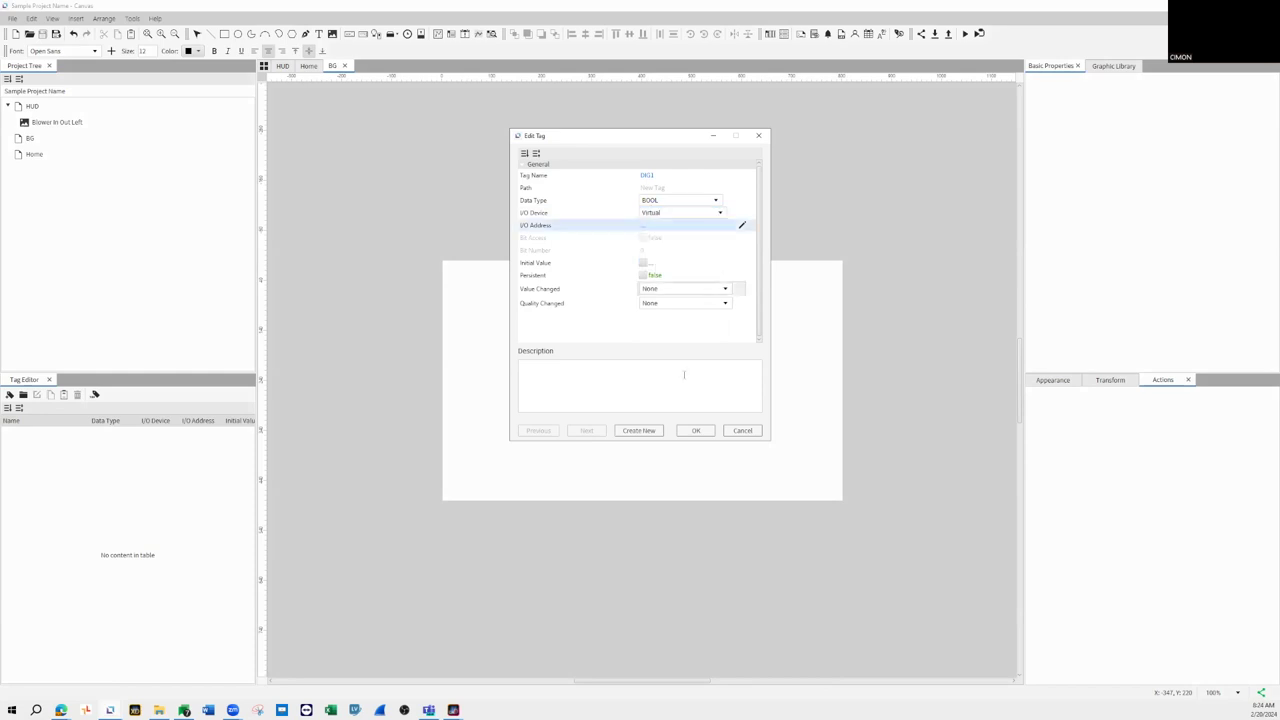
click(696, 430)
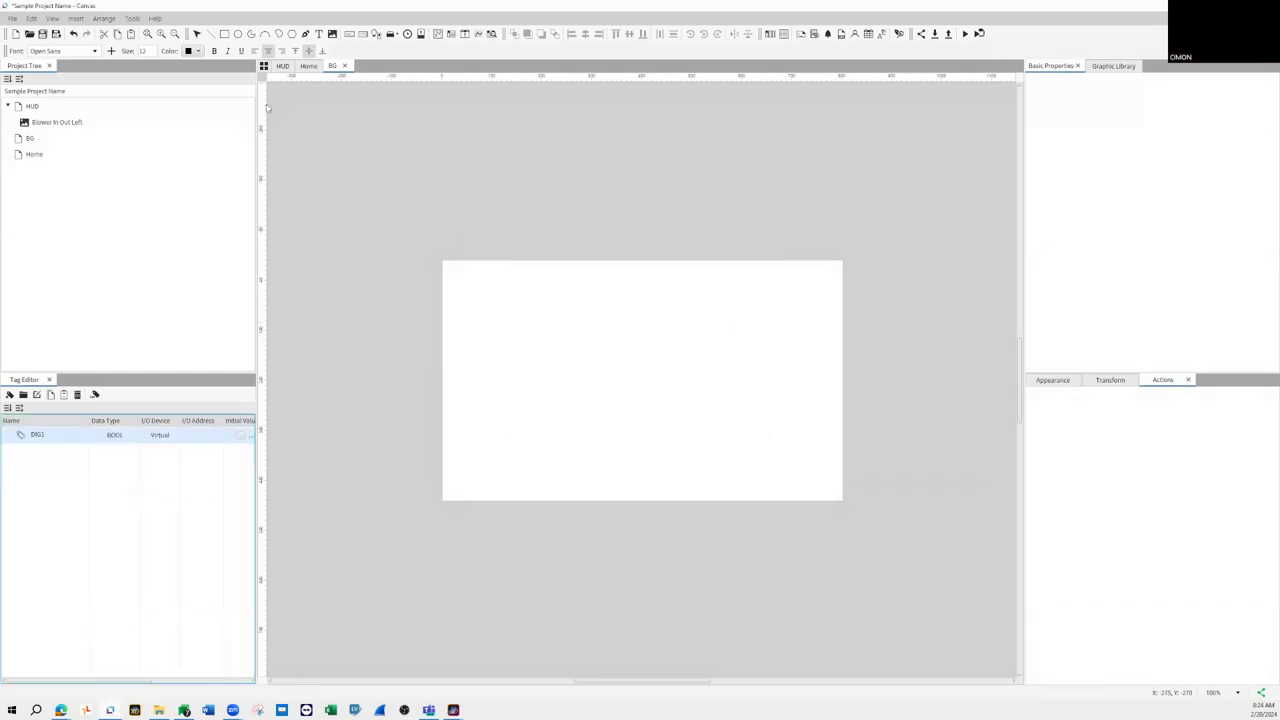
- Delete the Ethernet device New Device 4 from the project's I/O devices
click(785, 36)
click(517, 221)
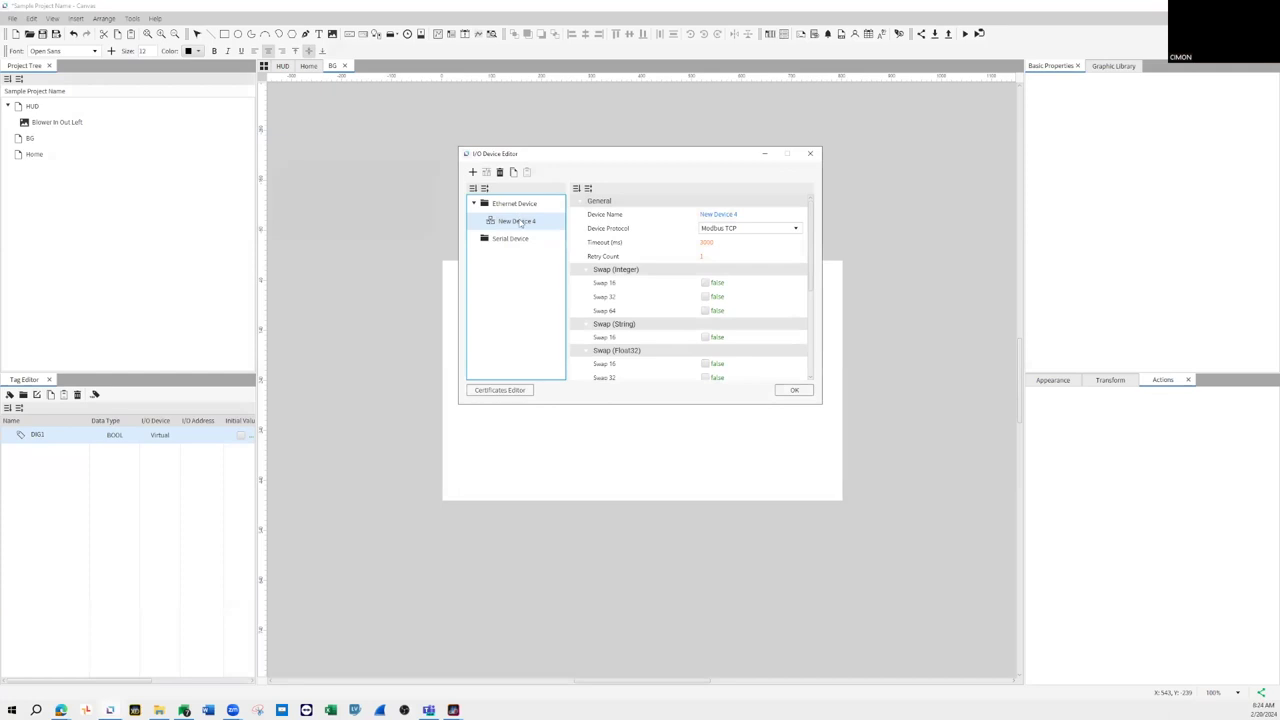
key(Delete)
key(Return)
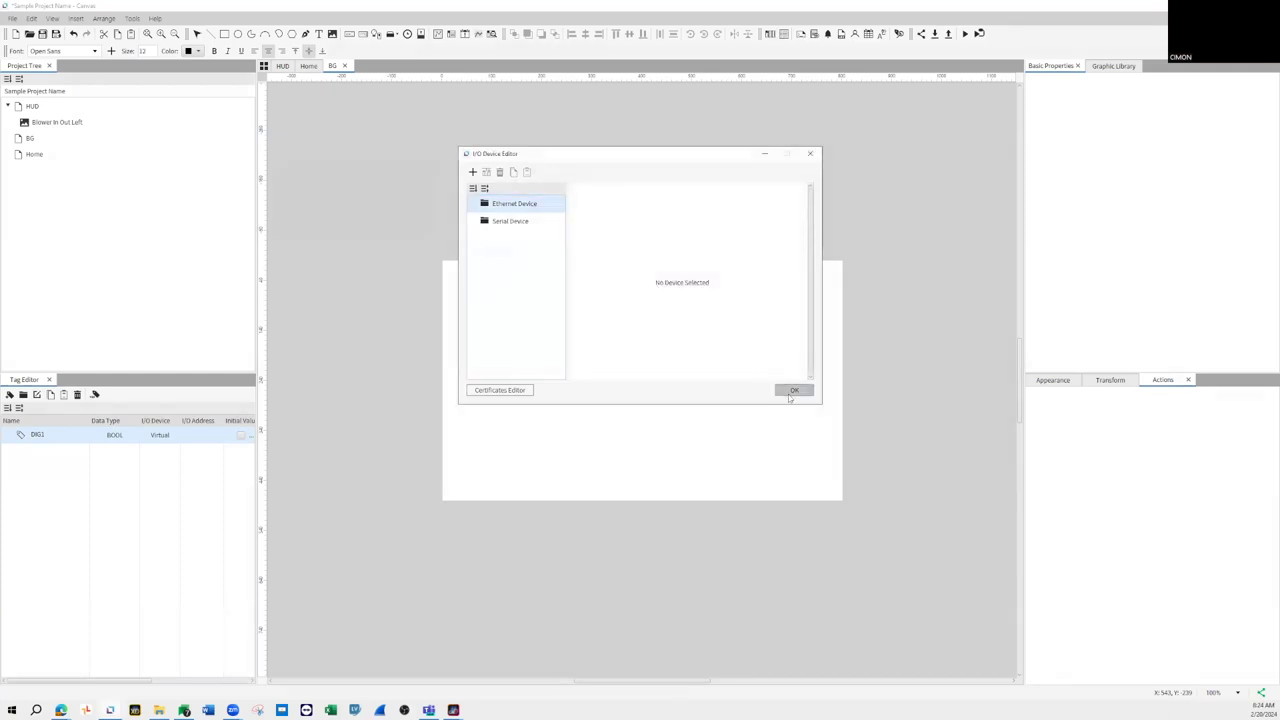
- Close the I/O Device Editor and start a new tag with the INT (INT16) data type
click(790, 394)
click(65, 457)
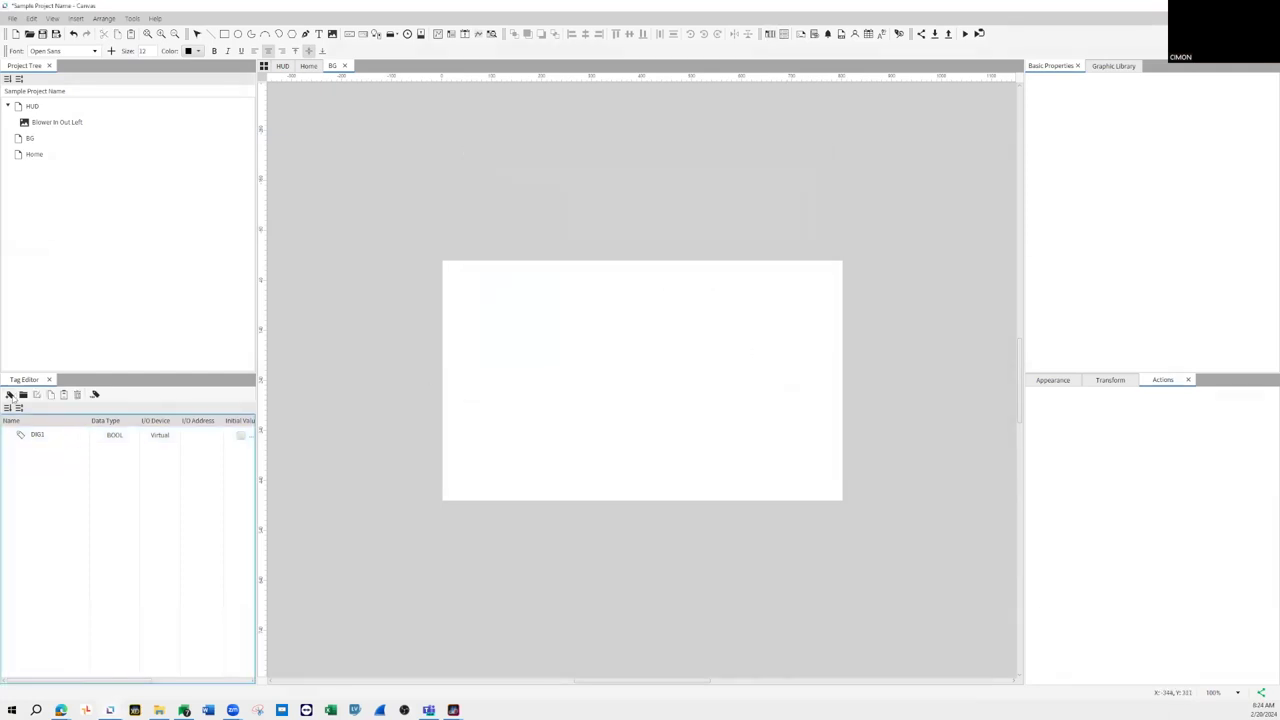
click(10, 394)
click(655, 204)
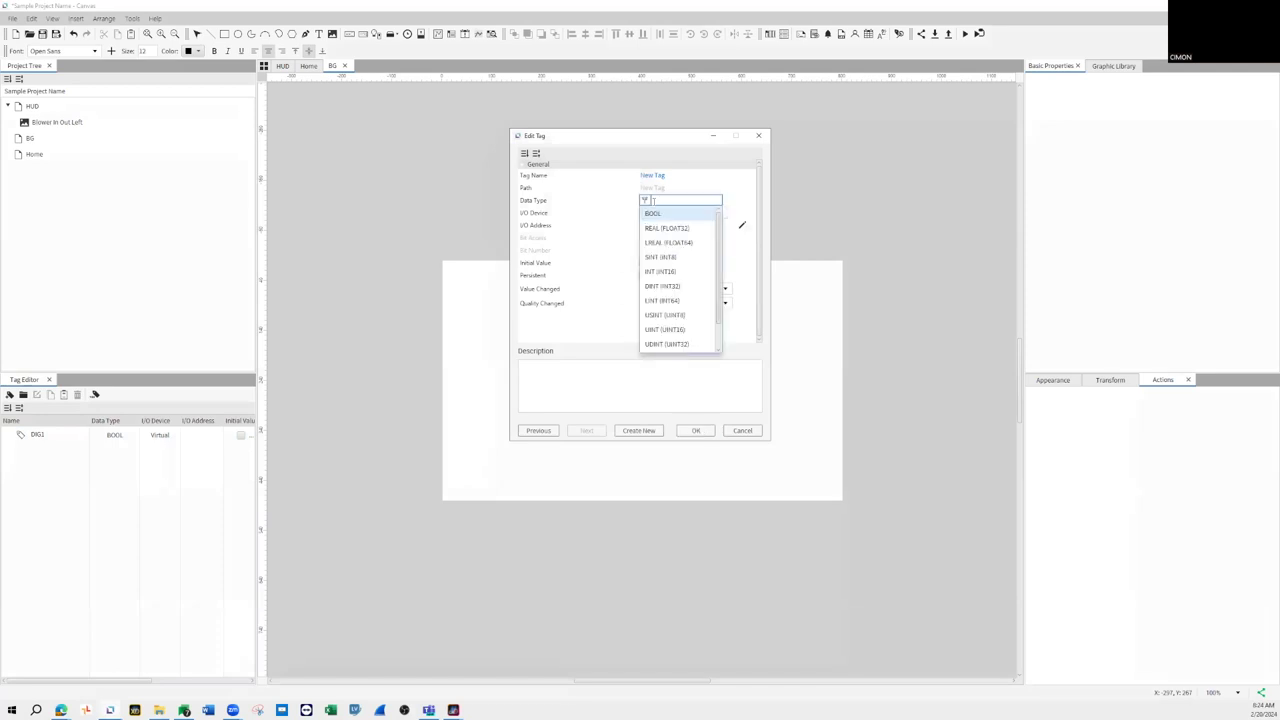
click(660, 272)
- Name the new integer tag ANA1 and save it
click(658, 176)
key(BackSpace)
text(IN)
key(BackSpace)
key(BackSpace)
text(AN)
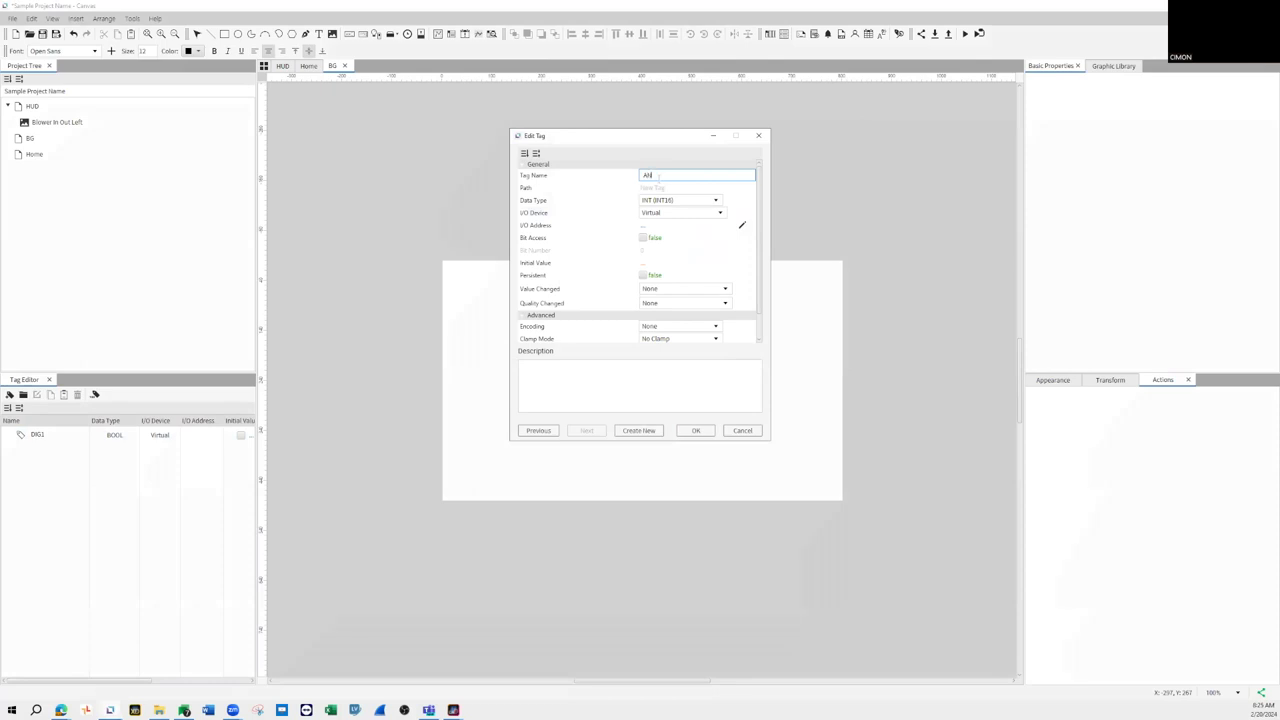
text(A1)
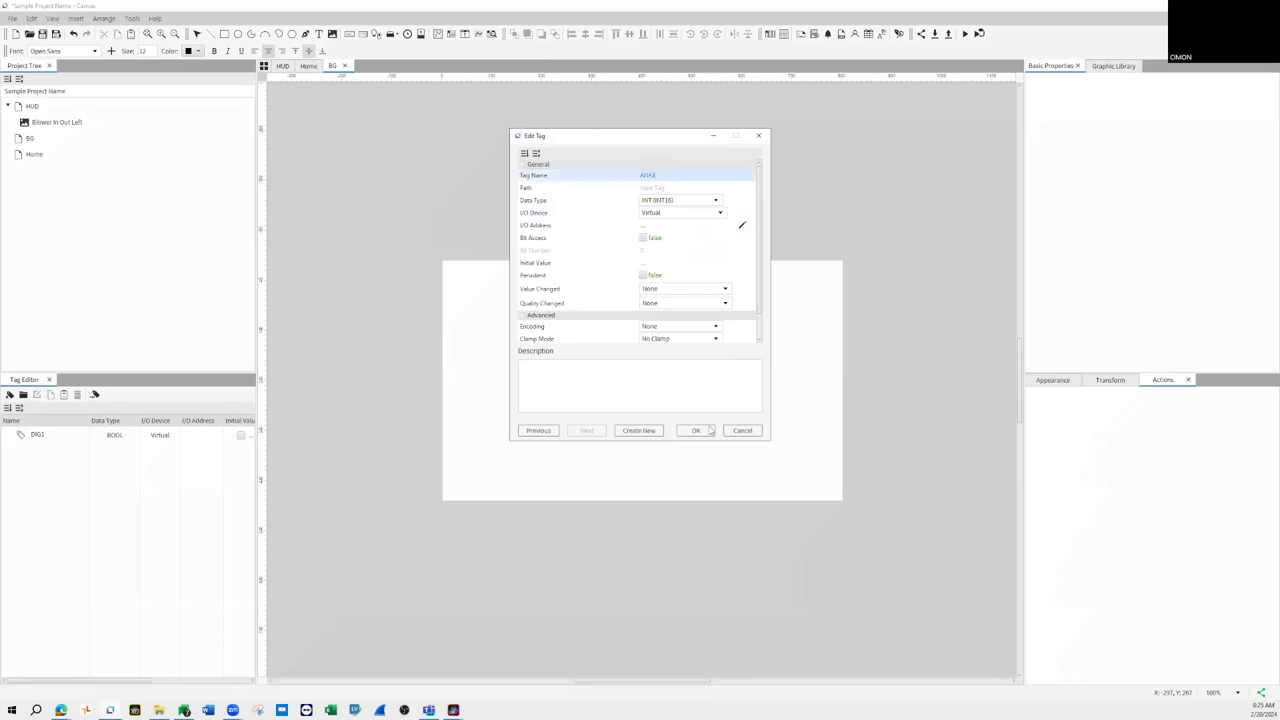
click(700, 430)
- Create a tag named FLT1 with the REAL (FLOAT32) data type and save it
click(10, 395)
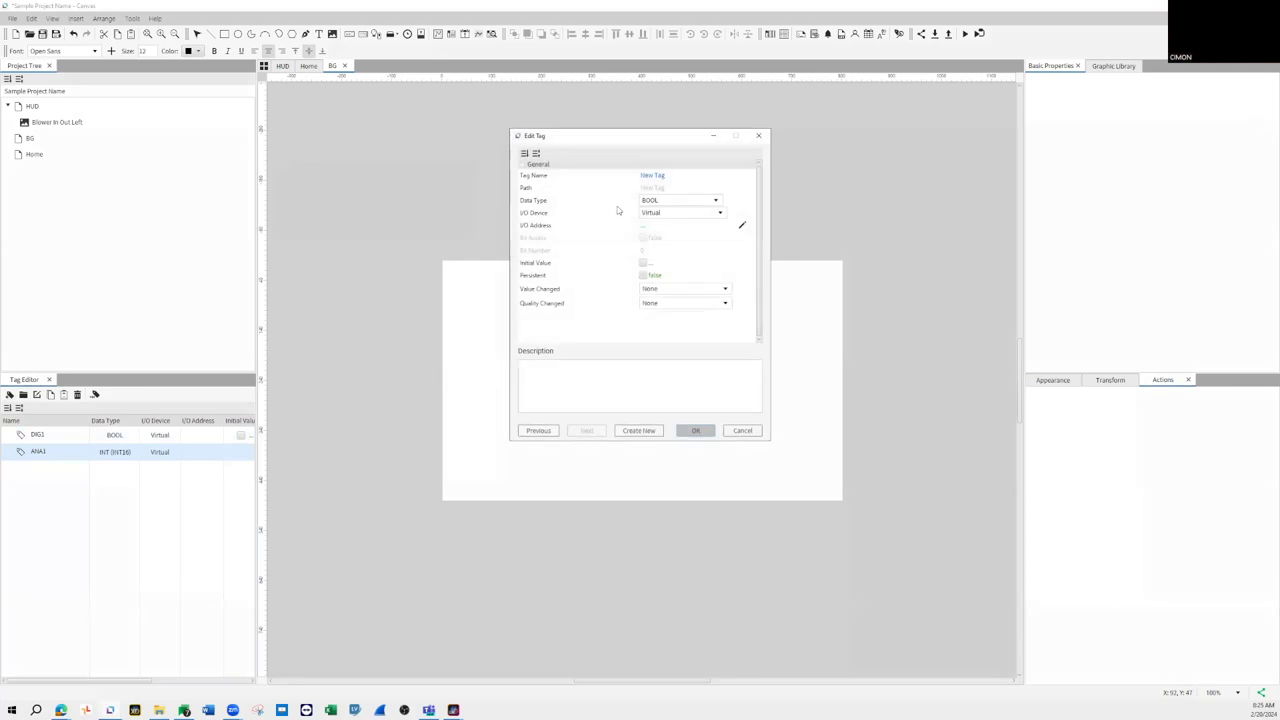
click(660, 175)
text(FLT1)
click(680, 202)
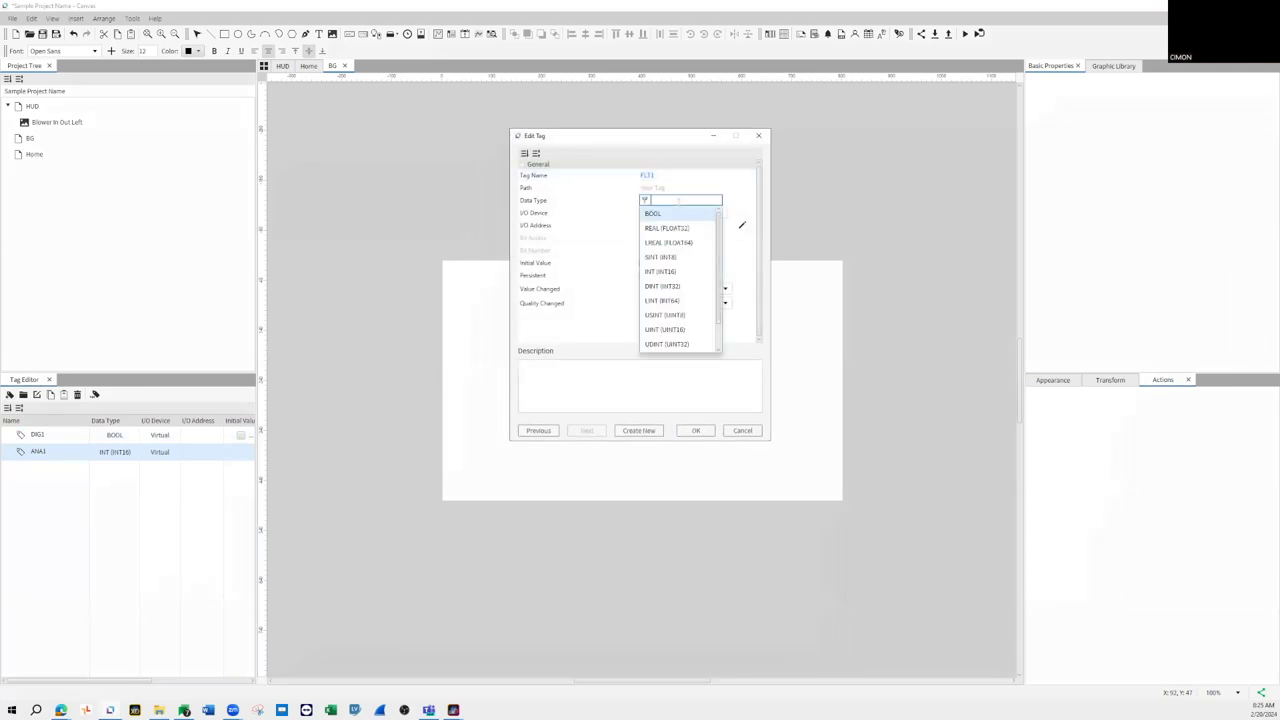
click(668, 228)
click(696, 430)
- Create a tag named STR1 with the STRING data type and save it
click(10, 396)
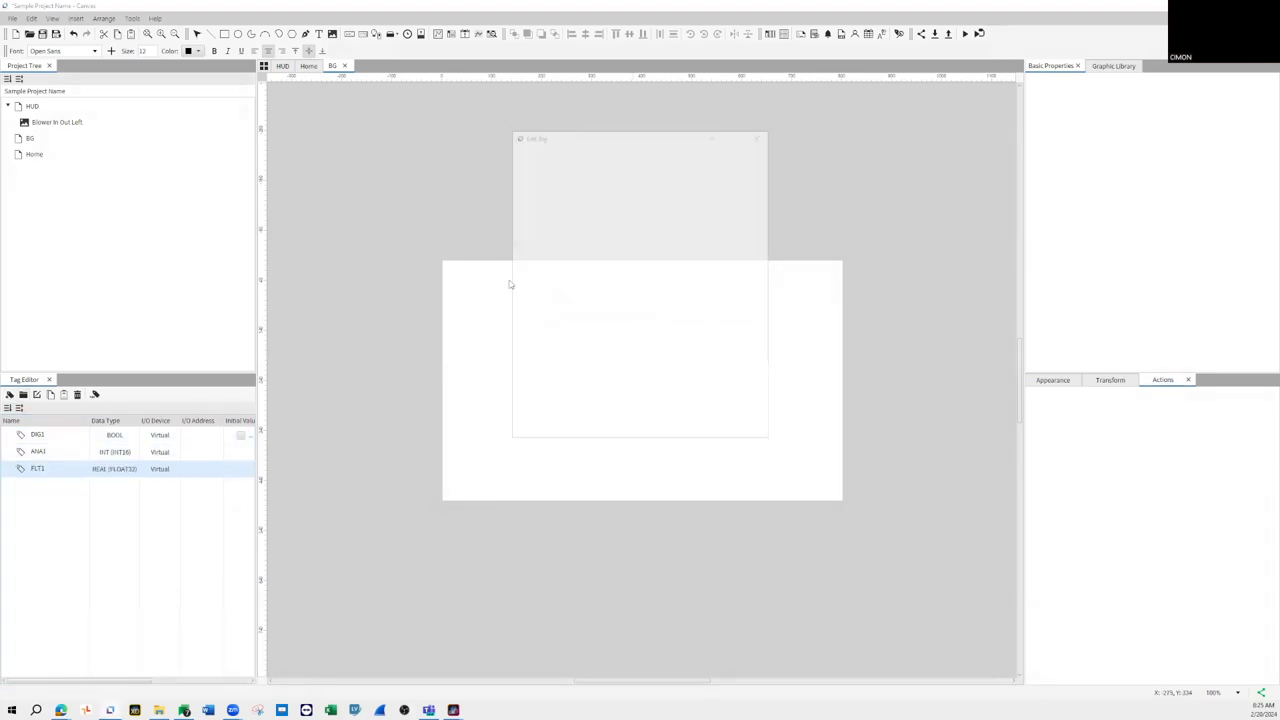
double_click(656, 176)
text(STR1)
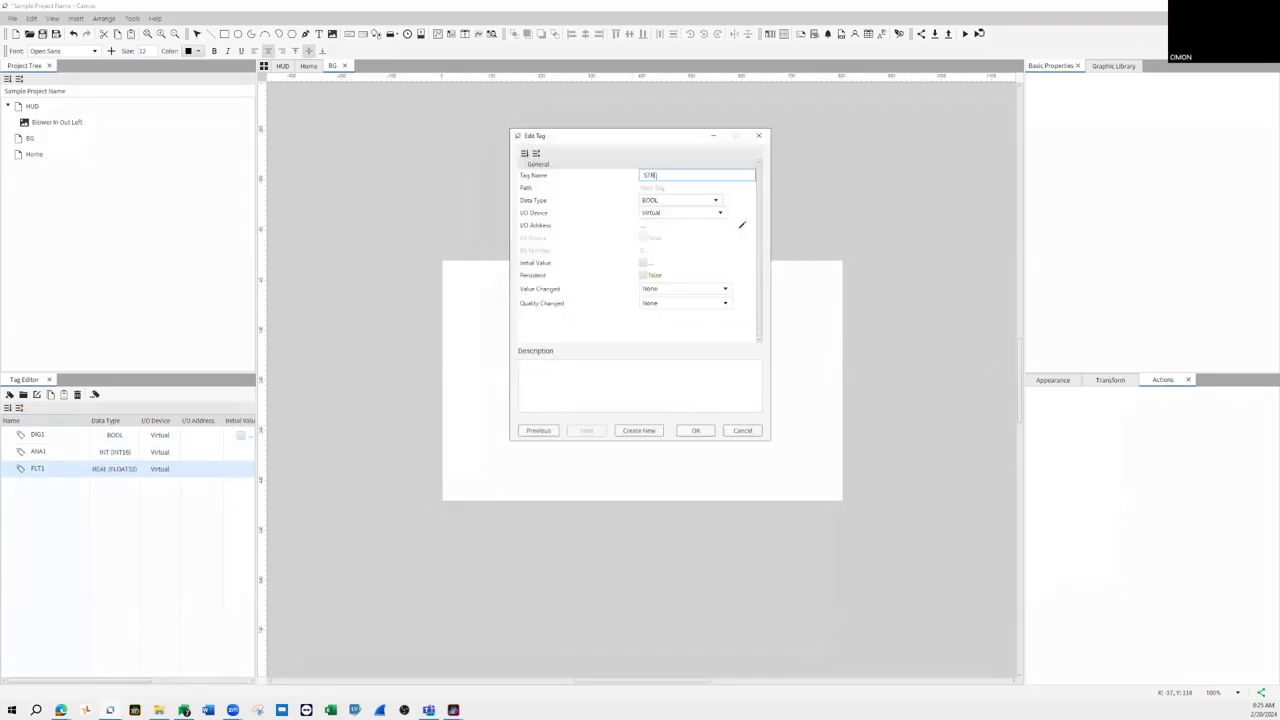
click(680, 200)
scroll(683, 255, down, 3)
click(680, 336)
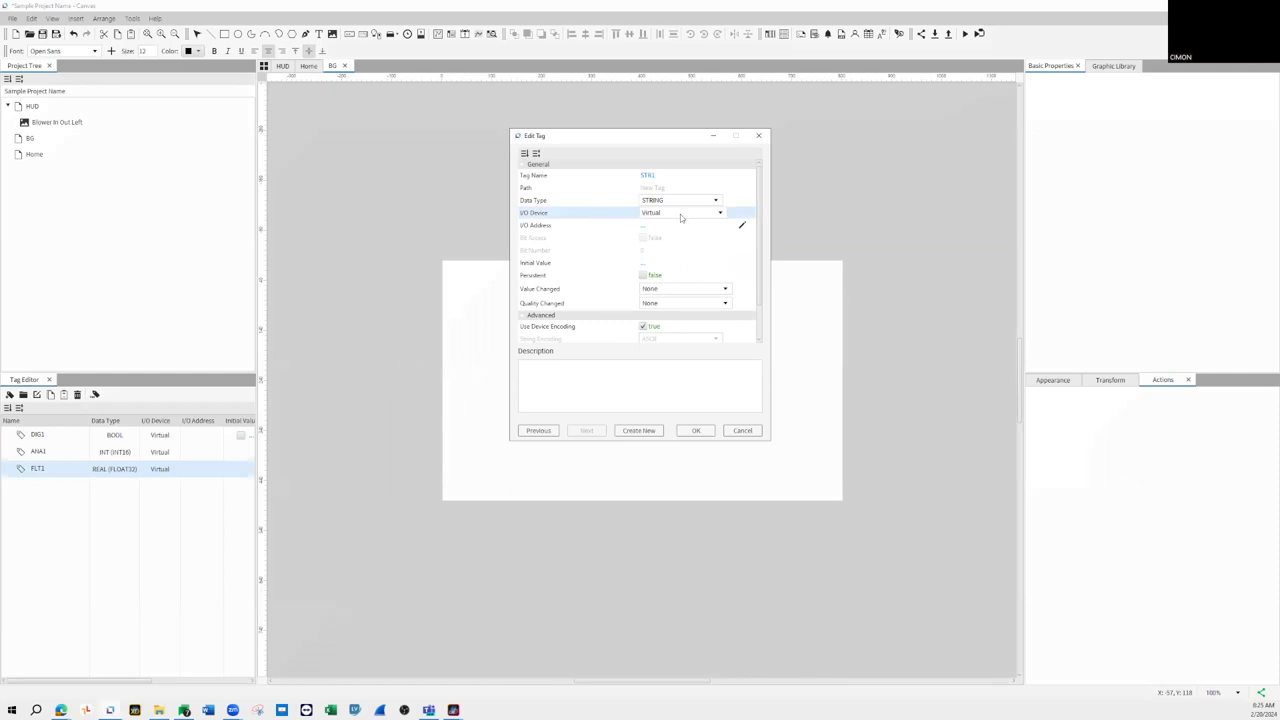
click(696, 430)
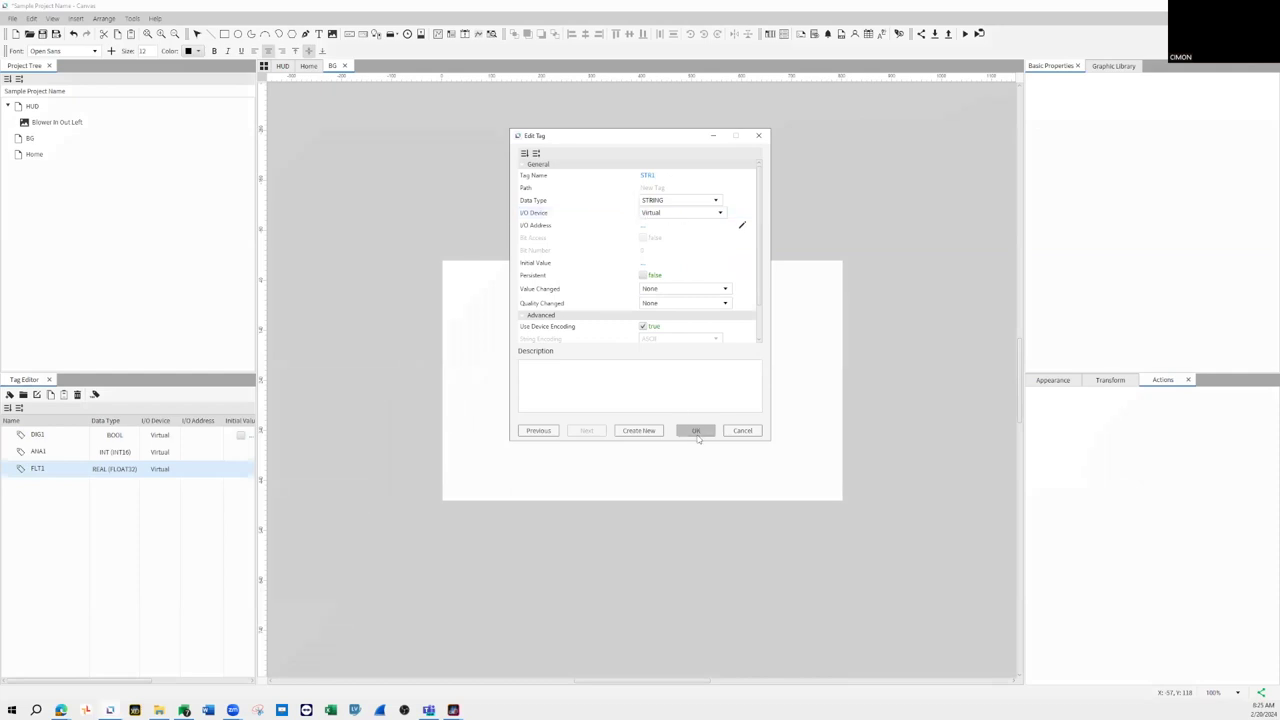
- Reopen the ANA1 tag and set its scale mode to Linear Range with a Raw High of 100
double_click(40, 455)
scroll(648, 253, down, 1)
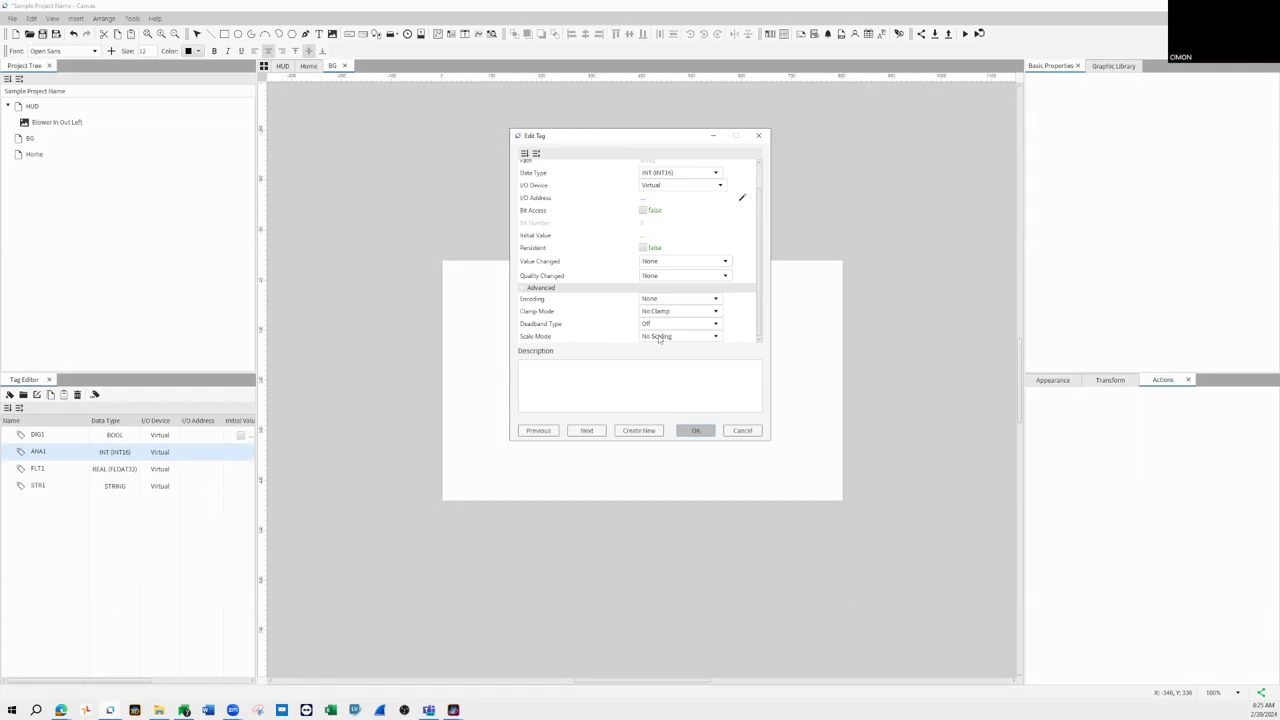
click(659, 339)
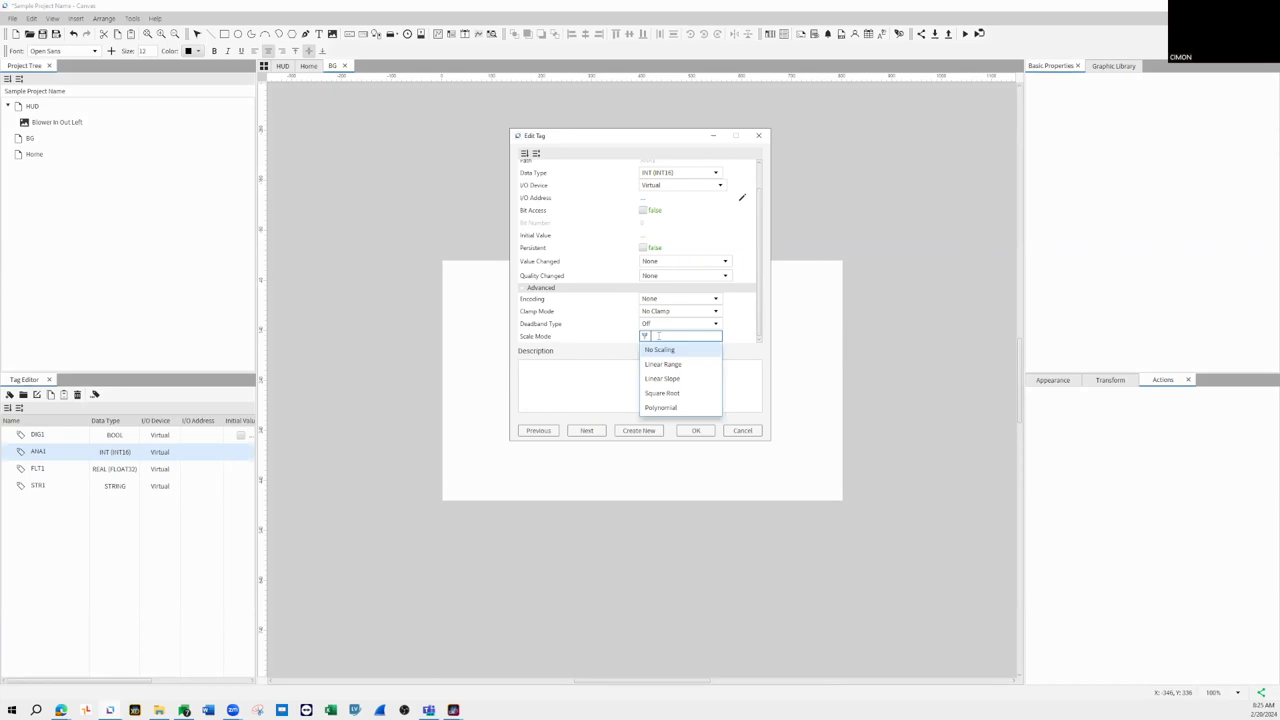
click(662, 364)
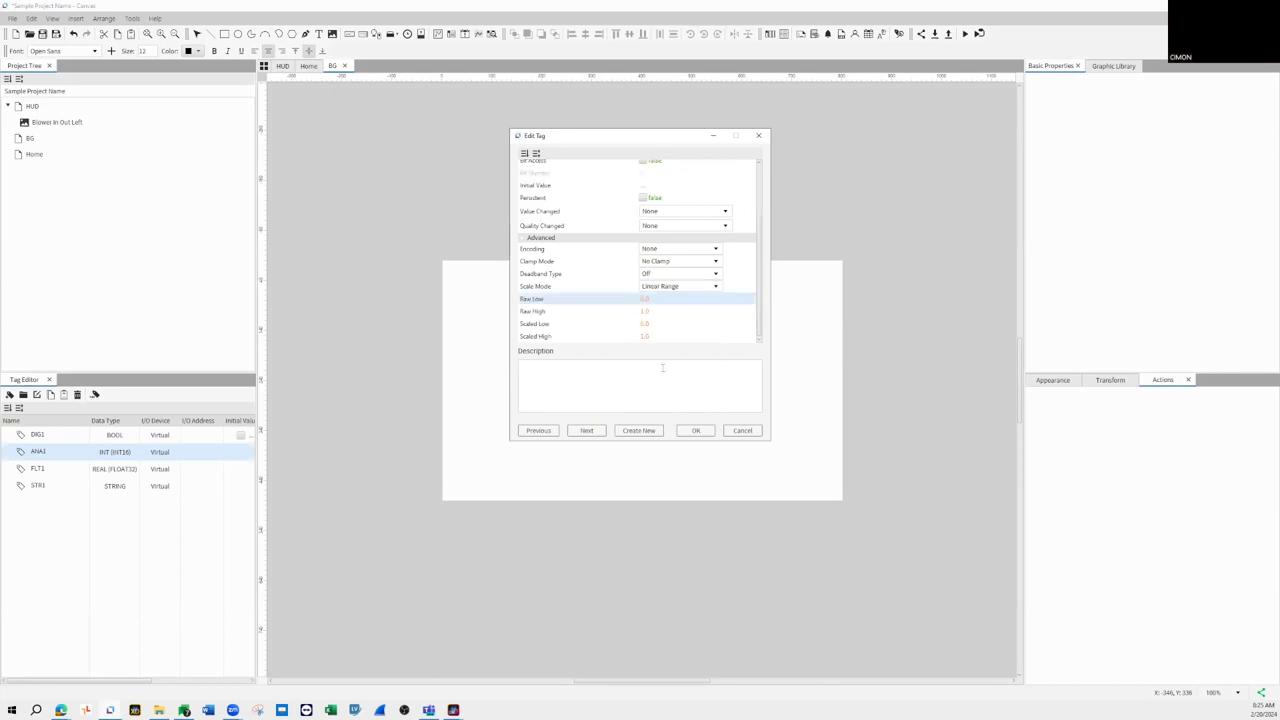
click(646, 311)
text(100)
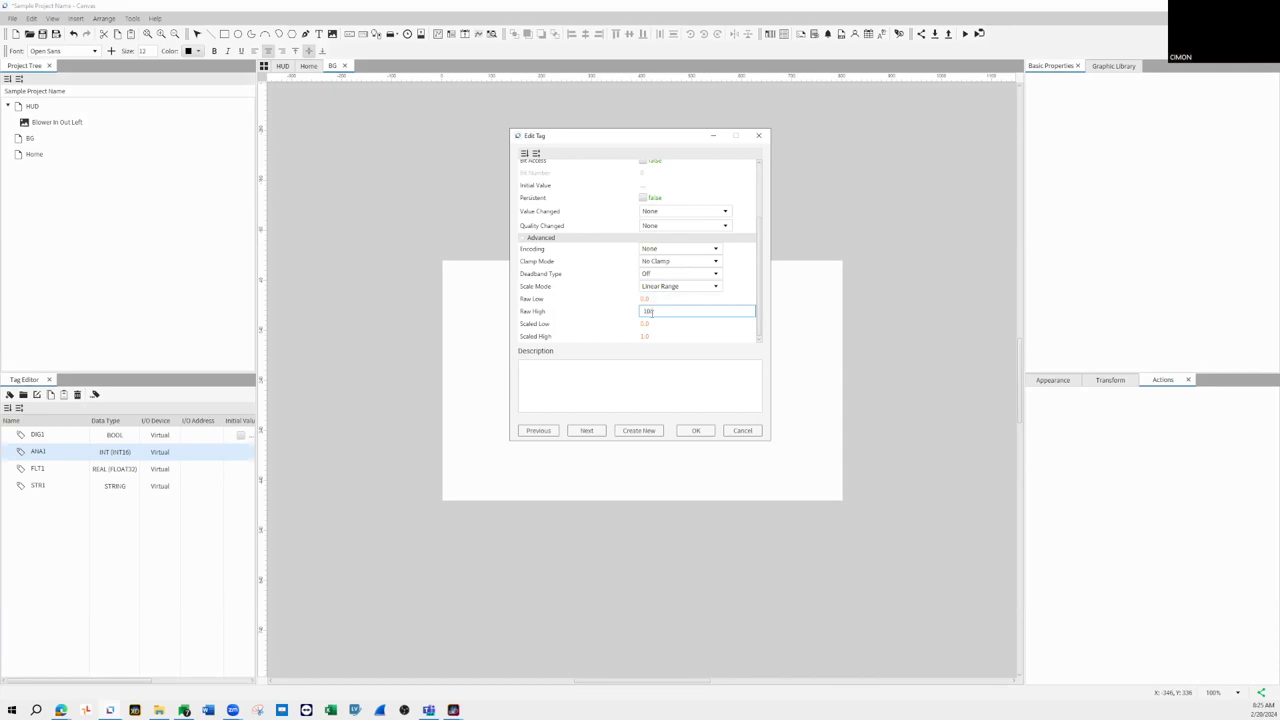
key(Return)
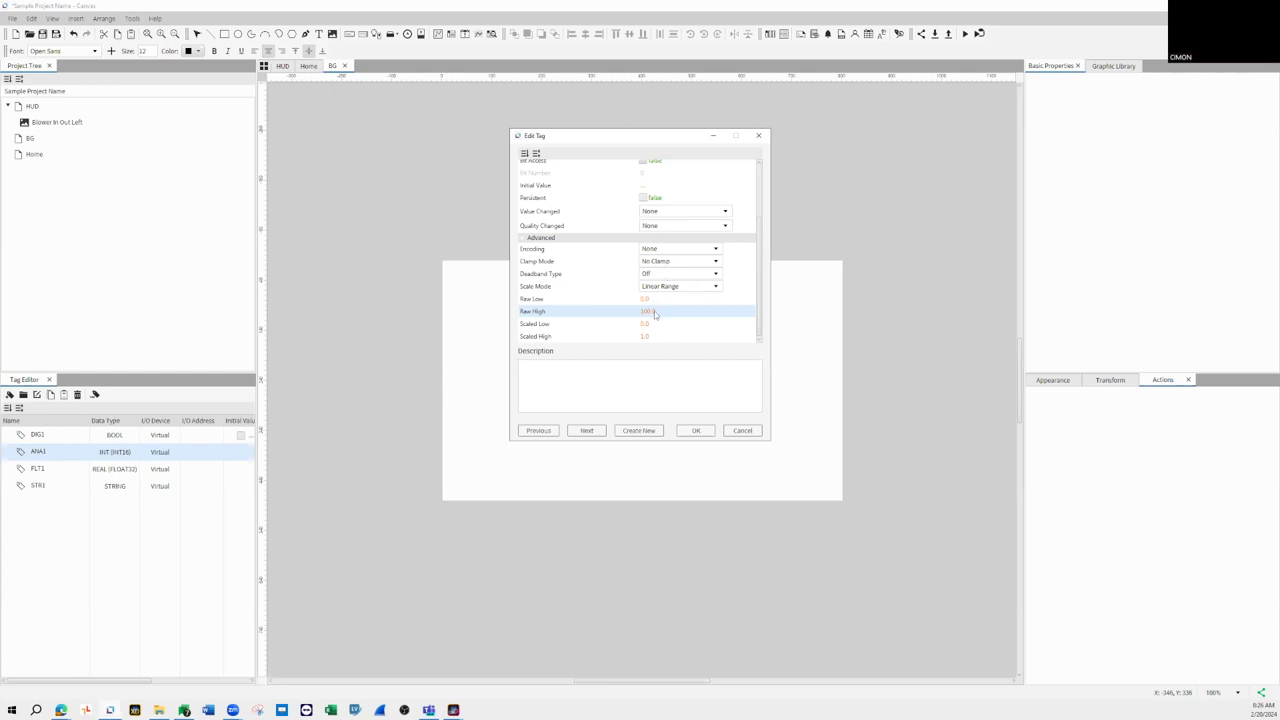
- Set ANA1's clamp mode to Clamp Both with Engineering Min 0 and Engineering Max 100, and save the tag
click(659, 260)
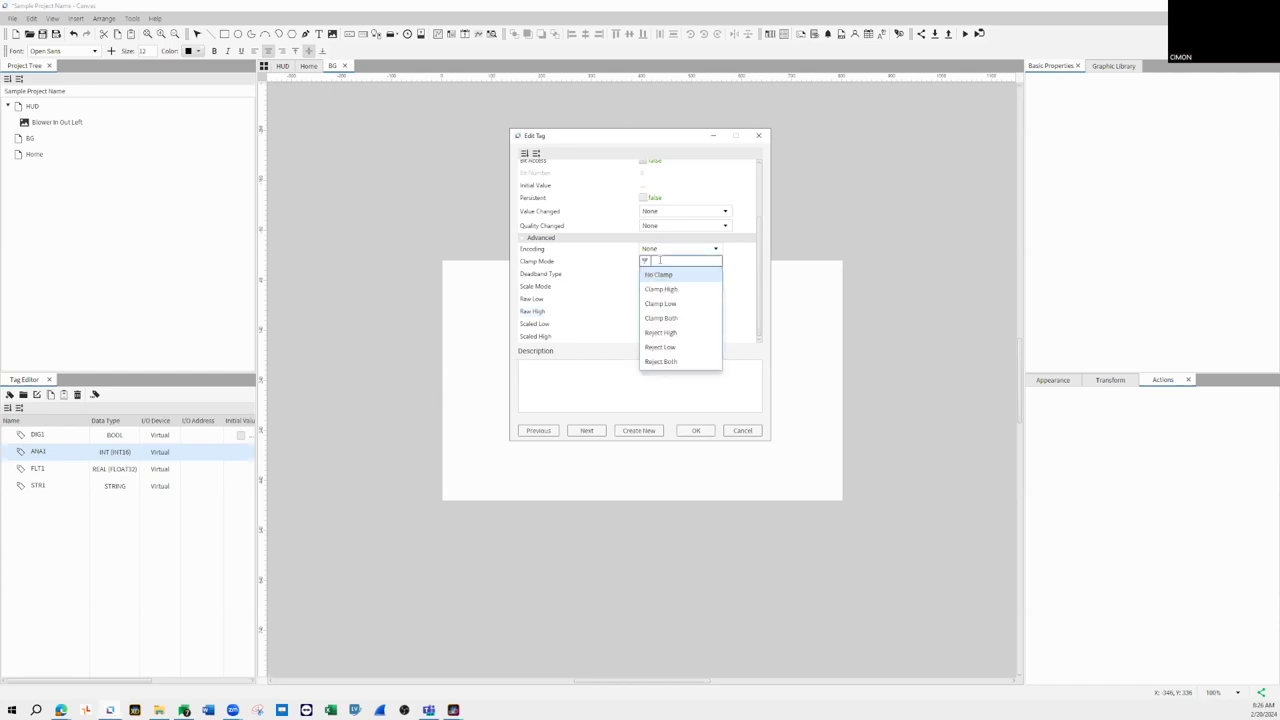
click(661, 318)
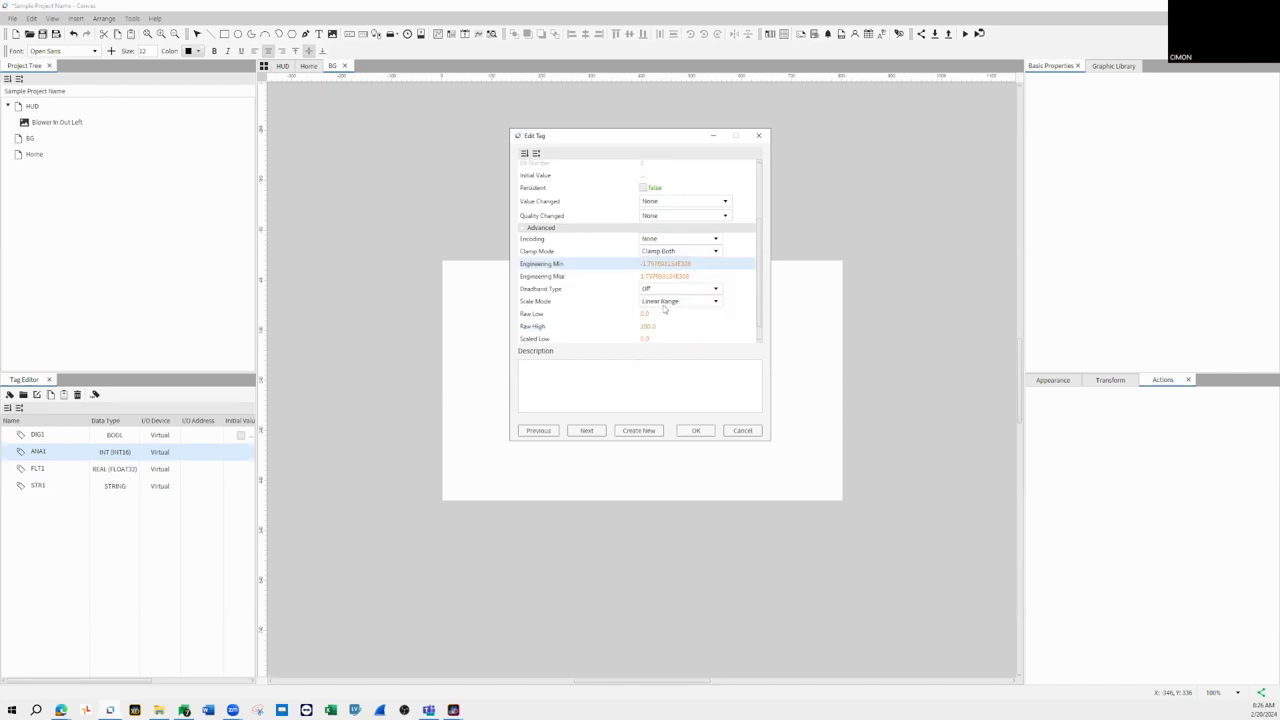
click(658, 264)
text(0)
click(655, 276)
text(10)
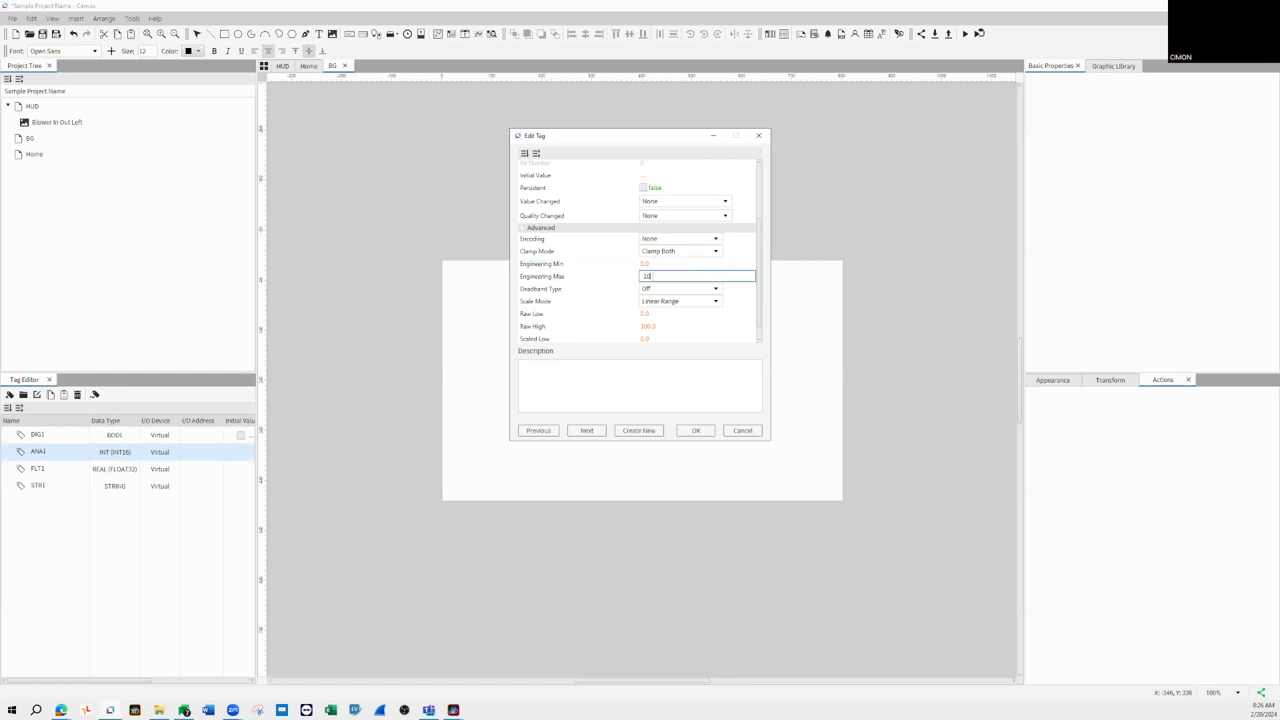
key(Return)
scroll(652, 310, down, 1)
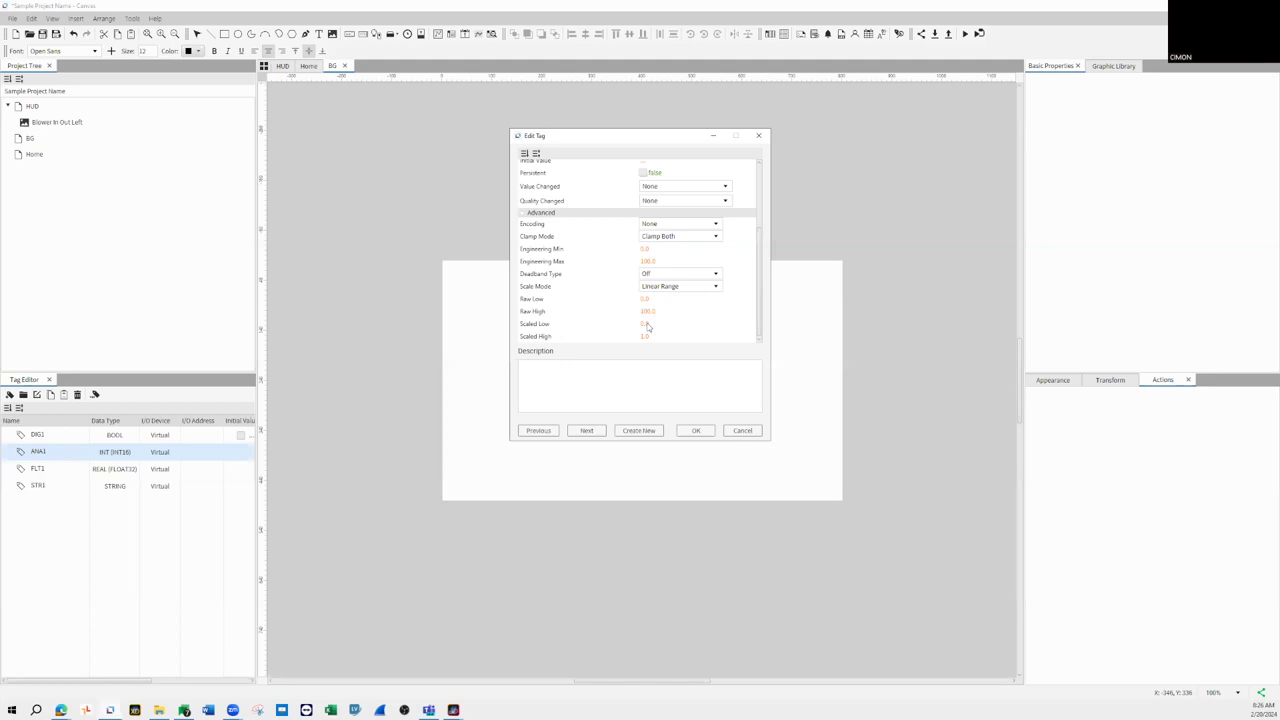
scroll(648, 306, up, 3)
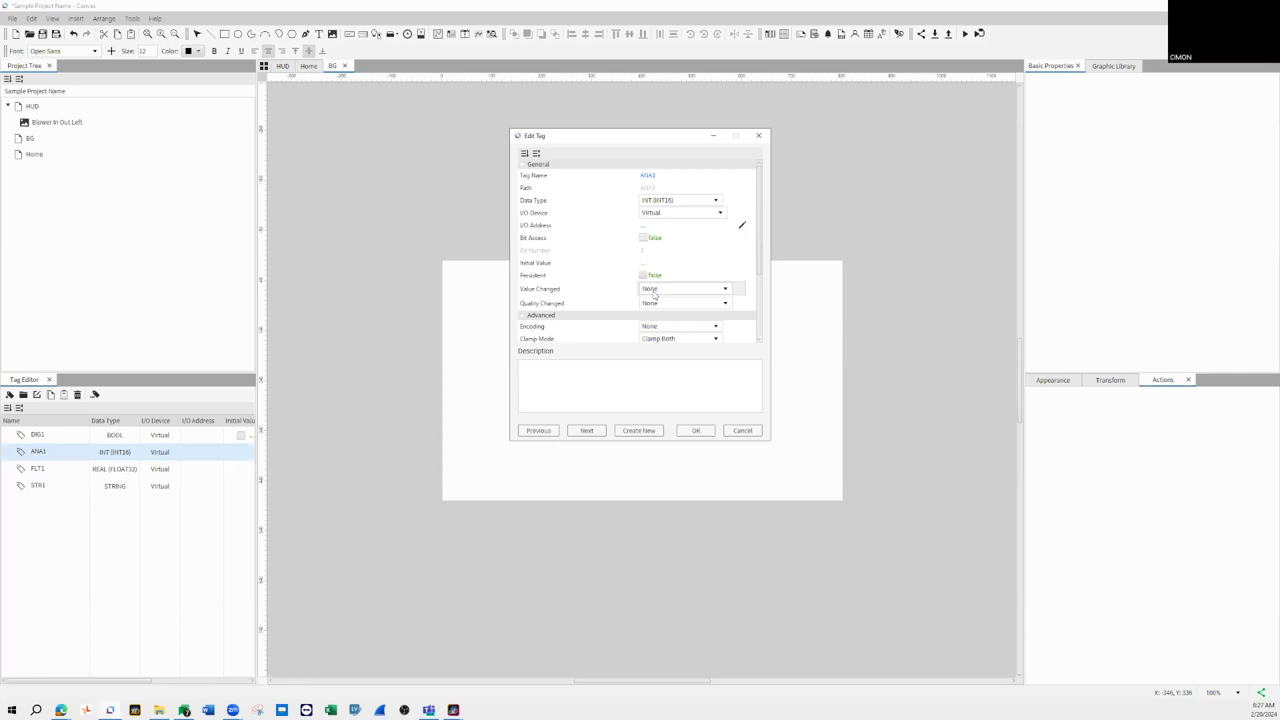
click(555, 306)
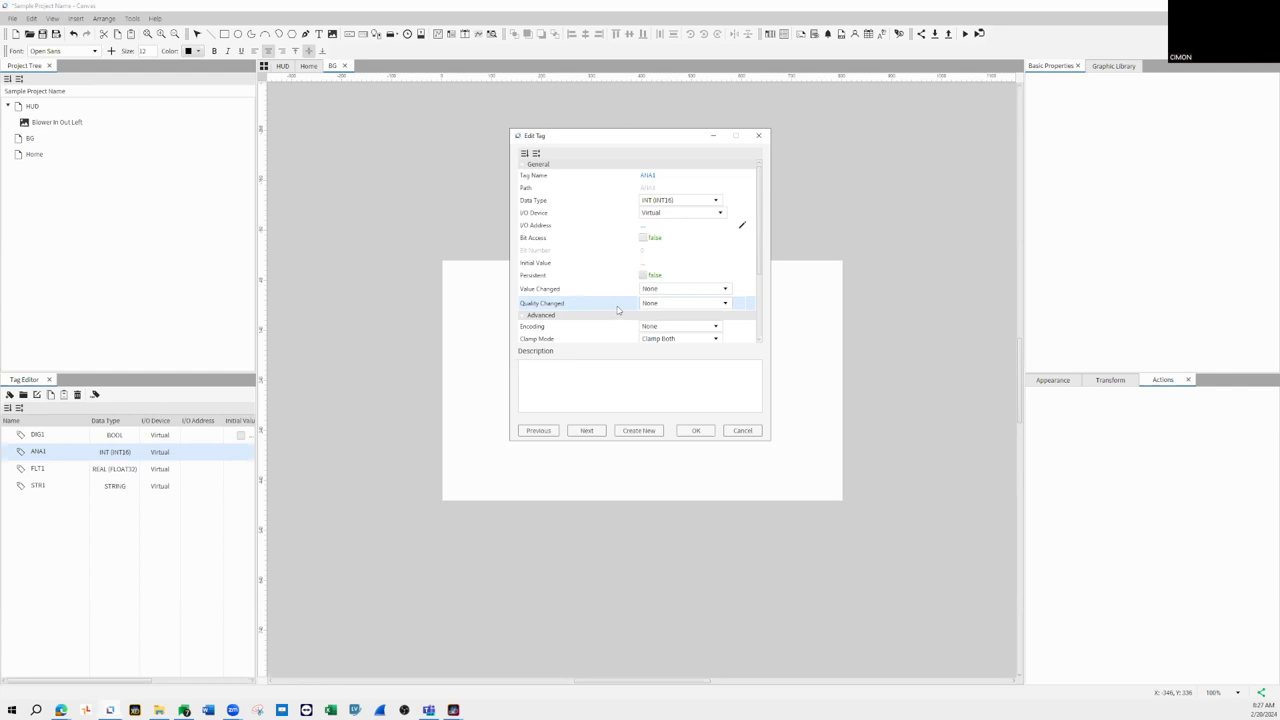
click(695, 431)
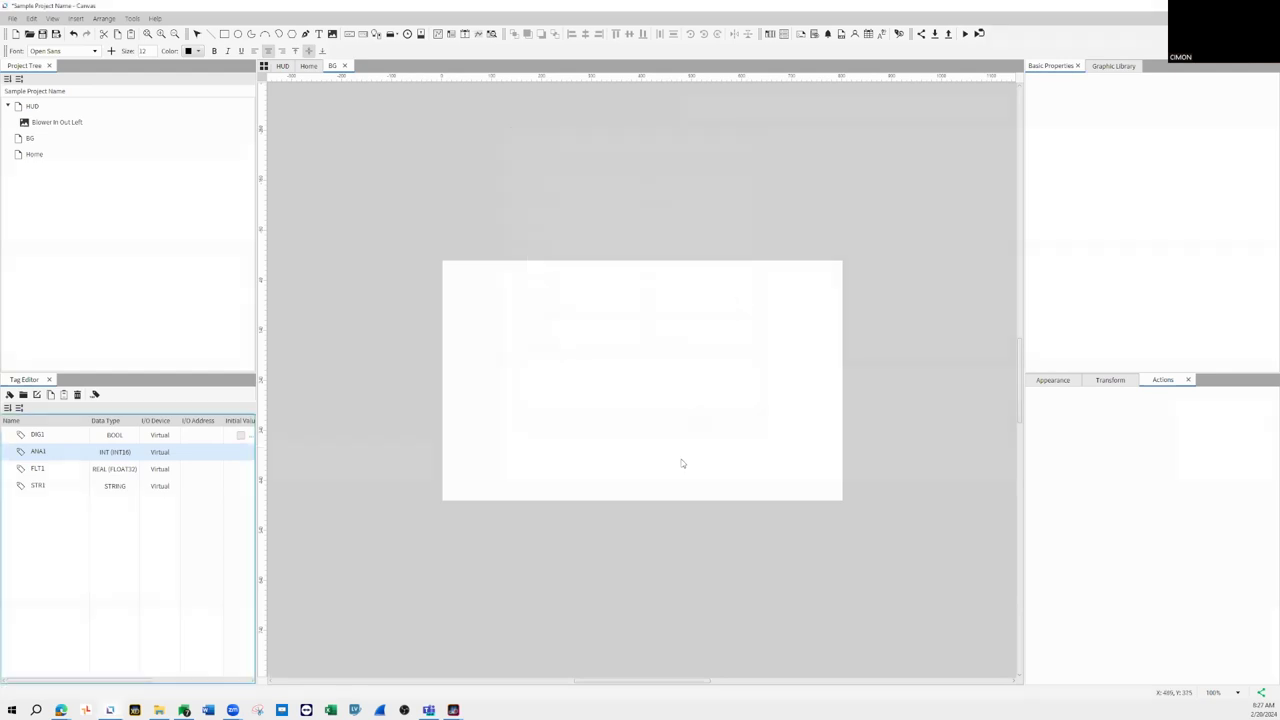
- Set ANA1's scale mode to No Scaling and its clamp mode to No Clamp, and save the tag
double_click(63, 452)
scroll(602, 289, down, 3)
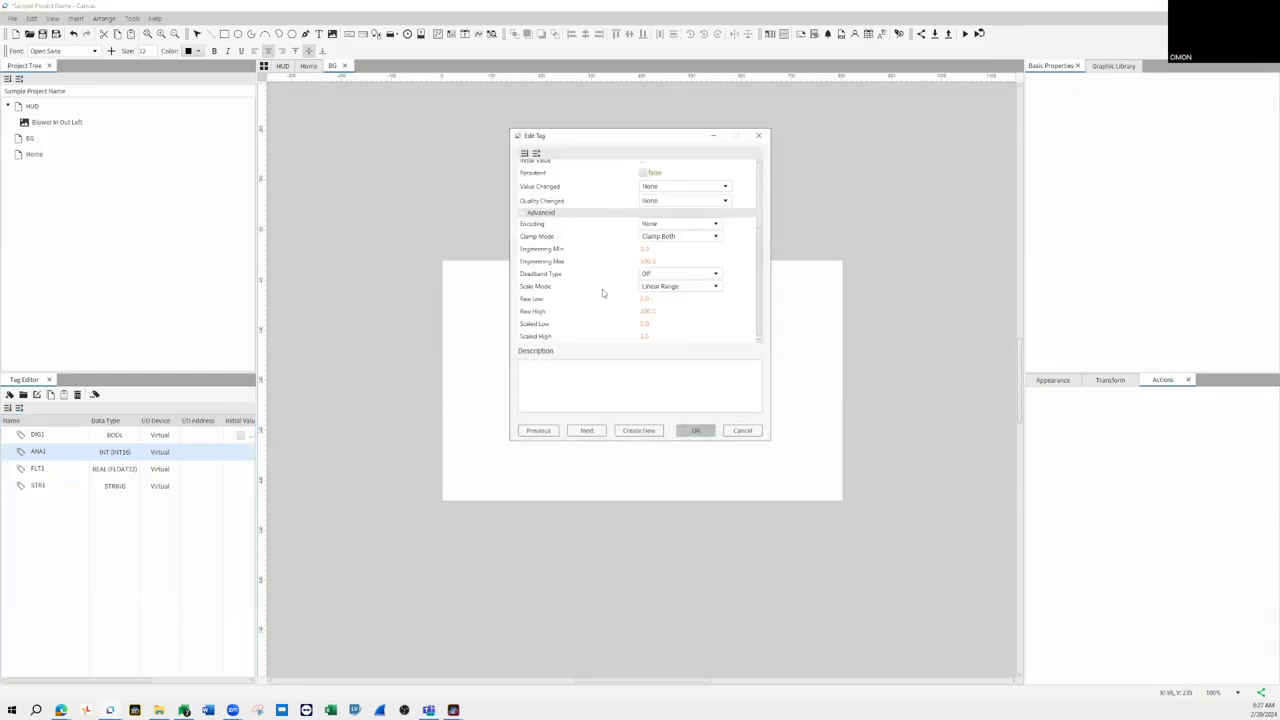
click(658, 286)
click(657, 298)
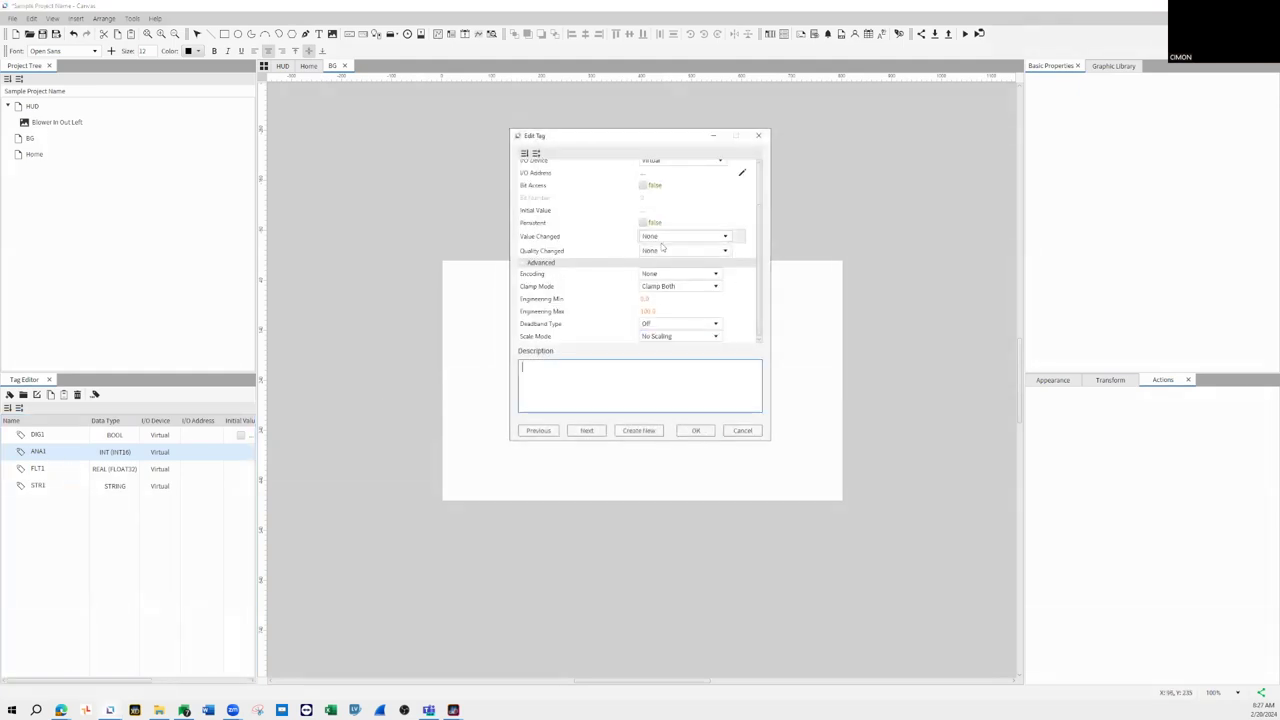
click(658, 286)
click(660, 340)
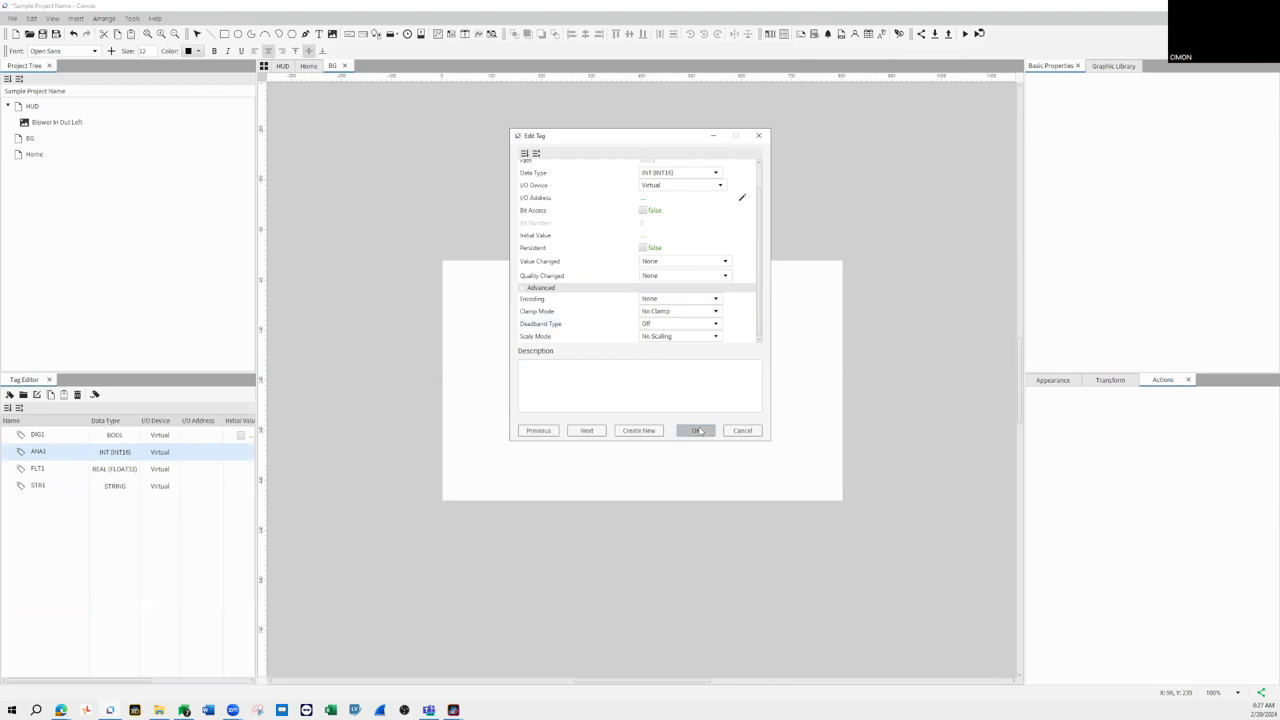
click(695, 430)
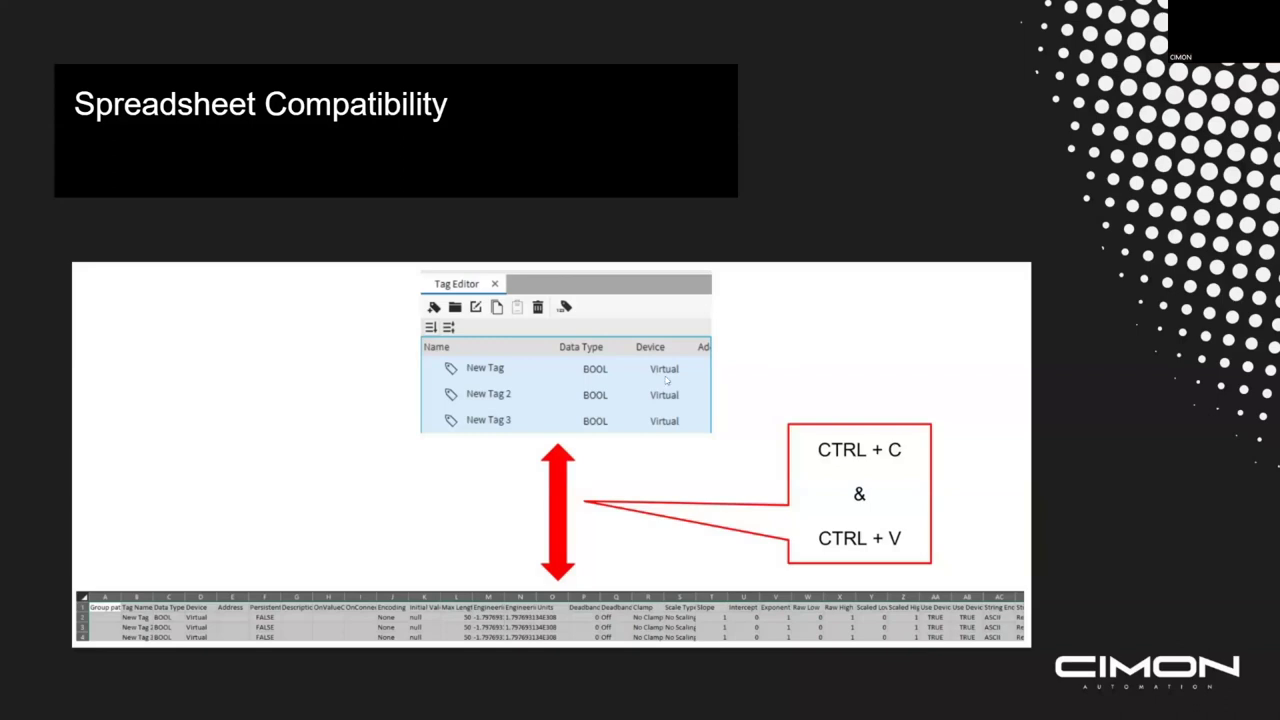
- Copy the ANA1 tag from Canvas, paste it at A1 of a blank Excel workbook, and widen the Data Type column to fit
key(alt+Tab)
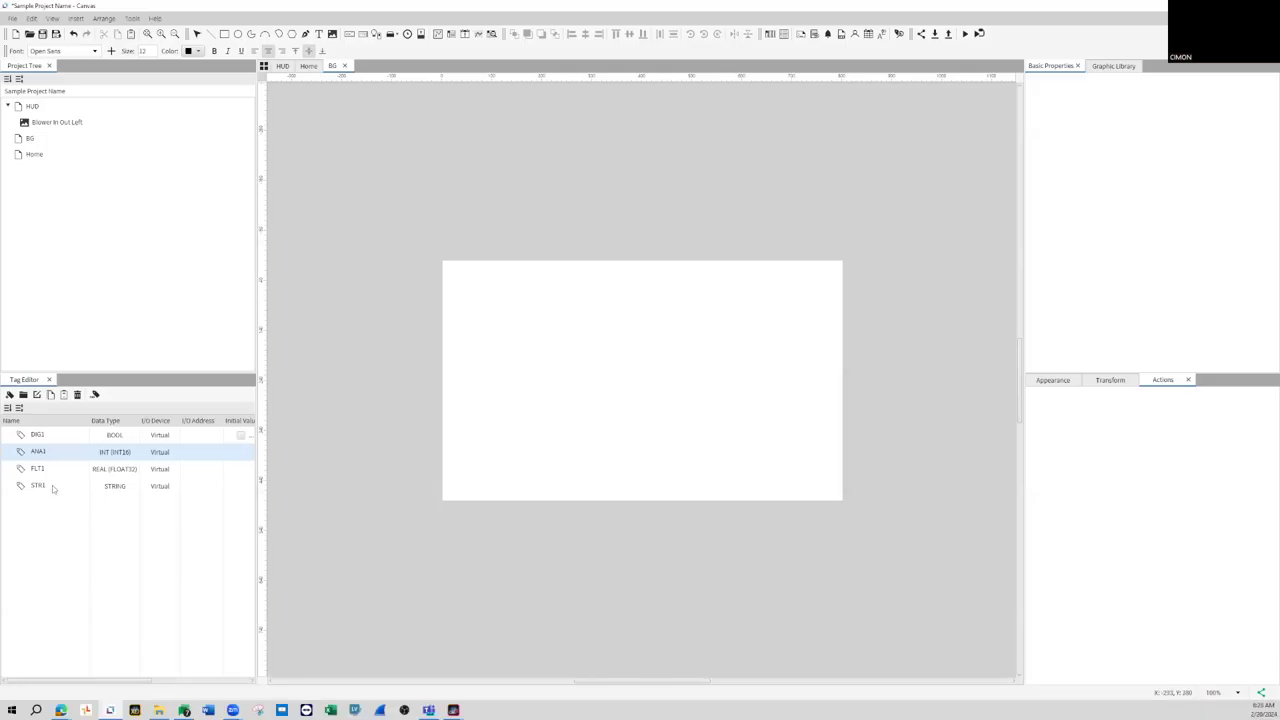
click(56, 456)
click(10, 709)
text(excel)
key(Return)
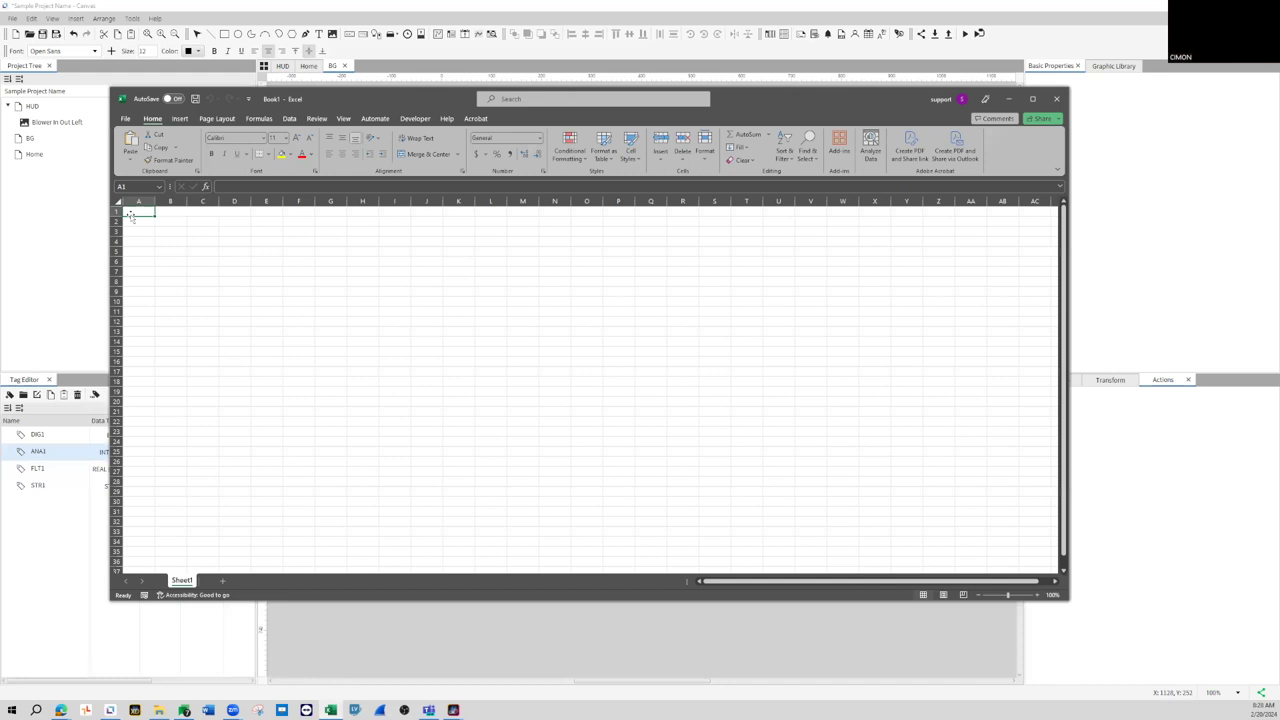
key(ctrl+v)
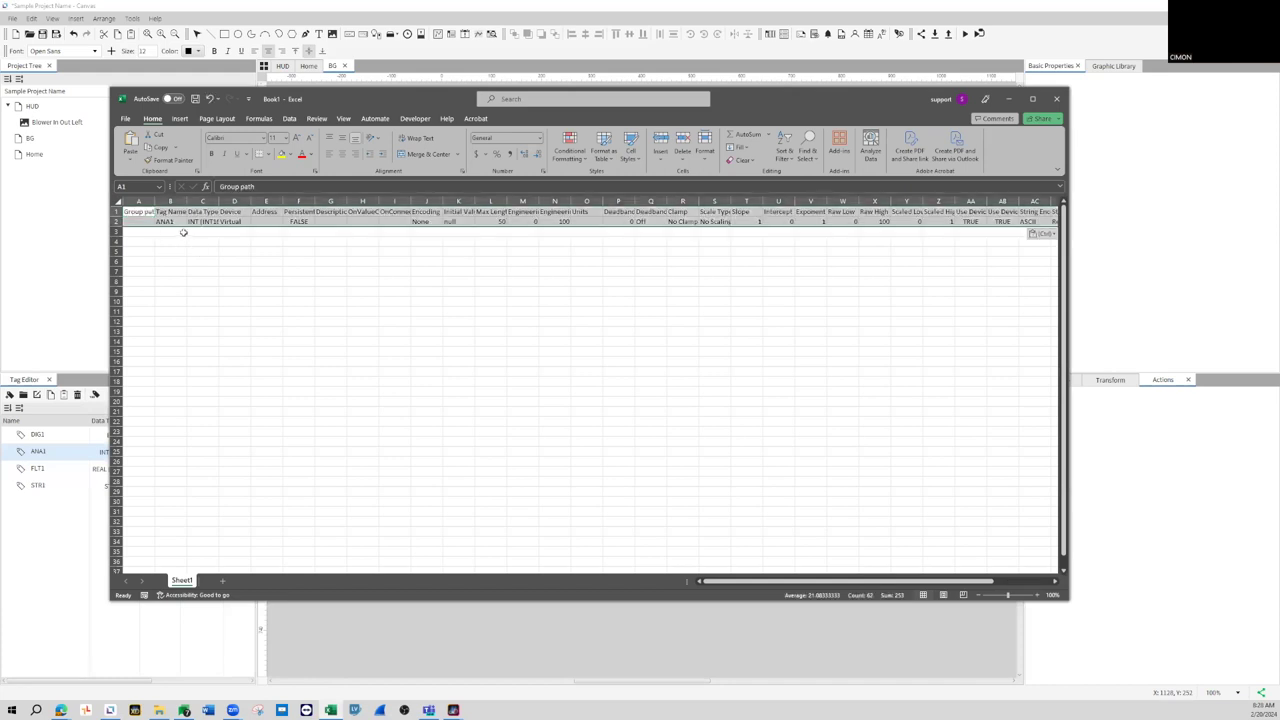
double_click(217, 201)
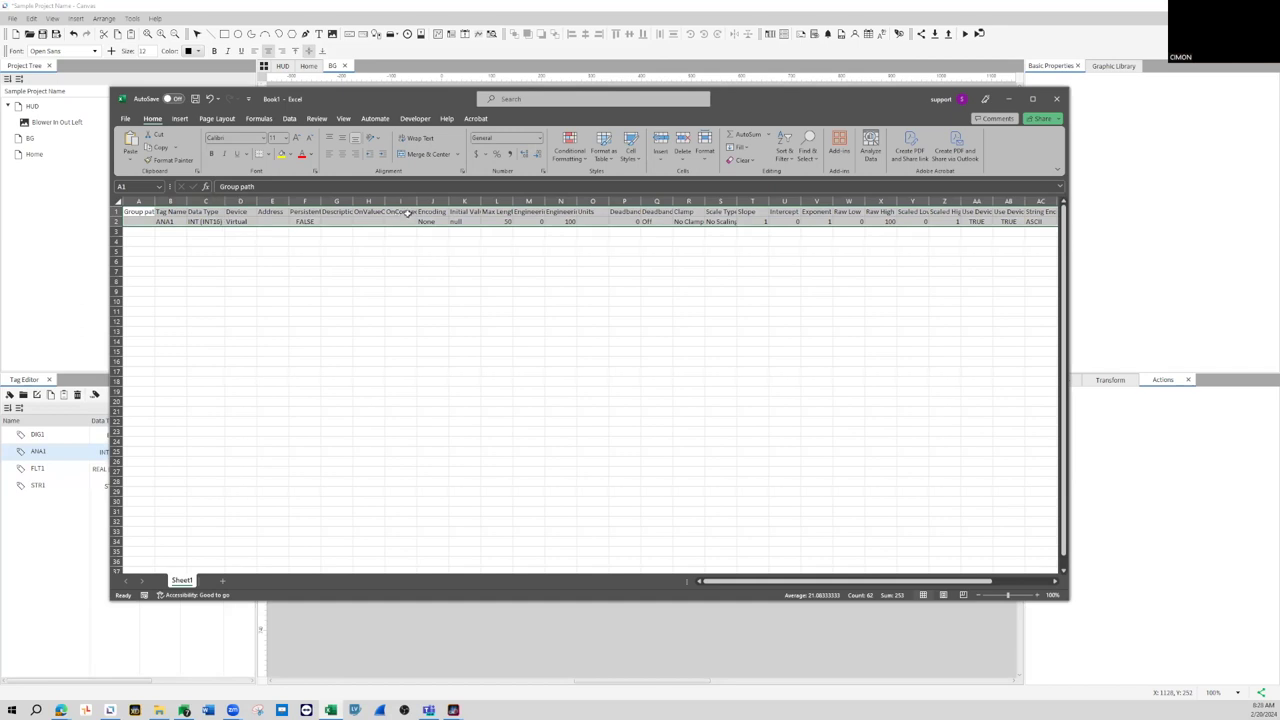
- Enter Max Length 50, Engineering Min 0 and Engineering Max 100 in row 3, below the ANA1 entry
click(506, 220)
click(504, 232)
text(50)
key(Return)
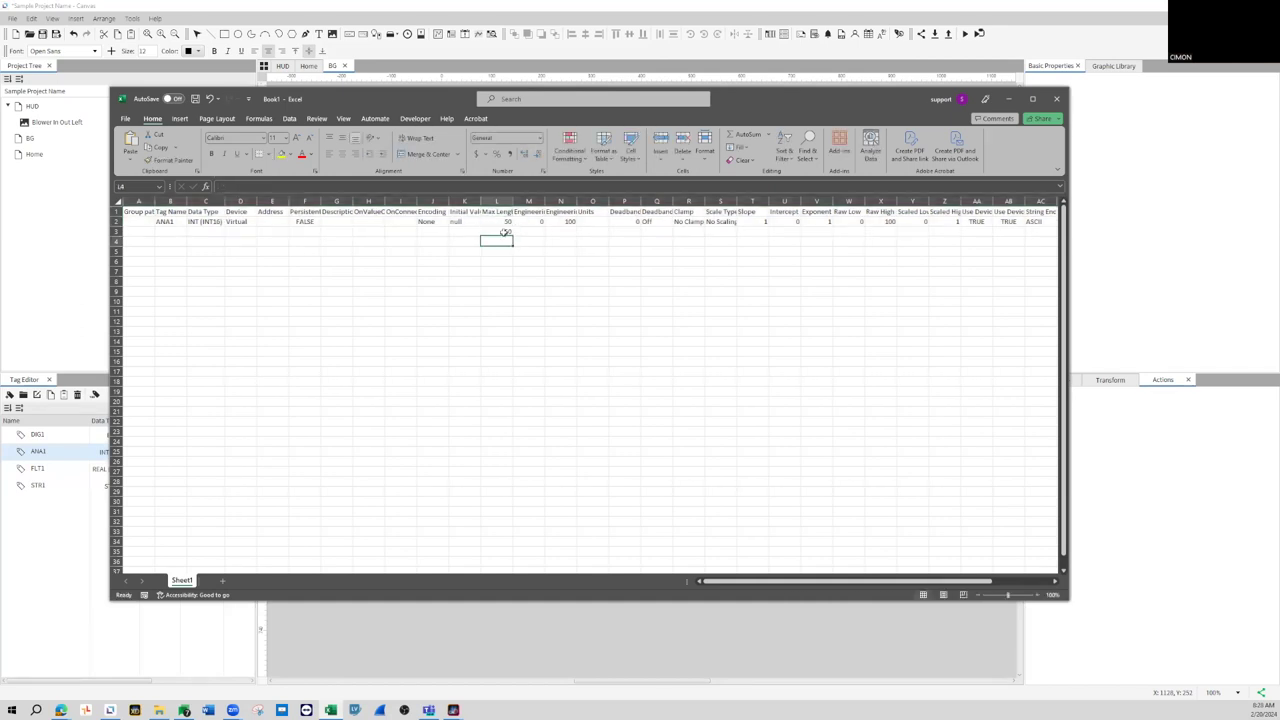
click(542, 231)
text(0)
key(Return)
click(559, 232)
text(100)
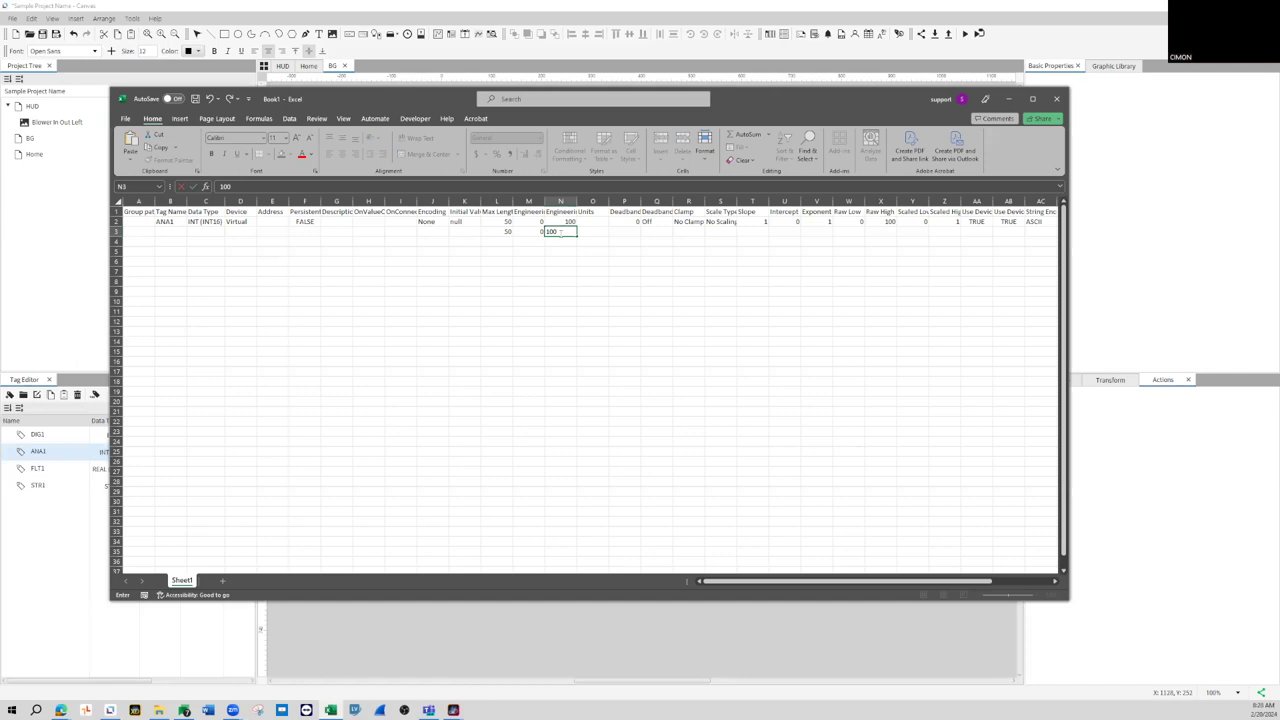
key(Return)
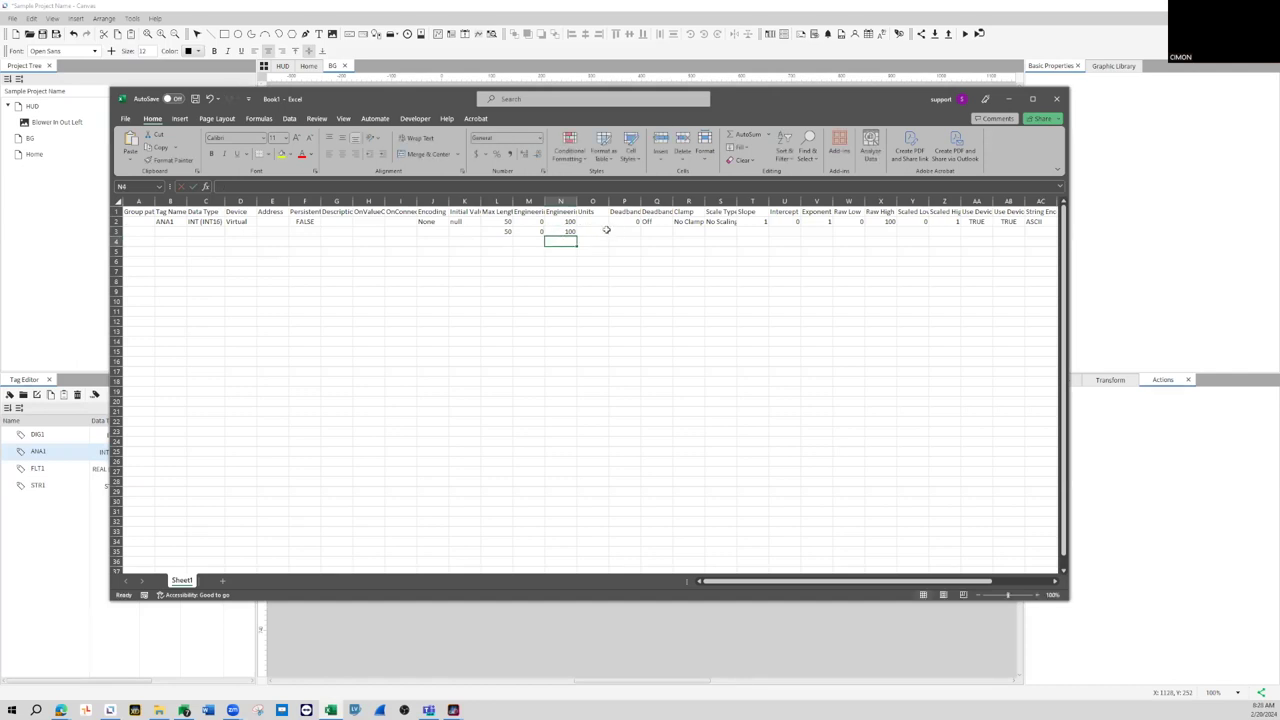
- Enter 0 in row 3's first Deadband column, Slope 1, Intercept 0 and Exponent 1
click(629, 233)
text(0)
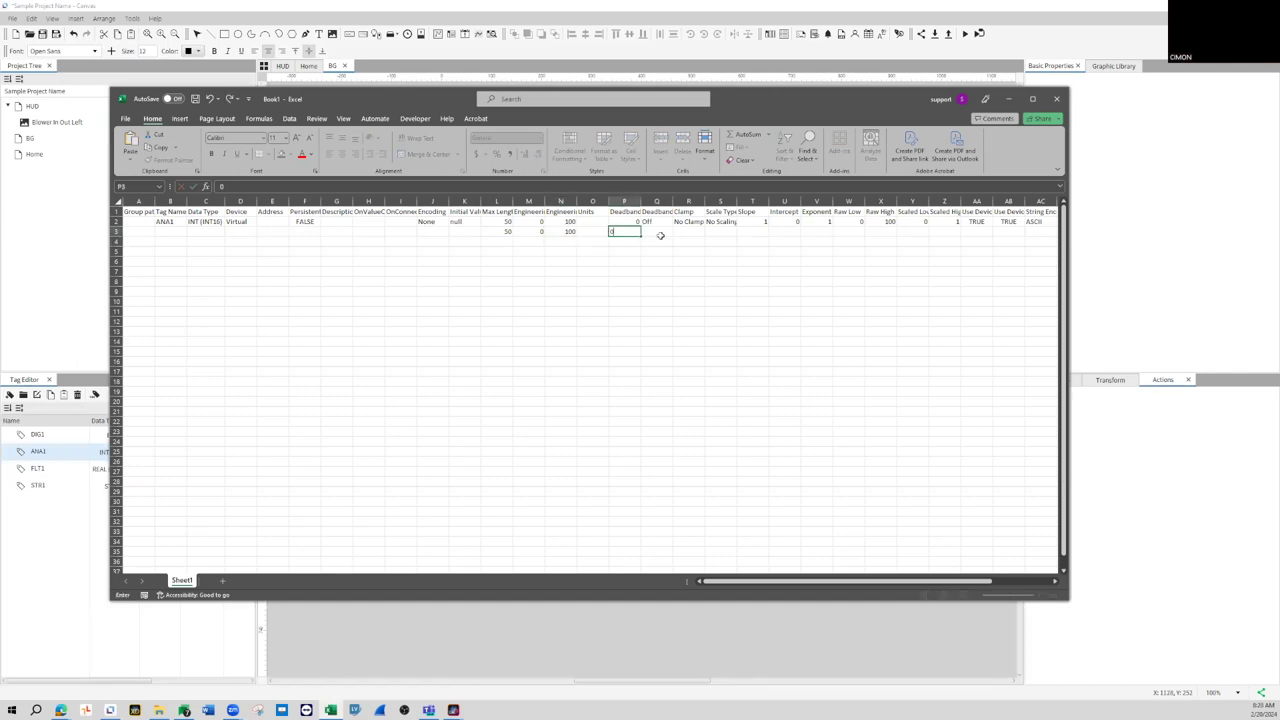
click(759, 230)
text(1)
click(786, 233)
text(0)
key(Tab)
text(1)
- Enter Raw Low 0, Raw High 100, Scaled Low 0 and Scaled High 1 in row 3 of the sheet
key(Tab)
text(0)
key(Tab)
text(100)
key(Tab)
text(1)
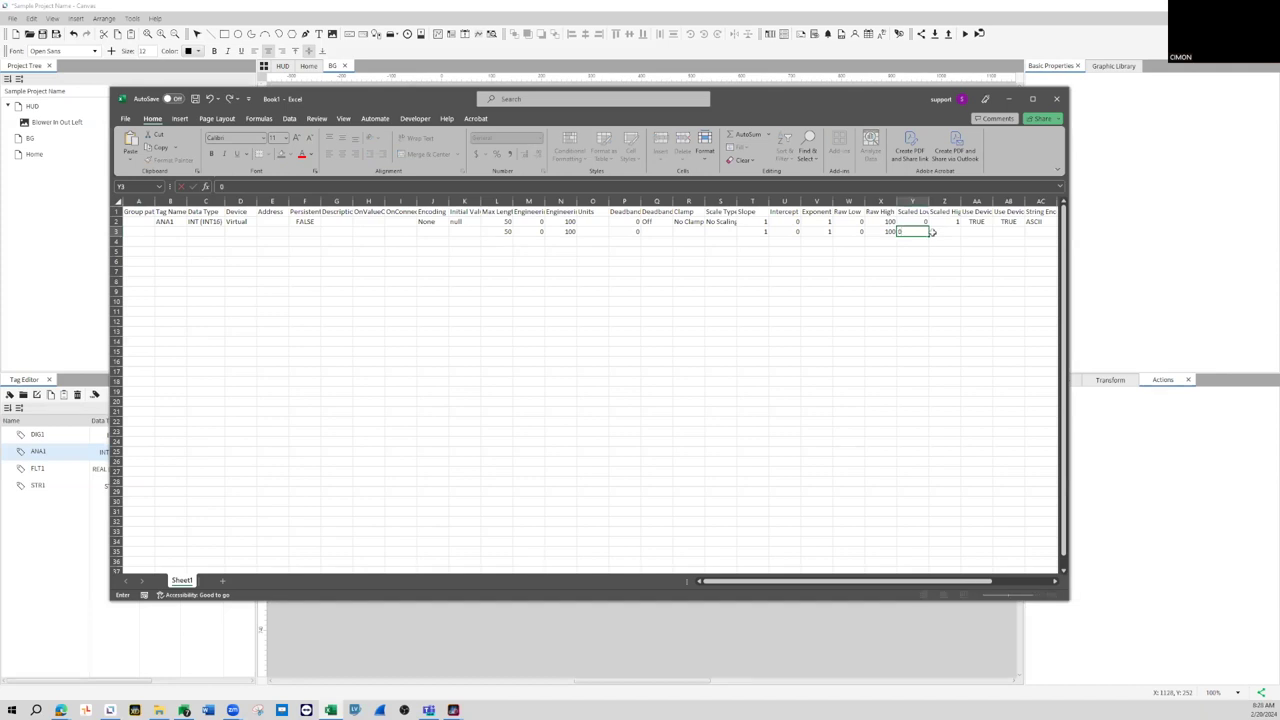
key(Tab)
text(1)
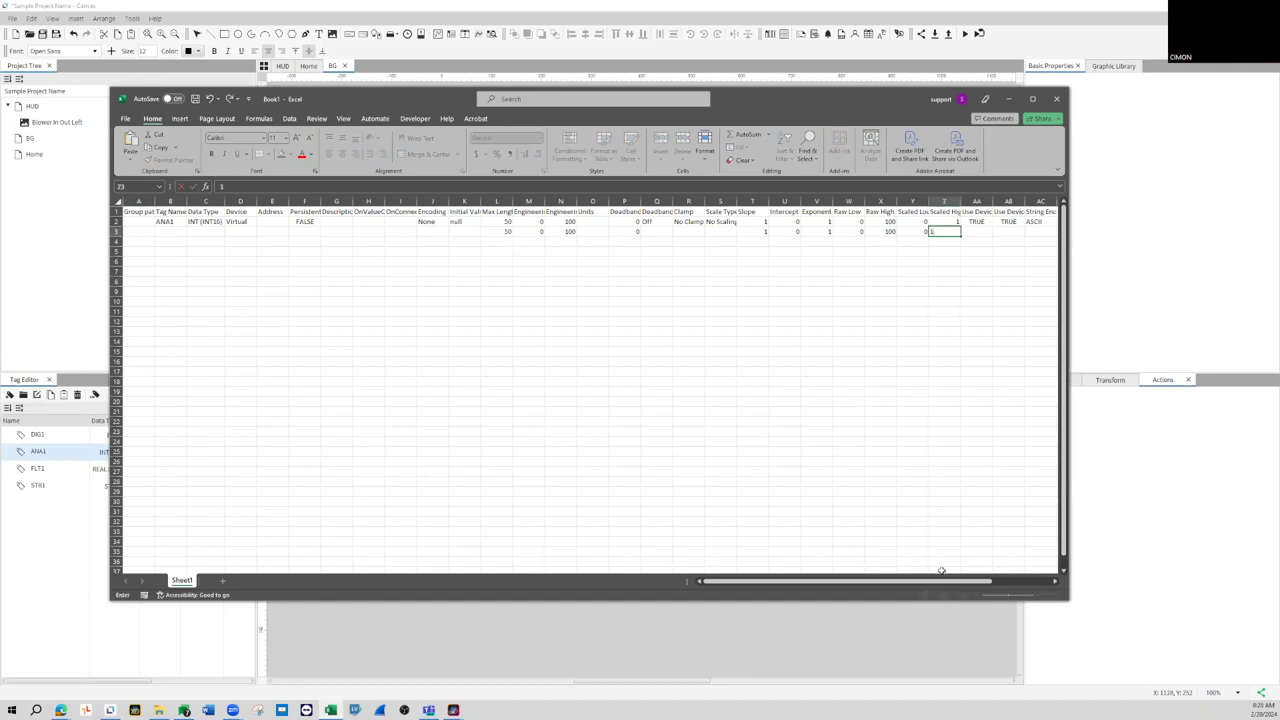
- Enter 0 in row 3's Bit Number column
drag(945, 582, 1042, 587)
drag(1044, 473, 1044, 473)
click(945, 232)
text(0)
drag(980, 583, 918, 583)
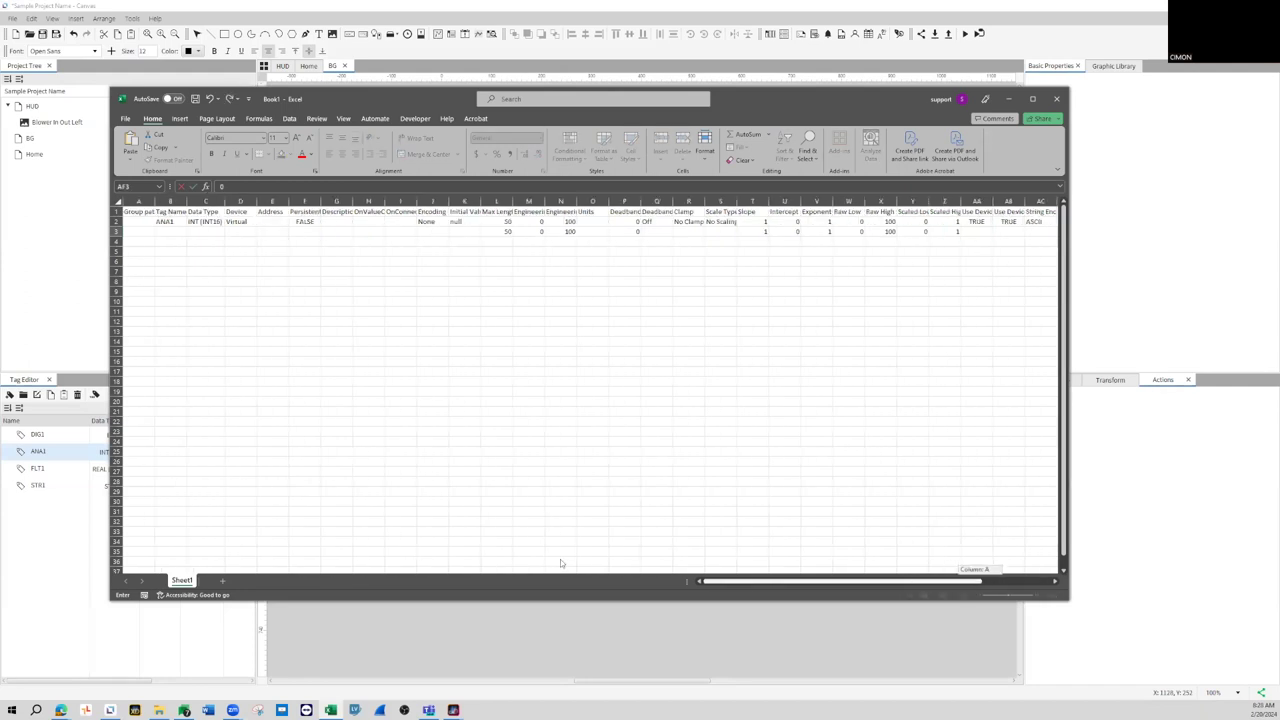
- Fill row 3's empty columns from row 2, including tag name ANA2, data type INT (INT16), Deadband Off, No Clamp and No Scaling
drag(134, 219, 482, 238)
click(703, 252)
drag(648, 221, 741, 238)
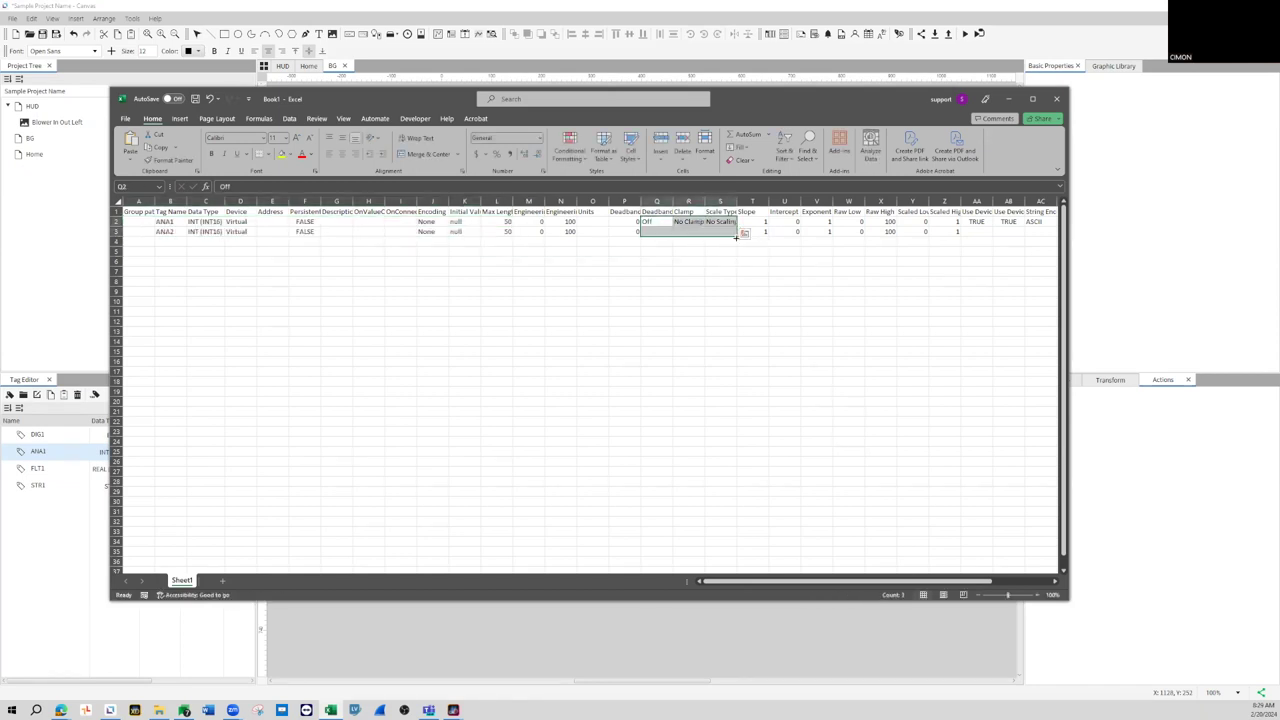
drag(901, 581, 963, 581)
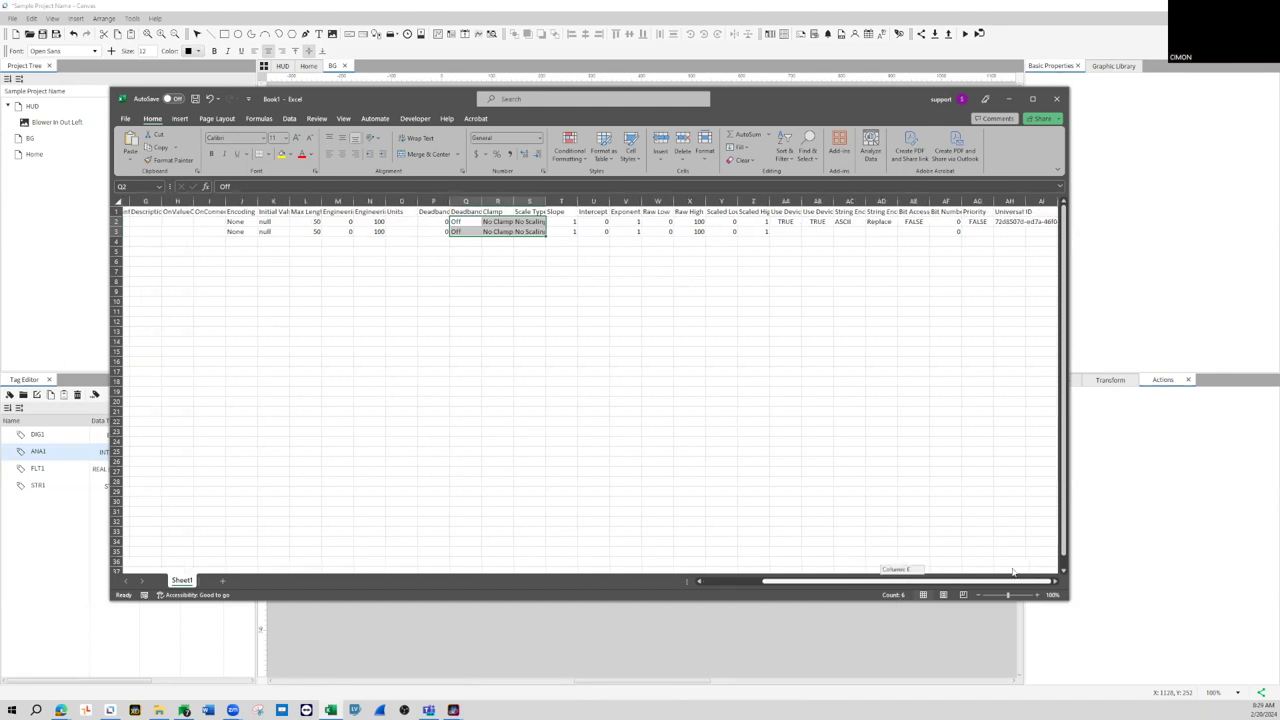
click(789, 222)
- Select the full ANA1 and ANA2 rows and fill the series down to row 372, ending at ANA371
drag(789, 222, 15, 218)
drag(720, 582, 870, 582)
drag(1027, 236, 990, 555)
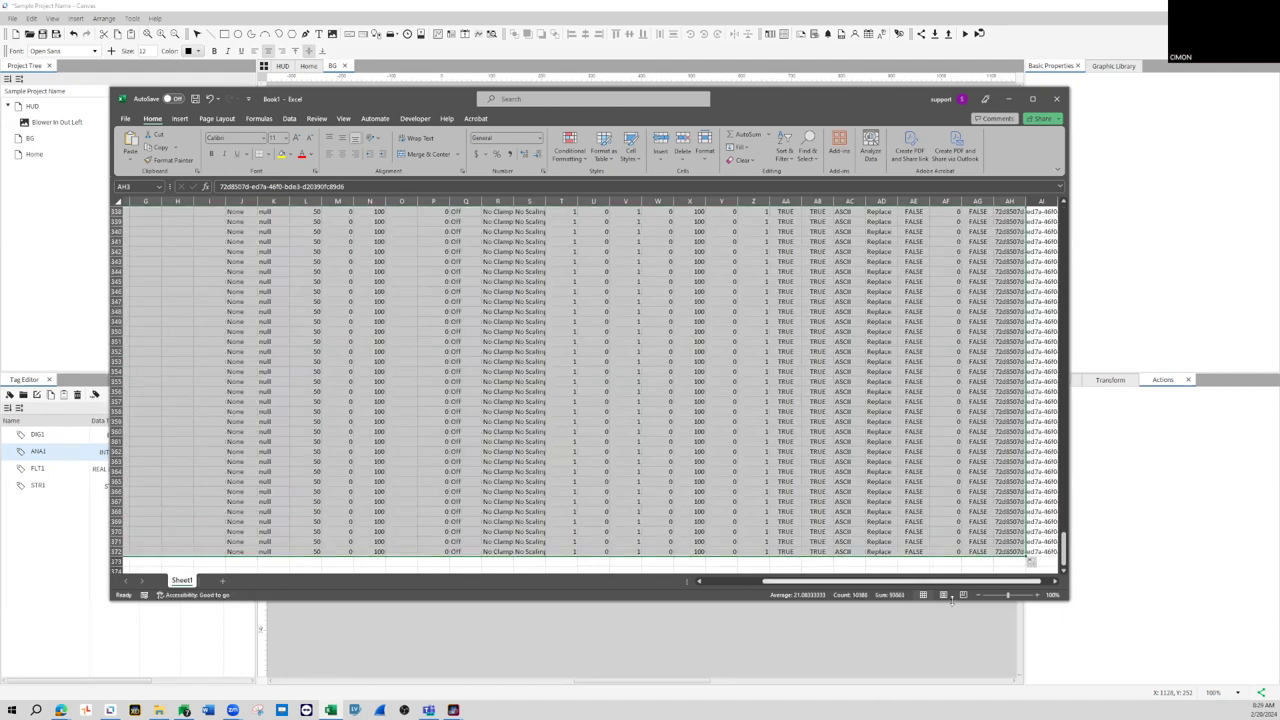
- Copy the entire tag table from Excel and paste it into Canvas's Tag Editor, skipping the existing ANA1 tag
drag(917, 582, 716, 583)
click(493, 472)
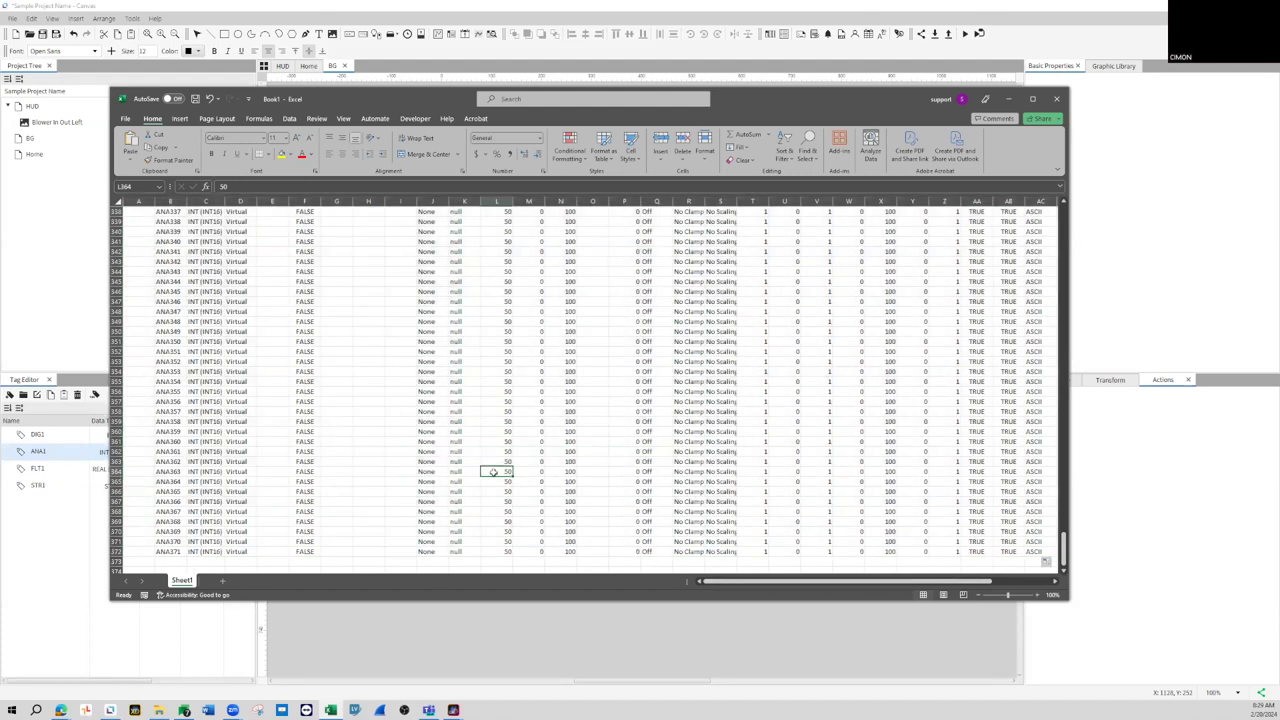
key(ctrl+a)
key(ctrl+c)
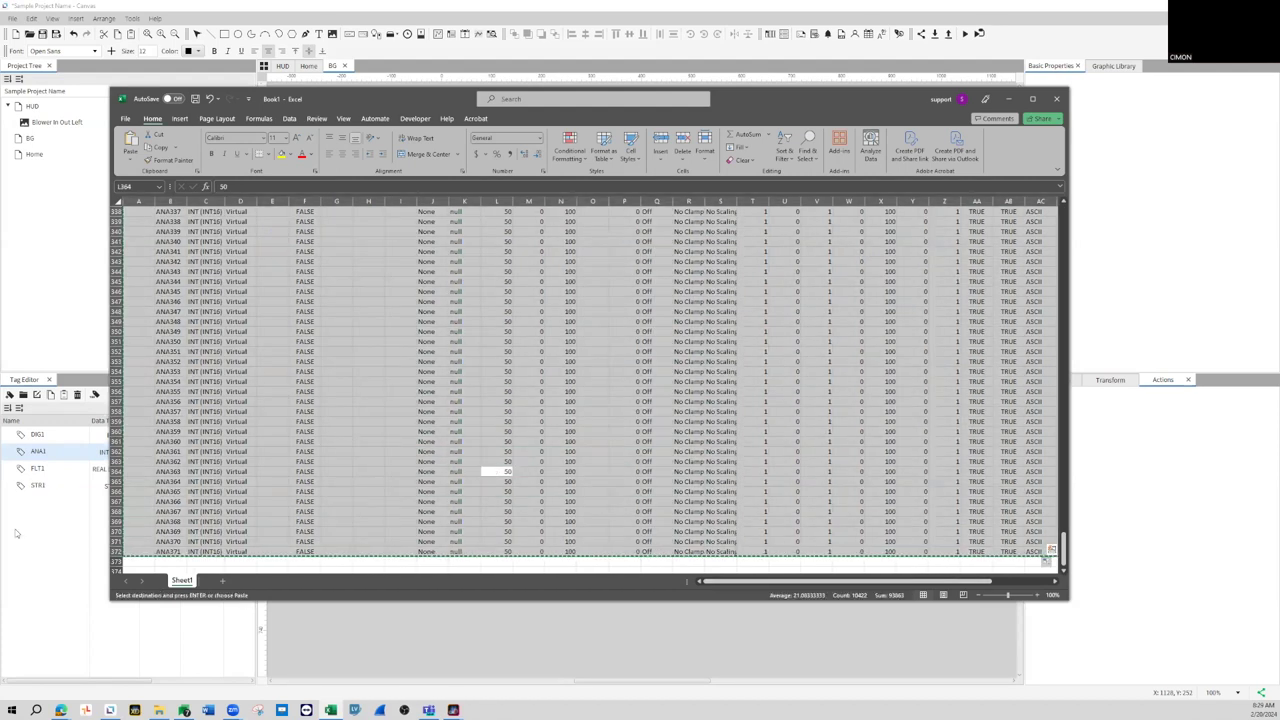
click(59, 534)
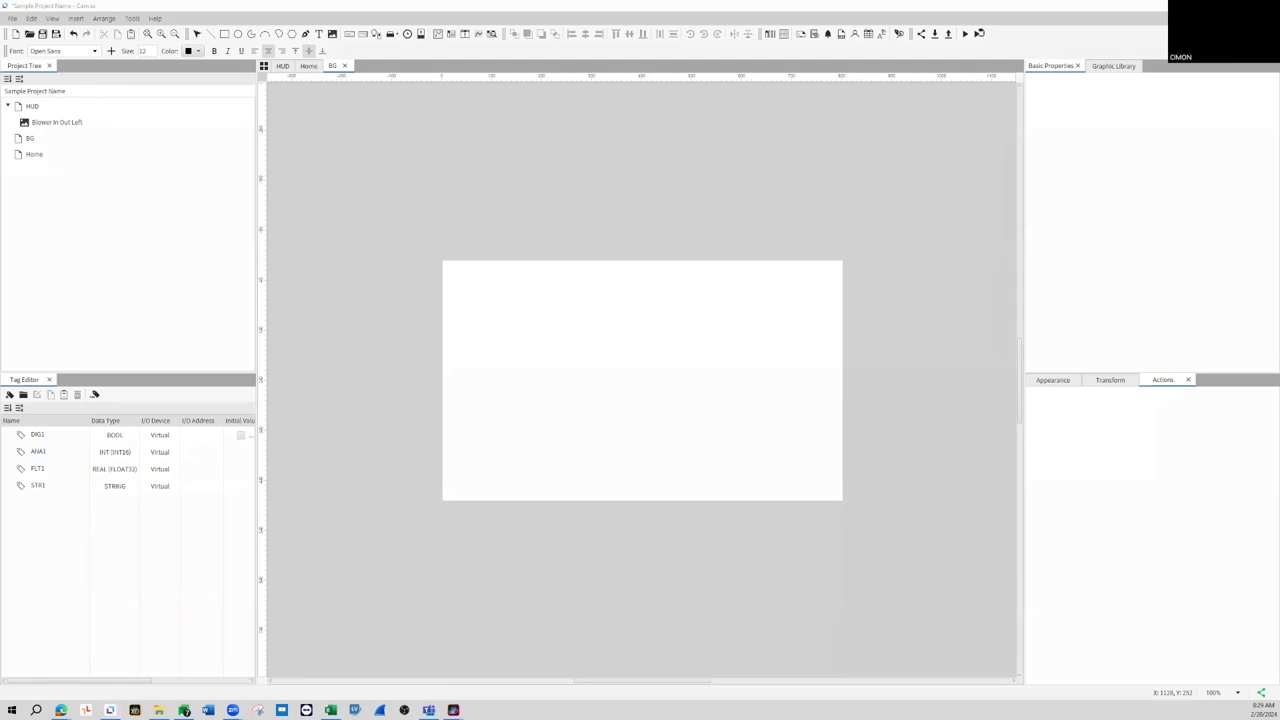
key(ctrl+v)
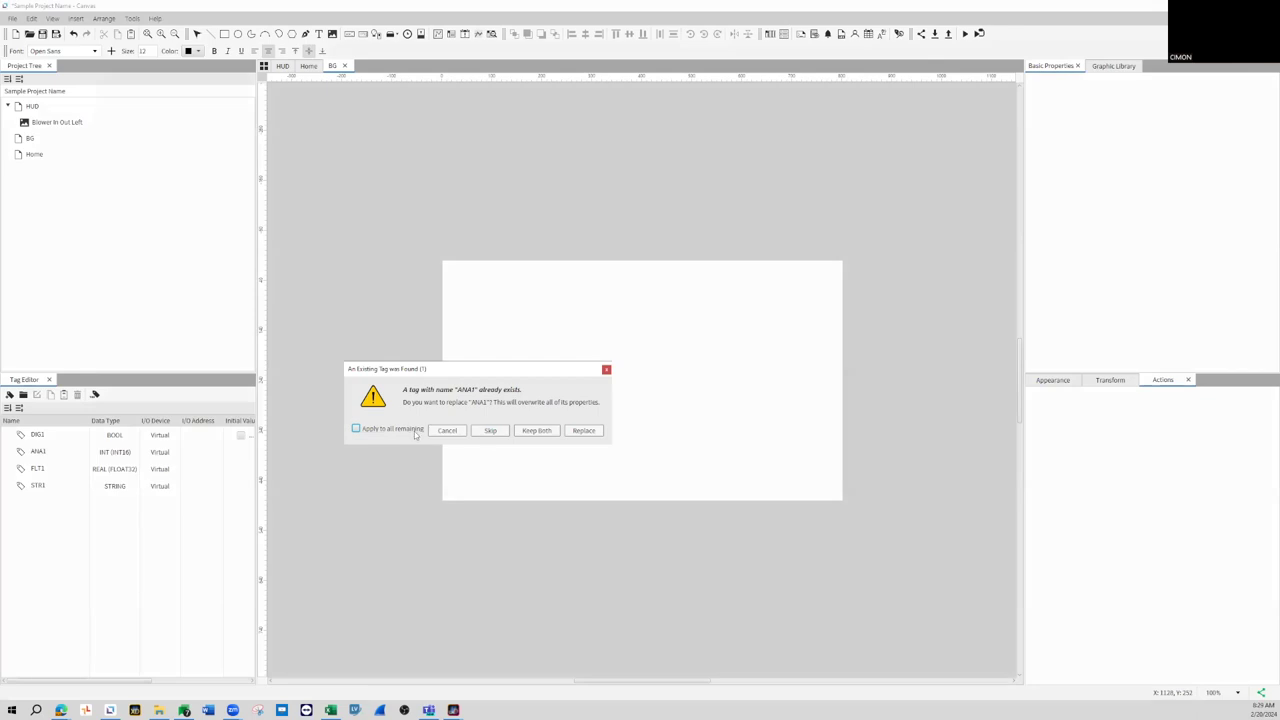
click(490, 431)
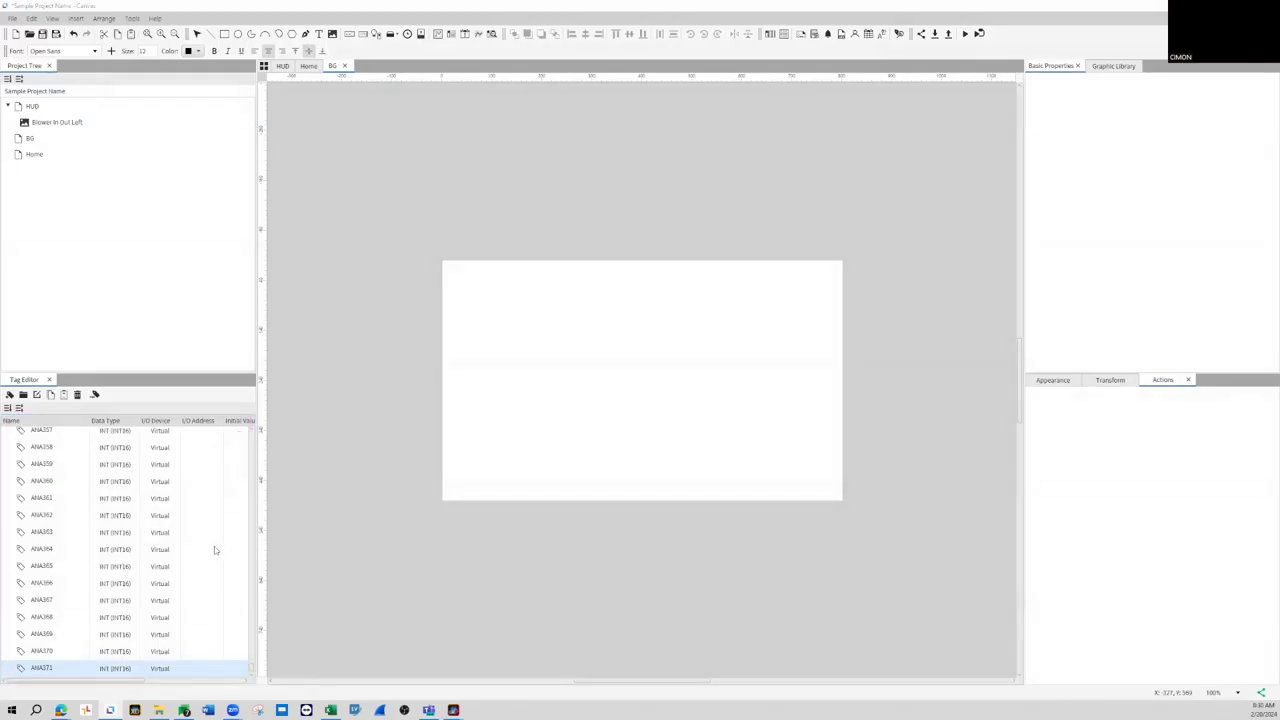
- Look through the whole tag list in the Tag Editor to review the pasted ANA tags
click(250, 644)
drag(250, 644, 261, 435)
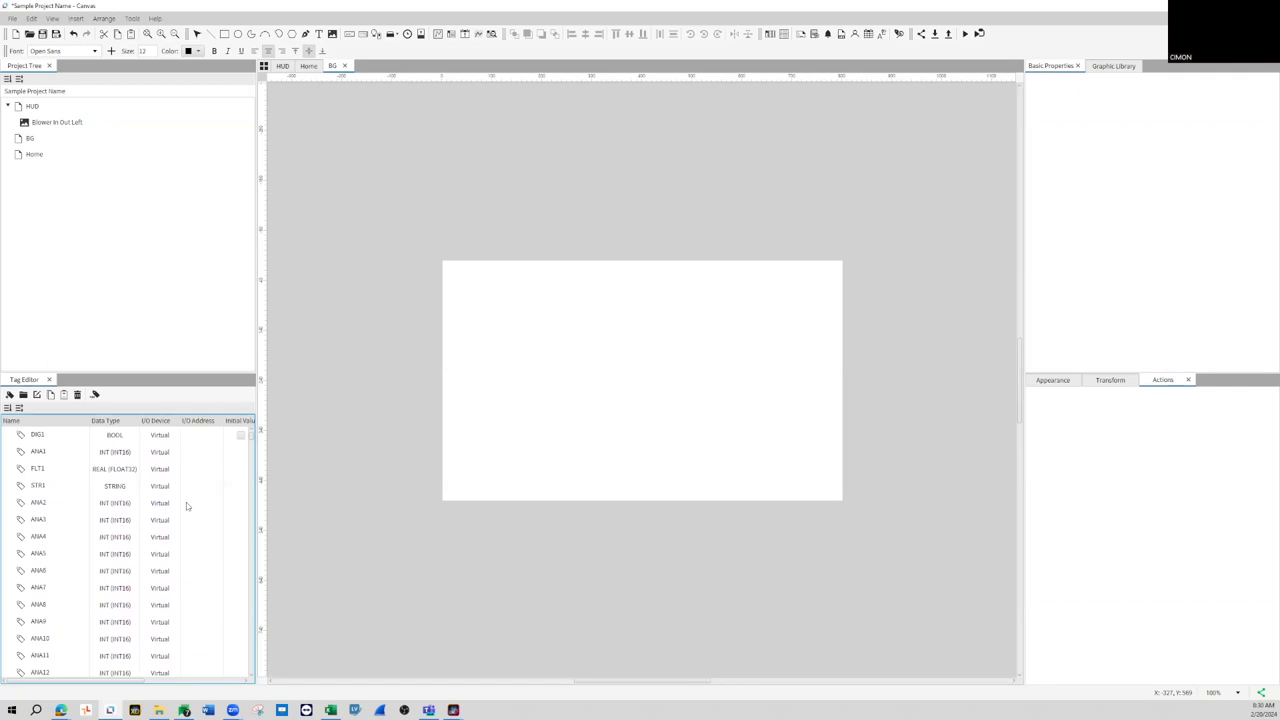
scroll(184, 484, down, 13)
scroll(181, 487, down, 20)
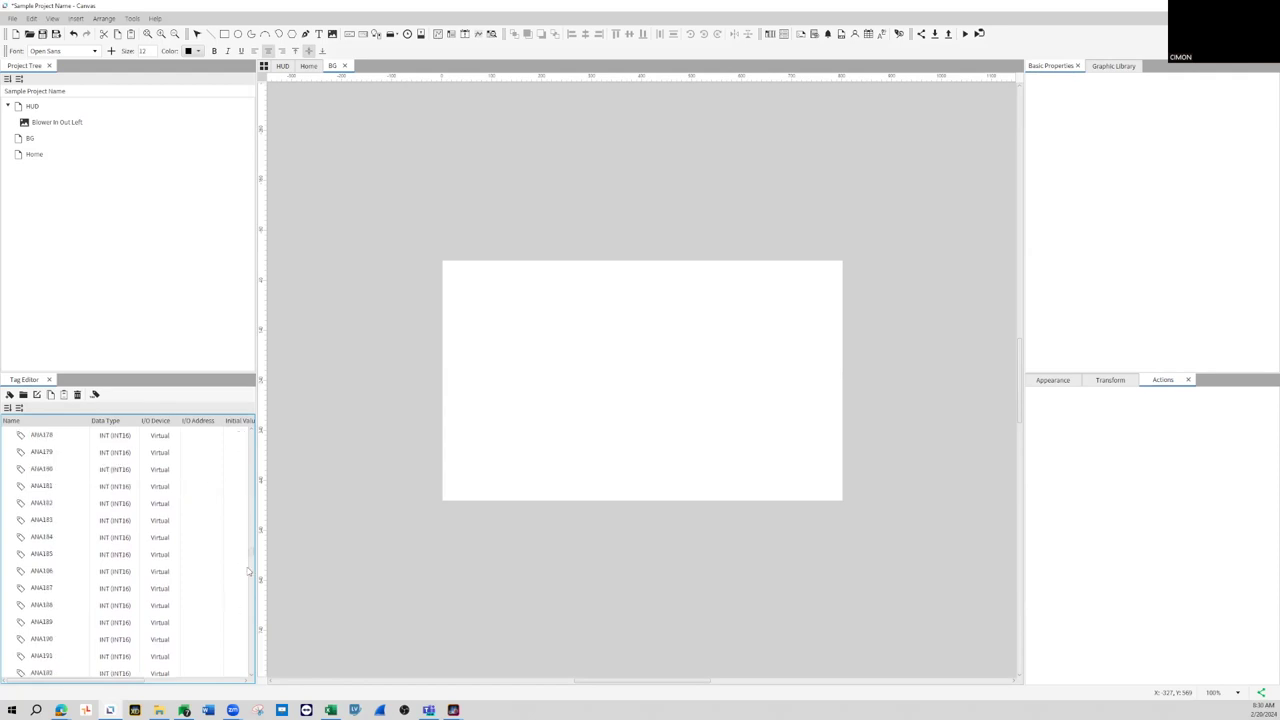
scroll(252, 572, down, 9)
scroll(252, 572, down, 20)
scroll(237, 650, down, 15)
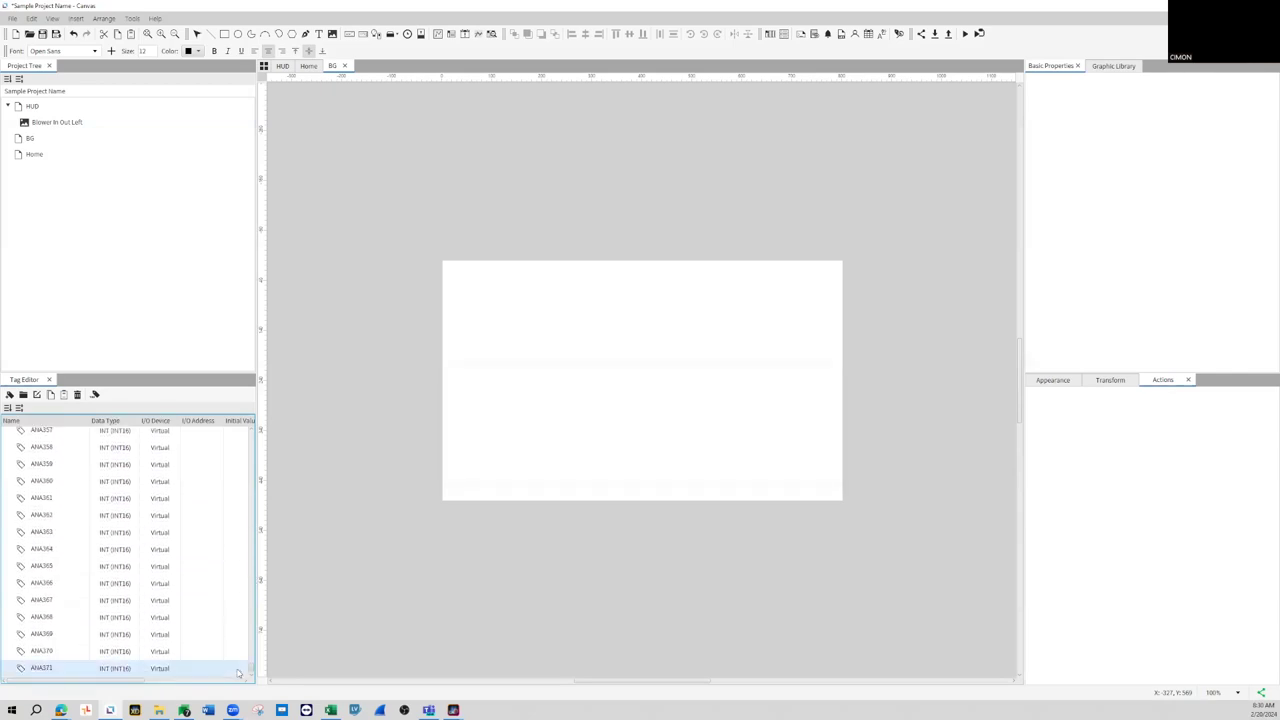
drag(250, 665, 255, 455)
scroll(255, 455, down, 13)
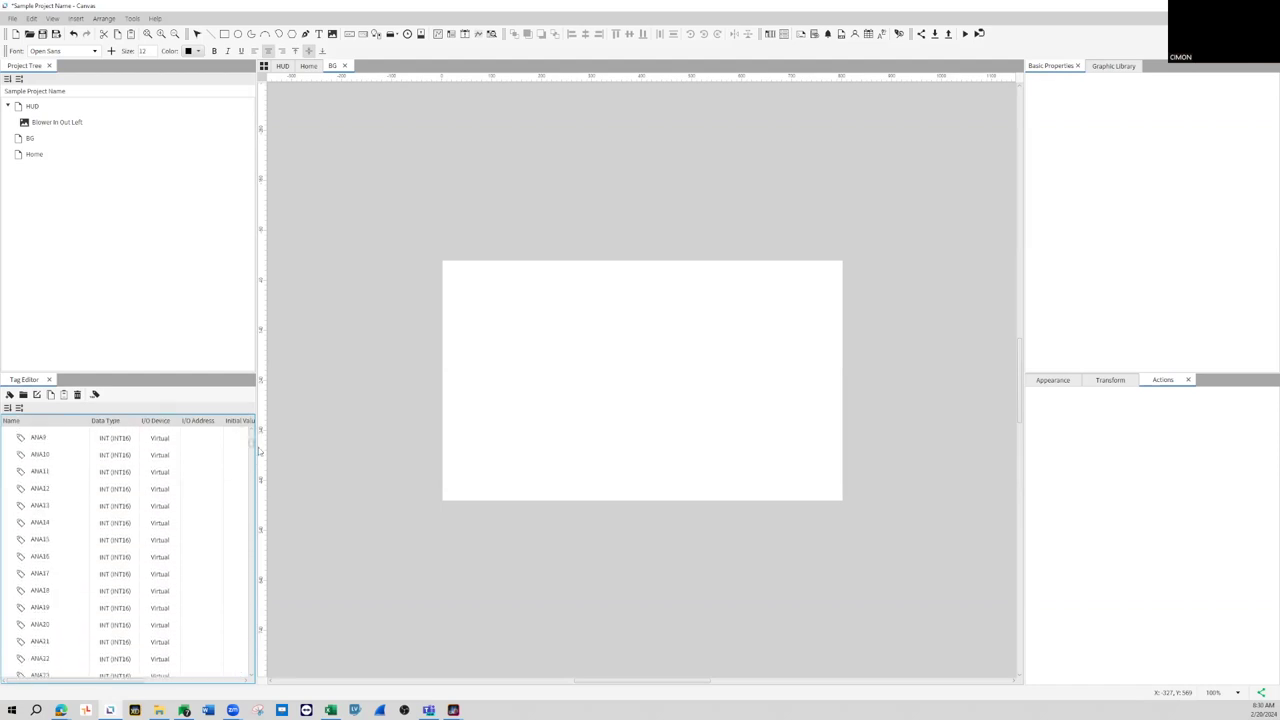
scroll(262, 447, up, 20)
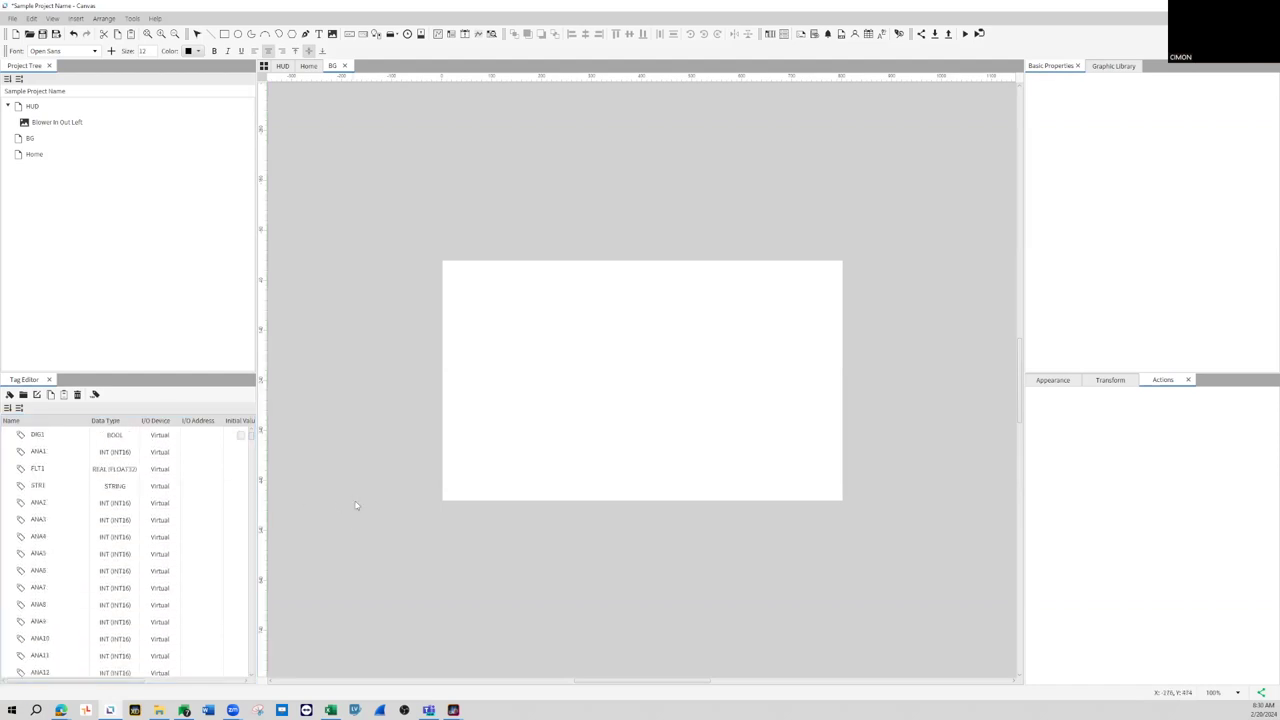
- Return to the Excel workbook and close it without saving or keeping the clipboard data
key(alt+Tab)
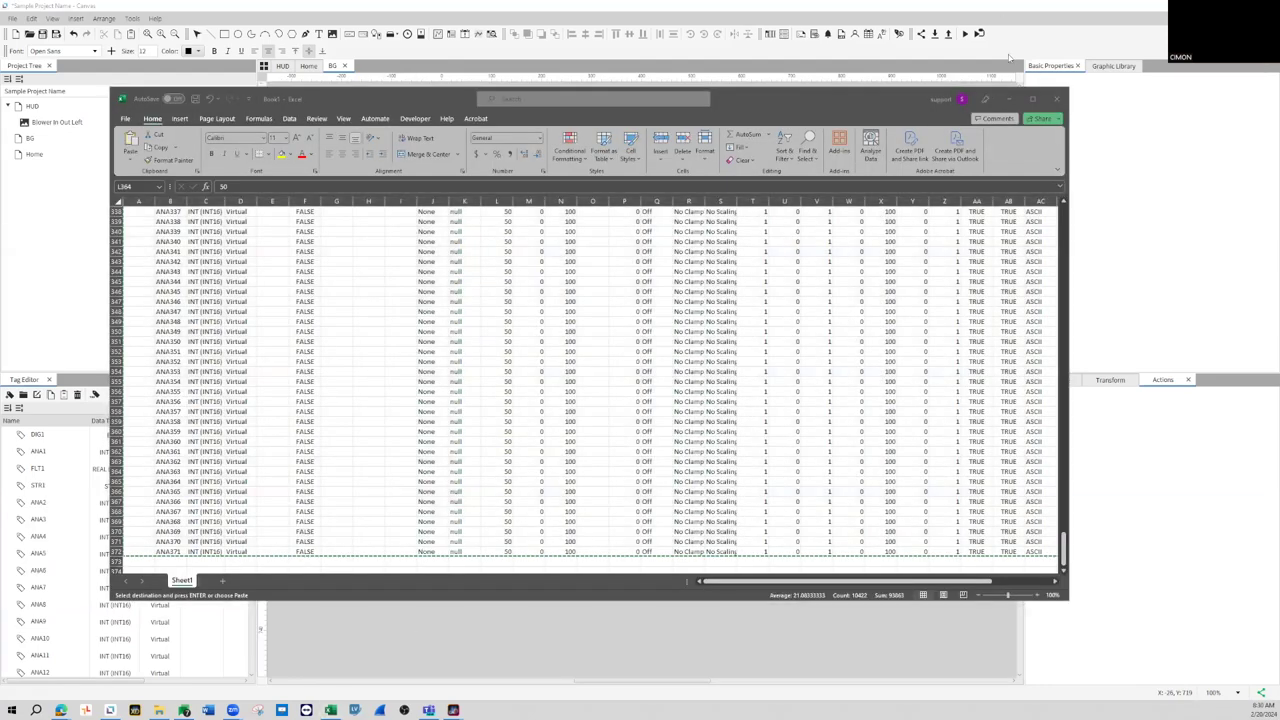
click(1056, 98)
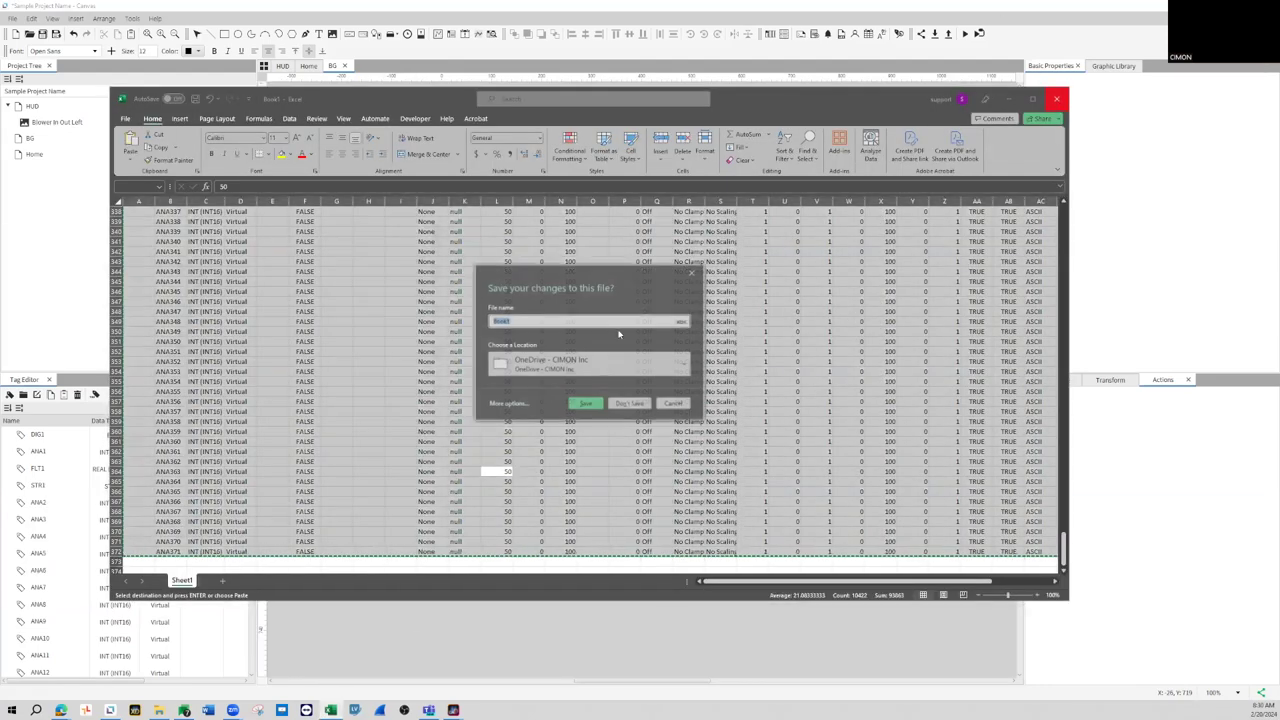
click(628, 403)
click(642, 388)
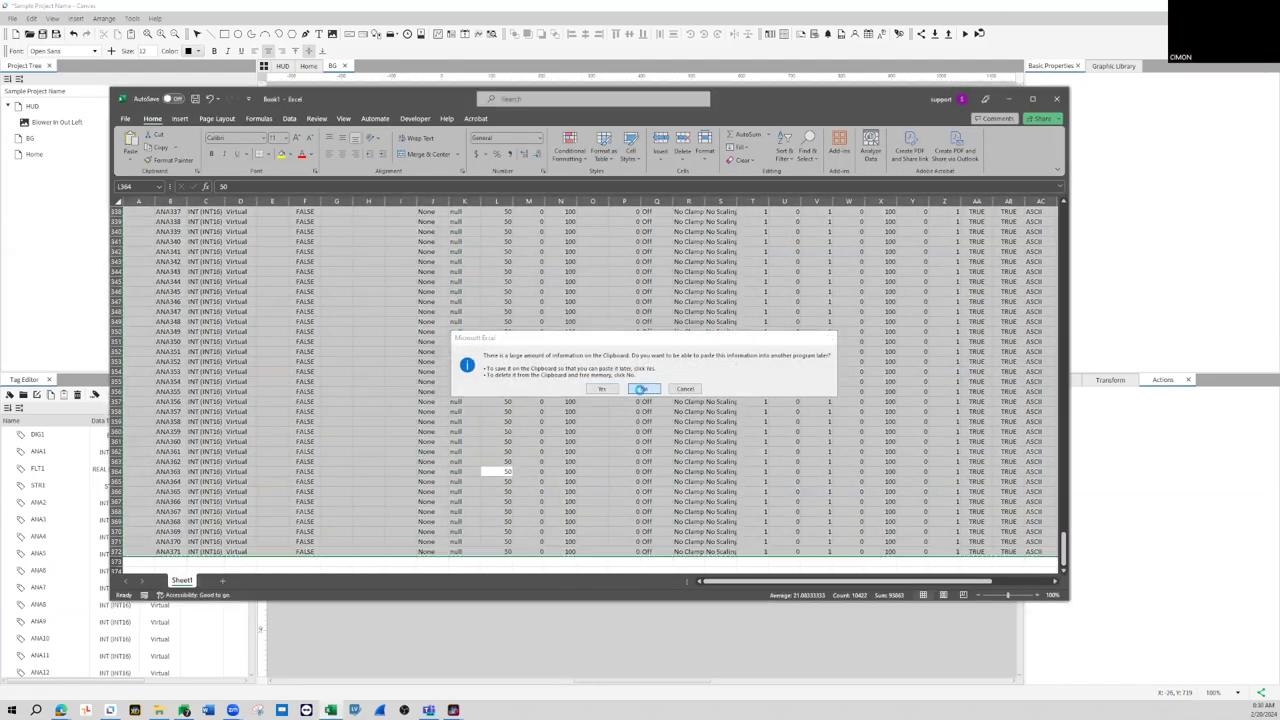
key(alt+Tab)
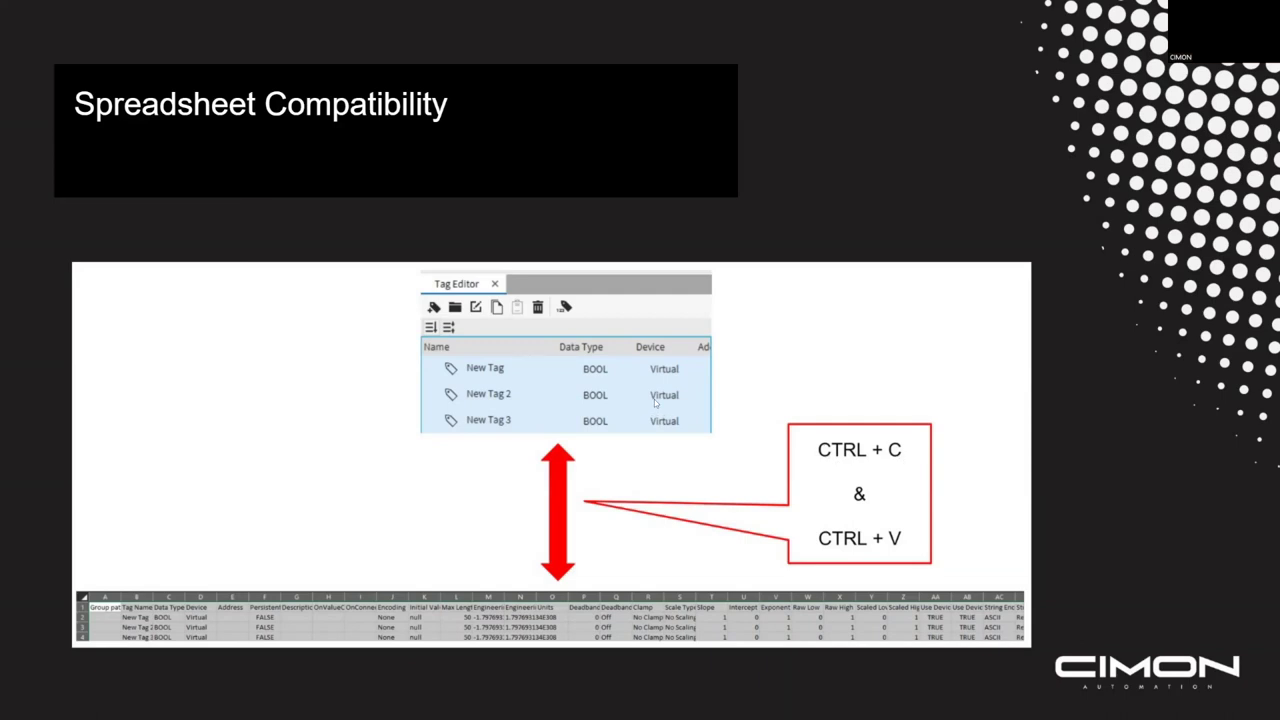
key(Right)
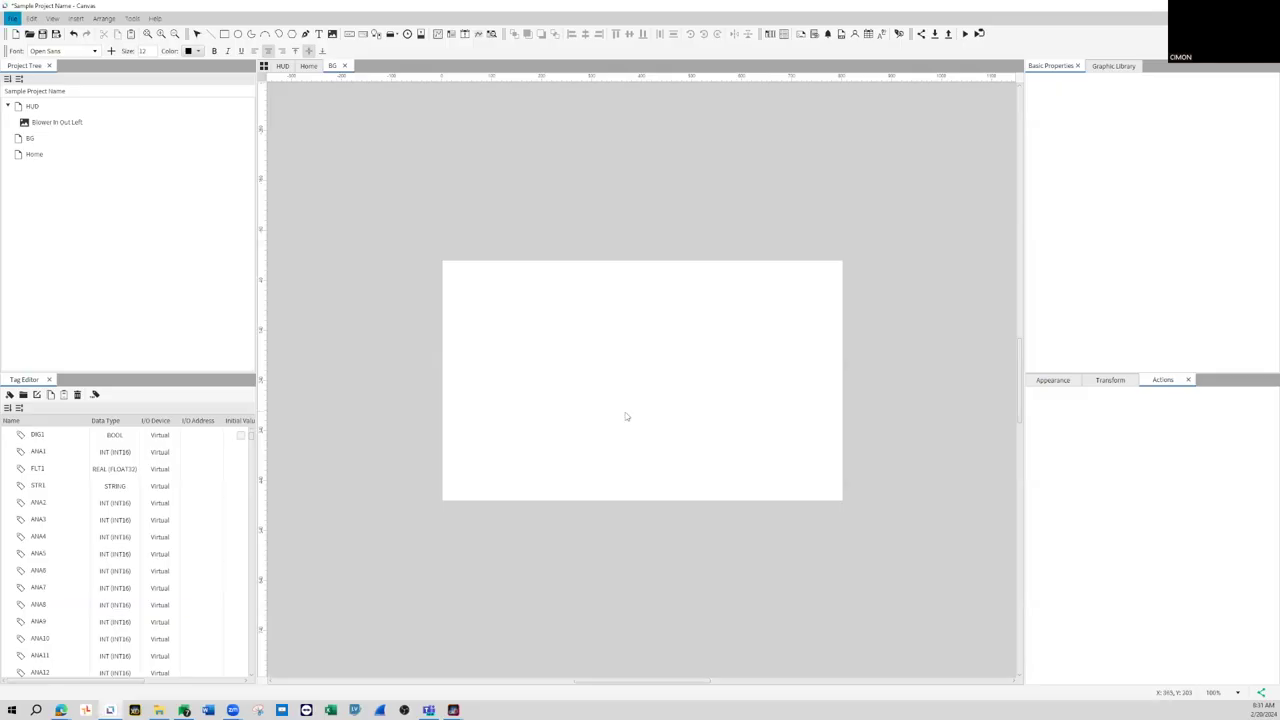
- Add a text object in the upper-left area of the BG page and bind its text to the ANA1 tag
click(318, 33)
mouse_move(505, 322)
mouse_down()
mouse_move(590, 380)
mouse_move(622, 370)
mouse_move(599, 324)
mouse_up()
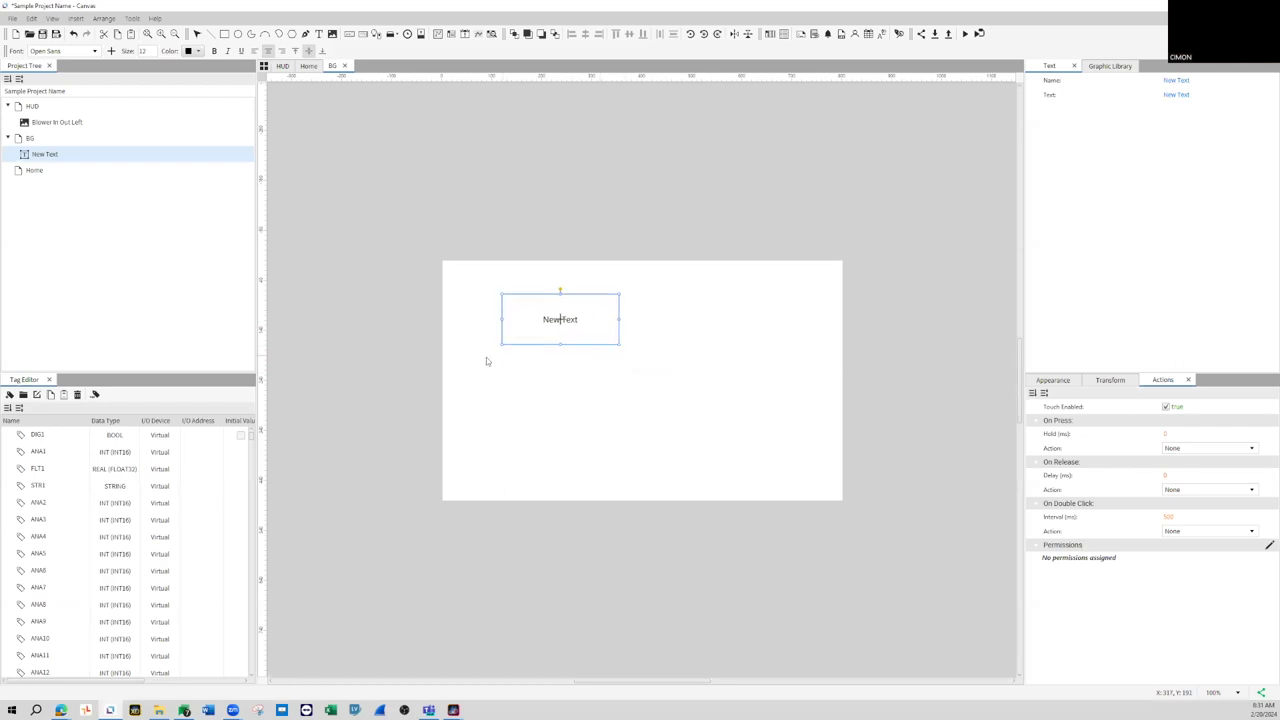
click(42, 452)
drag(42, 452, 512, 362)
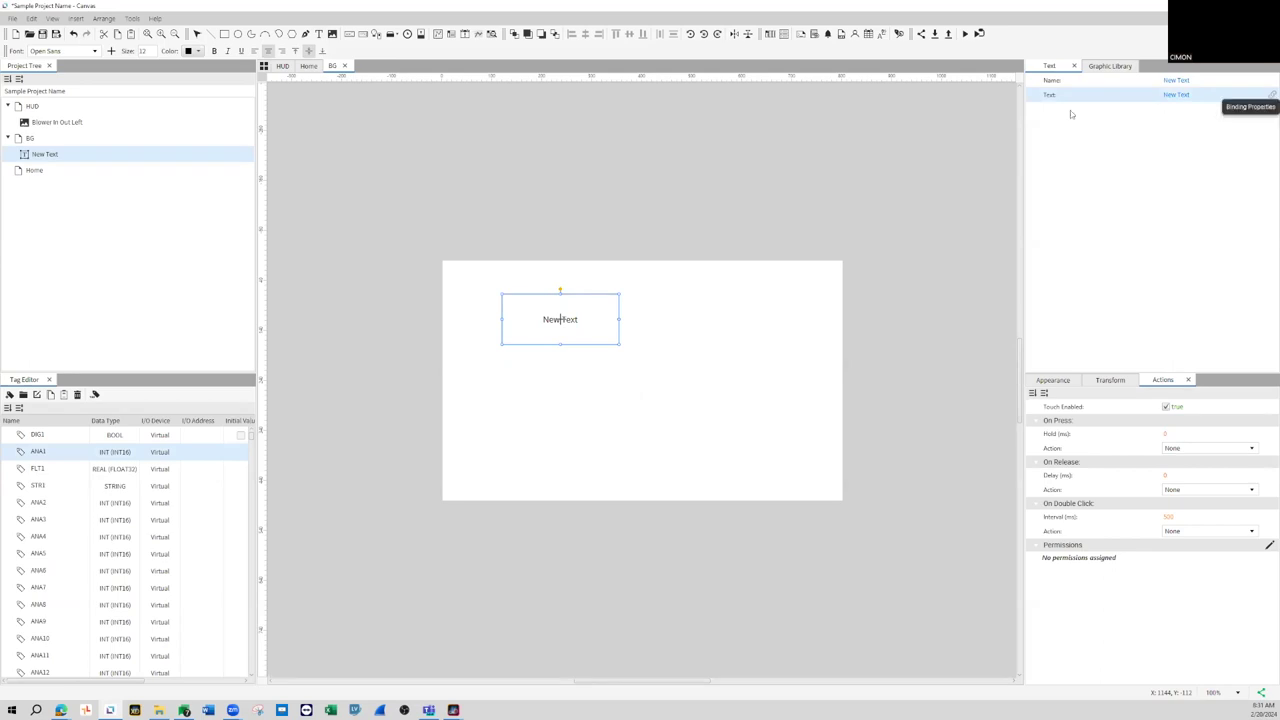
click(44, 457)
drag(44, 457, 523, 335)
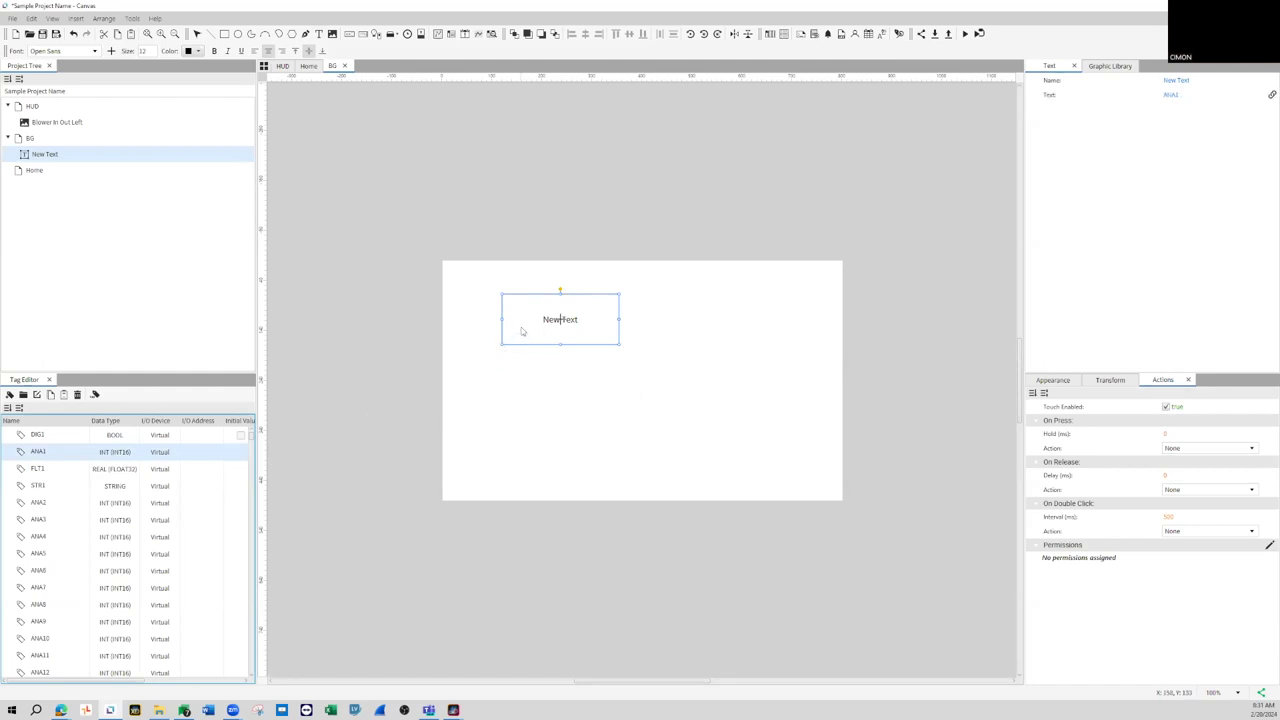
click(1180, 95)
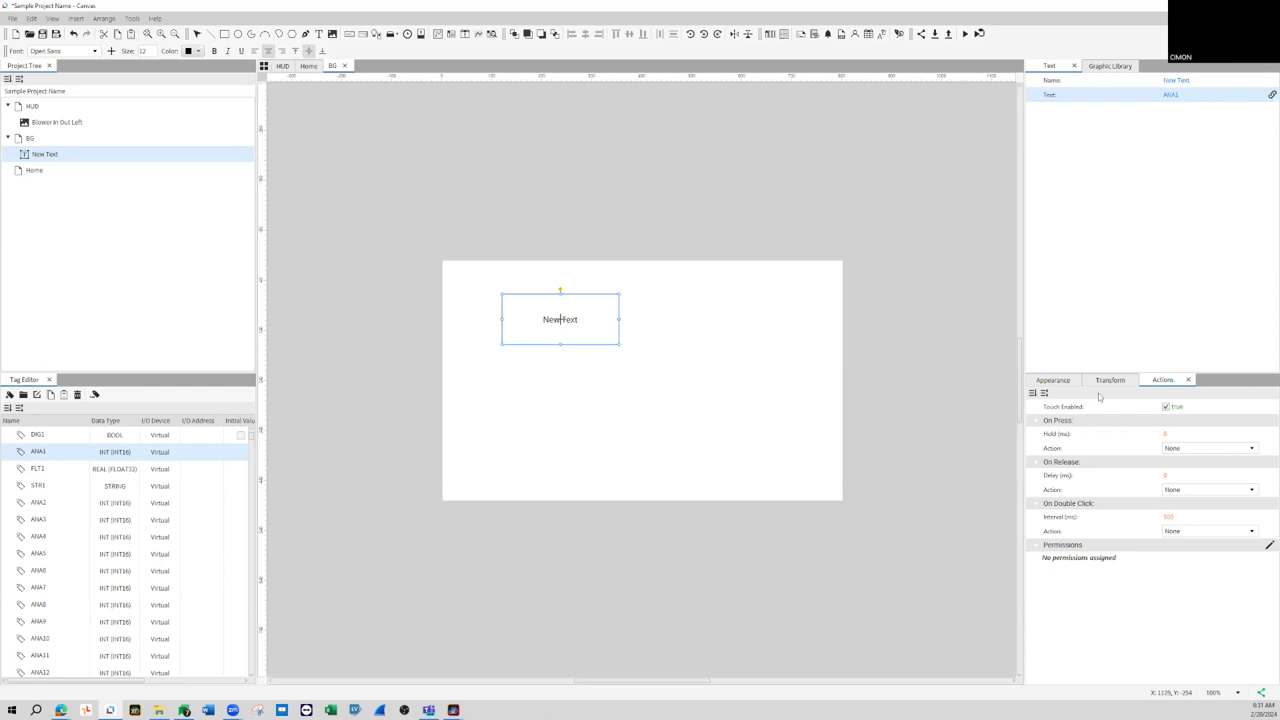
click(1050, 382)
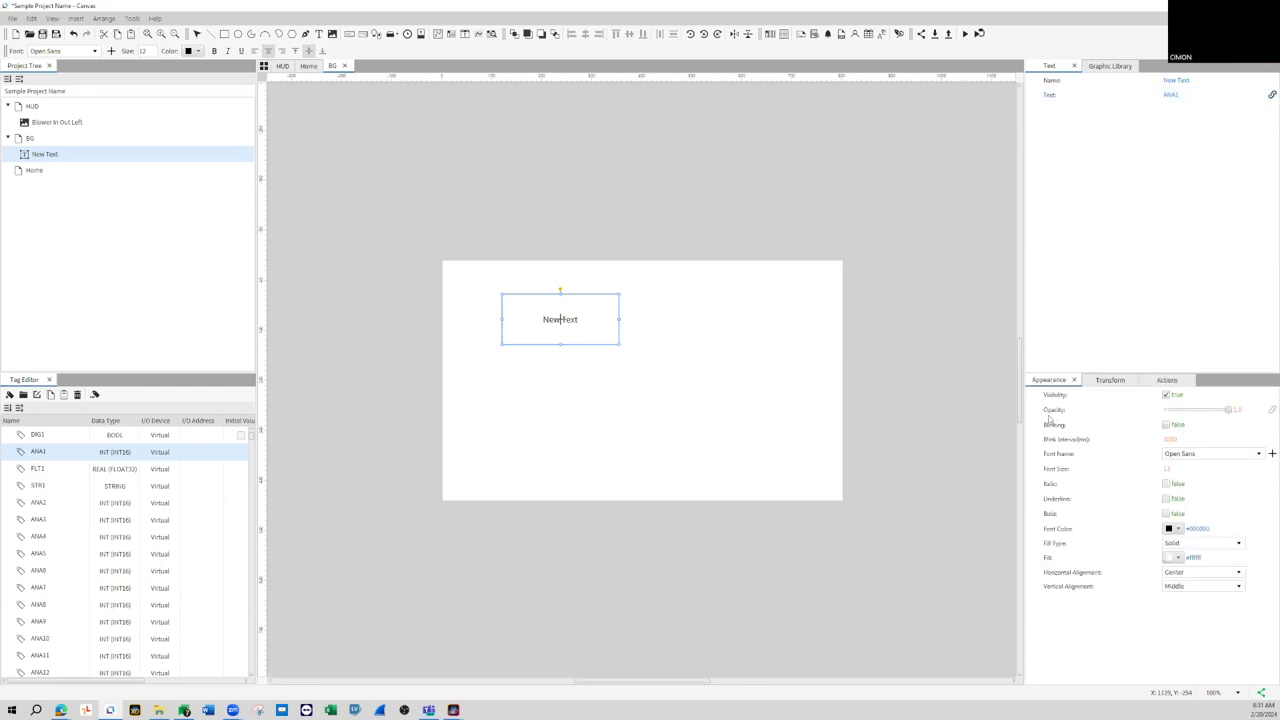
click(655, 386)
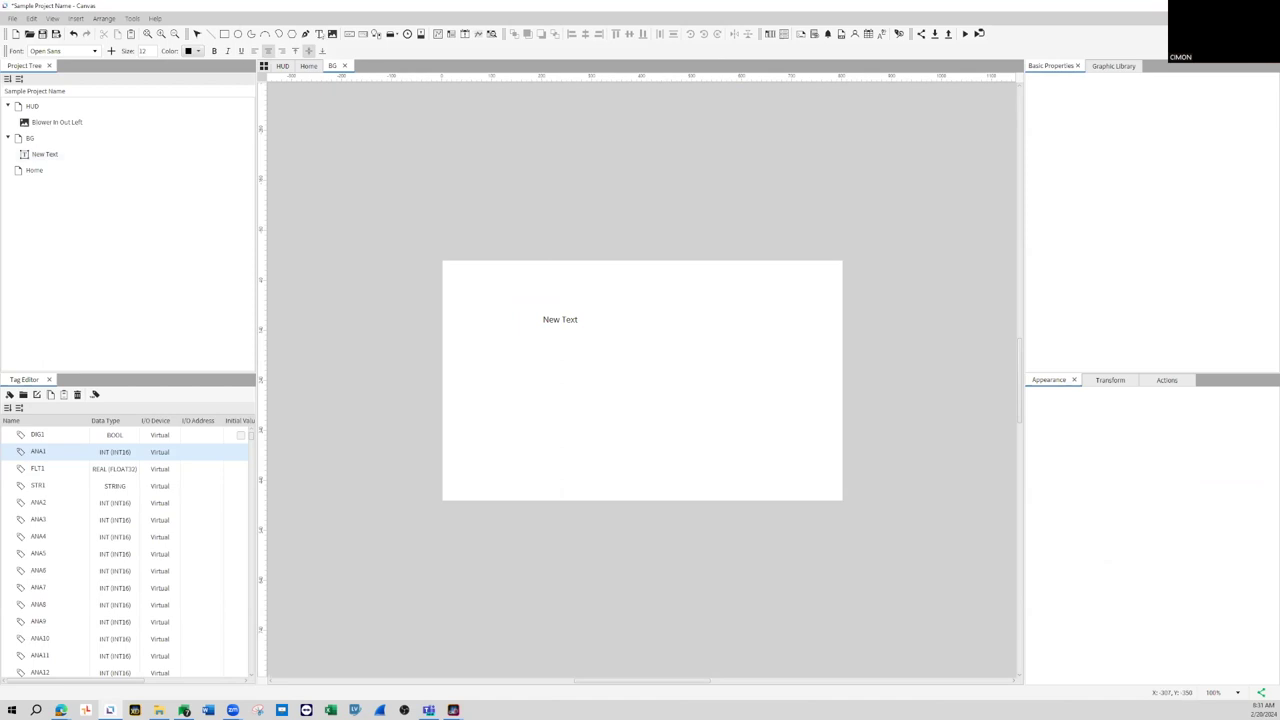
- Place a switch/lamp object to the right of the text on the BG page and bind its State to DIG1
click(391, 36)
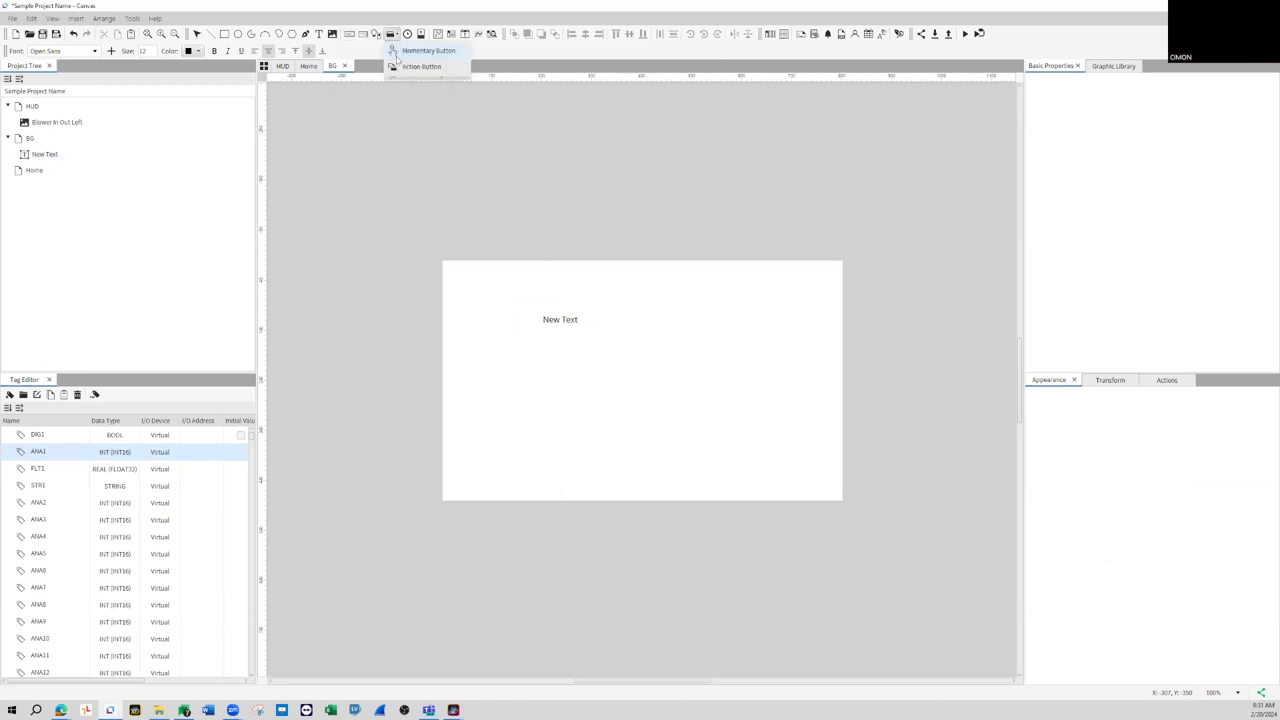
click(376, 34)
click(697, 314)
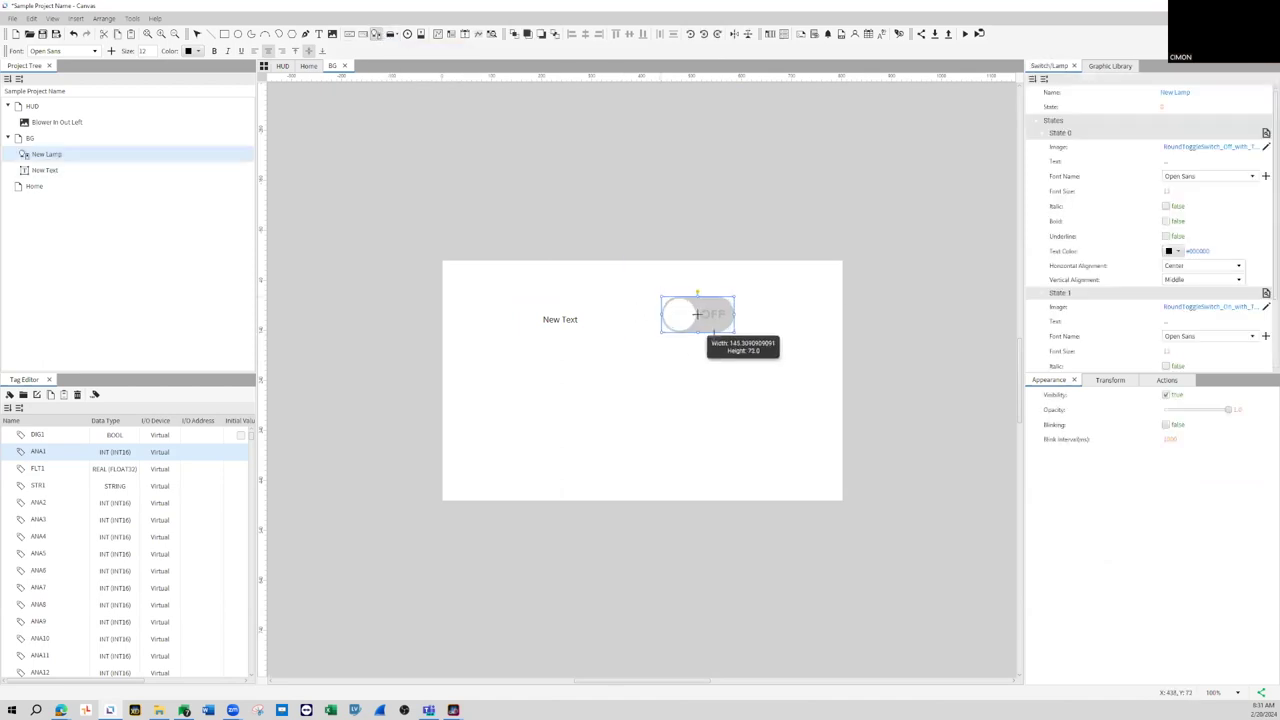
drag(46, 433, 731, 335)
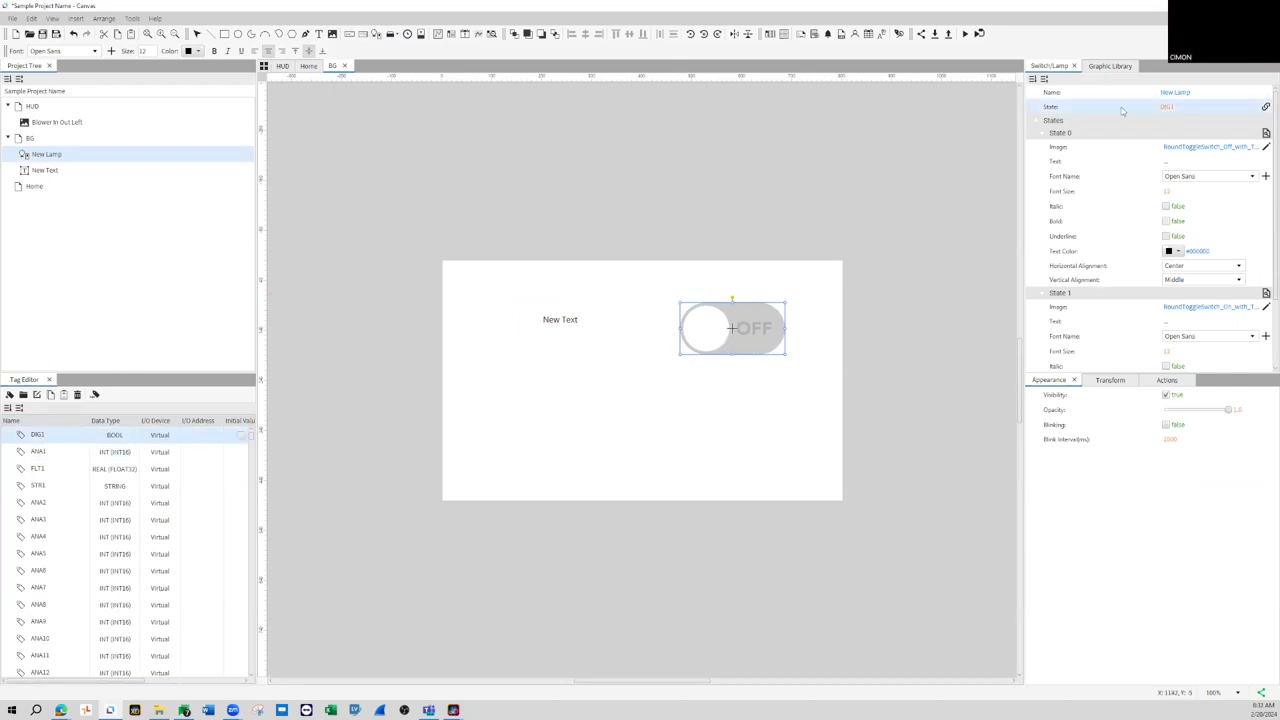
- Remove the DIG1 tag binding from the toggle switch's State property
click(1265, 106)
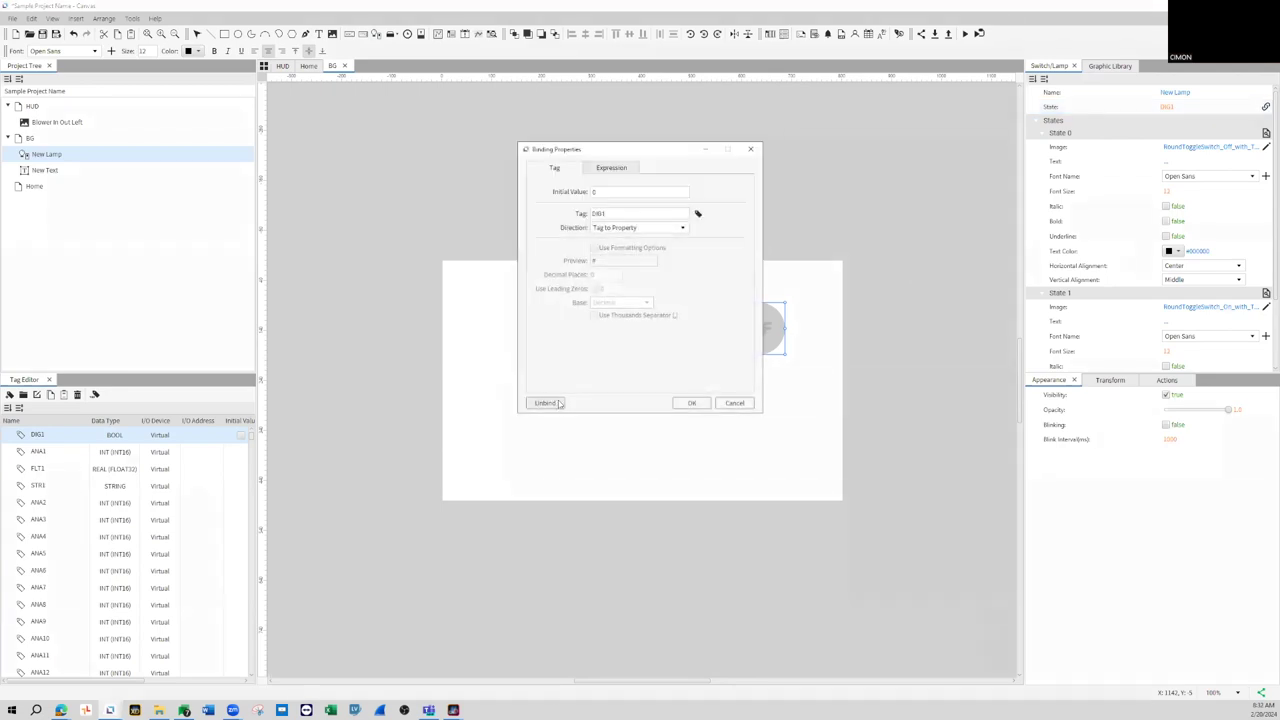
click(691, 400)
click(829, 434)
click(760, 346)
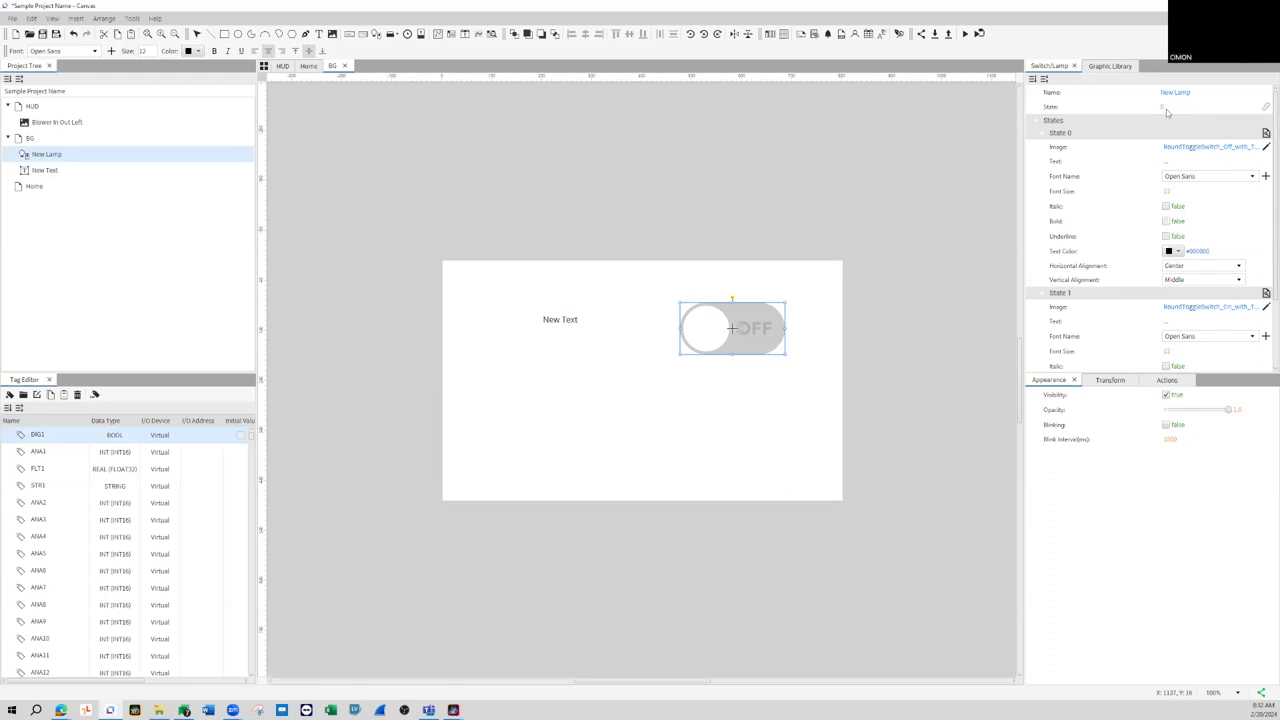
- Bind the toggle switch's State to the DIG1 tag again by dropping the tag onto it
click(1169, 110)
drag(53, 437, 708, 340)
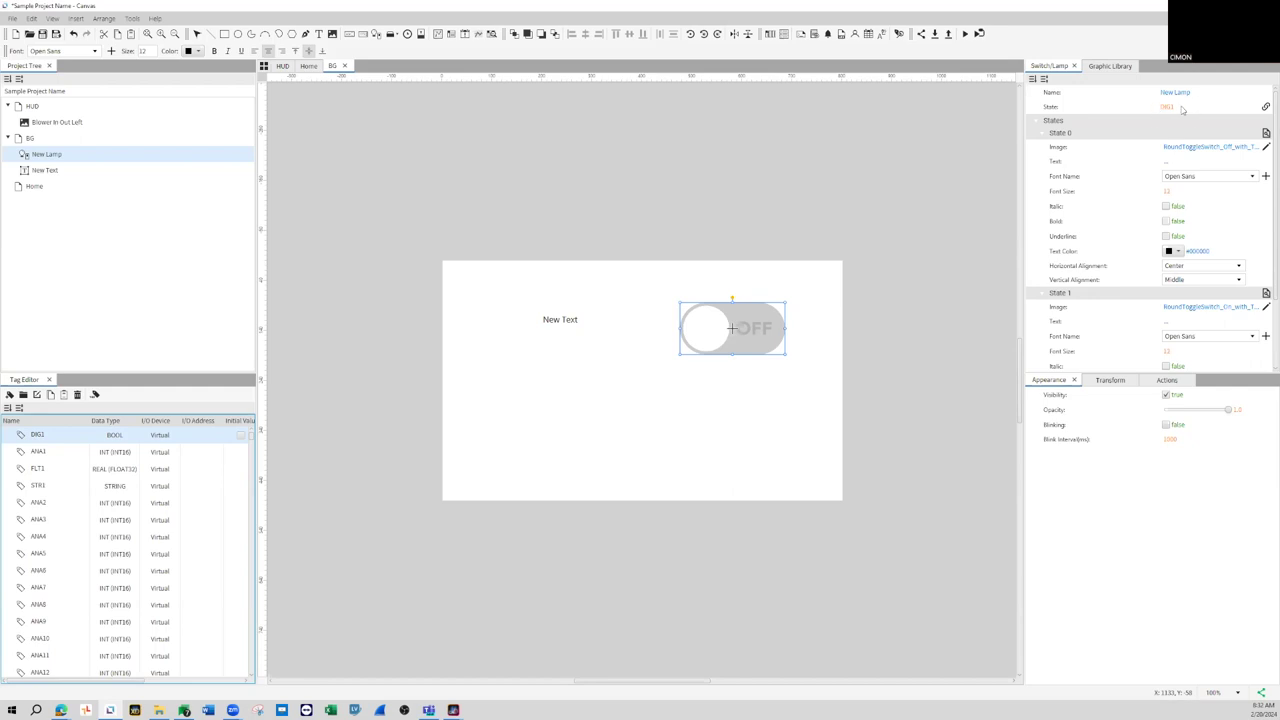
click(821, 395)
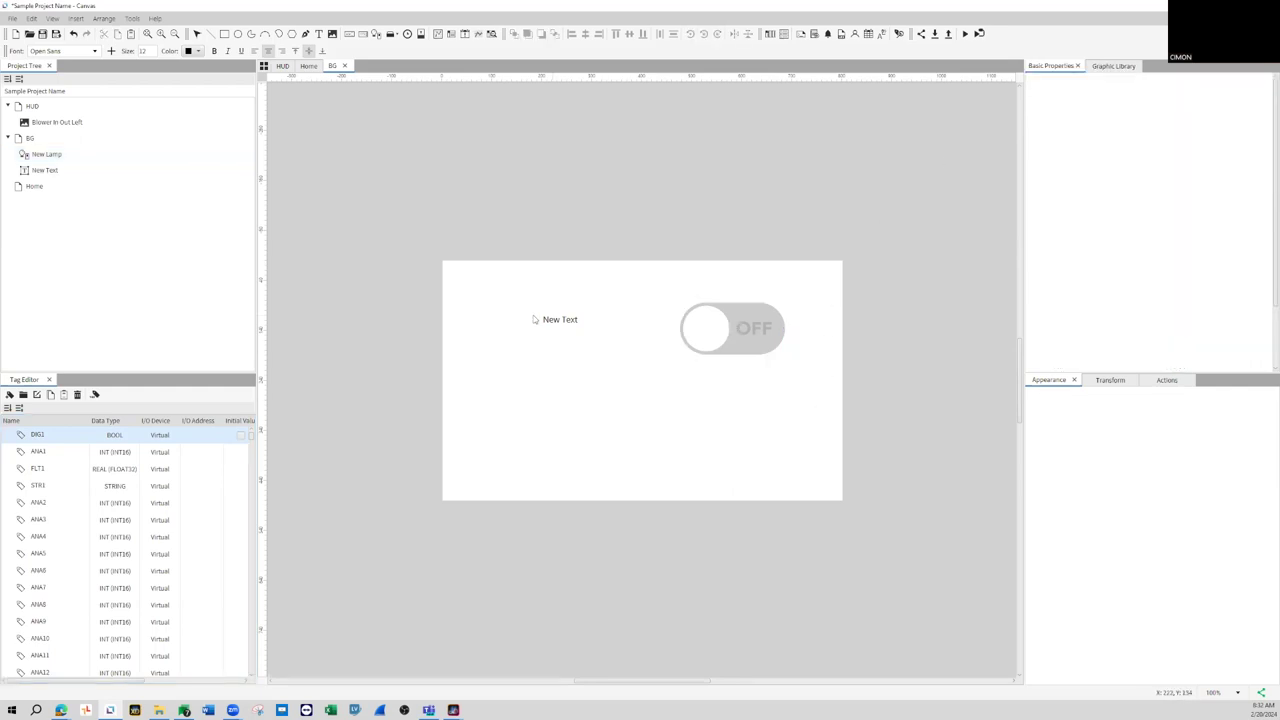
- Move the text object down slightly so that it is level with the toggle switch
click(566, 330)
drag(567, 333, 568, 342)
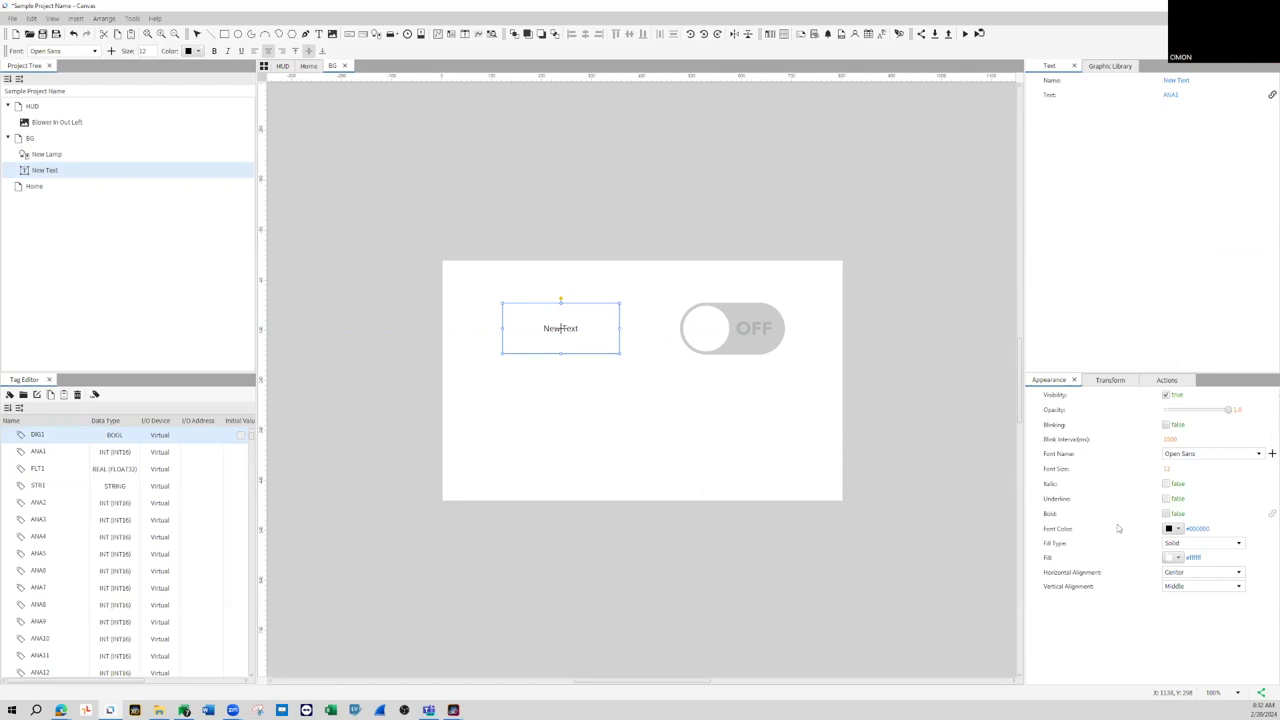
- Bind the text object's Visibility property to the DIG1 tag
drag(42, 438, 1185, 396)
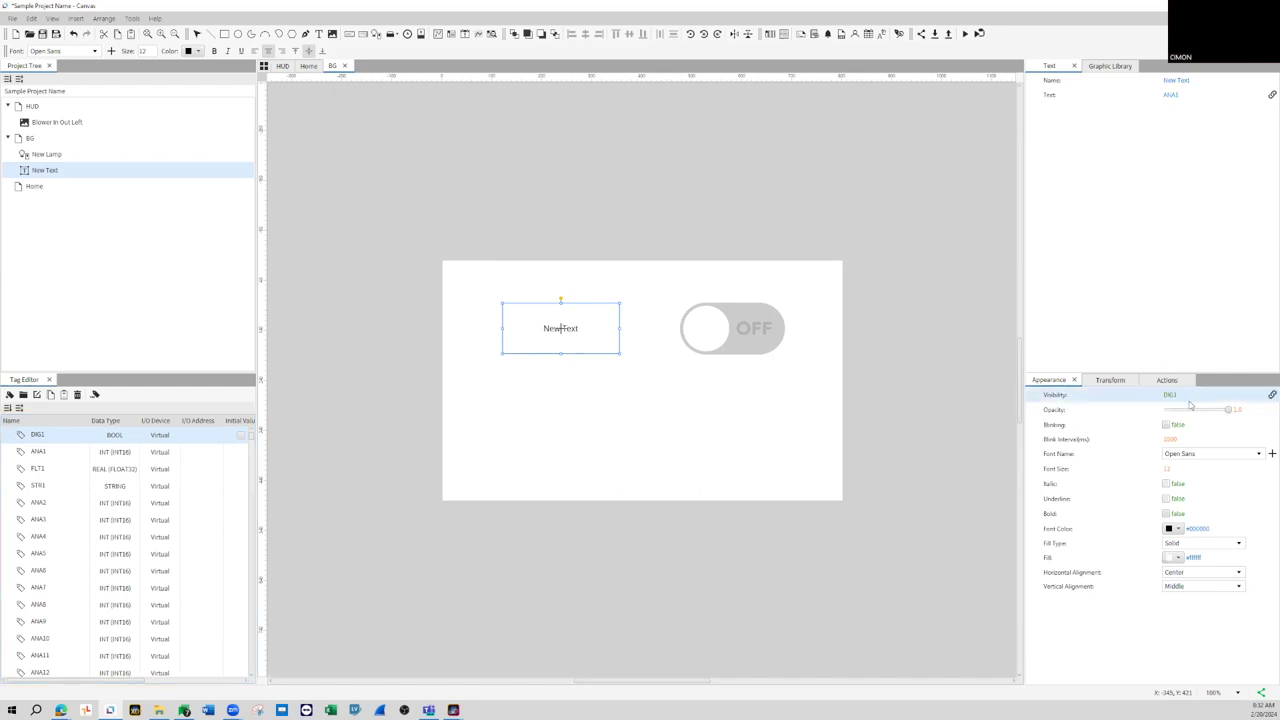
- View the tag picker in the binding properties of the text's Opacity, and leave it without selecting a tag
click(1270, 410)
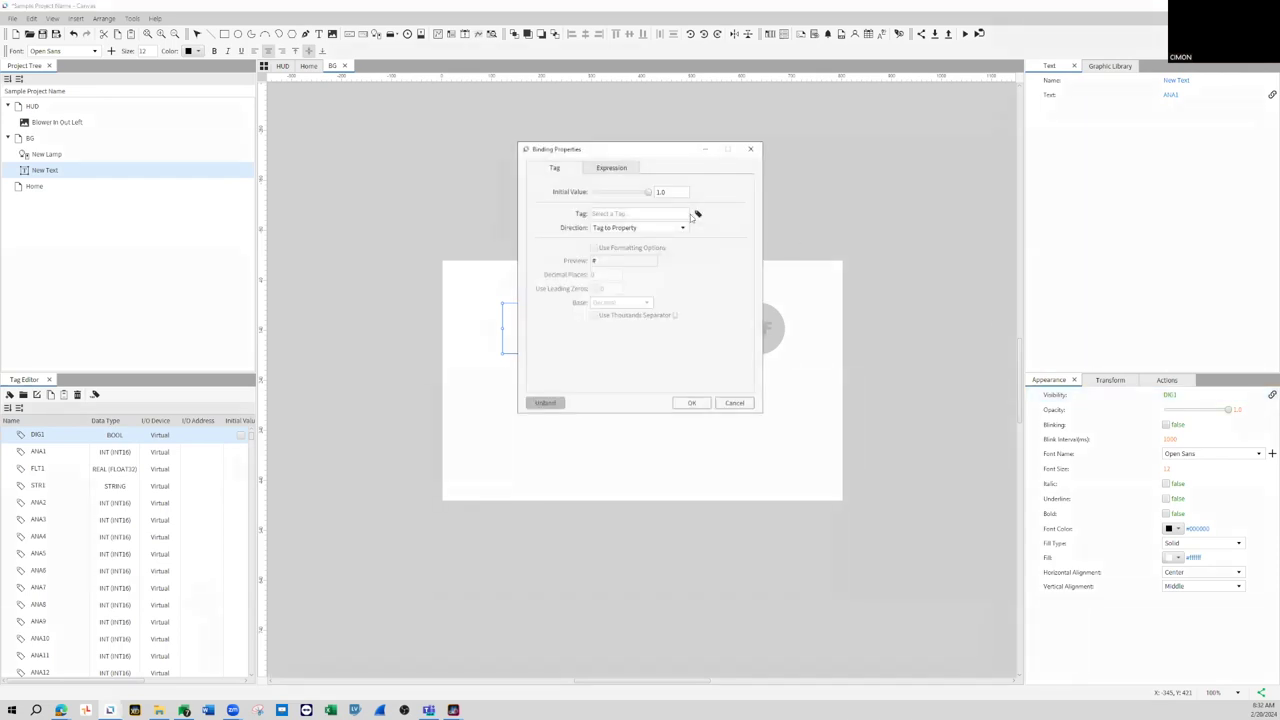
click(698, 214)
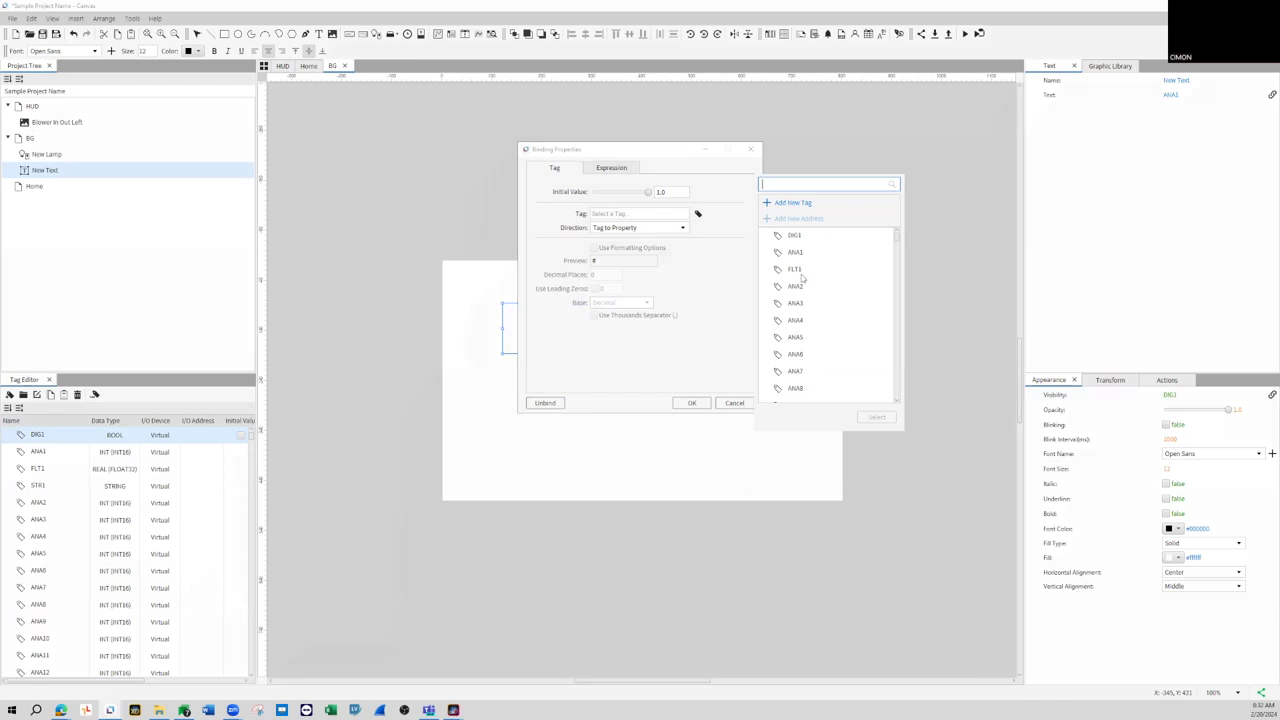
click(746, 157)
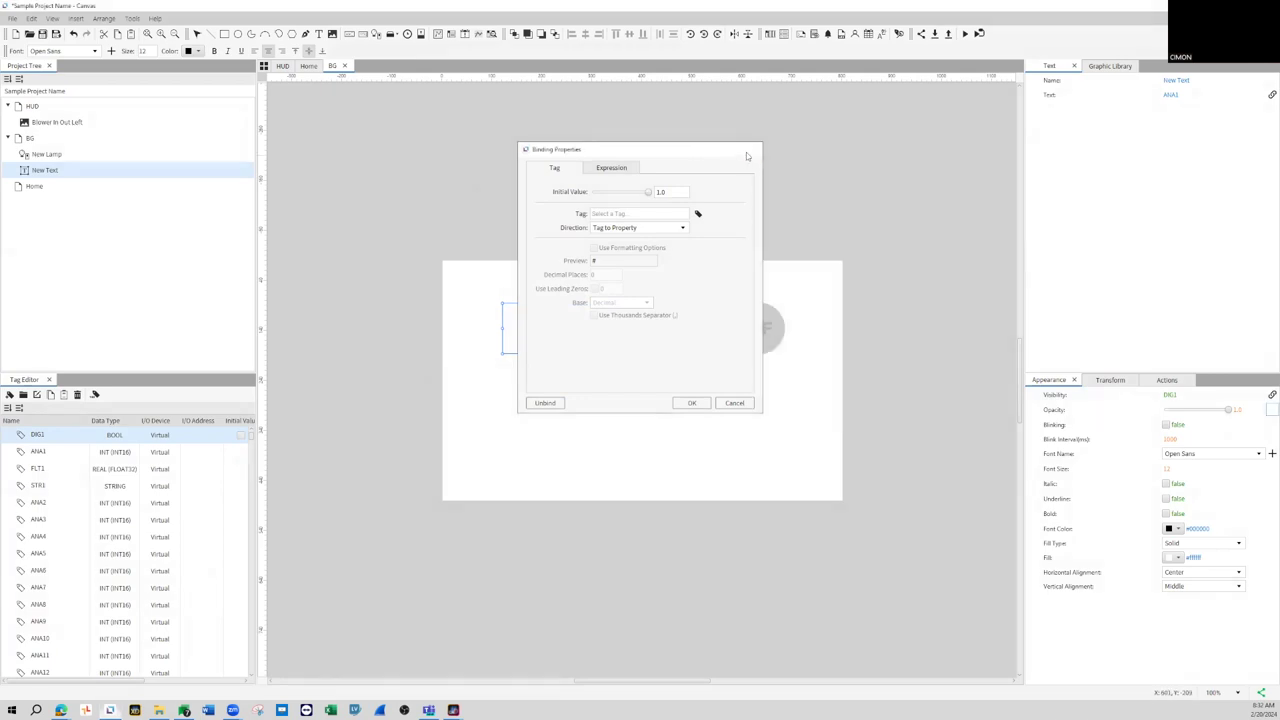
key(Escape)
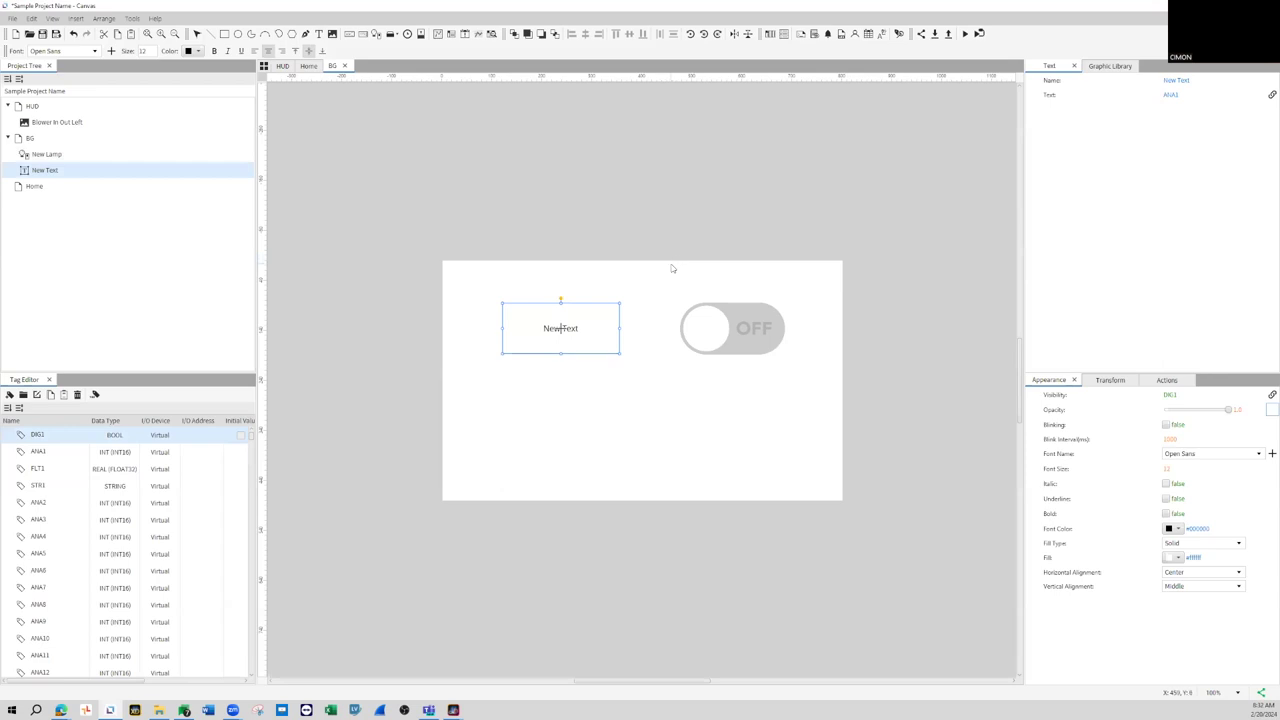
click(535, 387)
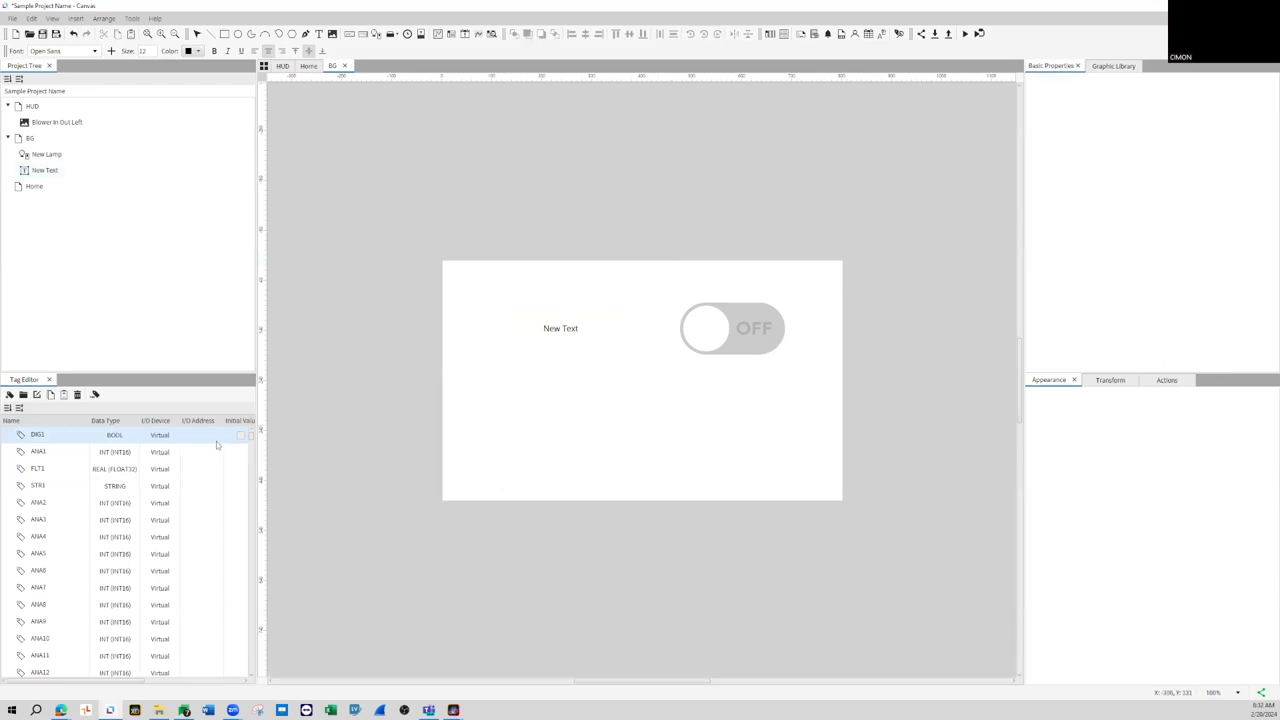
click(37, 436)
drag(498, 462, 733, 333)
click(31, 447)
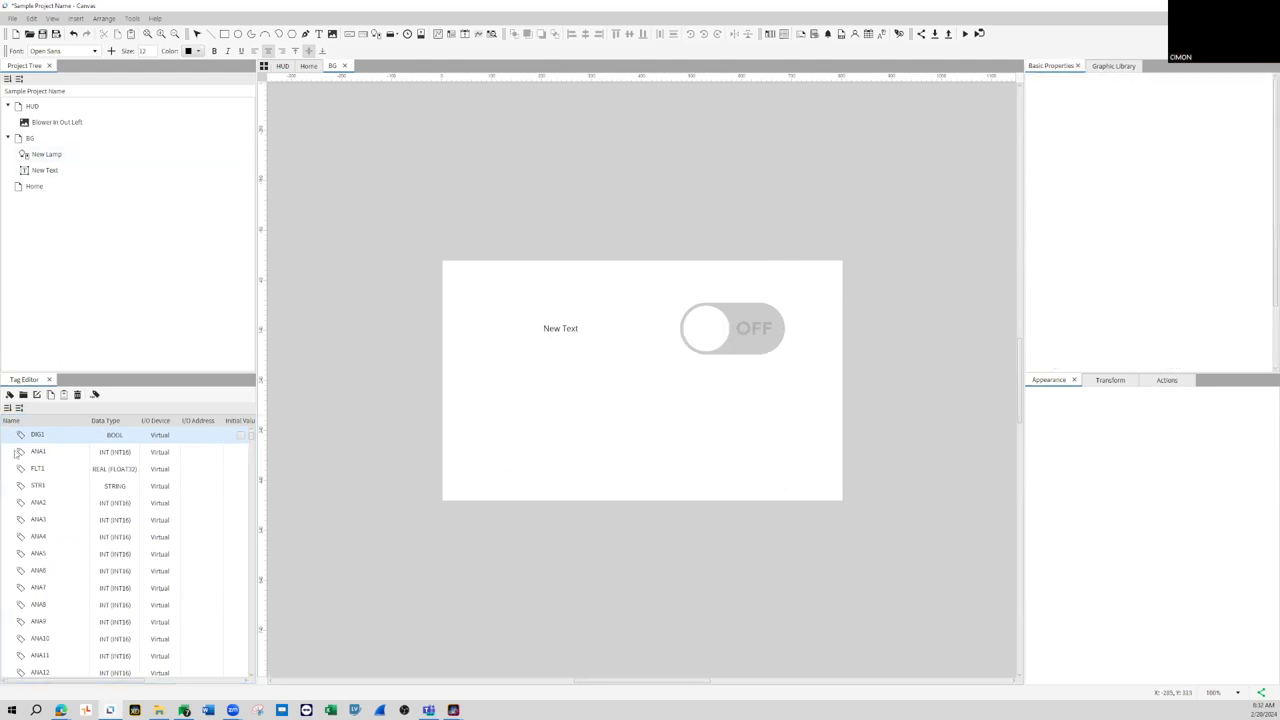
drag(37, 456, 796, 500)
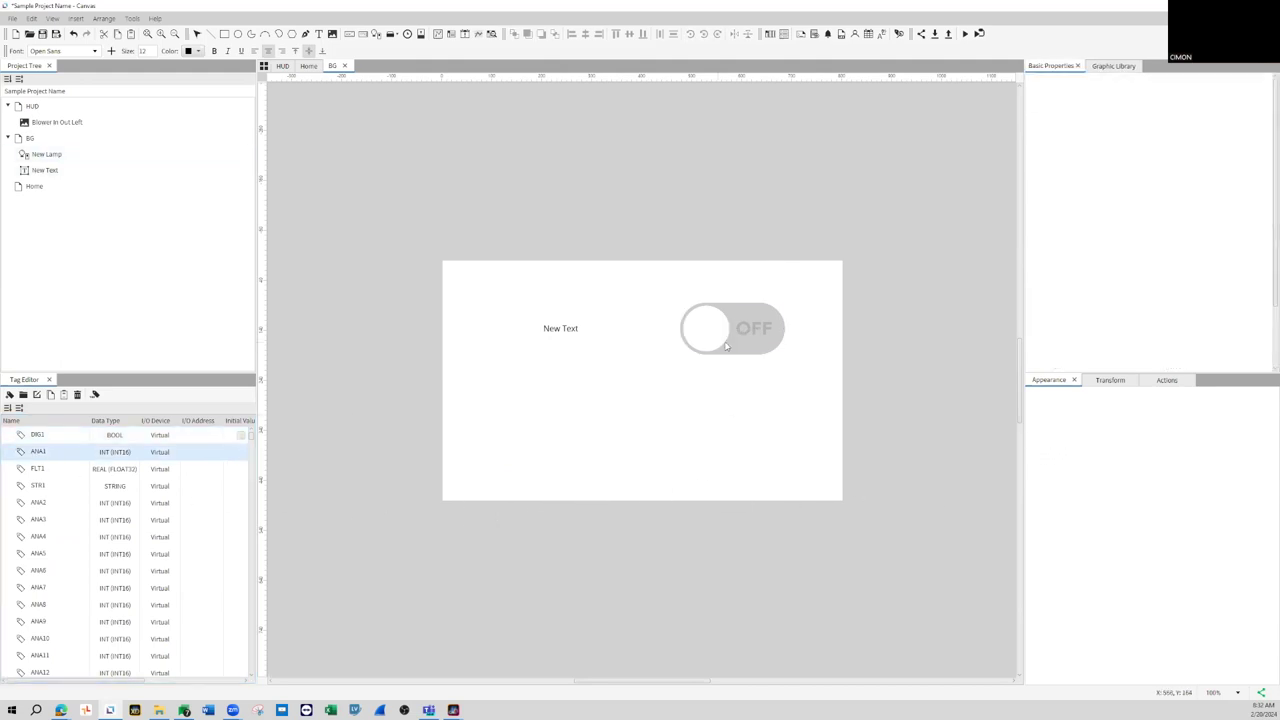
- Review the Visibility binding of the text object and the list of tags offered for it
click(556, 337)
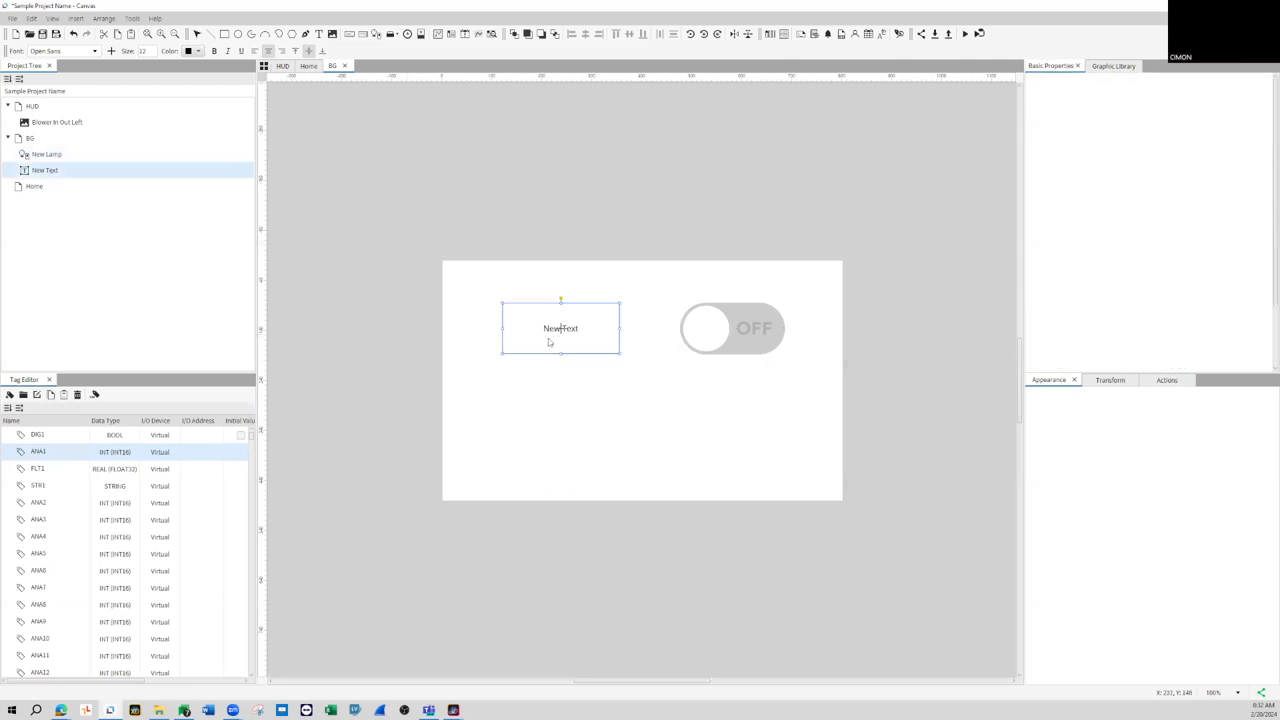
click(41, 438)
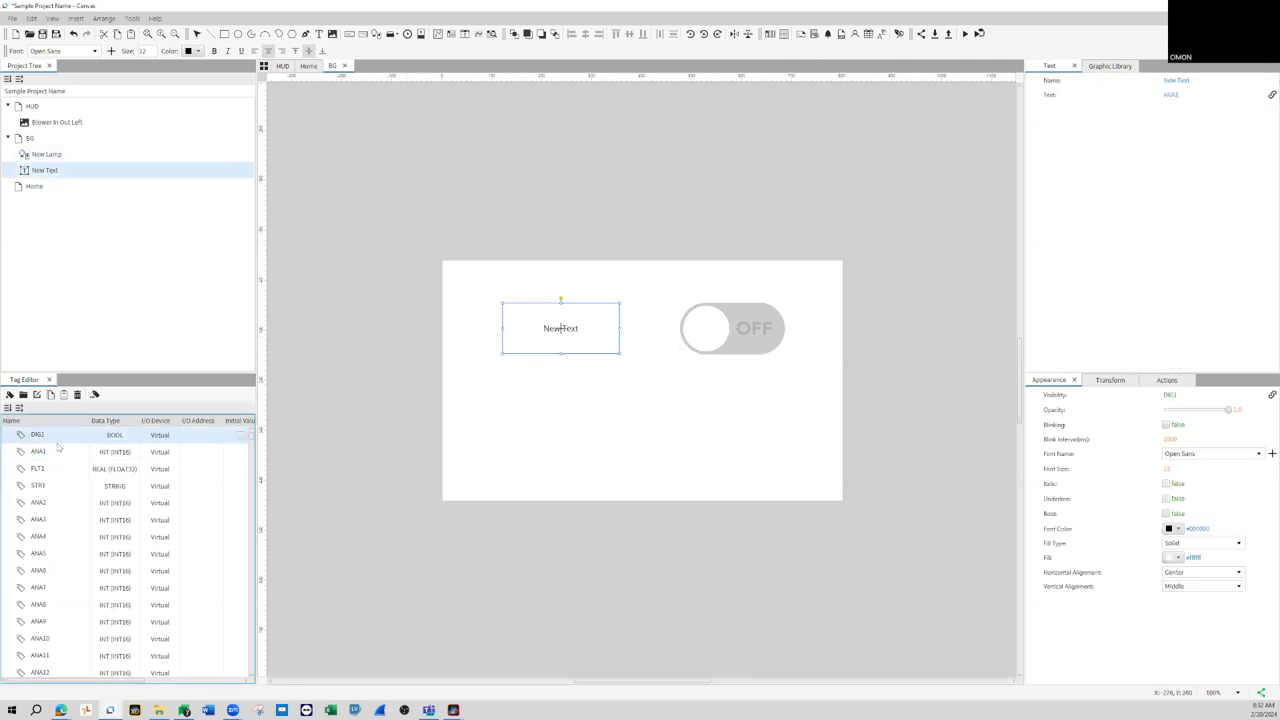
click(1178, 397)
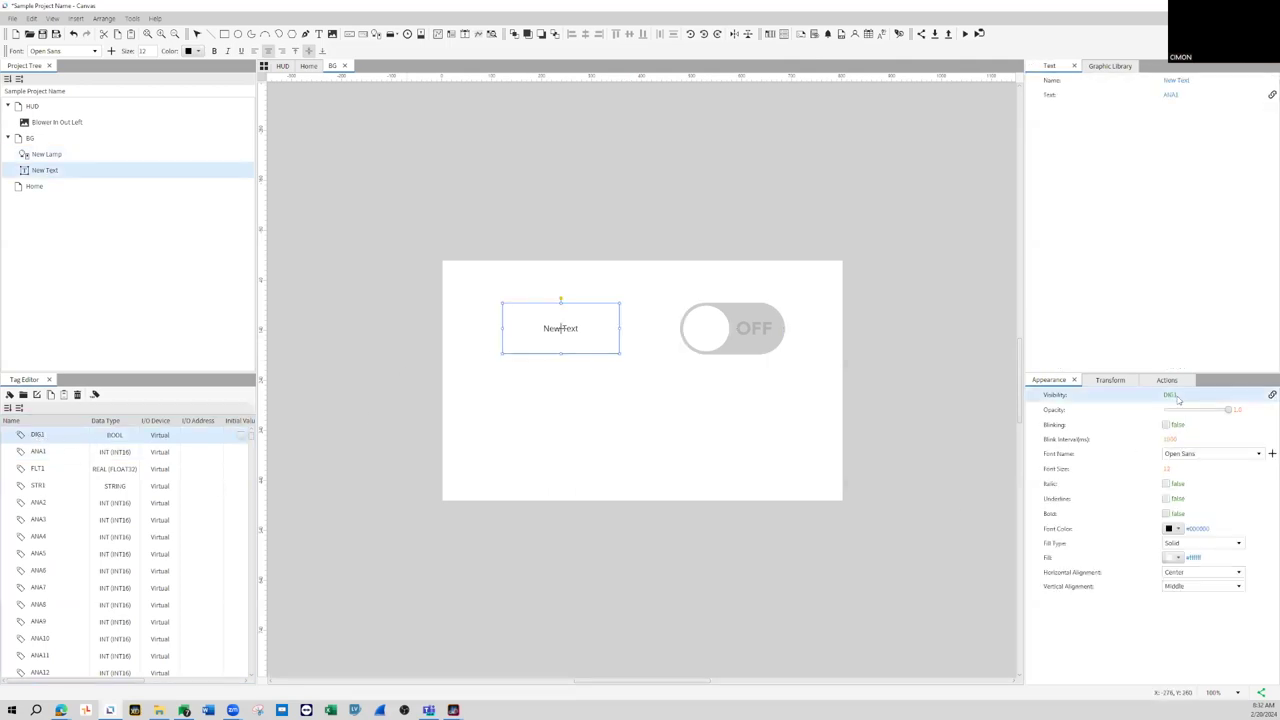
click(1270, 396)
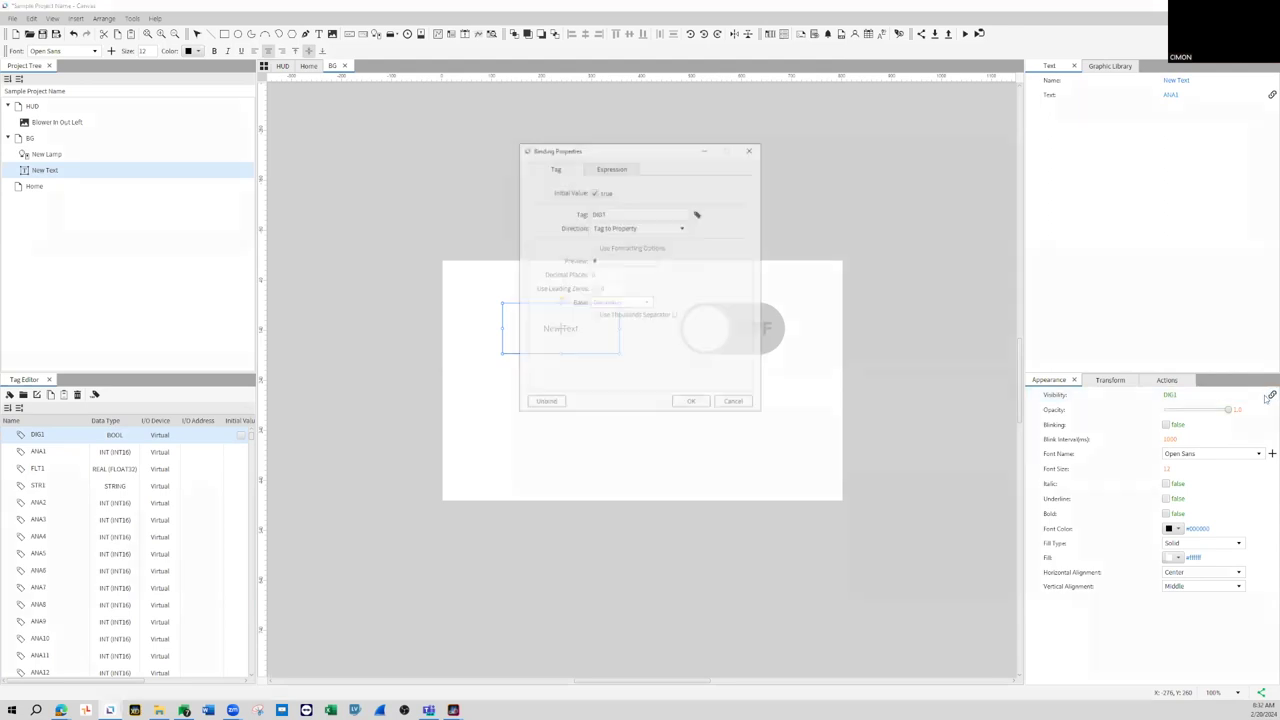
click(697, 215)
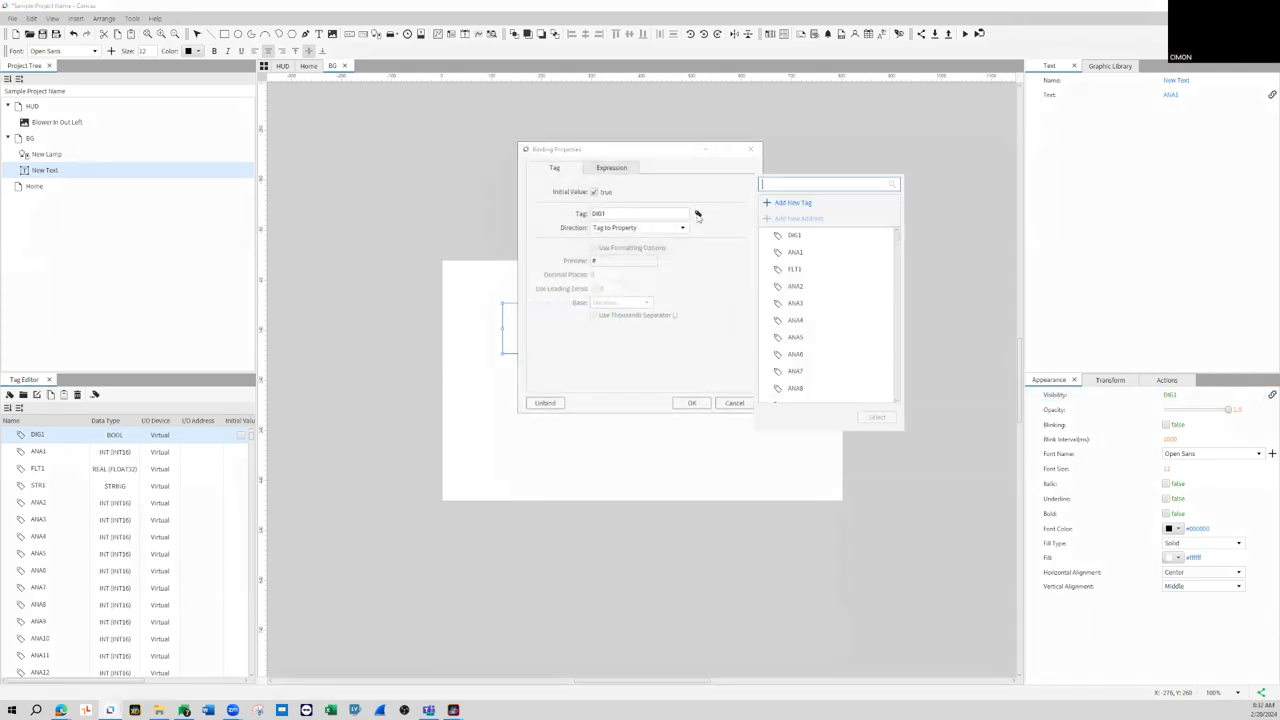
click(752, 149)
click(752, 149)
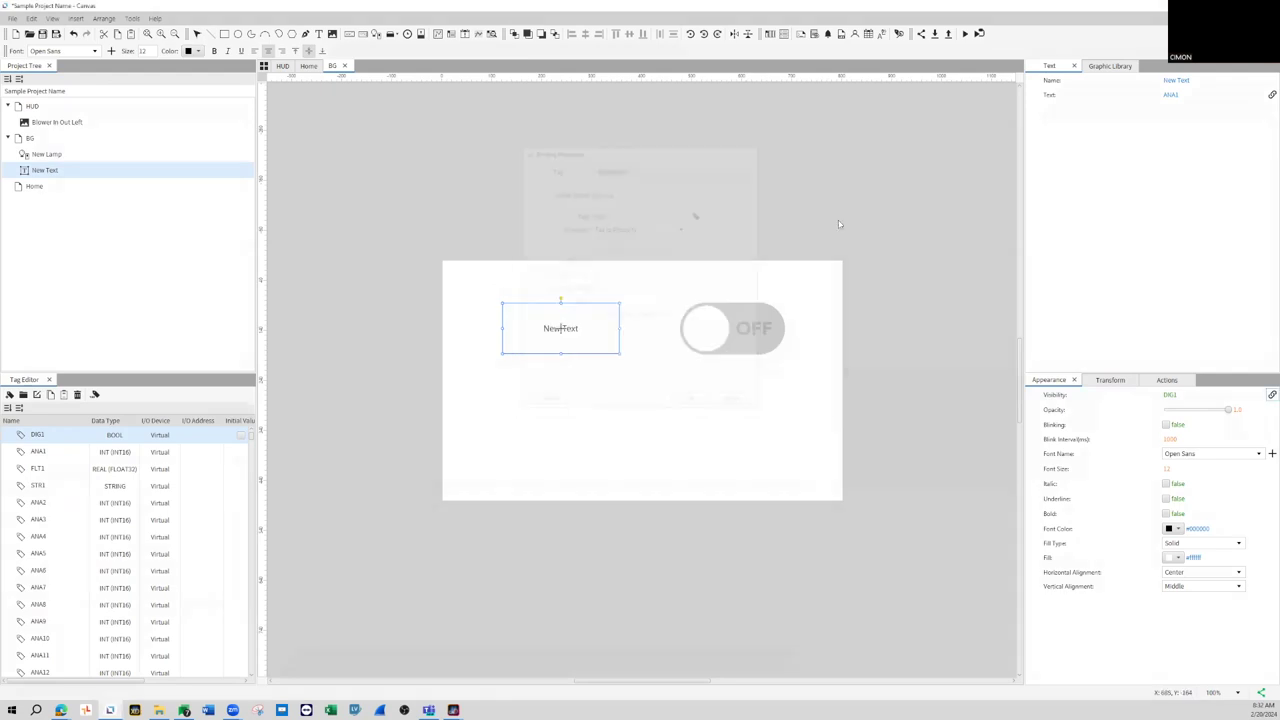
- Replace the toggle switch beside the text with a newly drawn Switch/Lamp and bind its State to DIG1
click(841, 304)
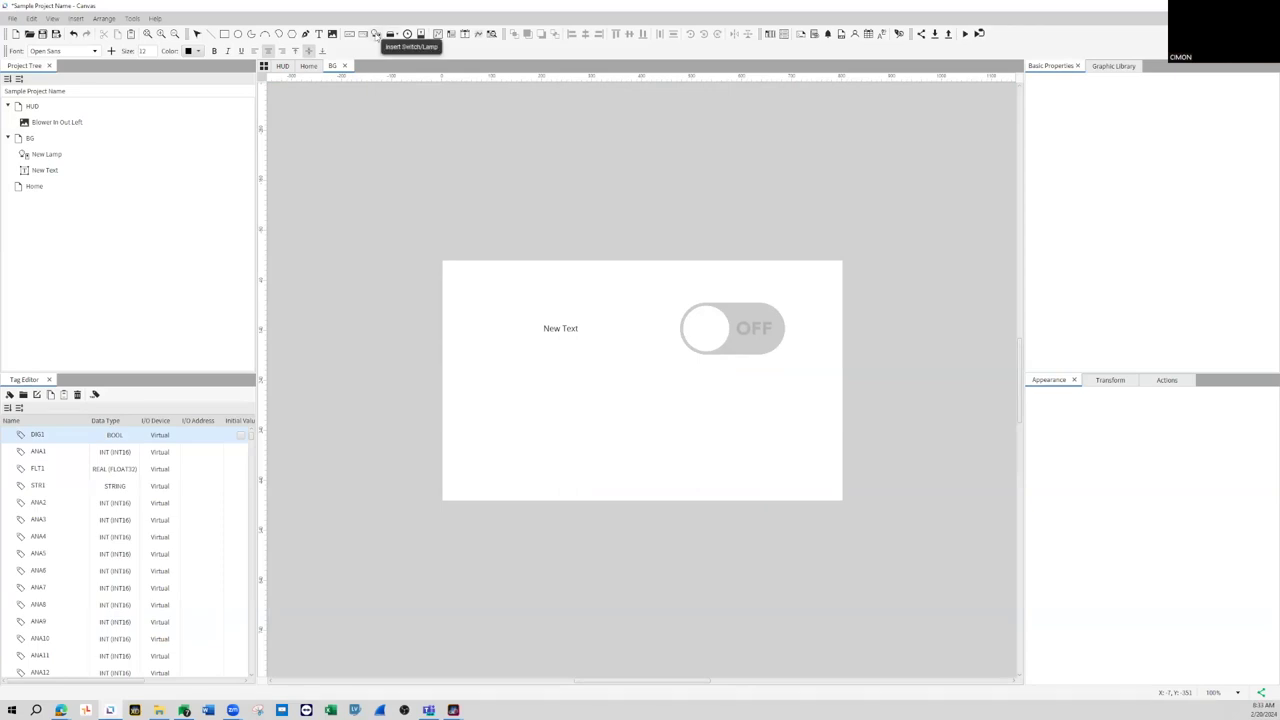
click(76, 19)
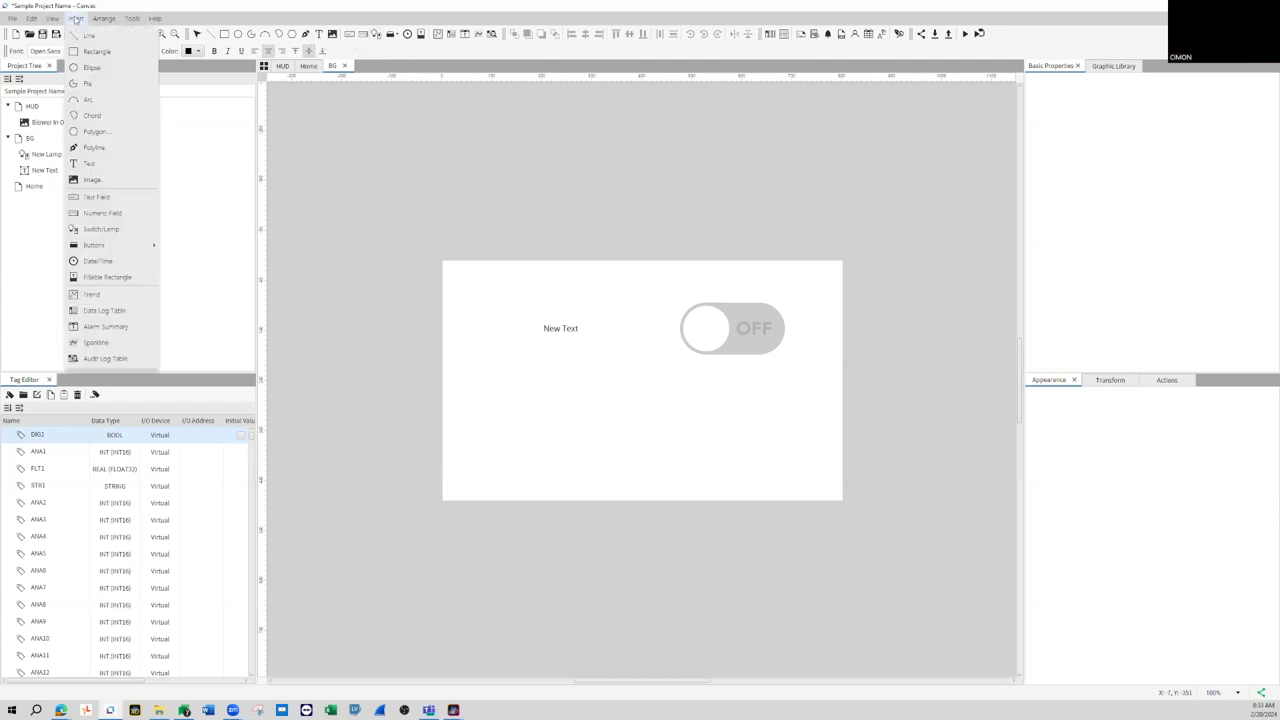
click(80, 229)
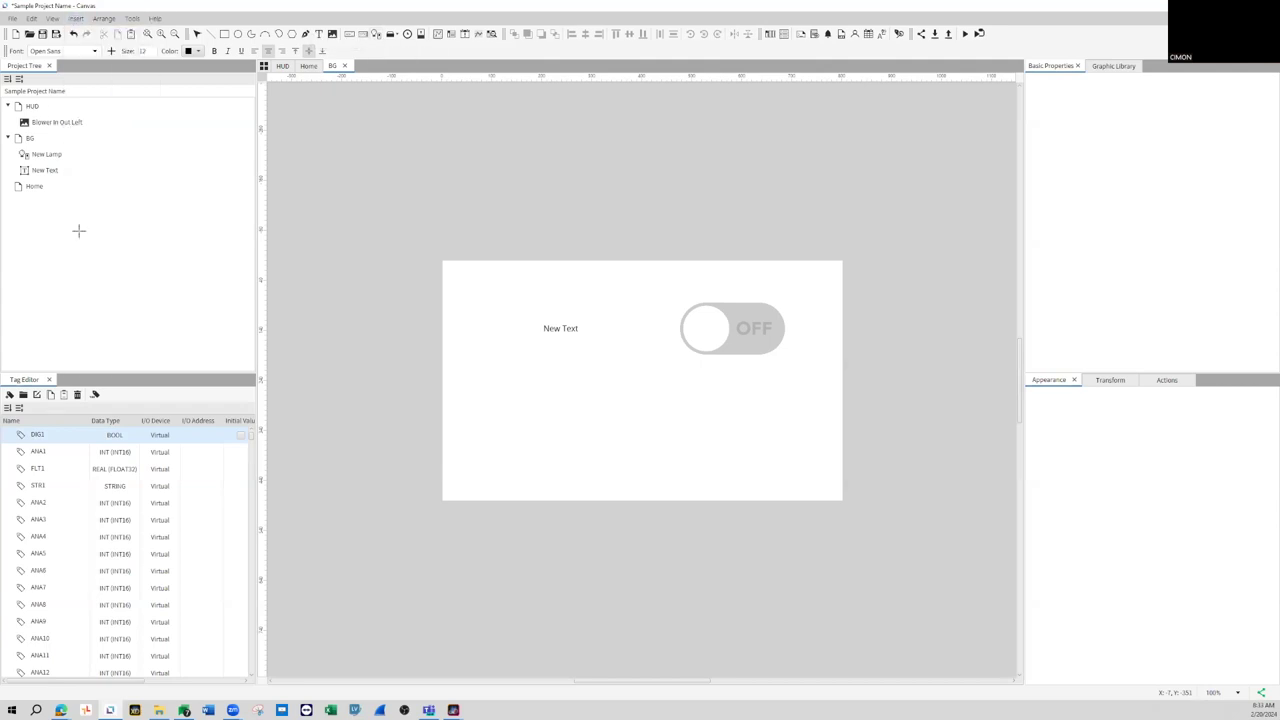
drag(634, 397, 757, 337)
click(735, 315)
key(Delete)
drag(35, 438, 720, 348)
click(1174, 108)
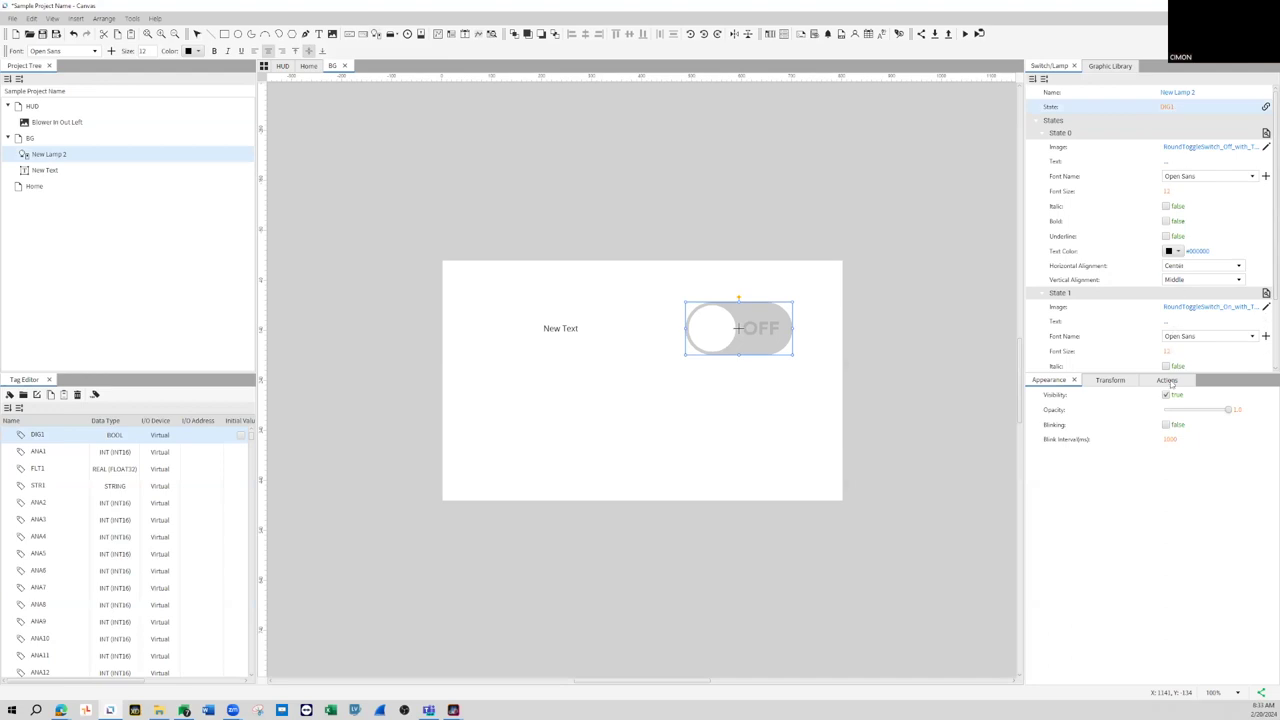
- Give the new switch an On Press action with a local Toggle Tag Value command for the DIG1 tag
click(1167, 381)
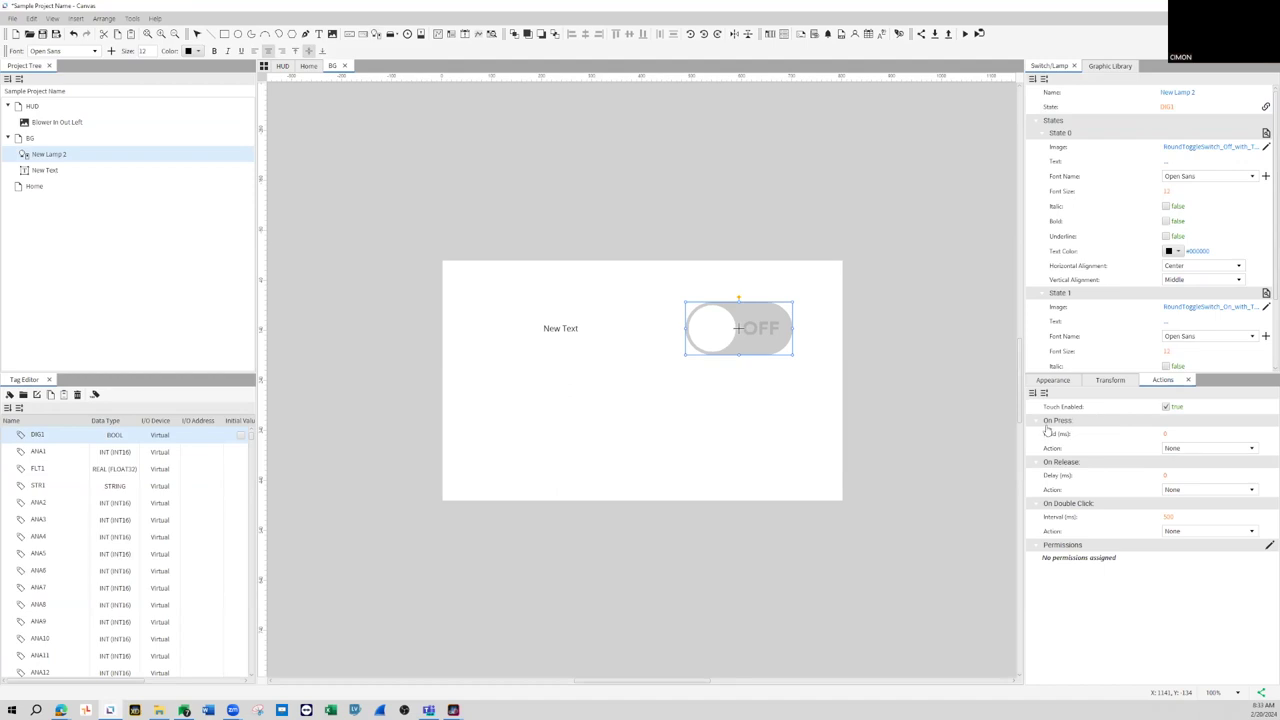
click(1167, 451)
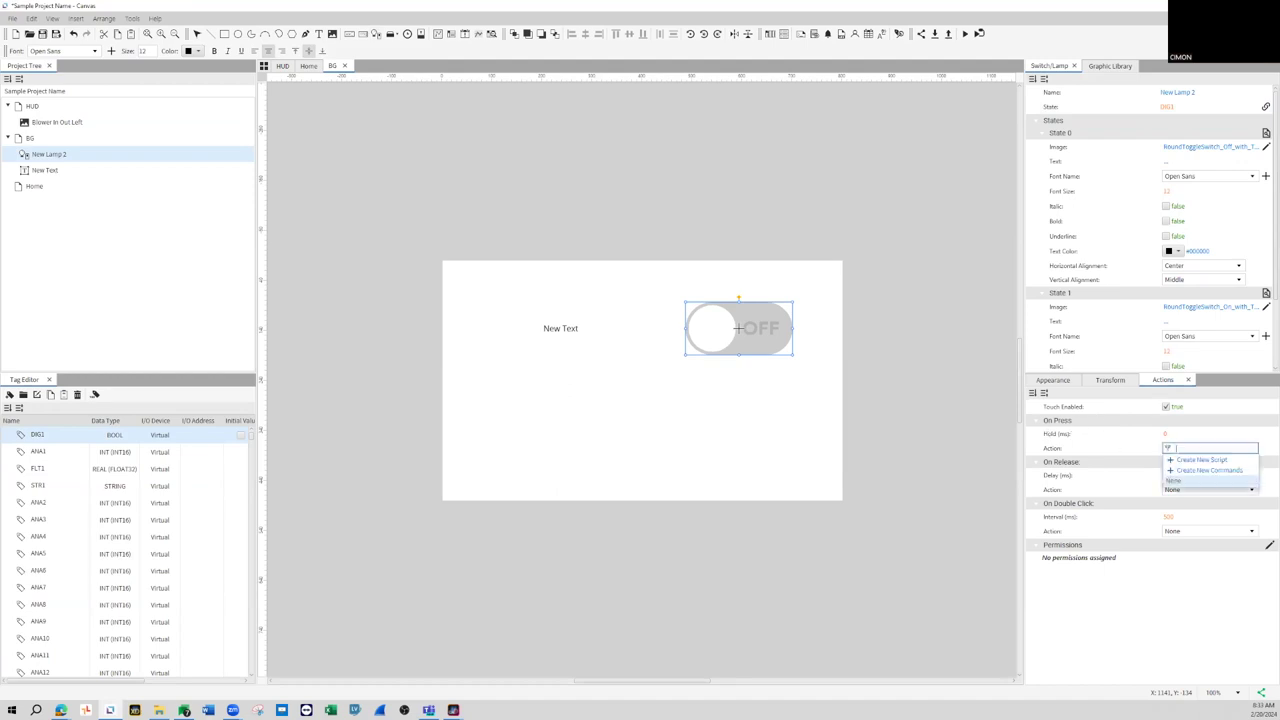
click(1199, 471)
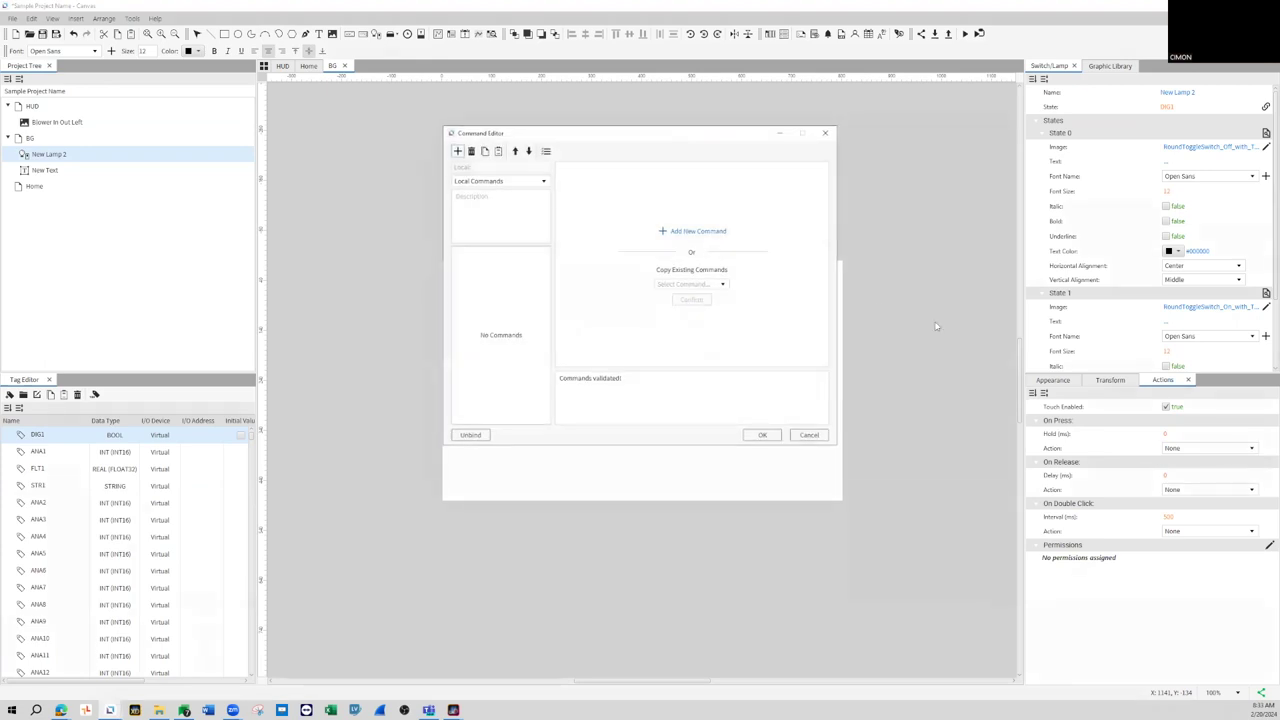
click(702, 233)
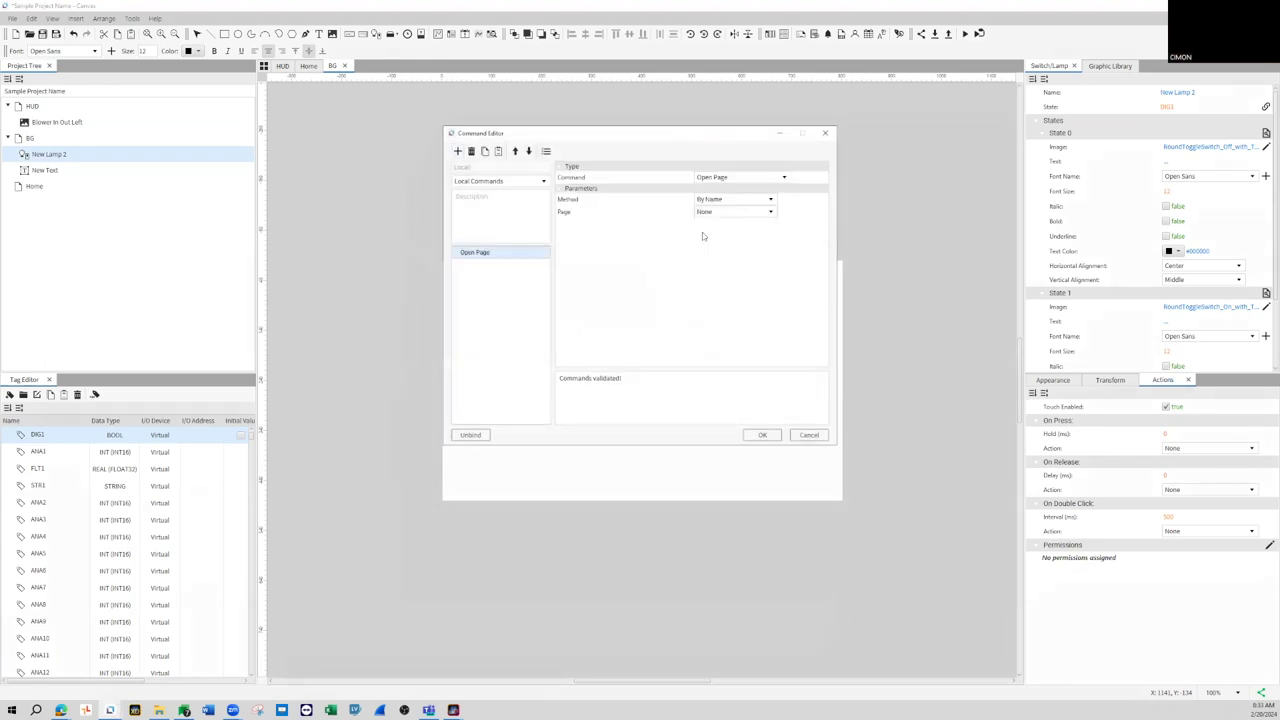
click(711, 178)
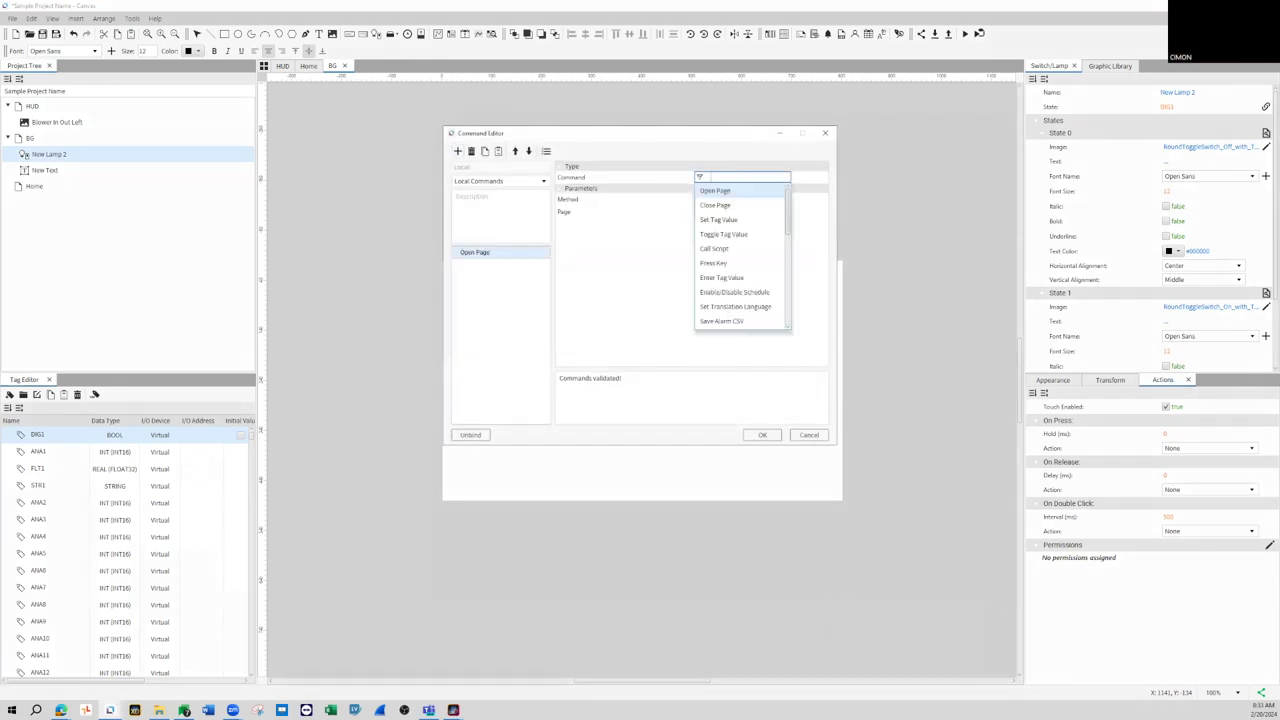
click(746, 236)
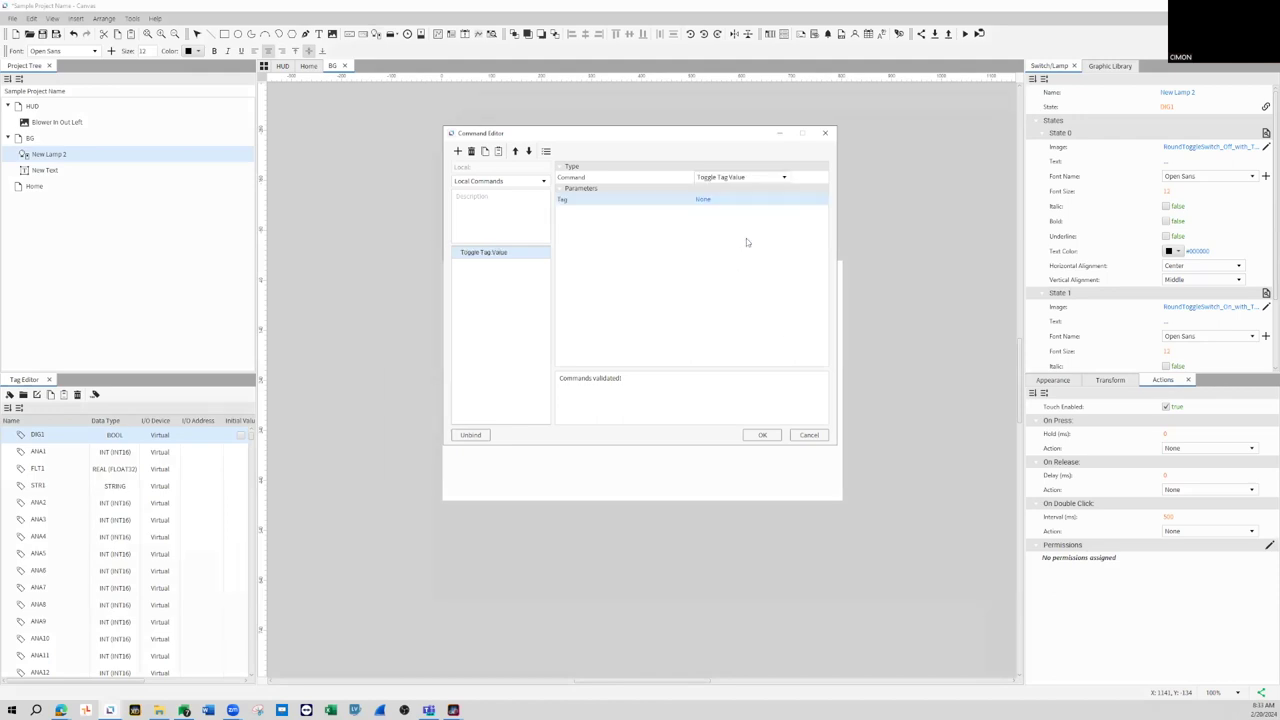
click(703, 200)
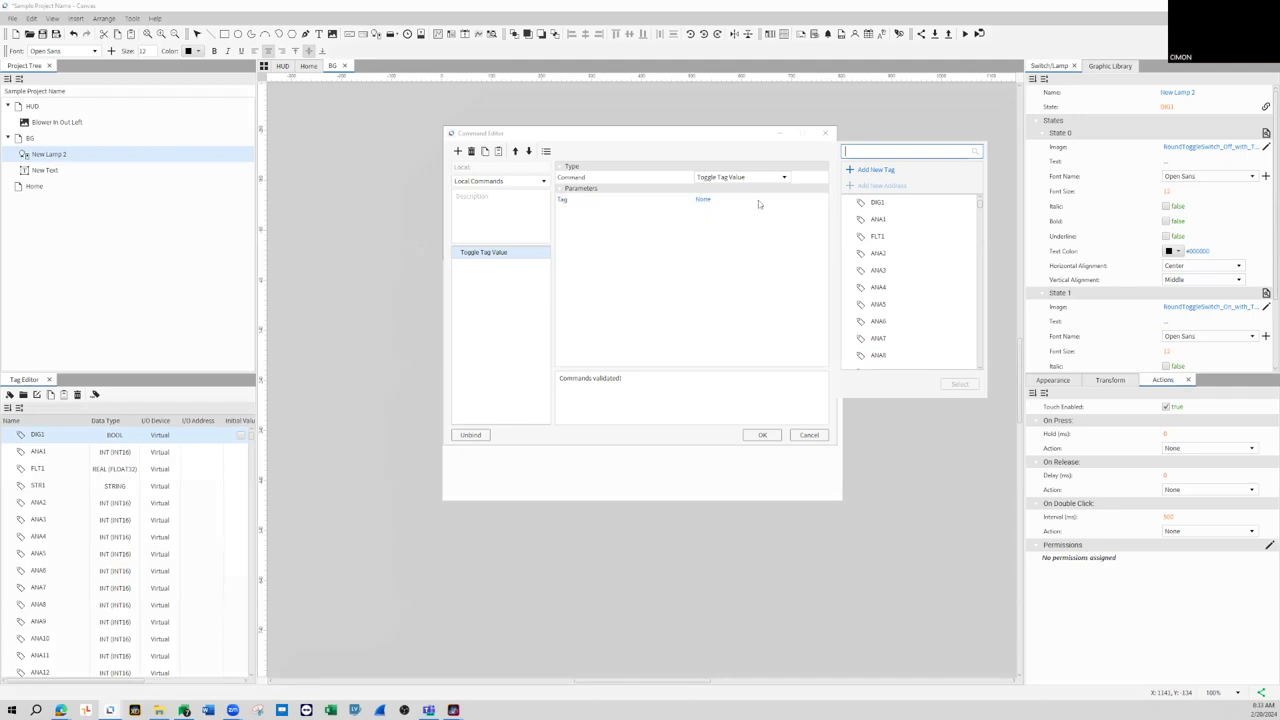
click(878, 205)
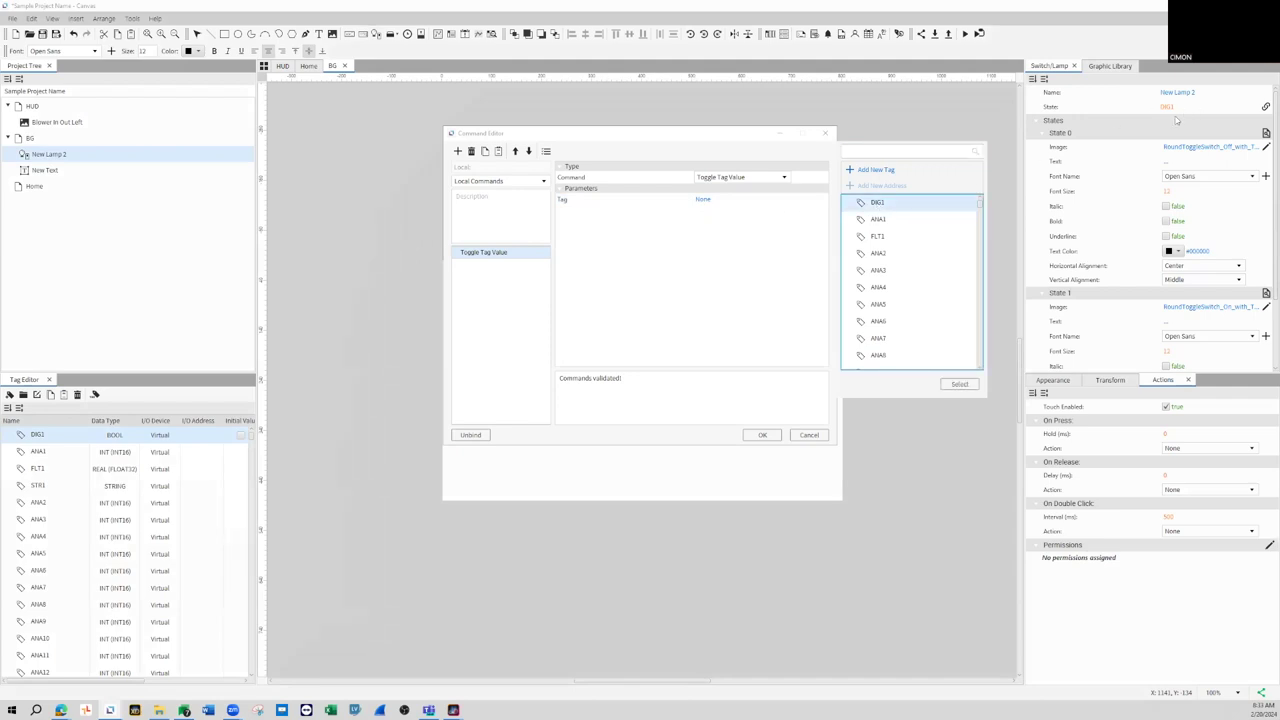
click(959, 384)
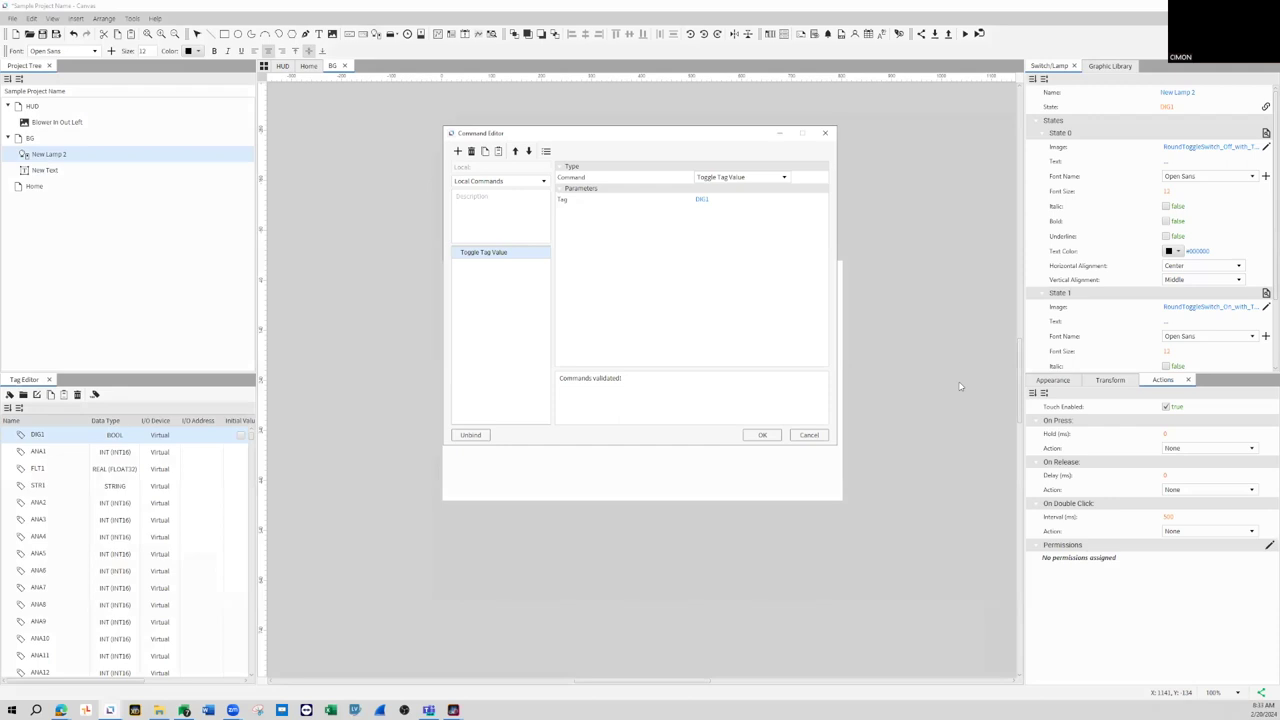
click(764, 435)
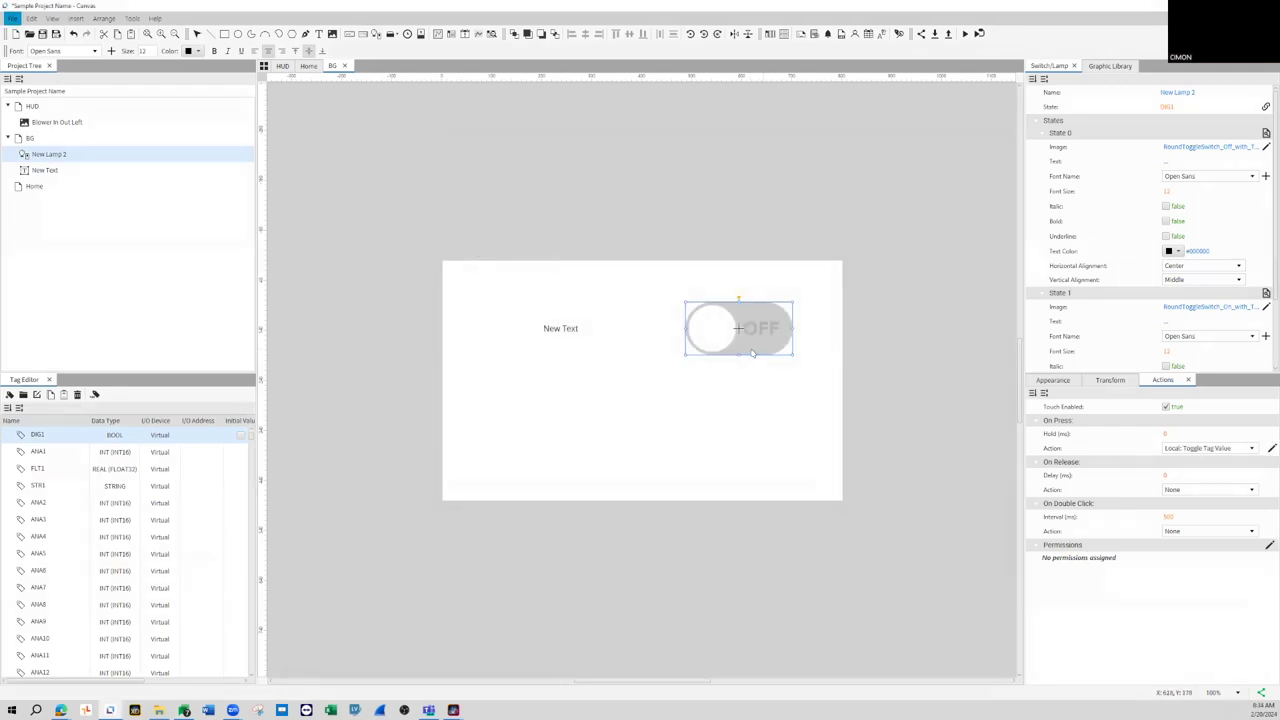
- Nudge the toggle switch slightly left, move the text slightly right toward it, and show the text's appearance properties
drag(736, 350, 737, 344)
drag(742, 344, 742, 344)
click(466, 385)
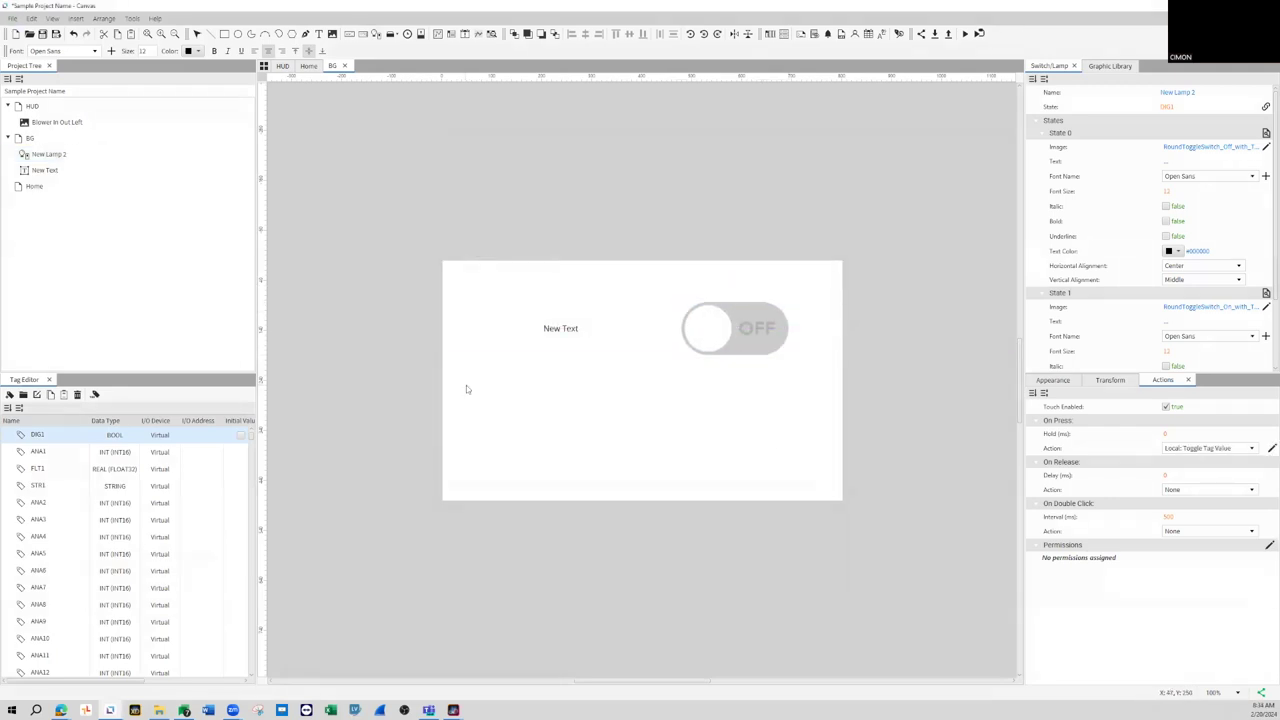
click(556, 330)
mouse_move(593, 331)
mouse_down()
mouse_move(628, 335)
mouse_move(603, 337)
mouse_up()
click(1051, 380)
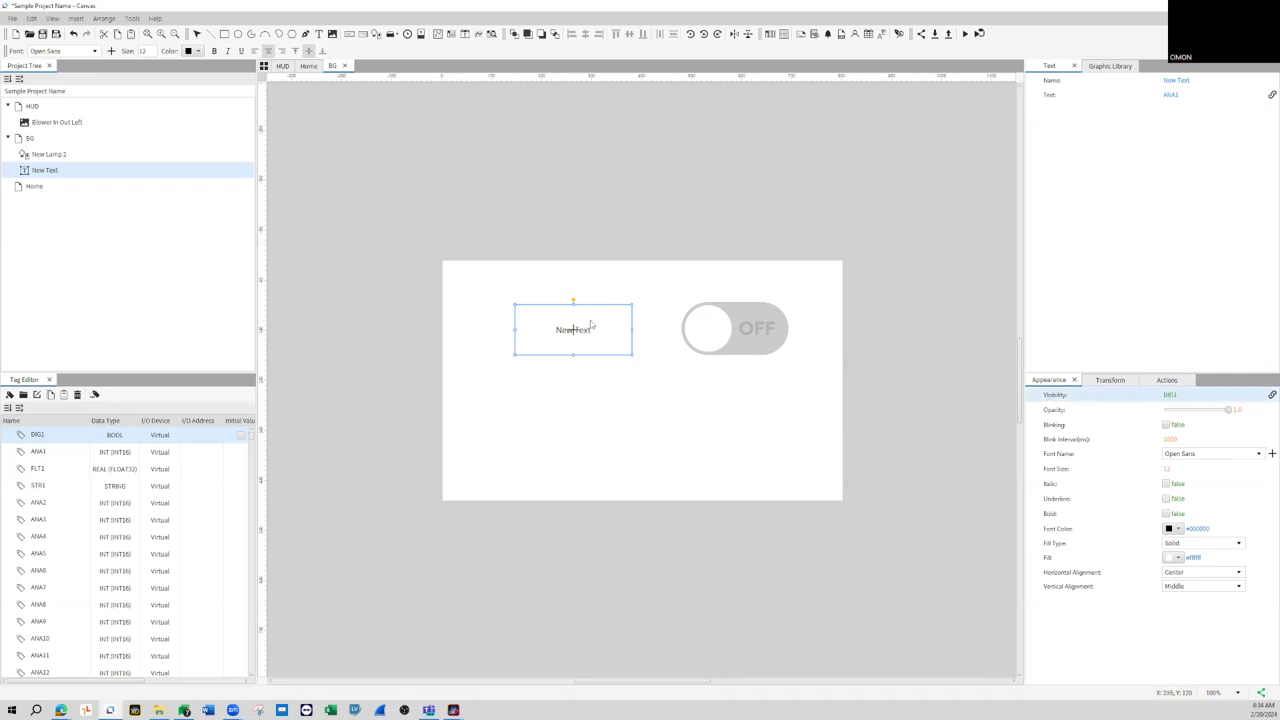
- Set the project's Starting Page to BG
click(965, 34)
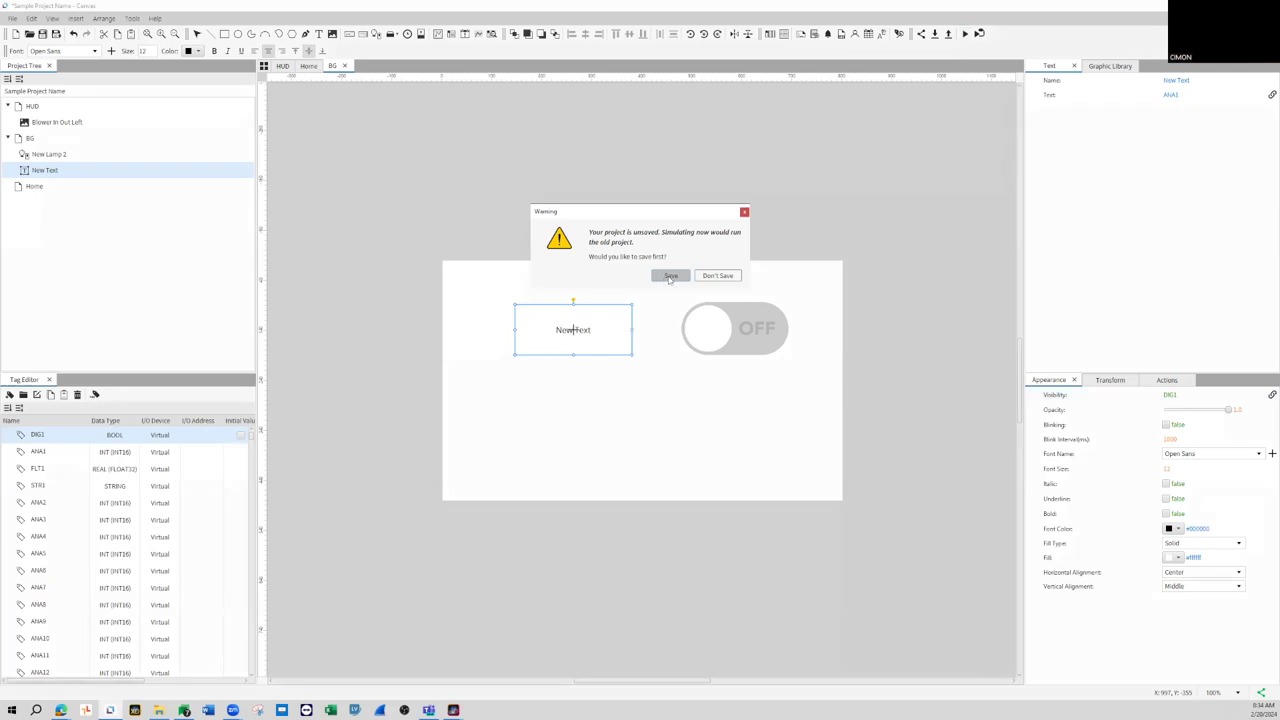
click(744, 211)
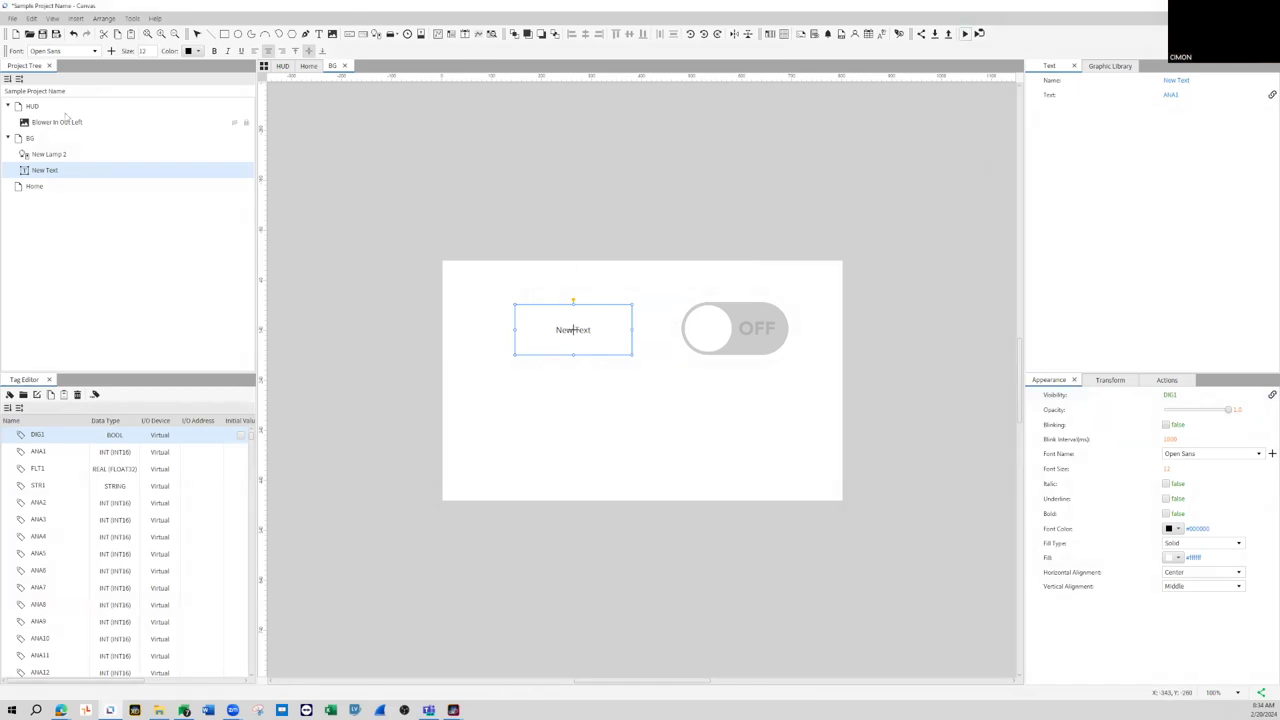
click(36, 94)
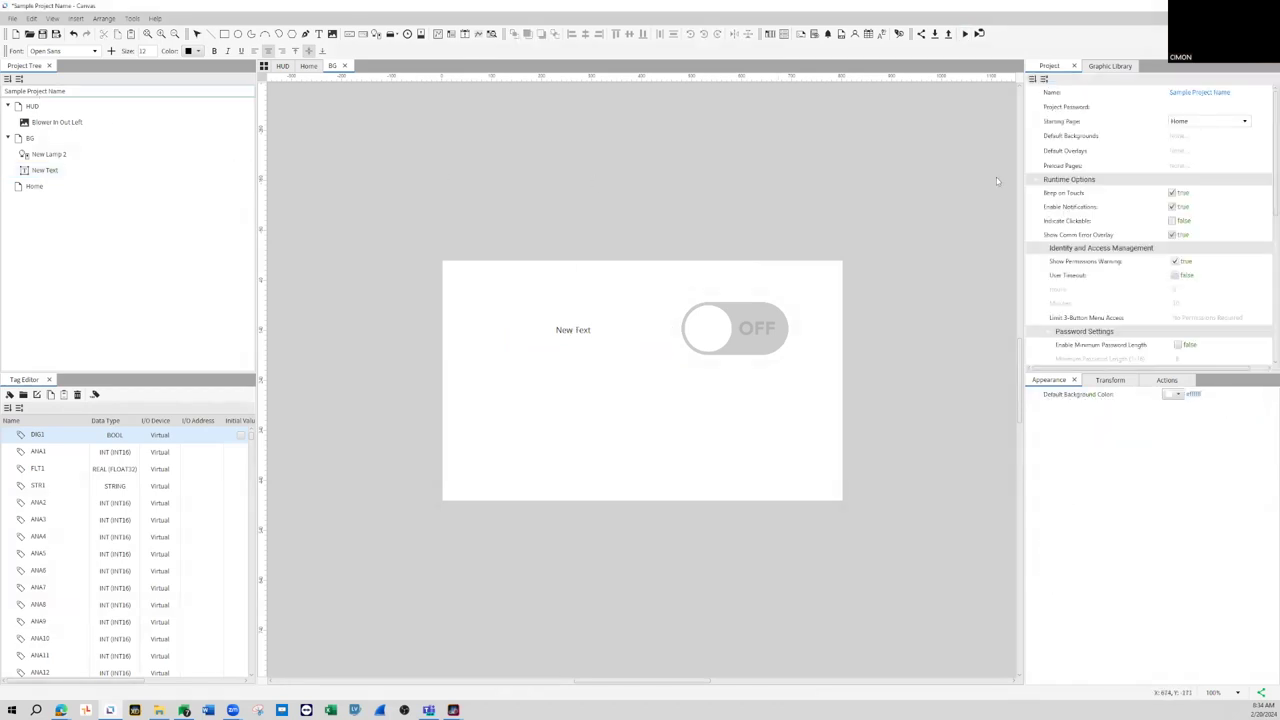
click(1210, 121)
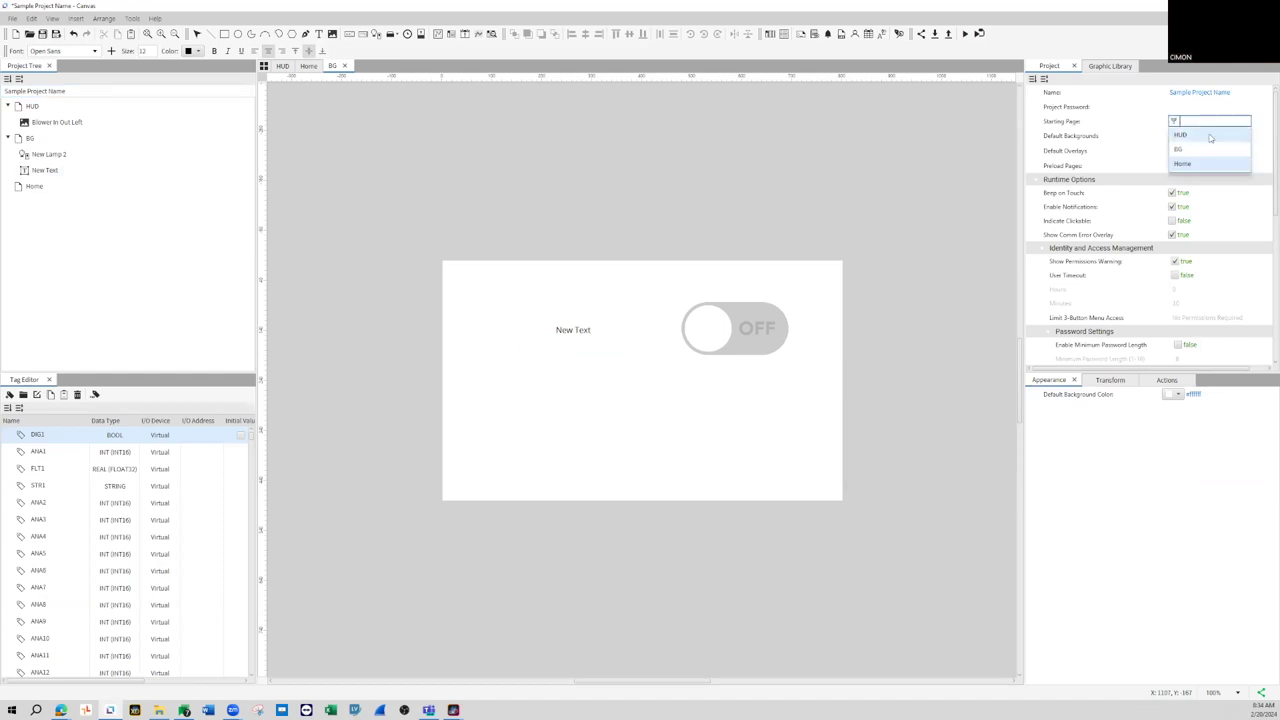
click(1212, 149)
click(809, 189)
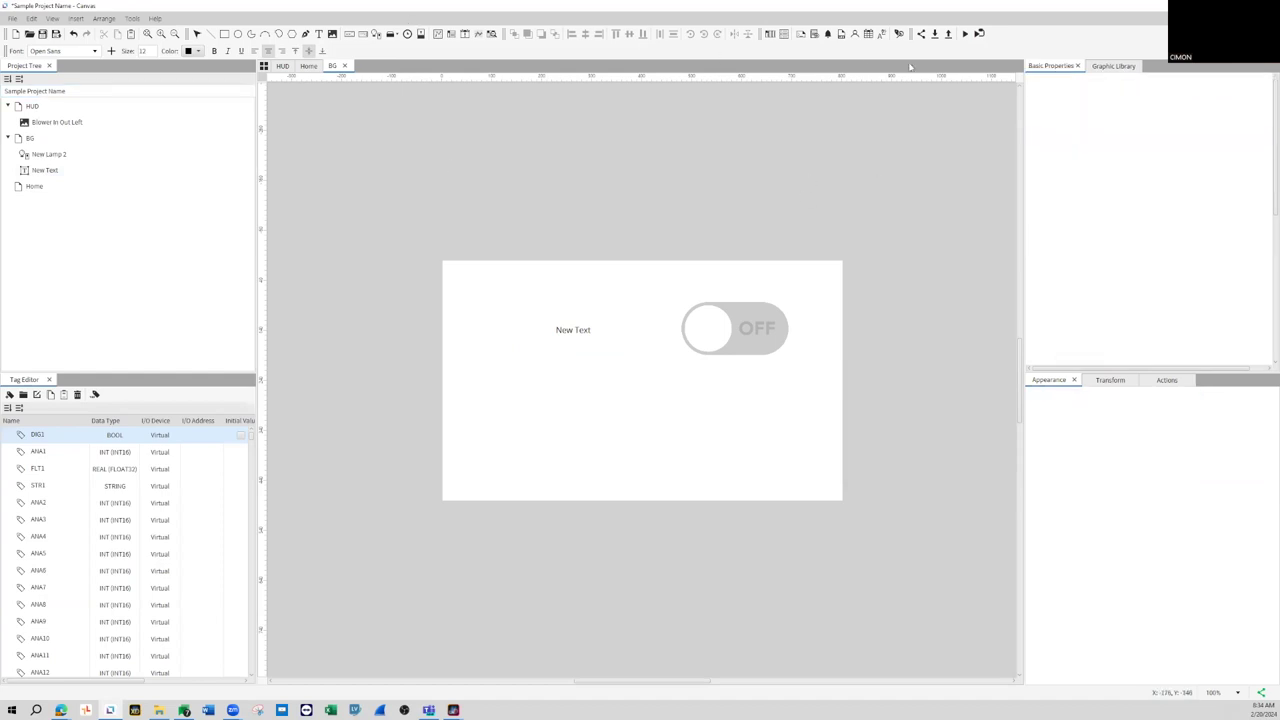
- Run the project in the simulator, turn the toggle switch on, and set the ANA1 tag value to 123
click(966, 34)
click(668, 277)
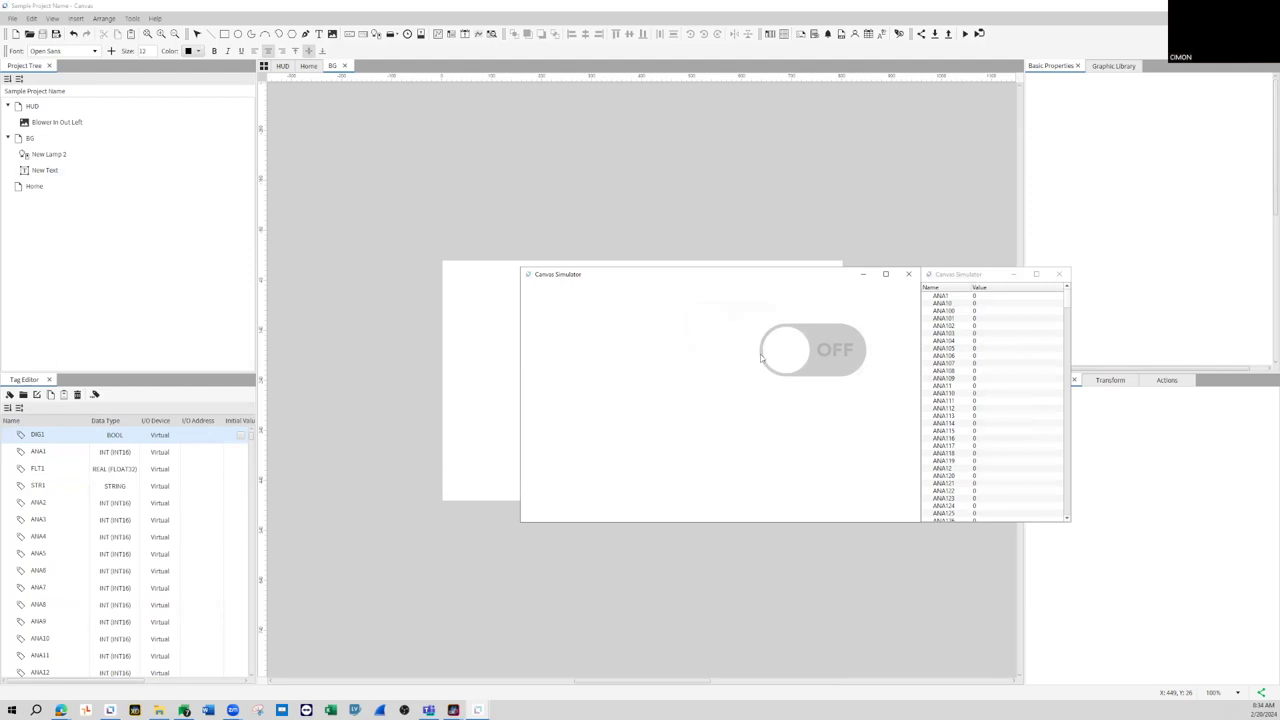
click(816, 348)
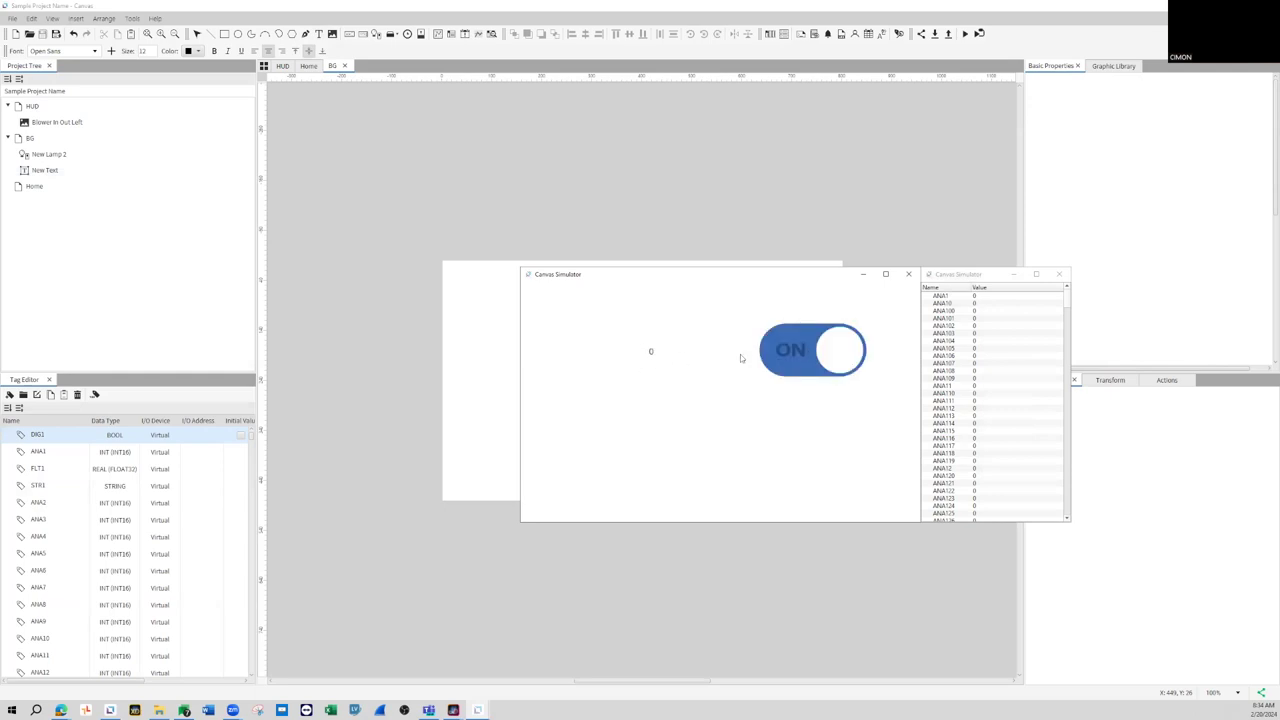
click(975, 296)
text(123)
key(Return)
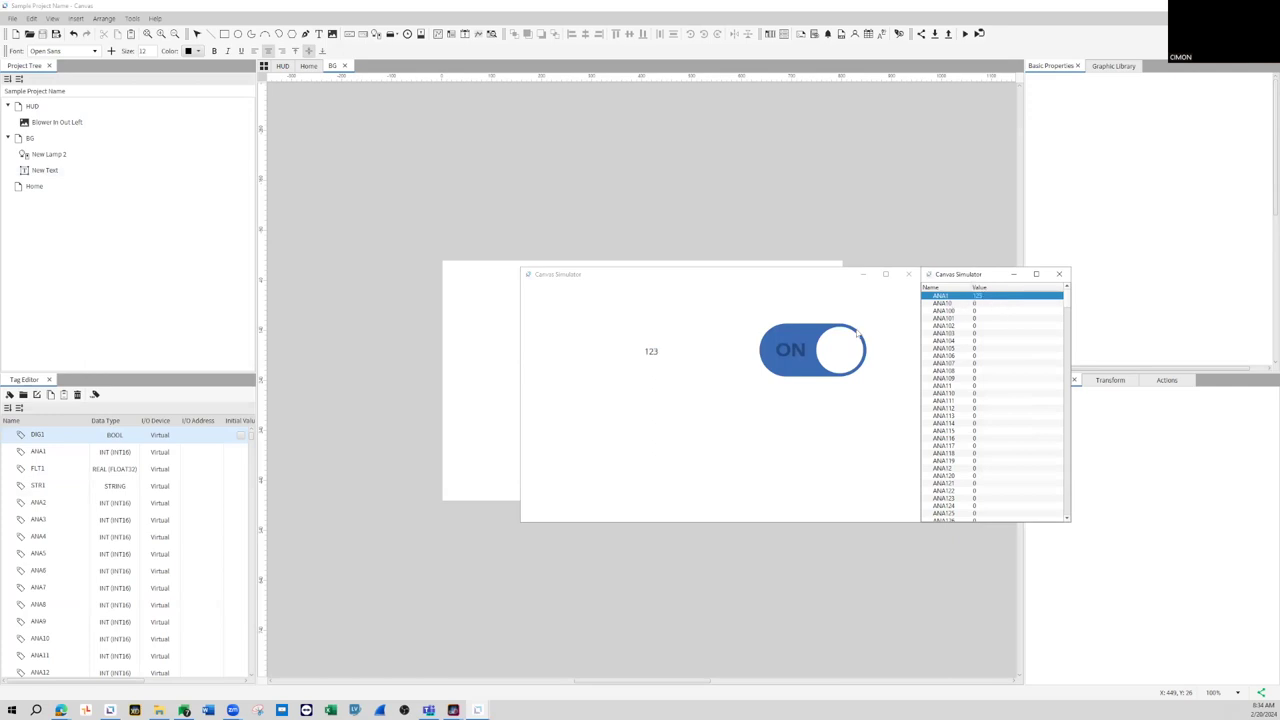
- Test the toggle switch a few more times in the running simulation and close the simulator
click(788, 356)
click(790, 356)
click(818, 346)
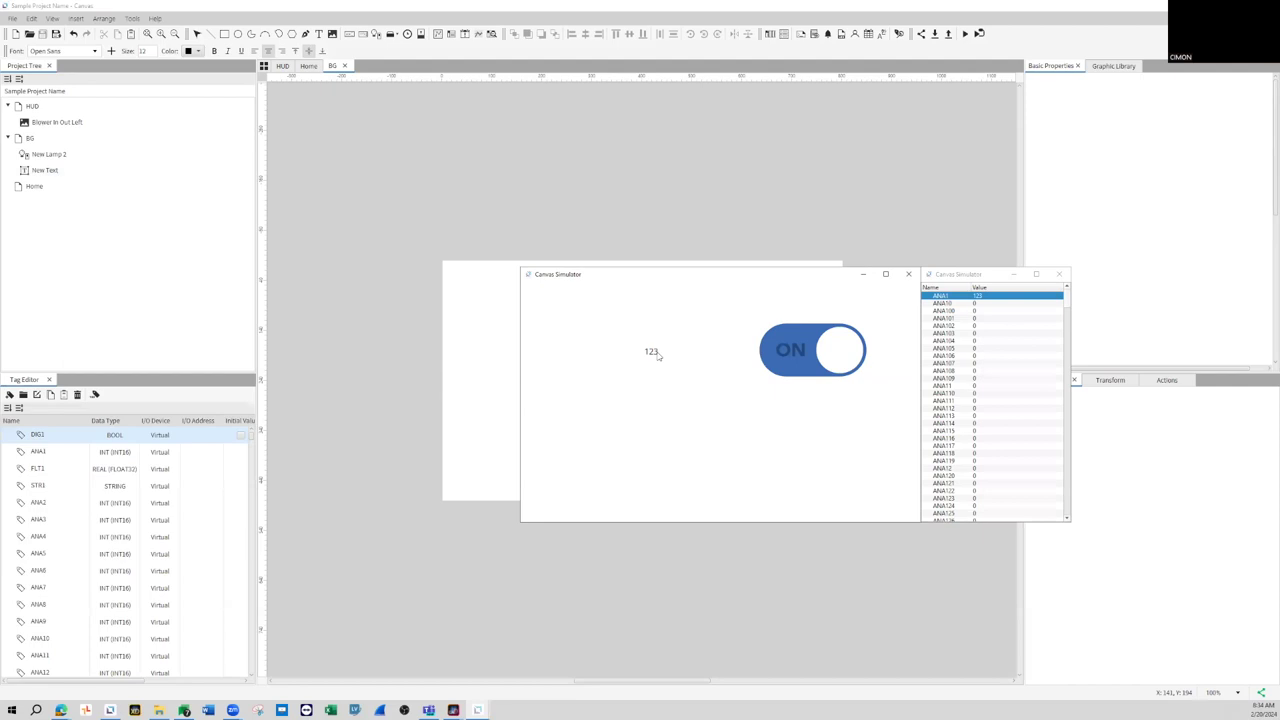
click(808, 368)
click(908, 274)
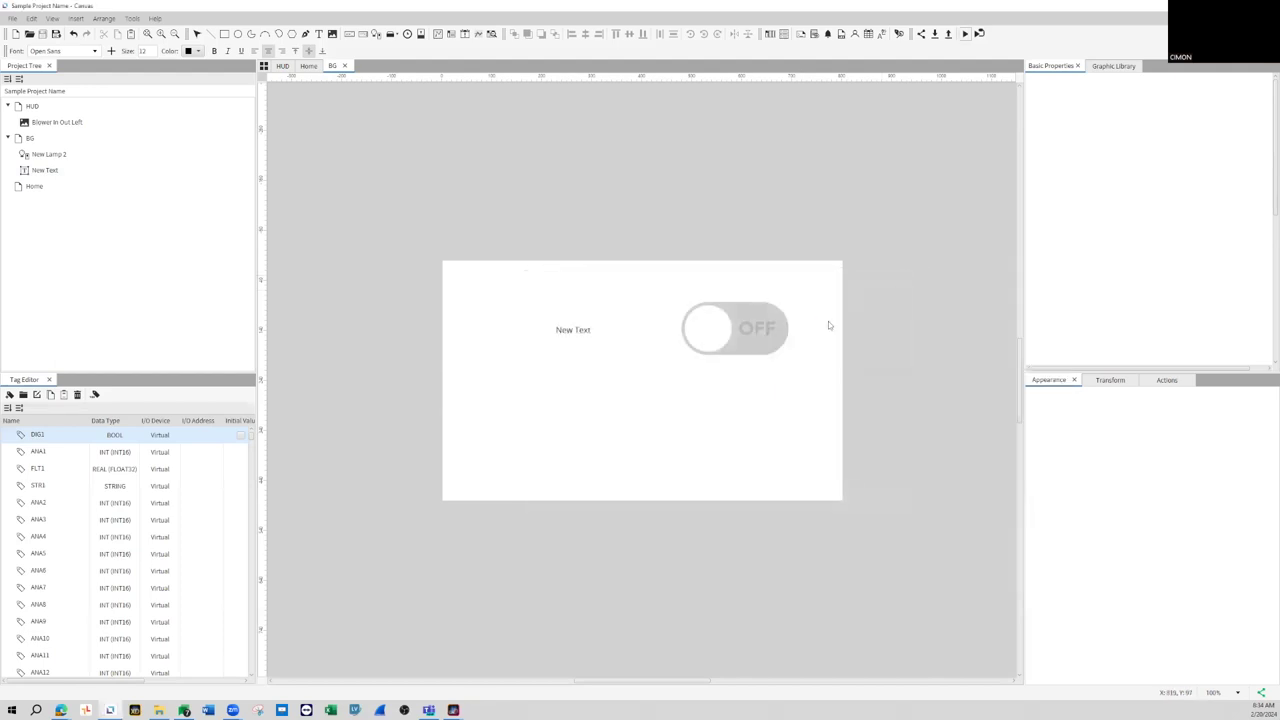
- Select the toggle switch on the BG page and review its State 0 and State 1 properties and the option to add states
click(770, 332)
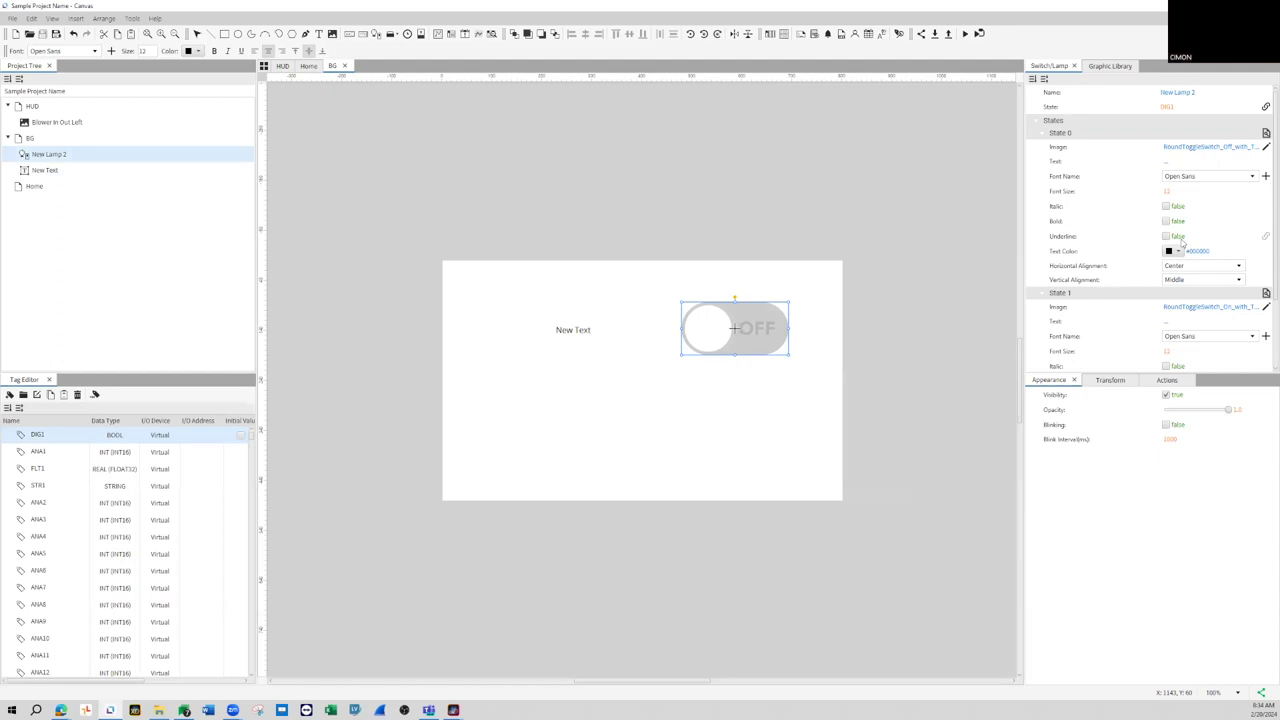
scroll(1120, 260, down, 3)
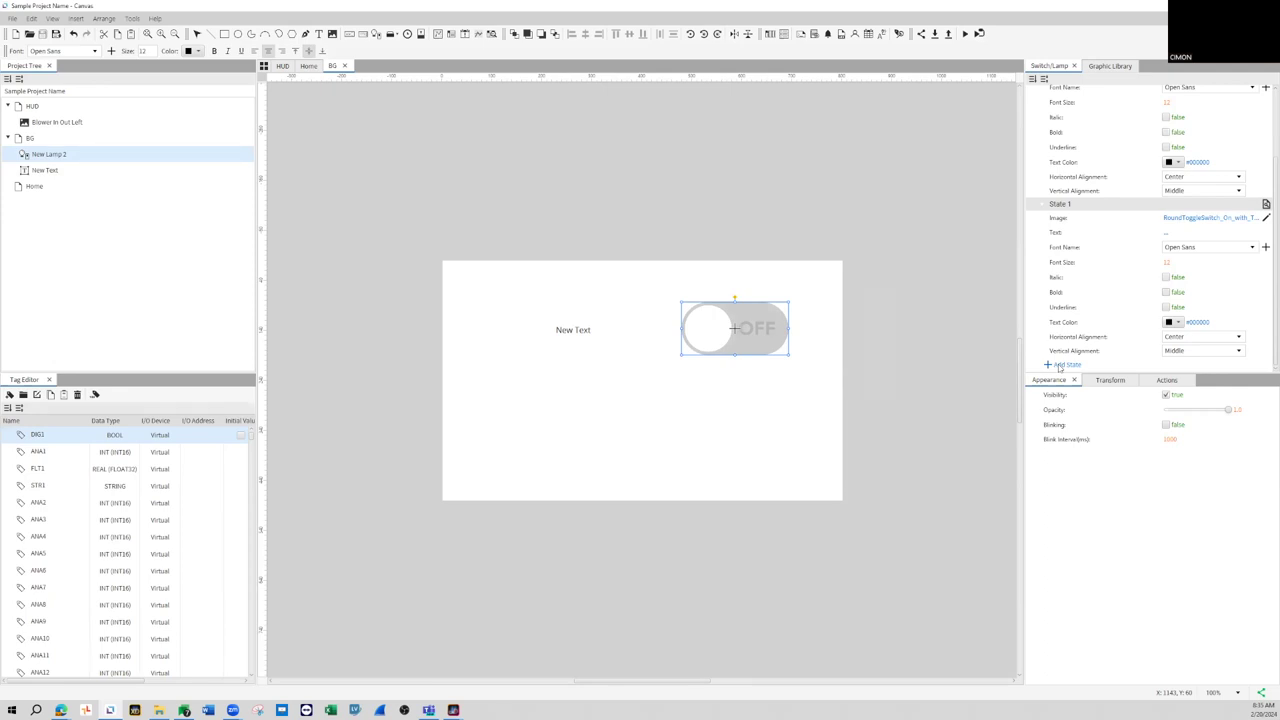
click(814, 471)
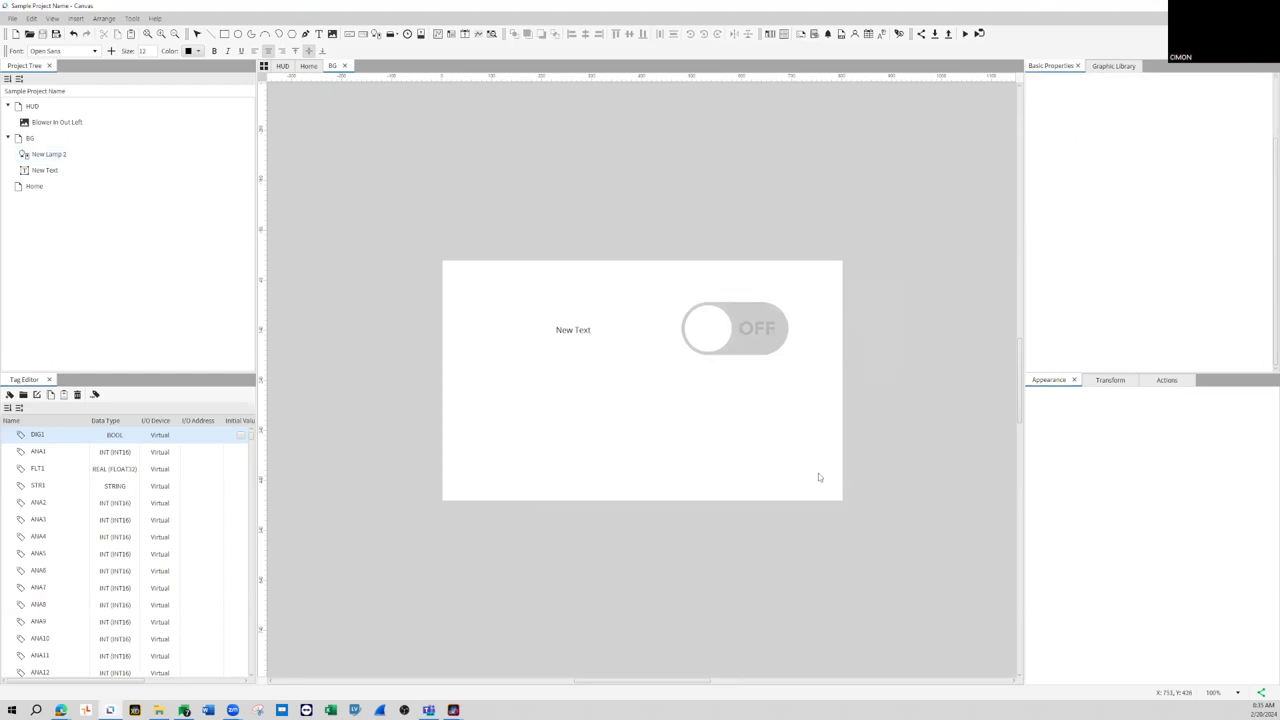
click(703, 331)
click(912, 411)
- Switch to the Google Slides presentation, view the Utilize Object Grouping slide, and return to Canvas
mouse_move(60, 710)
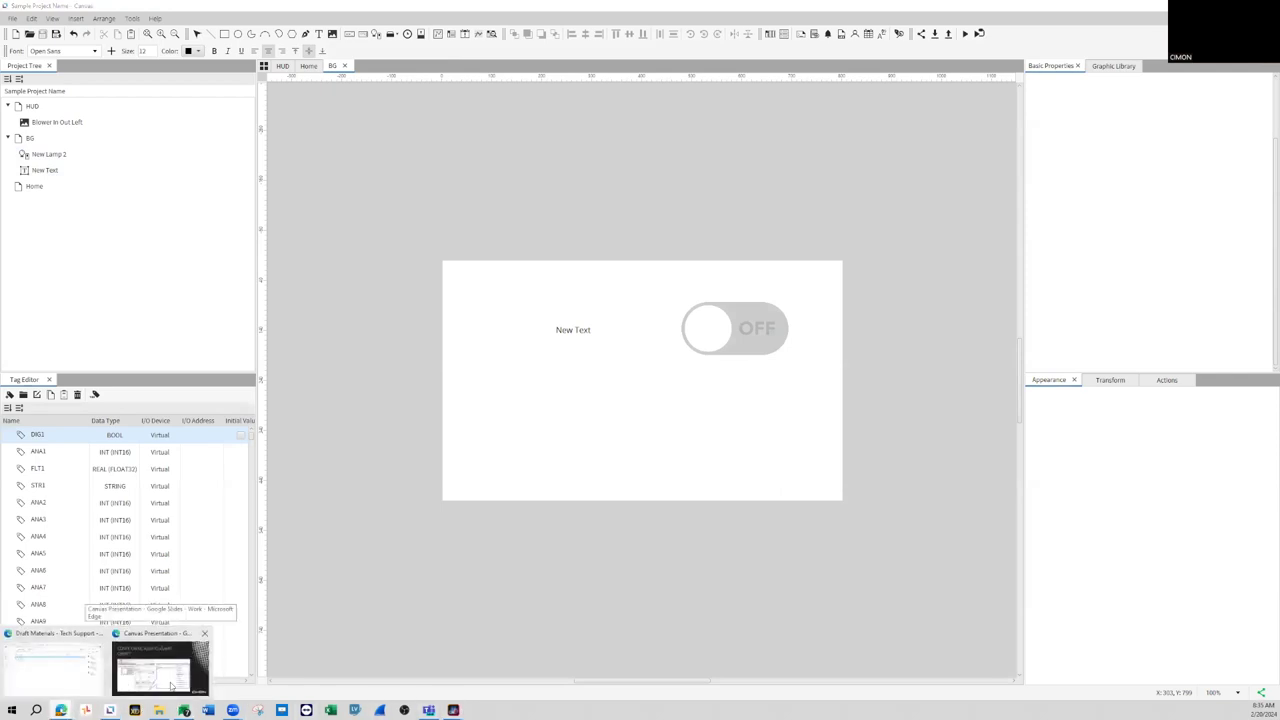
click(162, 668)
key(Right)
key(Right)
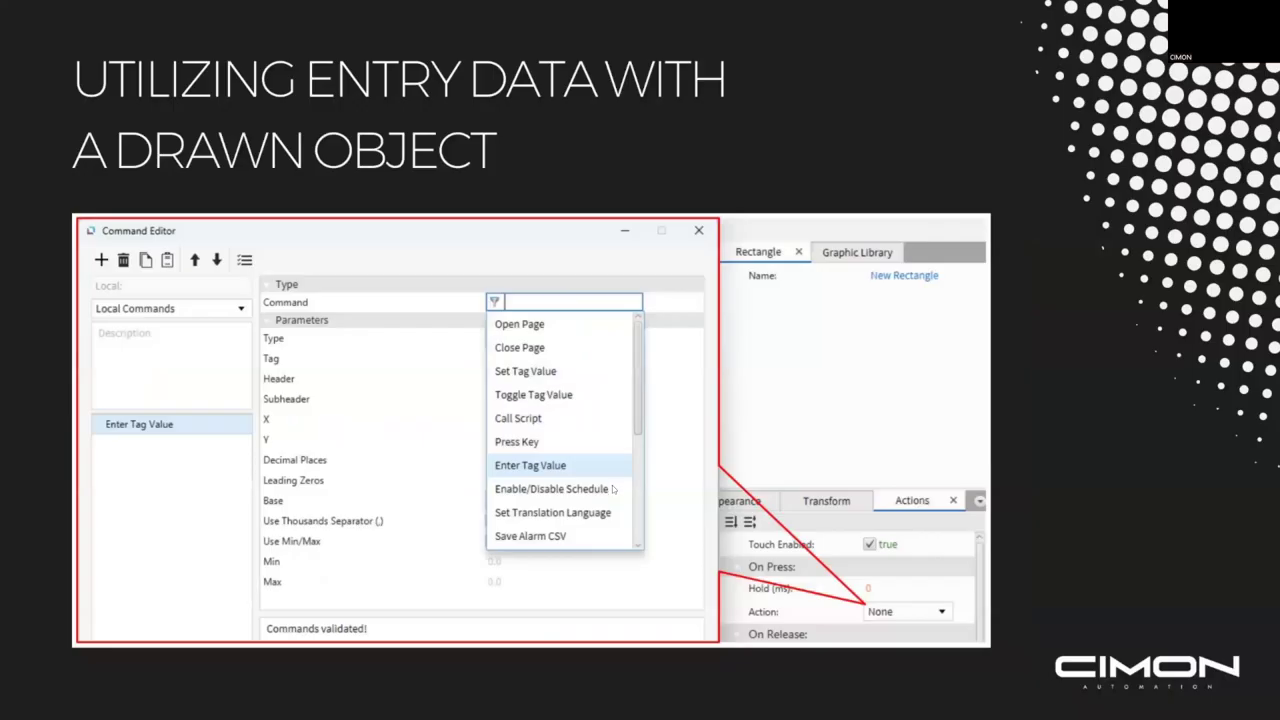
key(Left)
key(Right)
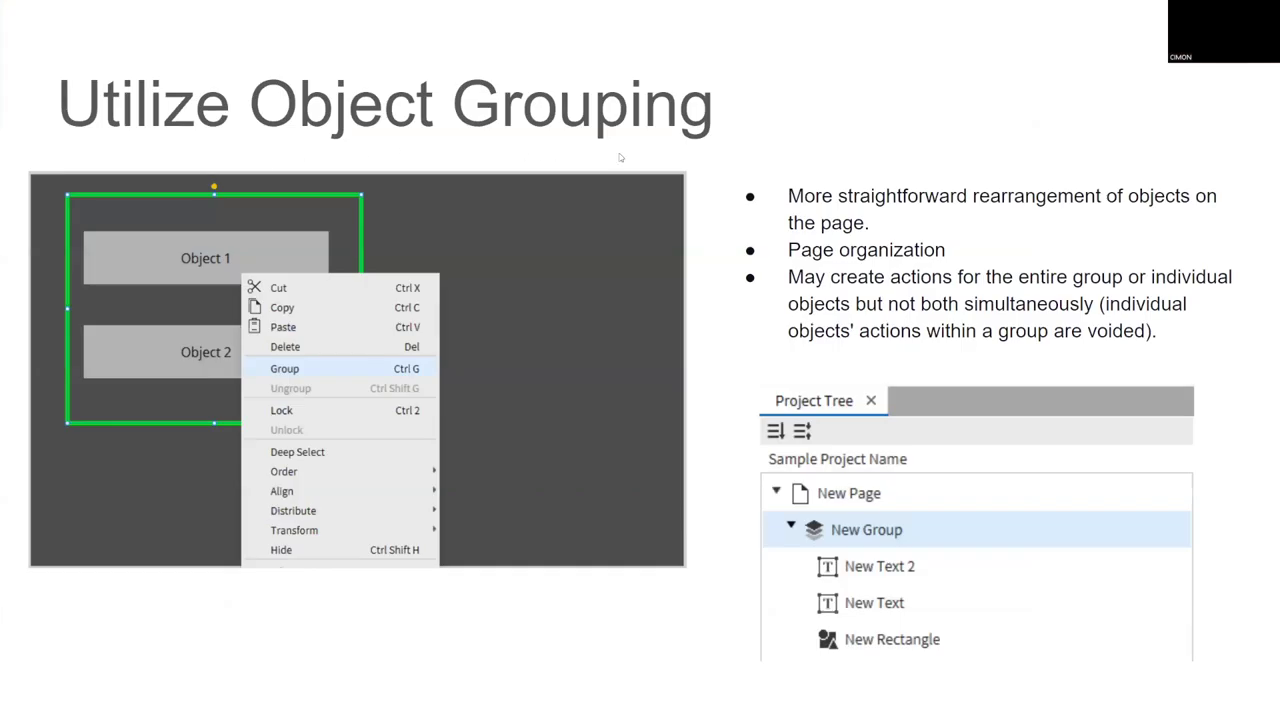
key(alt+Tab)
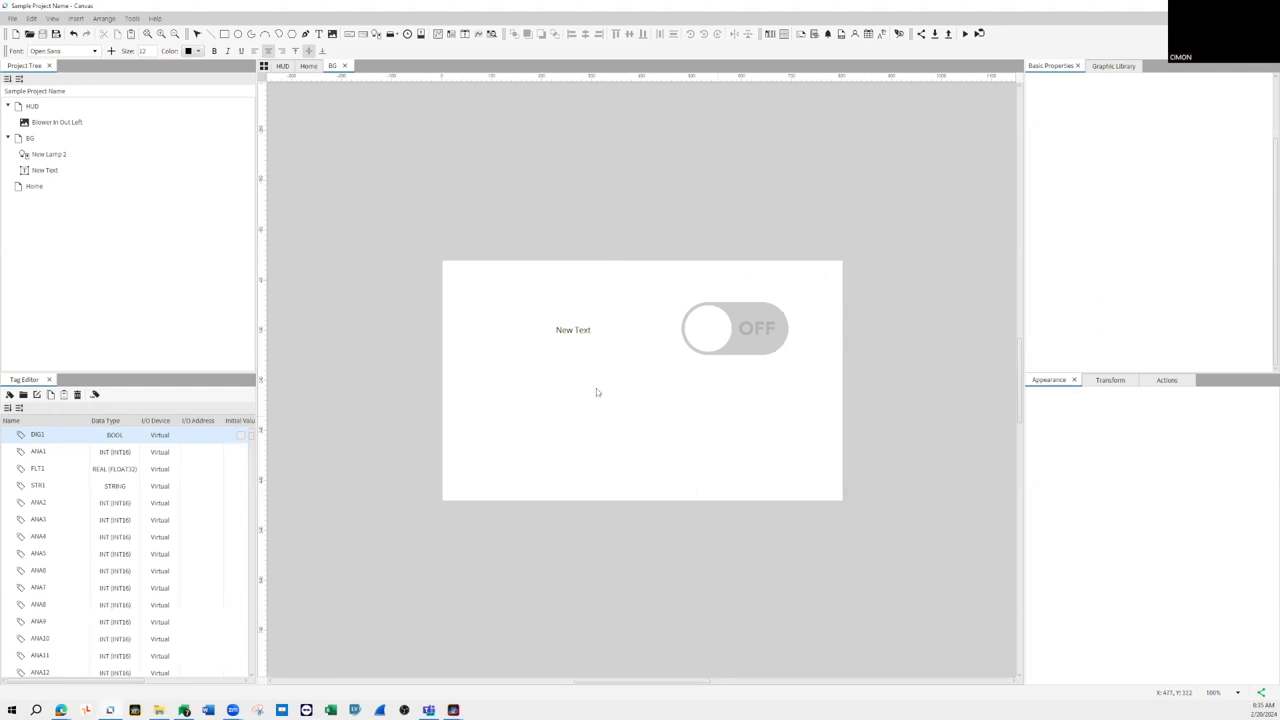
- Draw a rectangle below the text and an ellipse beside it, below the toggle switch, on the BG page
click(224, 33)
drag(496, 405, 619, 478)
click(238, 33)
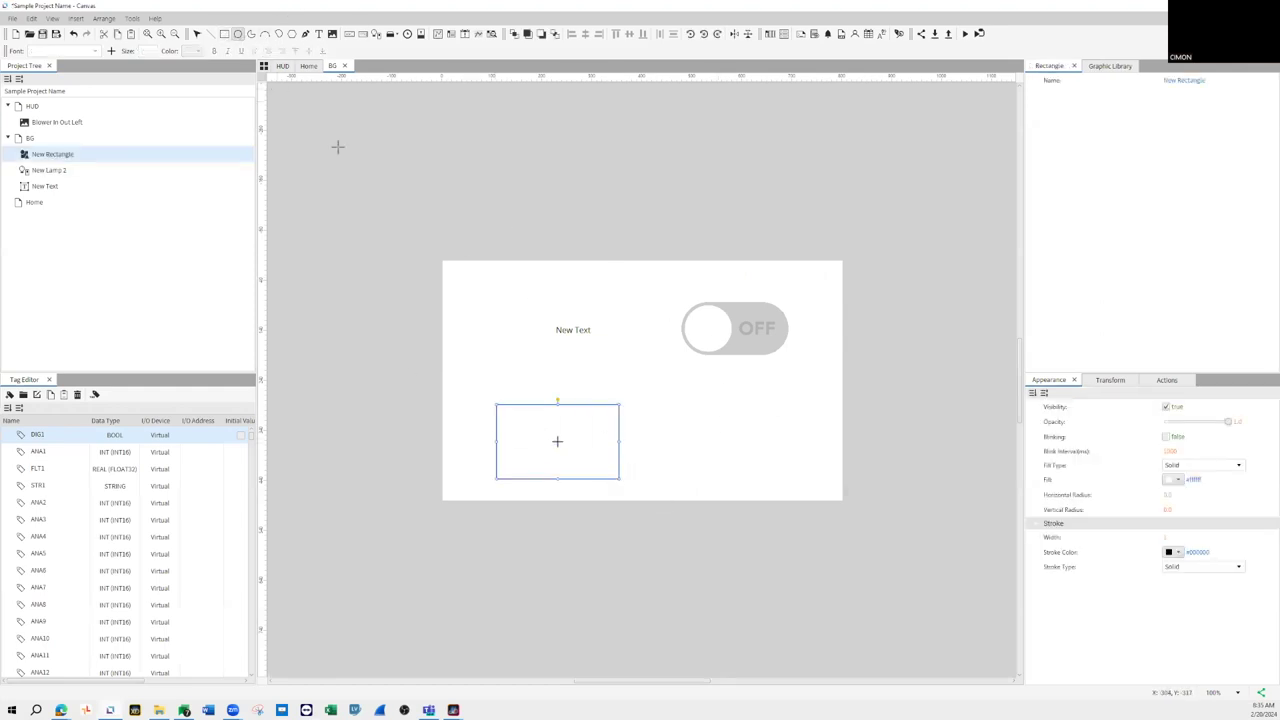
drag(657, 407, 739, 480)
- Group the rectangle and ellipse and shift the group slightly left
drag(477, 393, 768, 510)
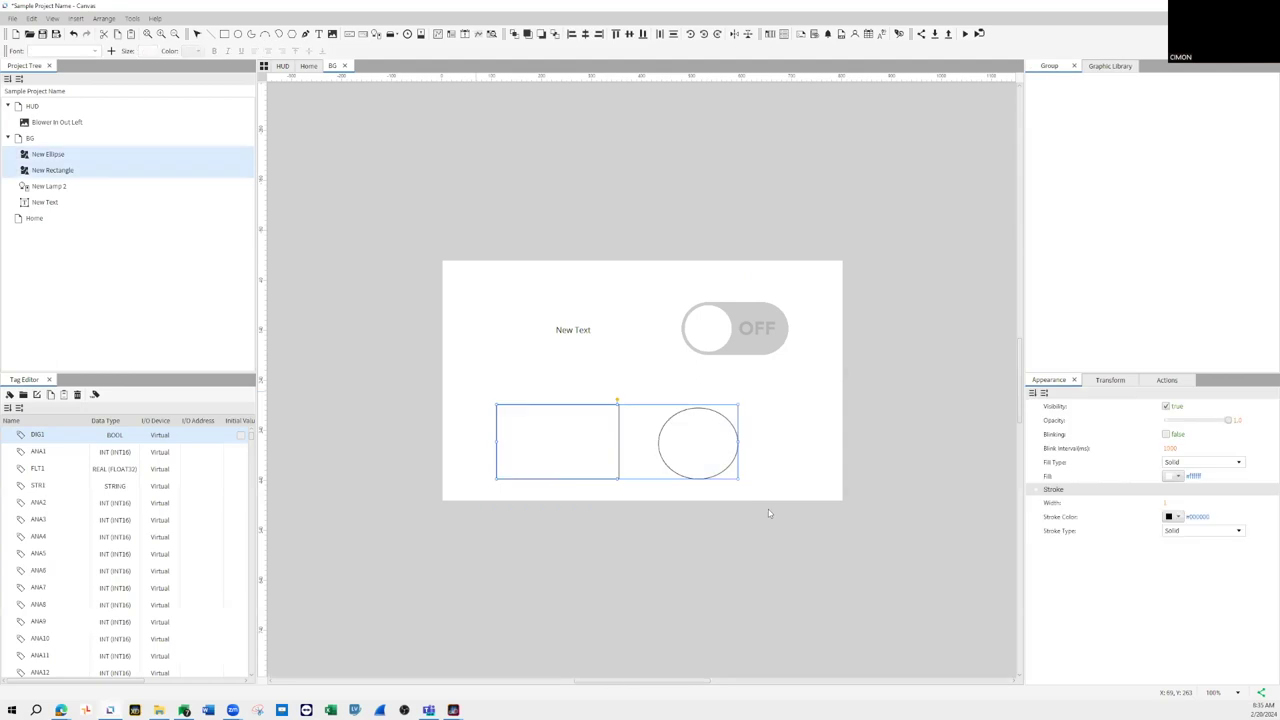
right_click(590, 450)
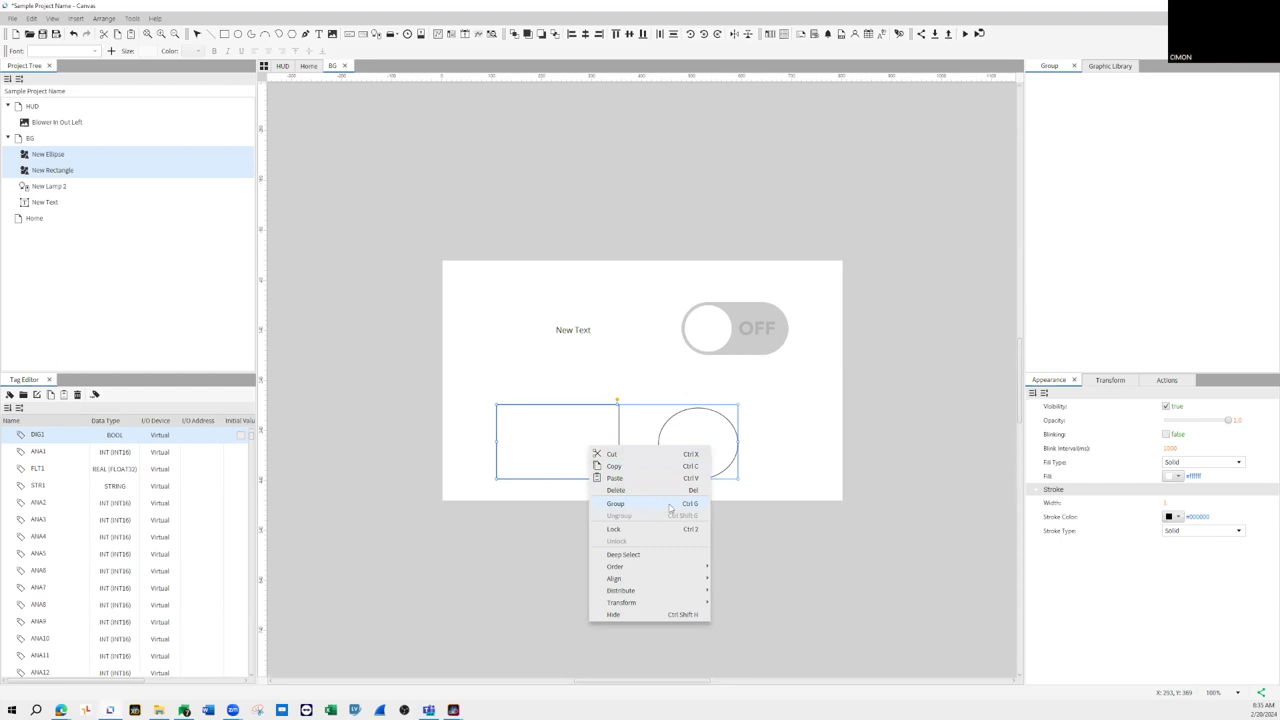
click(712, 503)
drag(452, 388, 764, 494)
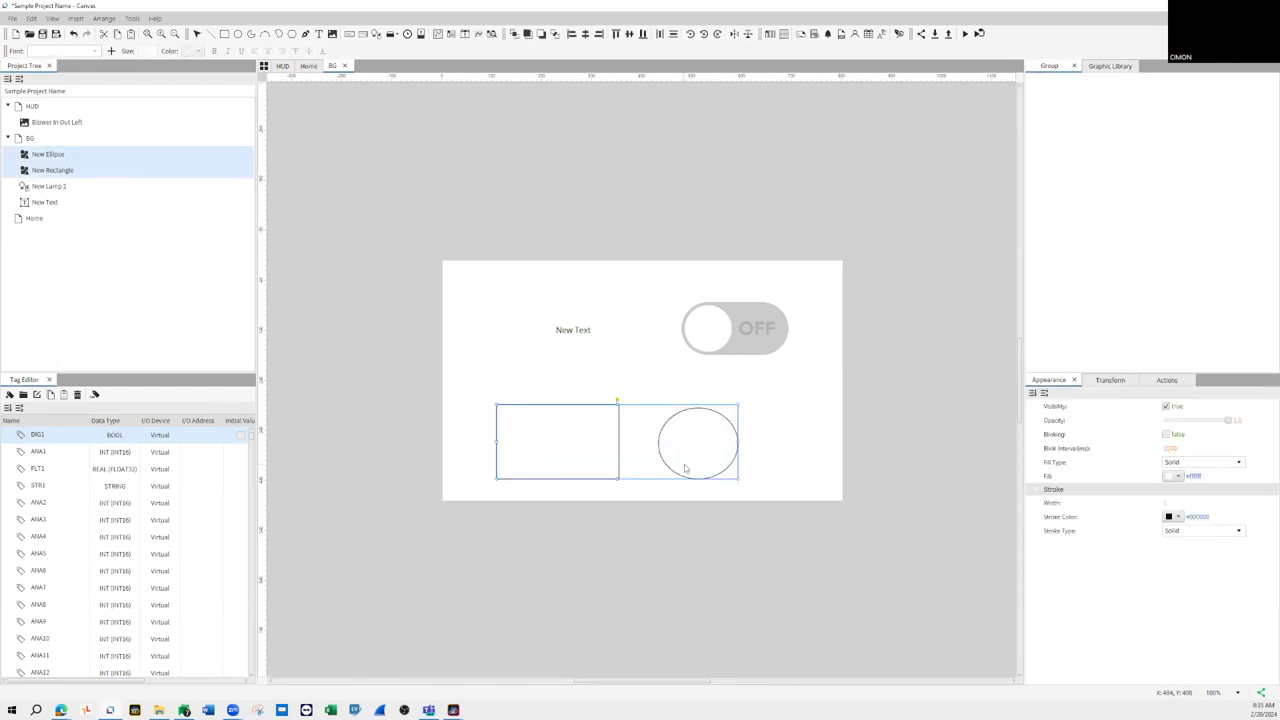
key(ctrl+g)
click(632, 503)
mouse_move(681, 434)
mouse_down()
mouse_move(696, 440)
mouse_move(623, 452)
mouse_move(693, 486)
mouse_move(675, 435)
mouse_up()
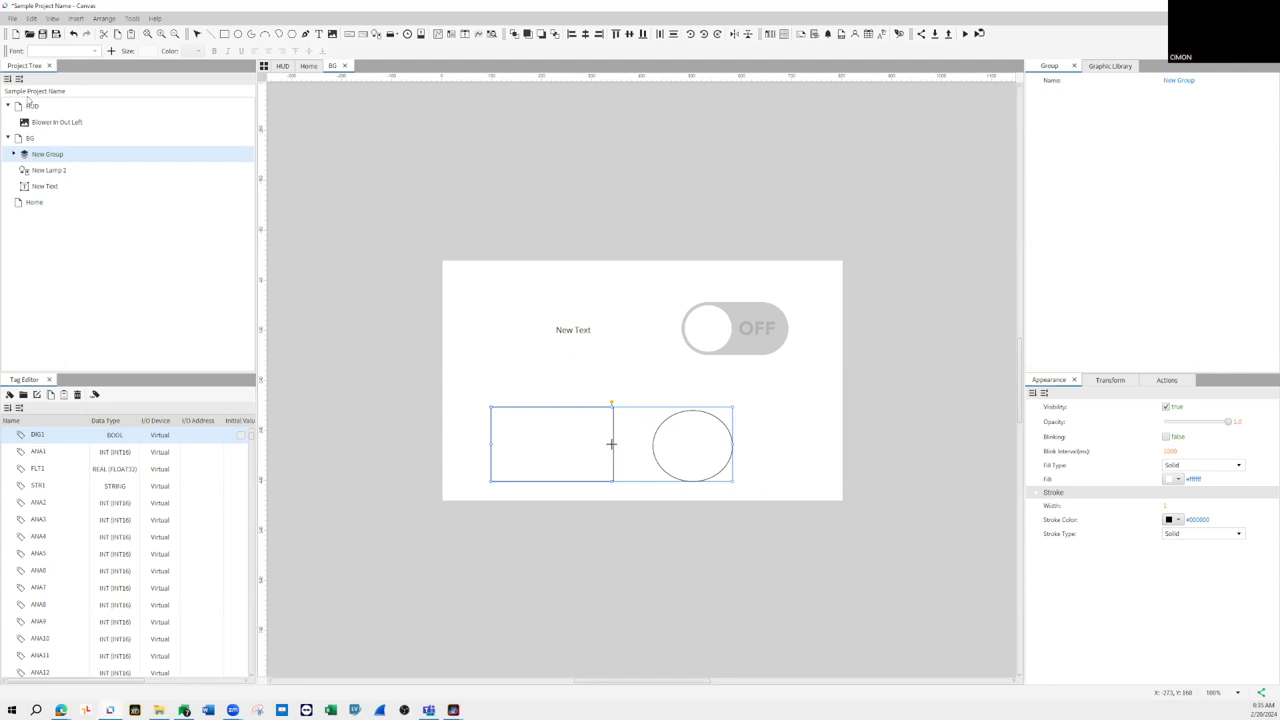
- Expand the new group in the project tree and move only its ellipse outside the page, beyond the upper right corner
click(14, 154)
click(55, 170)
click(57, 186)
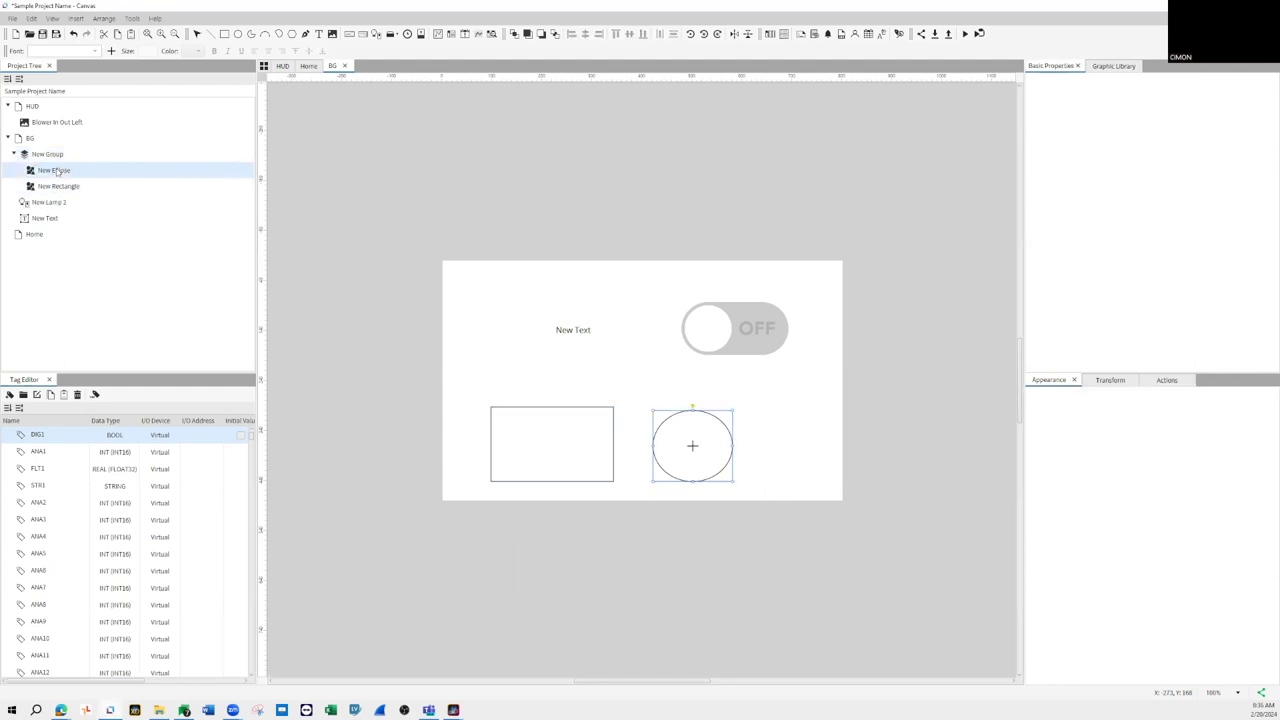
click(58, 171)
drag(657, 457, 873, 296)
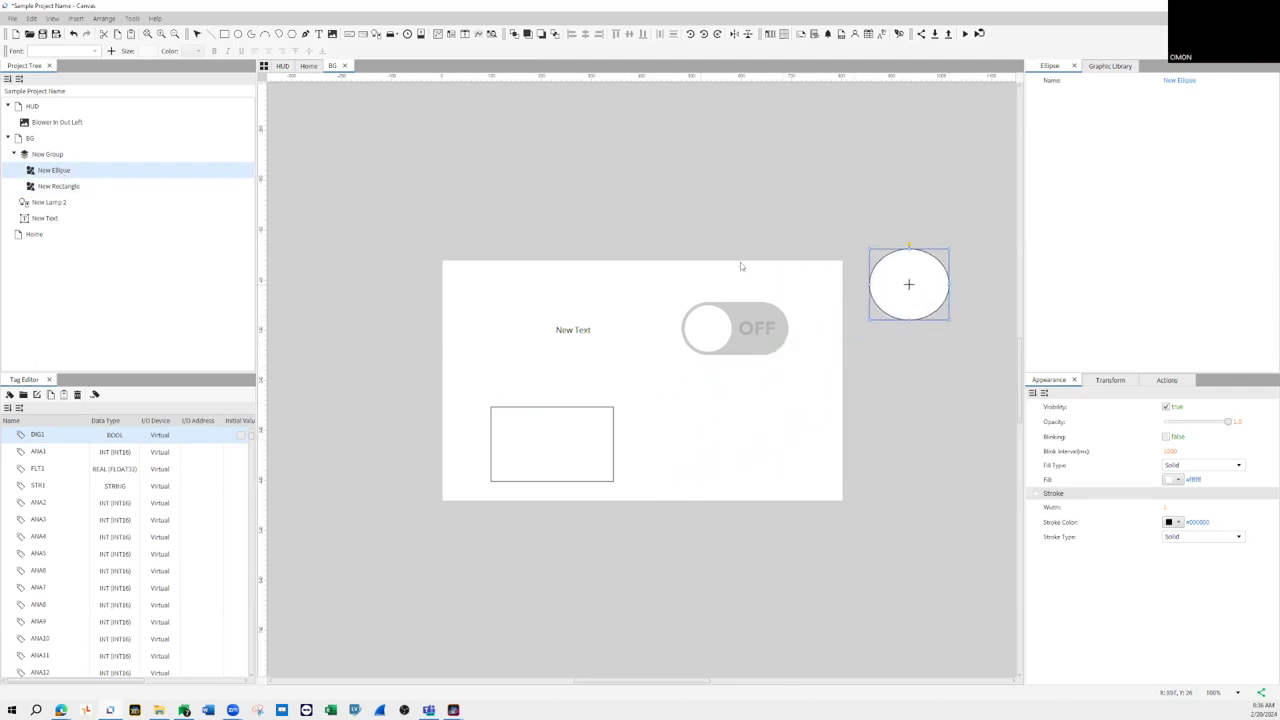
- Move the whole group slightly left, and reposition only its rectangle directly beneath the ellipse at the page's right edge
click(46, 155)
drag(586, 446, 598, 535)
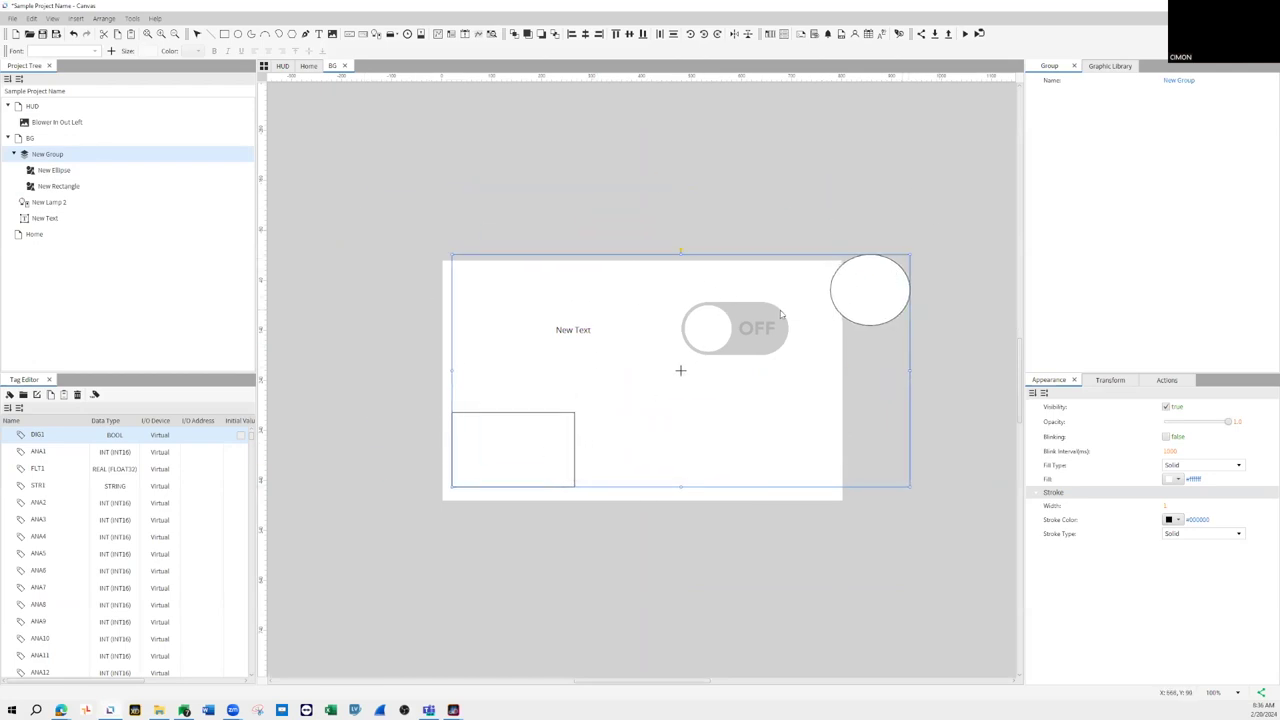
double_click(537, 454)
drag(571, 479, 930, 347)
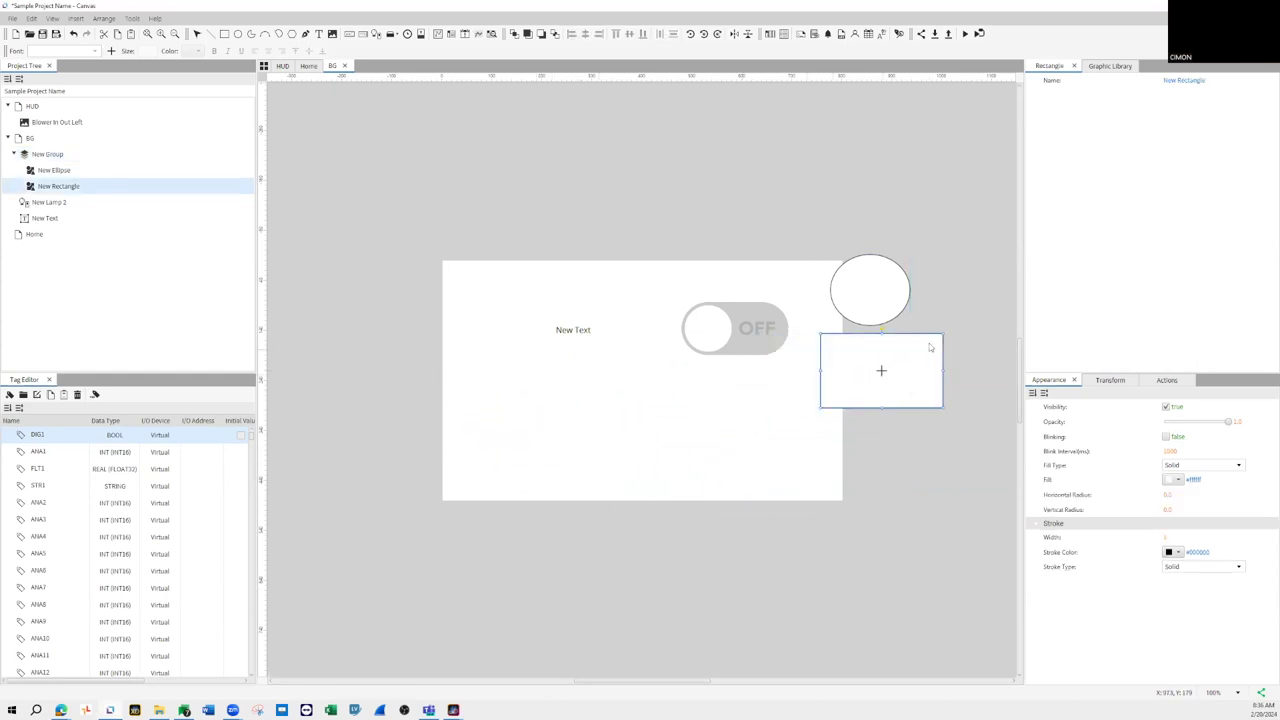
- Move the group back to the page's lower left area and ungroup it
click(908, 197)
drag(880, 297, 622, 442)
right_click(514, 437)
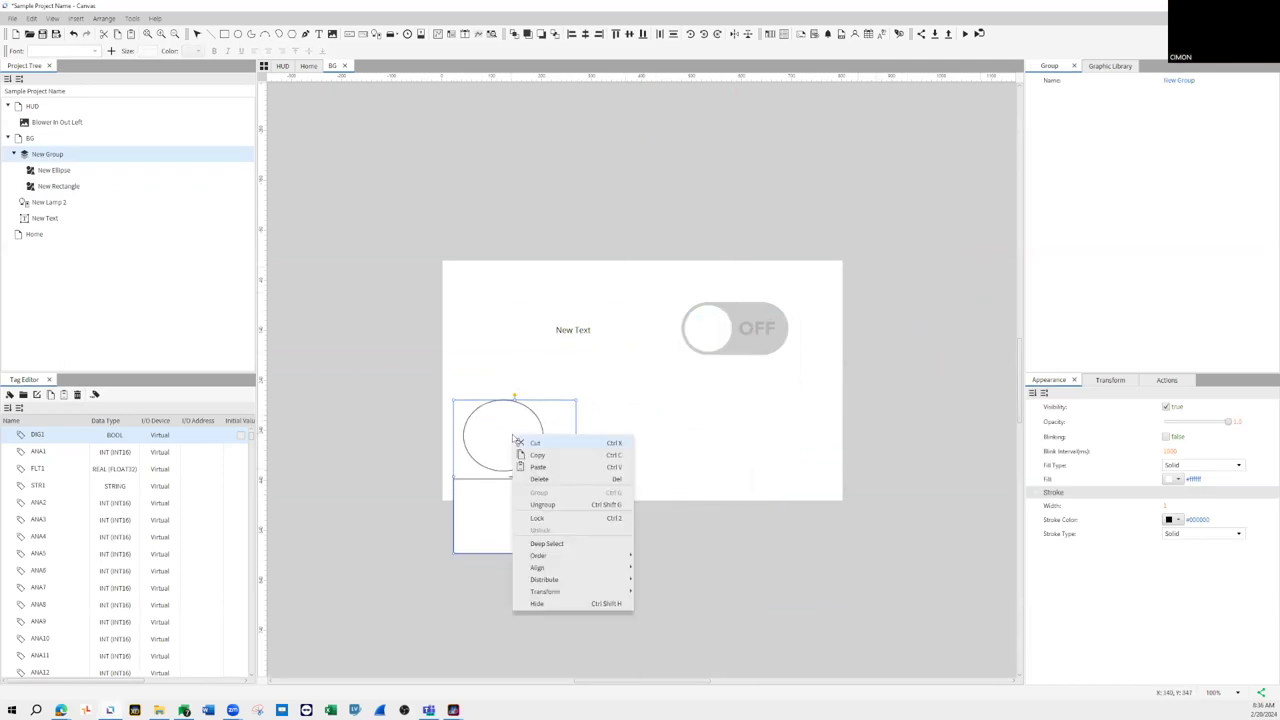
click(539, 505)
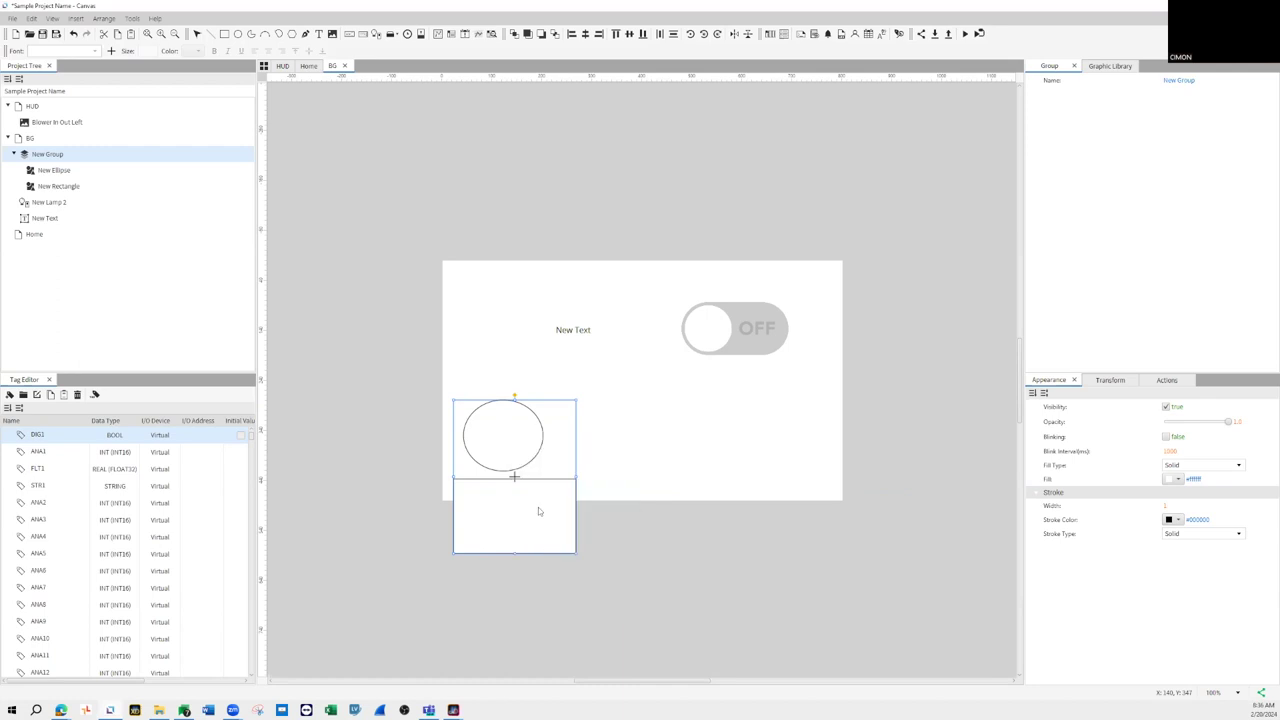
- Arrange the separate ellipse and rectangle side by side in the page's lower half, with the rectangle below the text
click(672, 481)
drag(566, 445, 771, 445)
drag(545, 534, 601, 455)
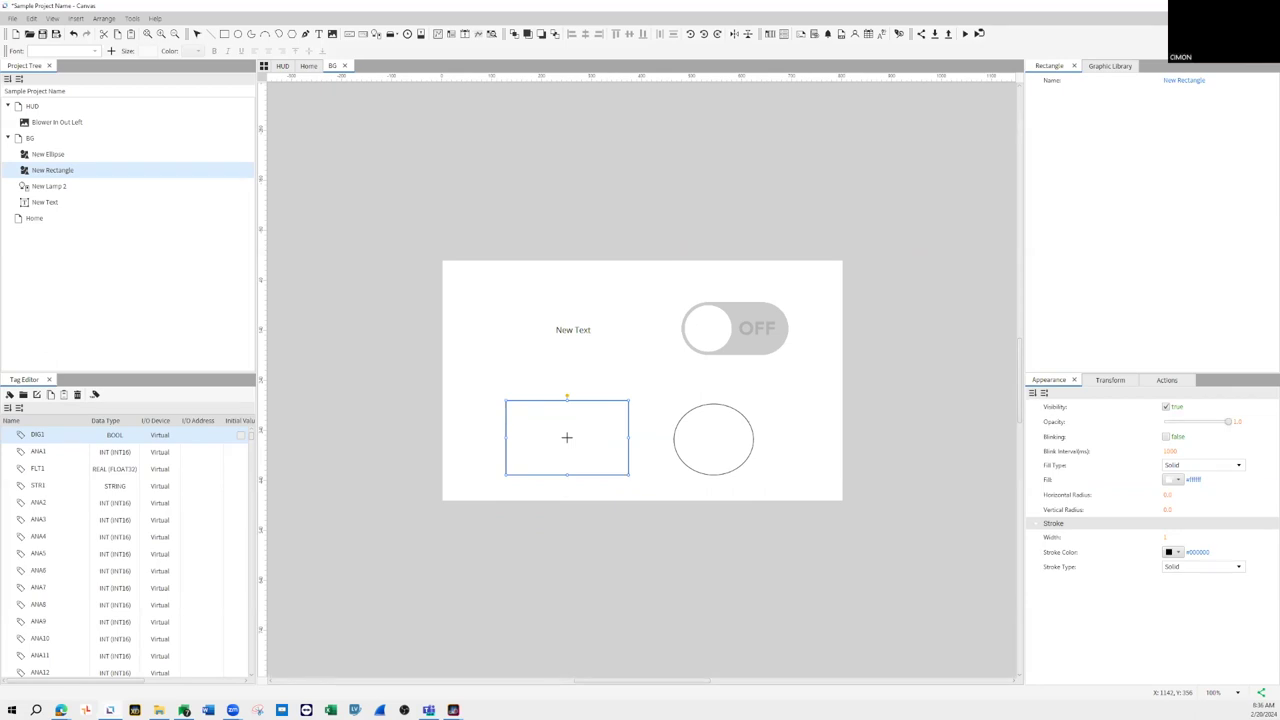
drag(384, 378, 890, 524)
drag(534, 420, 571, 431)
click(814, 448)
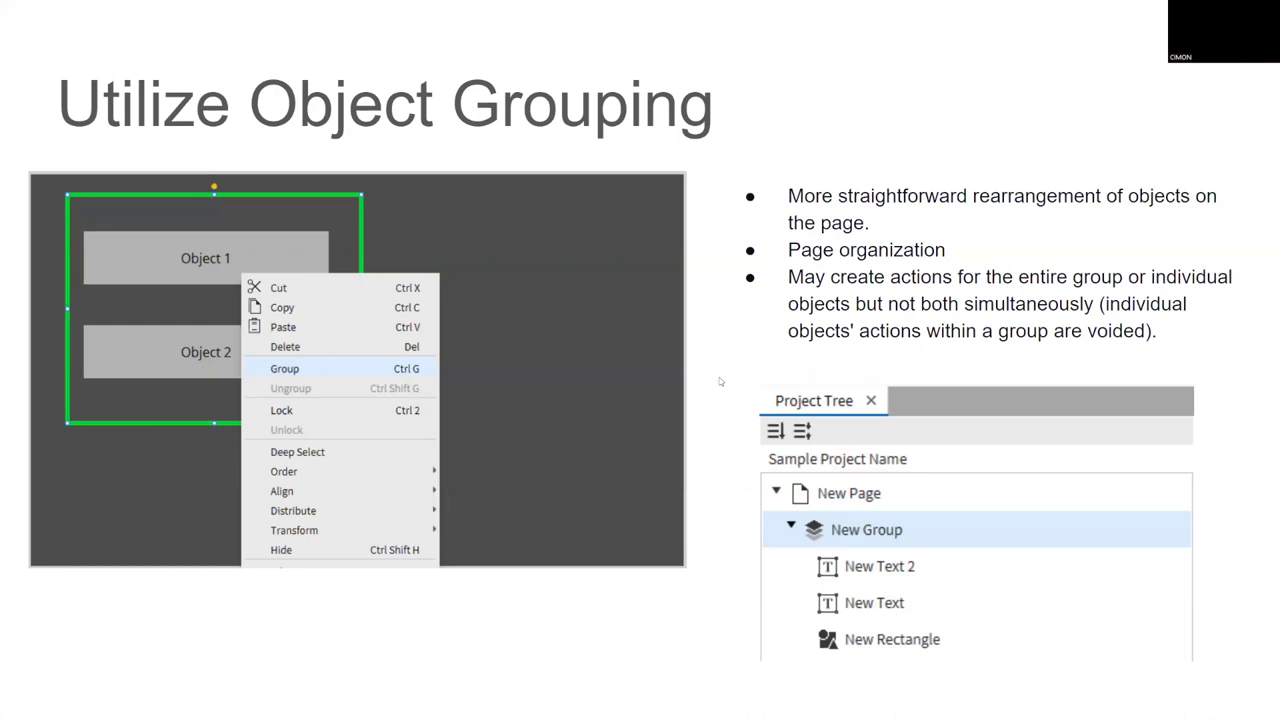
- Advance the slides, return to Canvas, move the ellipse up and right beneath the toggle switch, and save the project
key(Right)
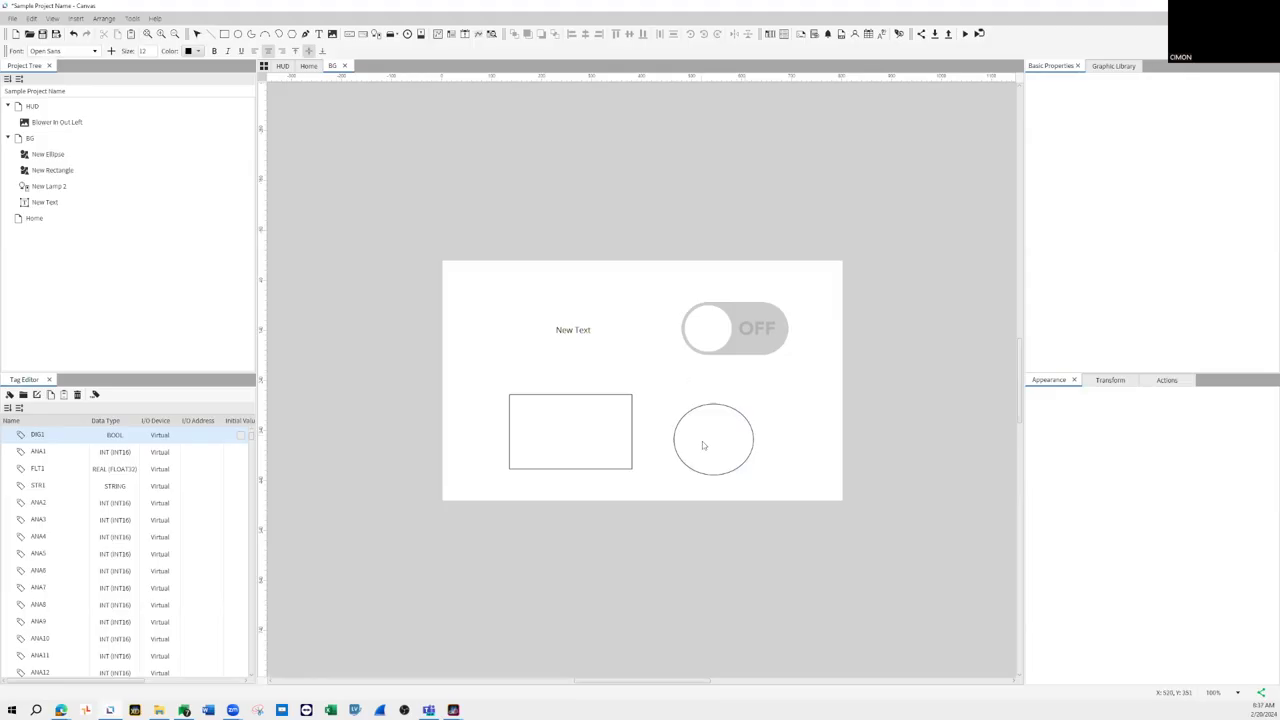
drag(702, 441, 750, 417)
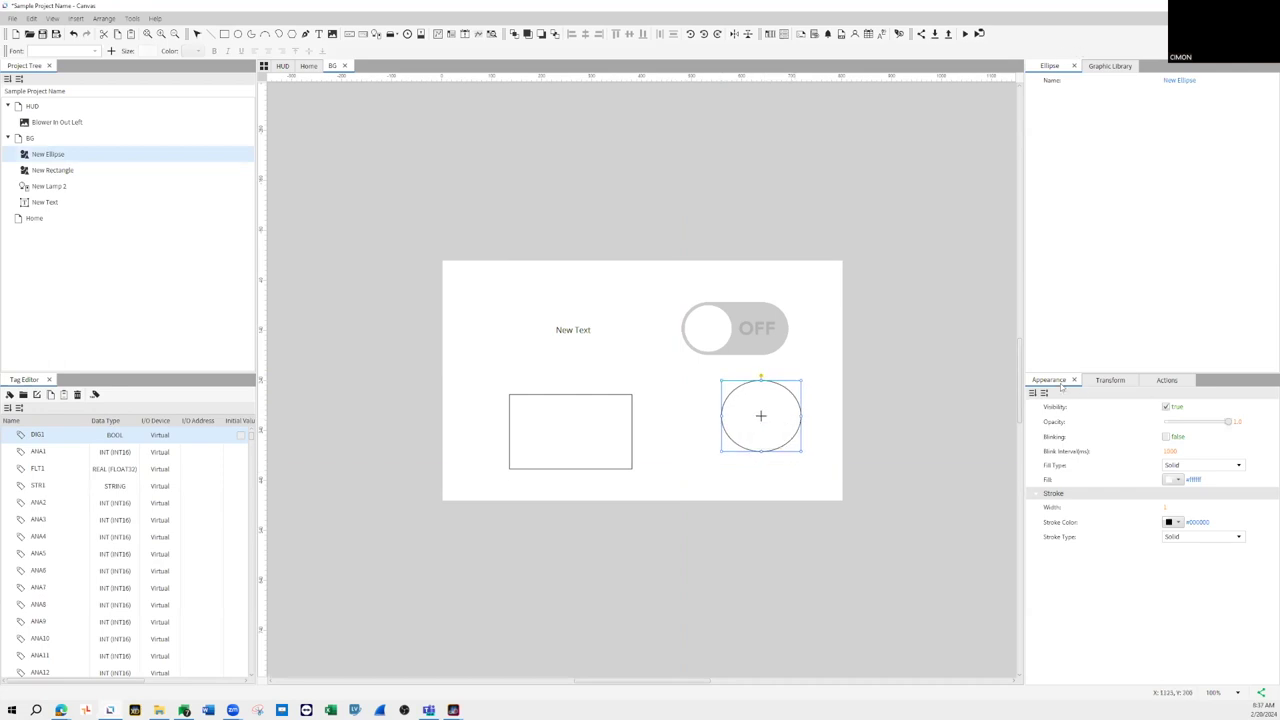
click(1180, 481)
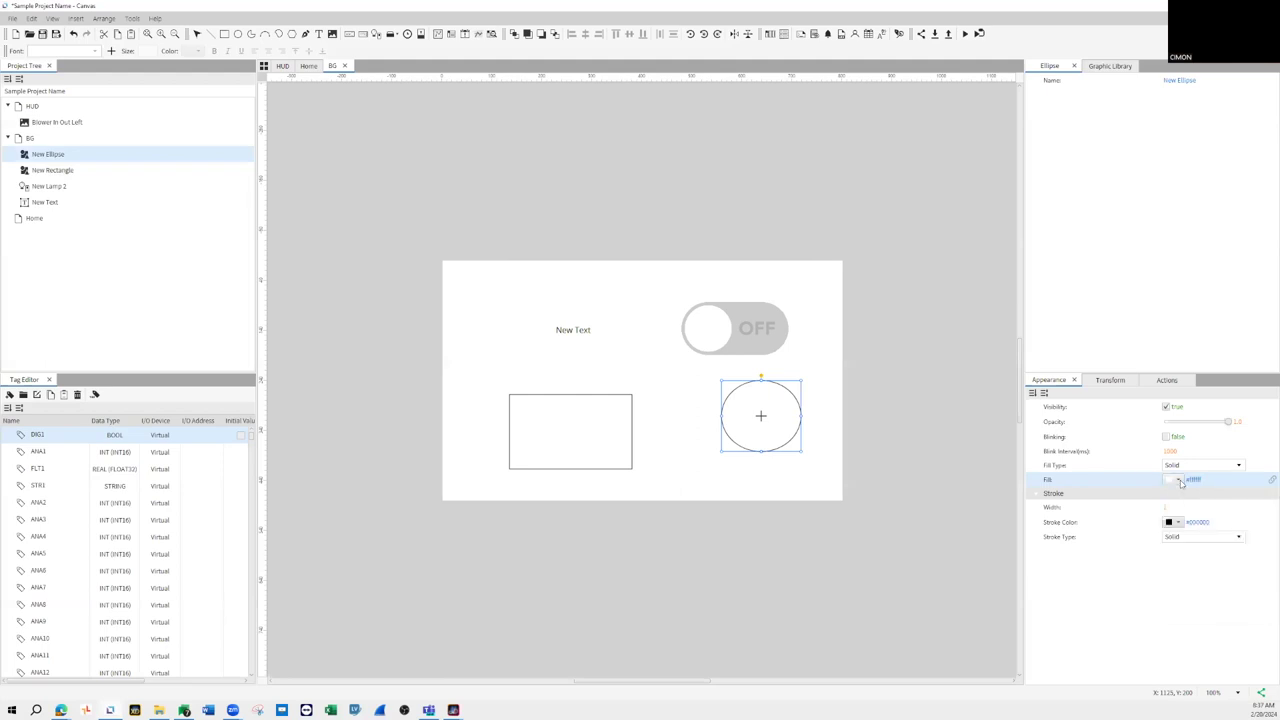
key(ctrl+s)
- Bind the ellipse's fill through a Condition Map expression driven by the tag ANA1
click(1266, 482)
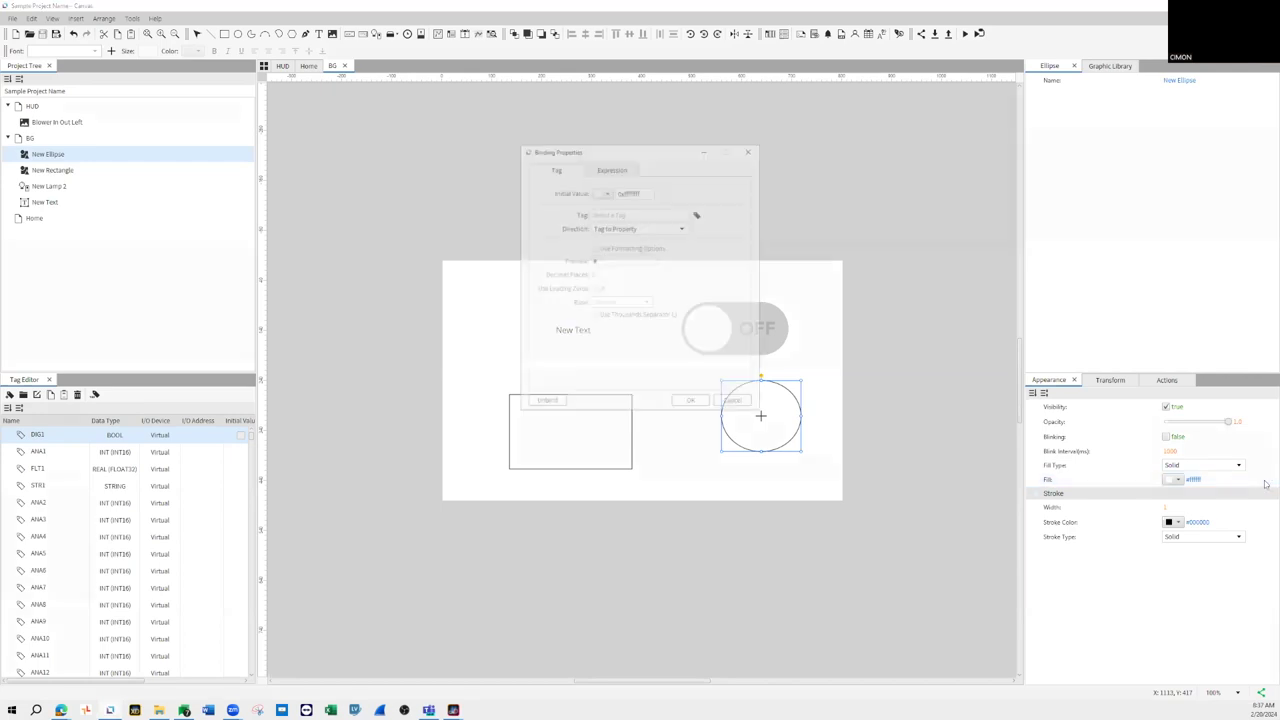
click(622, 171)
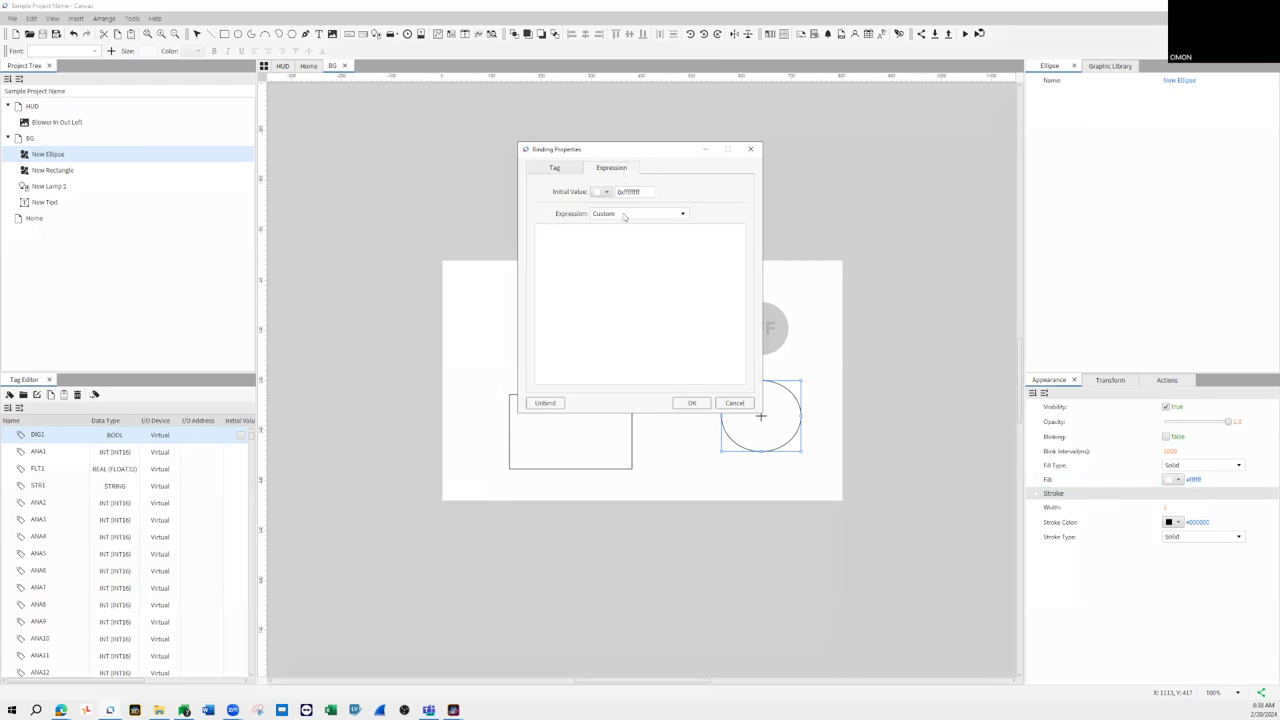
click(625, 214)
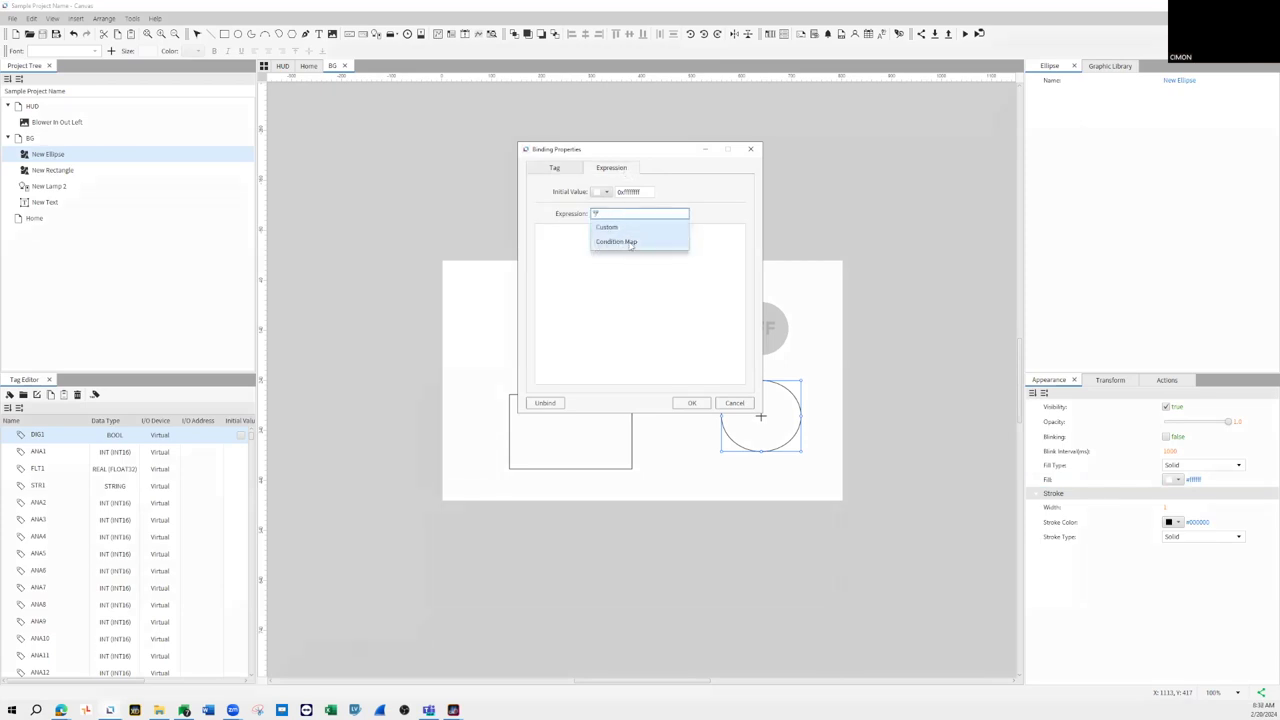
click(627, 246)
click(698, 230)
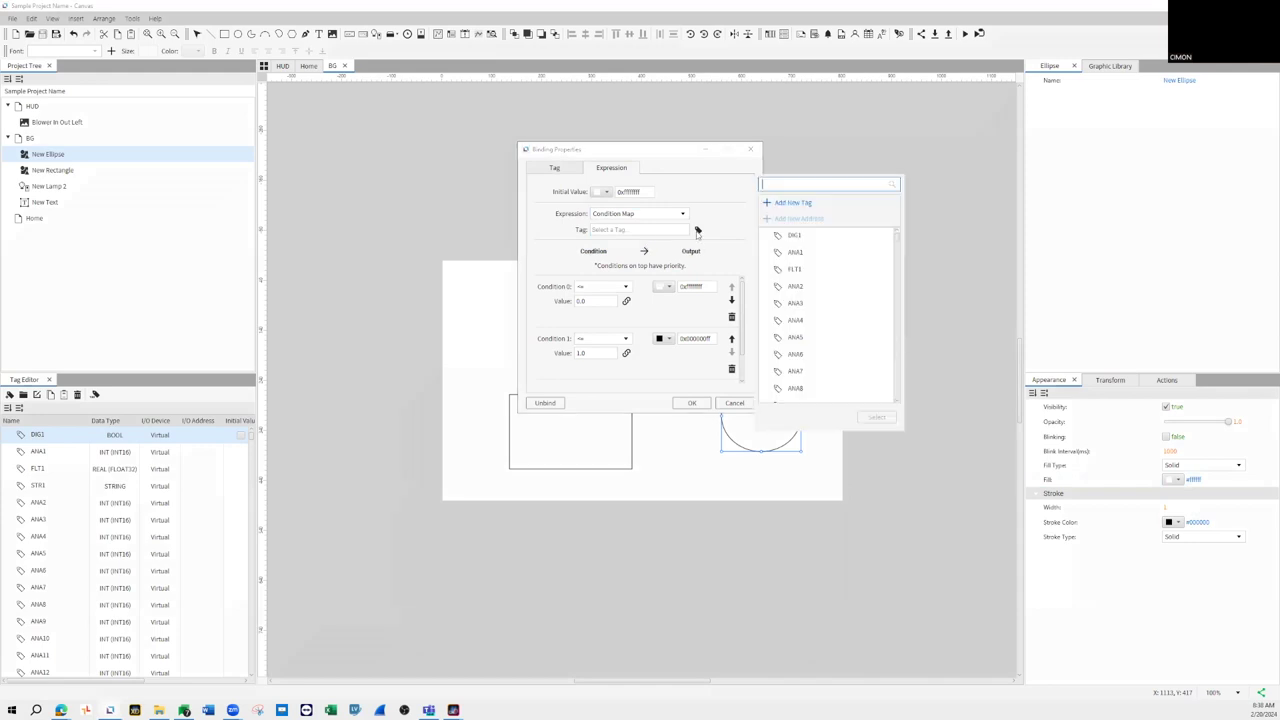
double_click(797, 253)
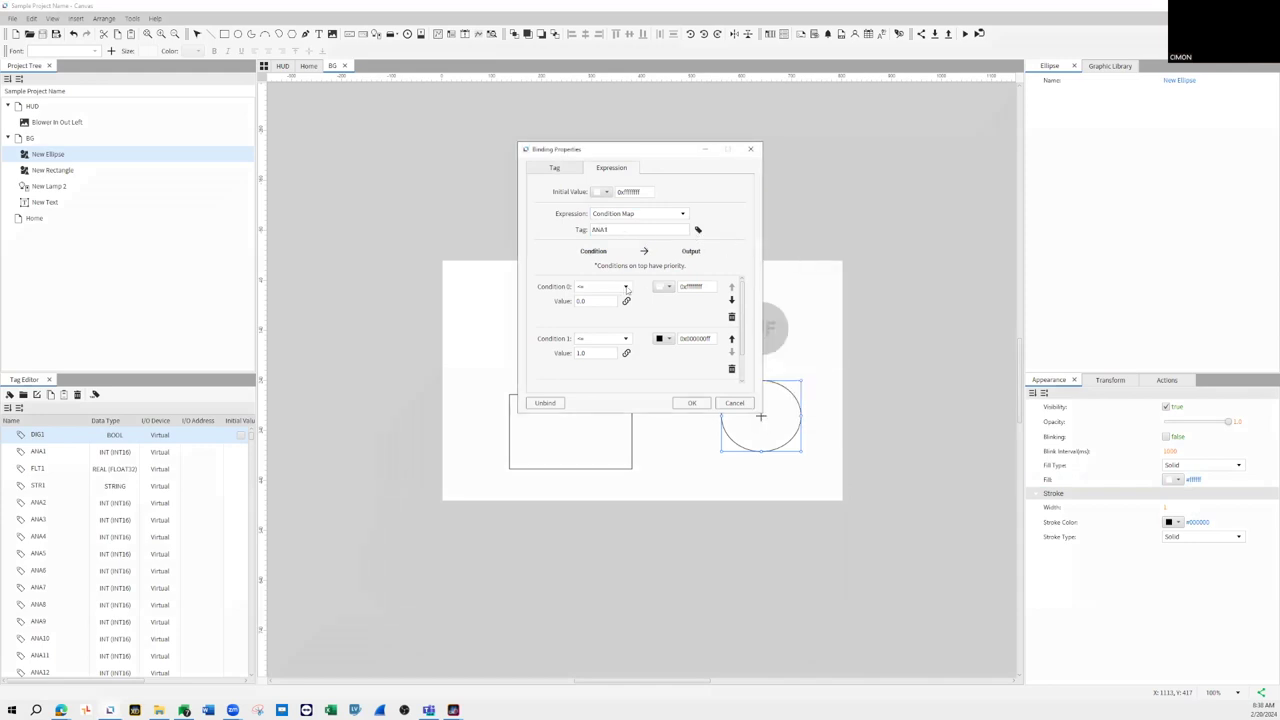
- Set Condition 0 to == 23 with bright green as its output colour
click(626, 288)
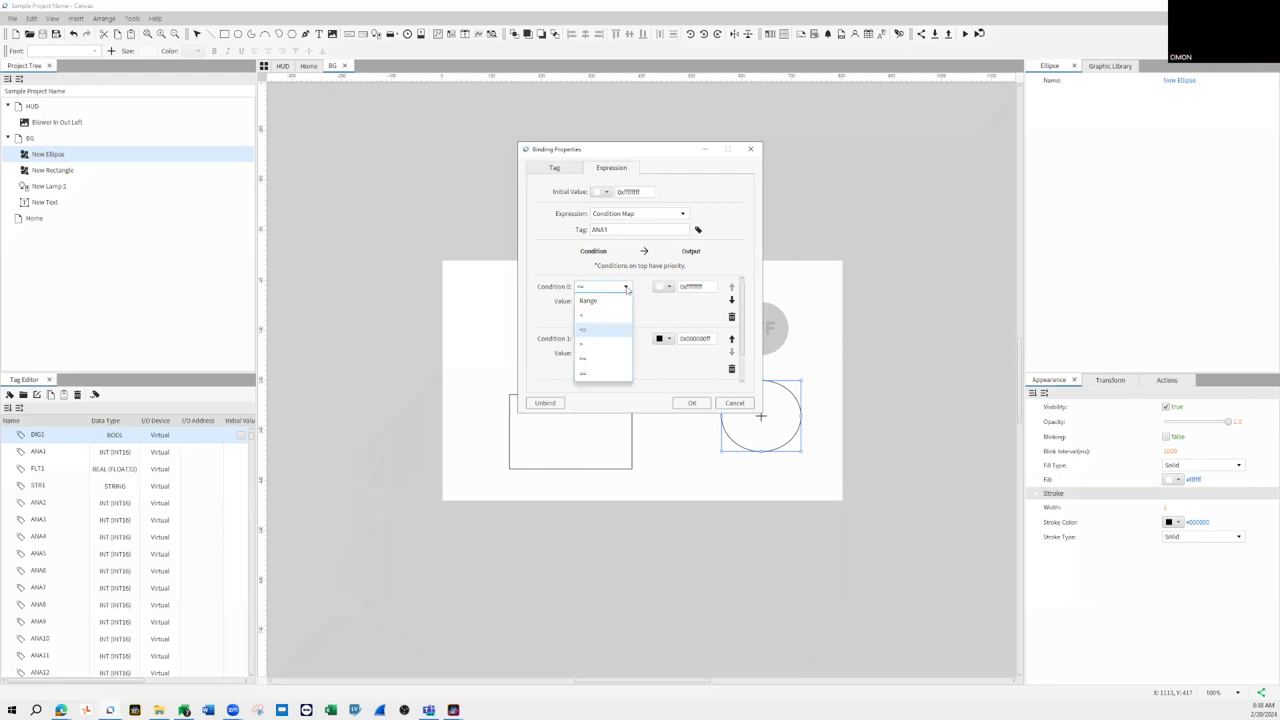
click(615, 373)
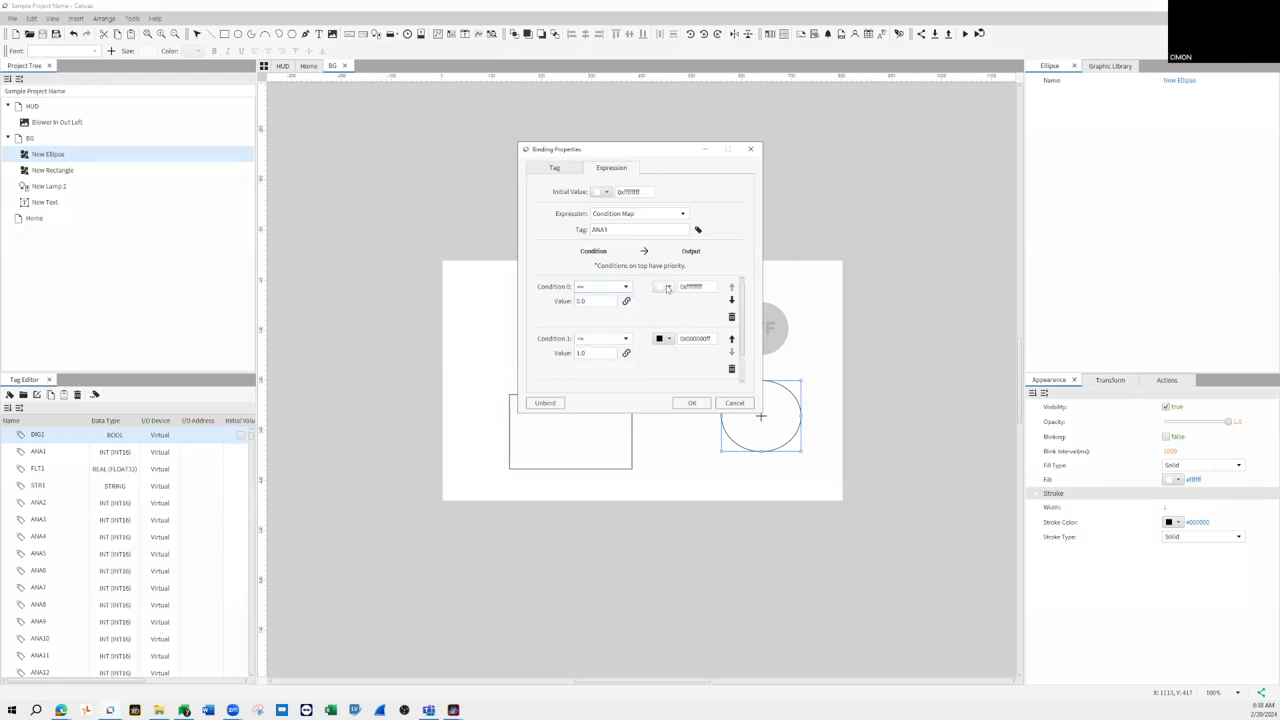
click(665, 288)
click(595, 300)
text(23)
click(665, 288)
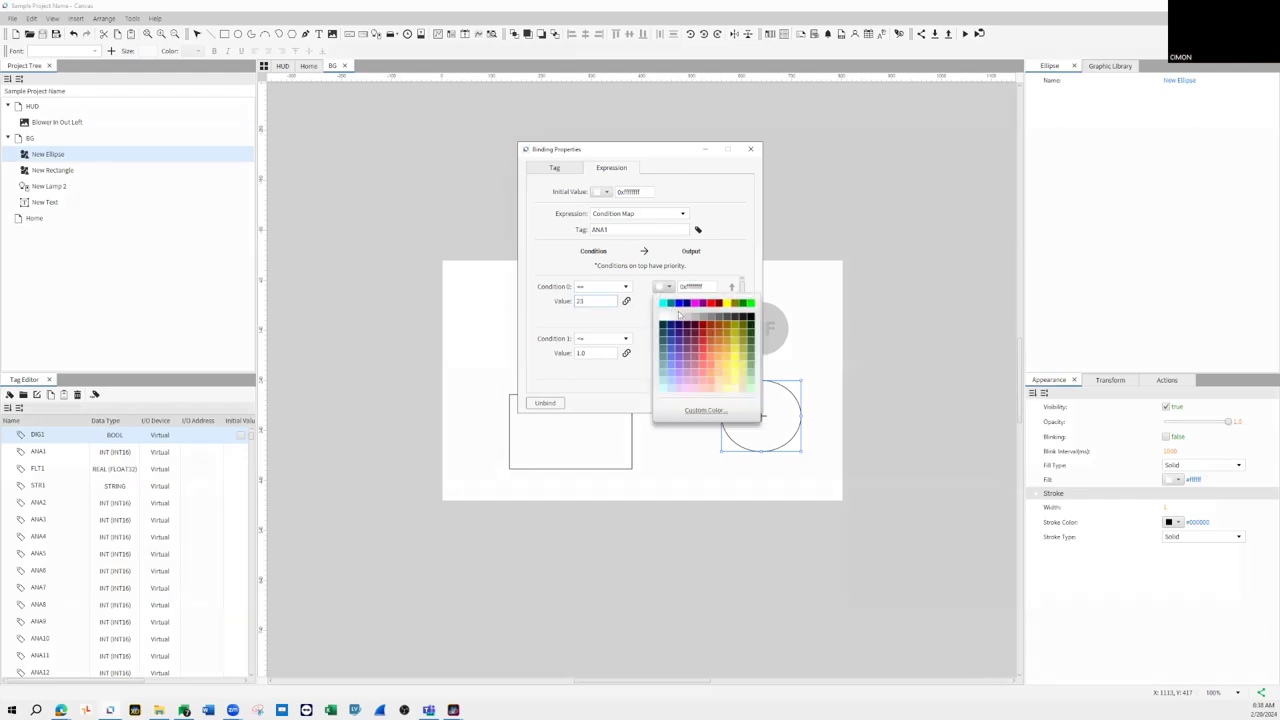
click(749, 303)
- Set Condition 1 to == 50 with yellow as its output colour
click(603, 338)
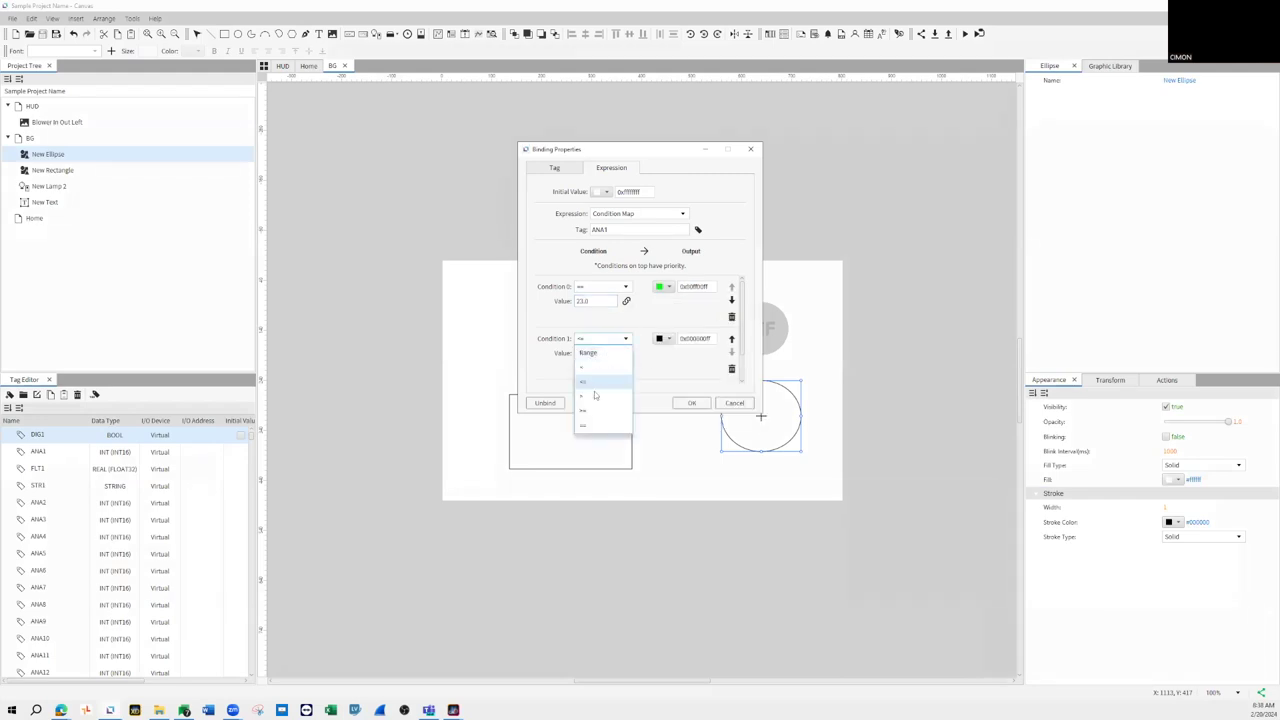
click(592, 428)
click(595, 353)
text(50)
click(665, 339)
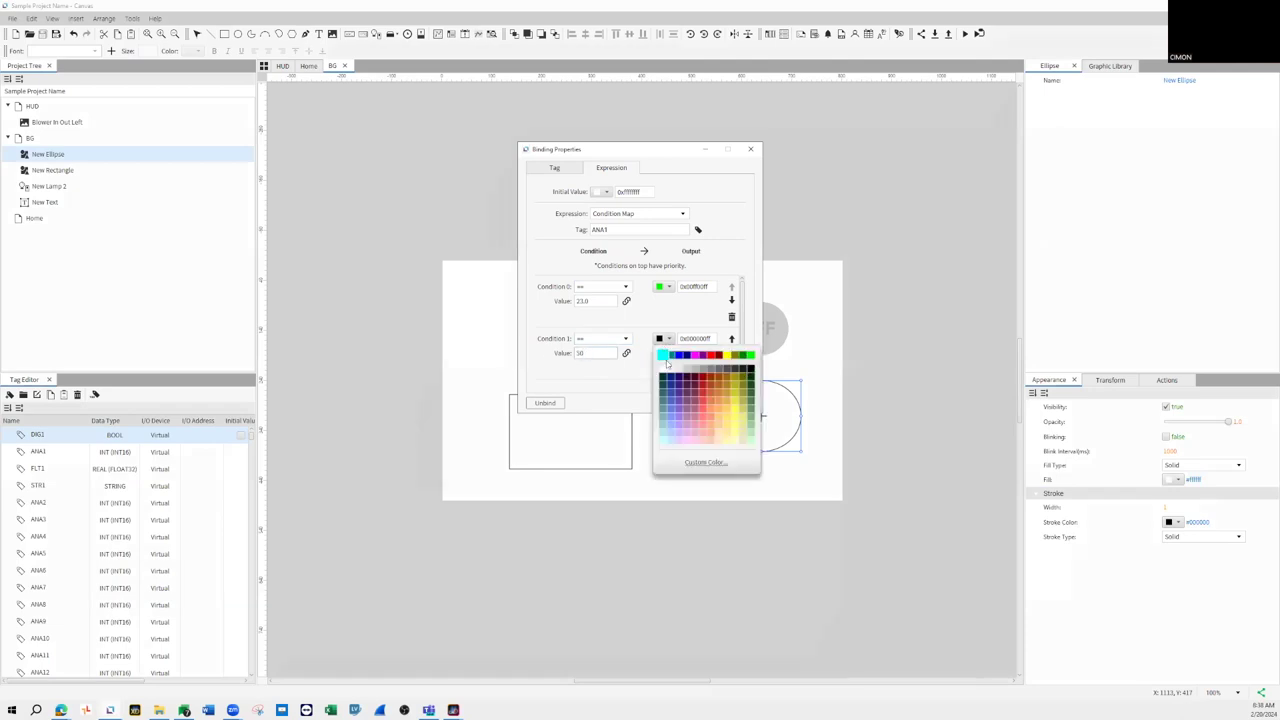
click(729, 355)
- Add a third condition to the map, == 123, with red as its output colour
scroll(644, 348, down, 2)
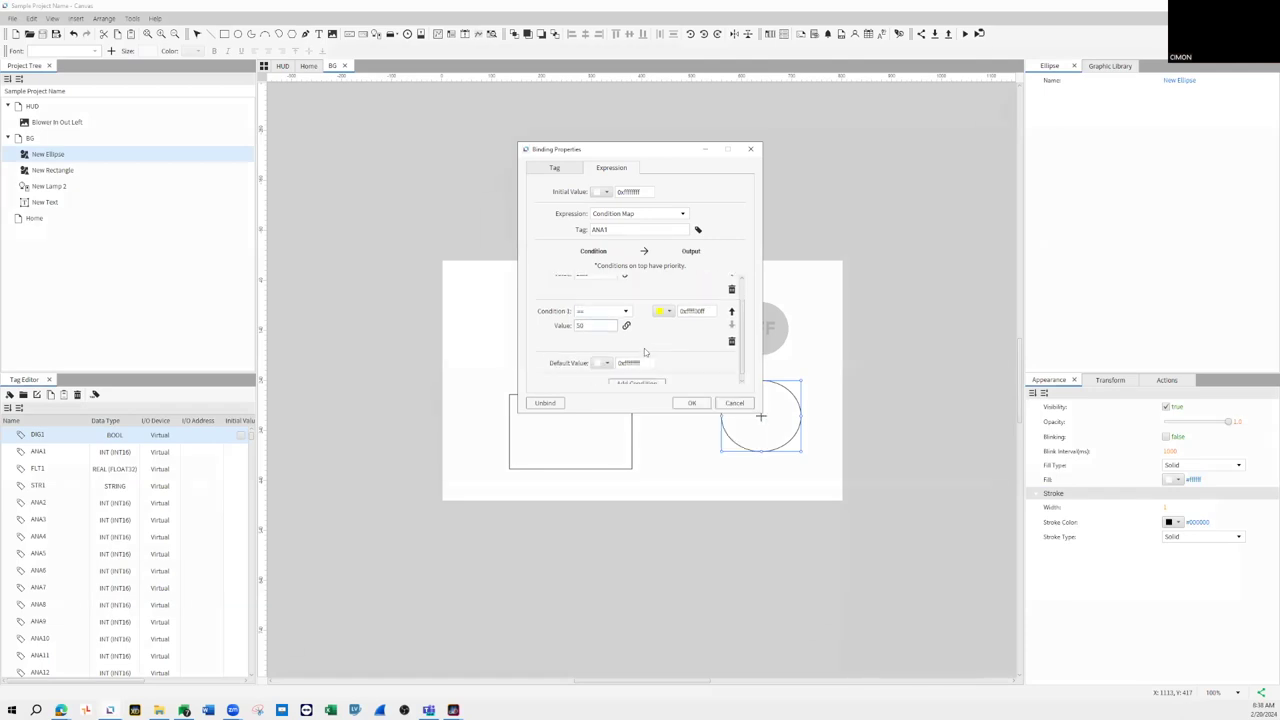
click(637, 378)
click(626, 360)
click(583, 444)
click(590, 373)
text(12)
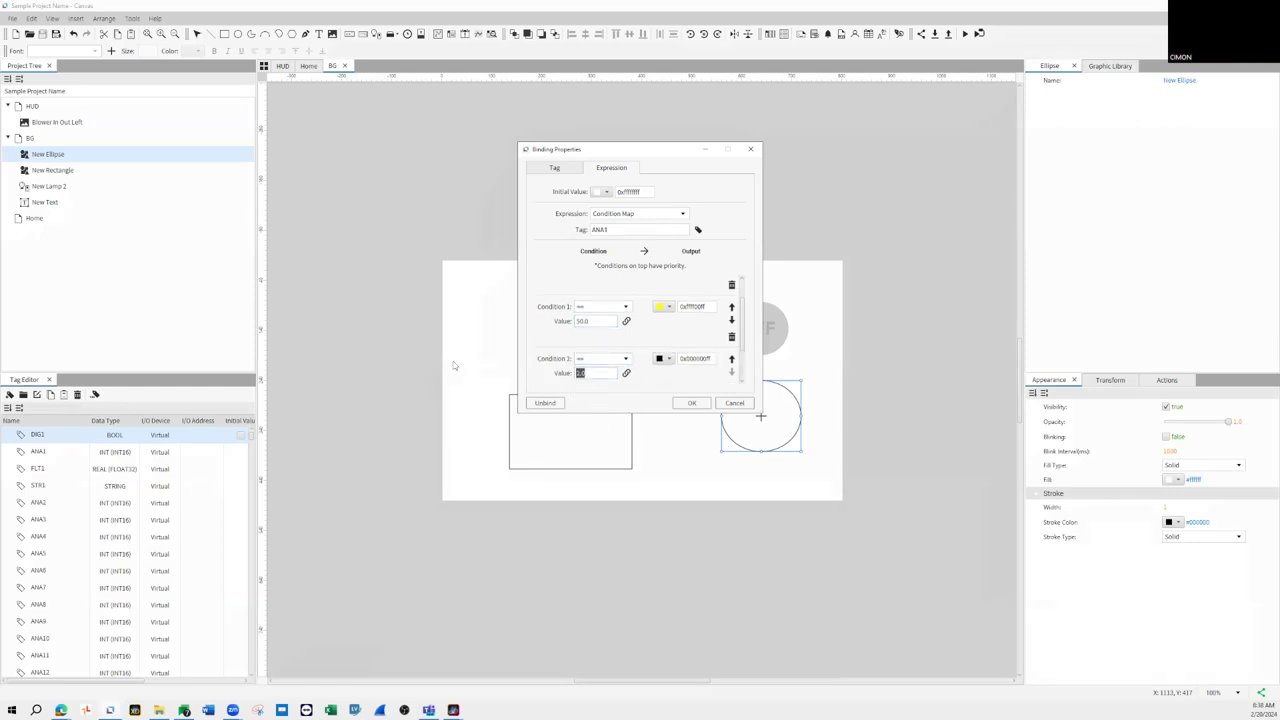
text(3)
click(663, 358)
click(749, 374)
- Review the list of conditions and apply the ellipse's fill binding
click(731, 358)
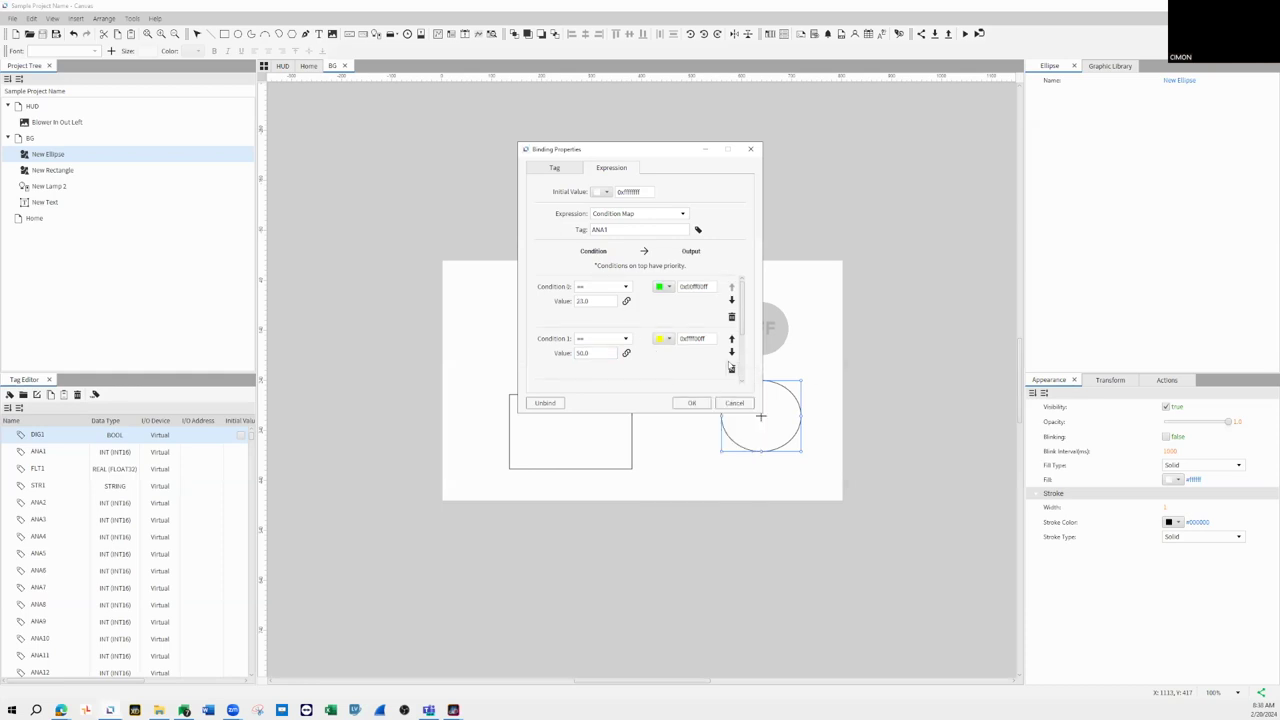
scroll(662, 312, down, 2)
scroll(662, 312, up, 2)
scroll(666, 317, down, 2)
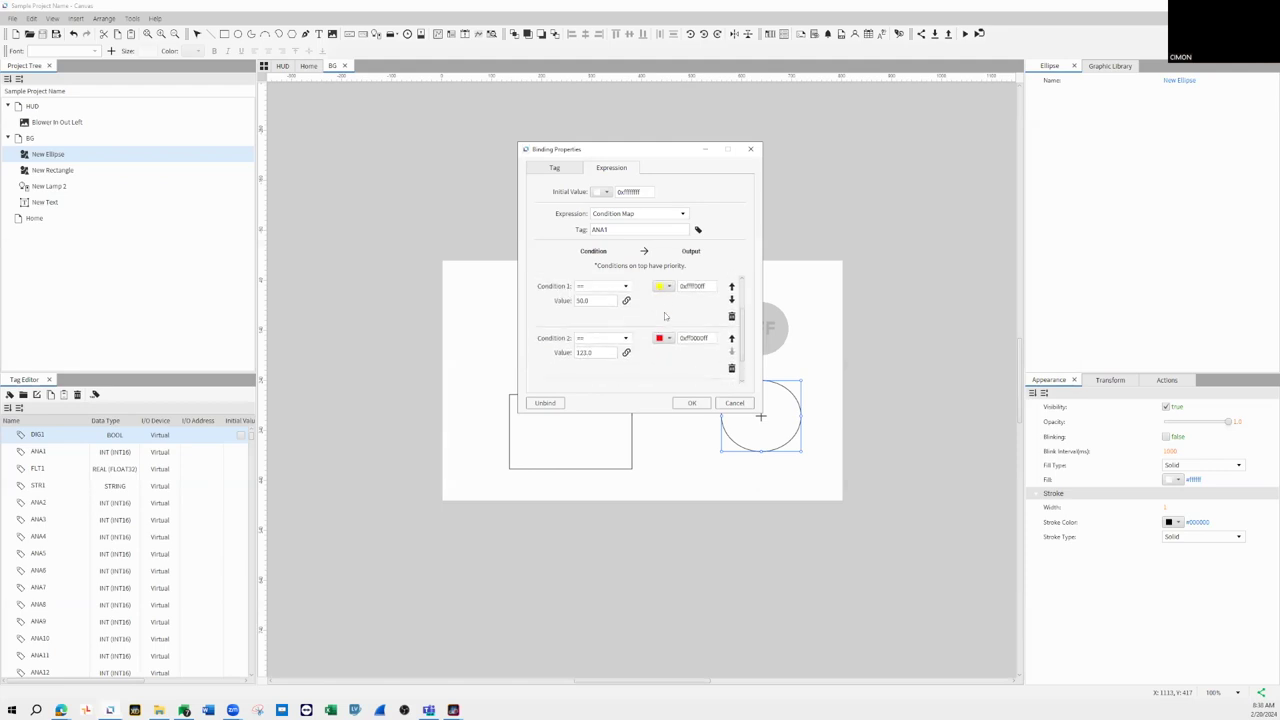
click(691, 403)
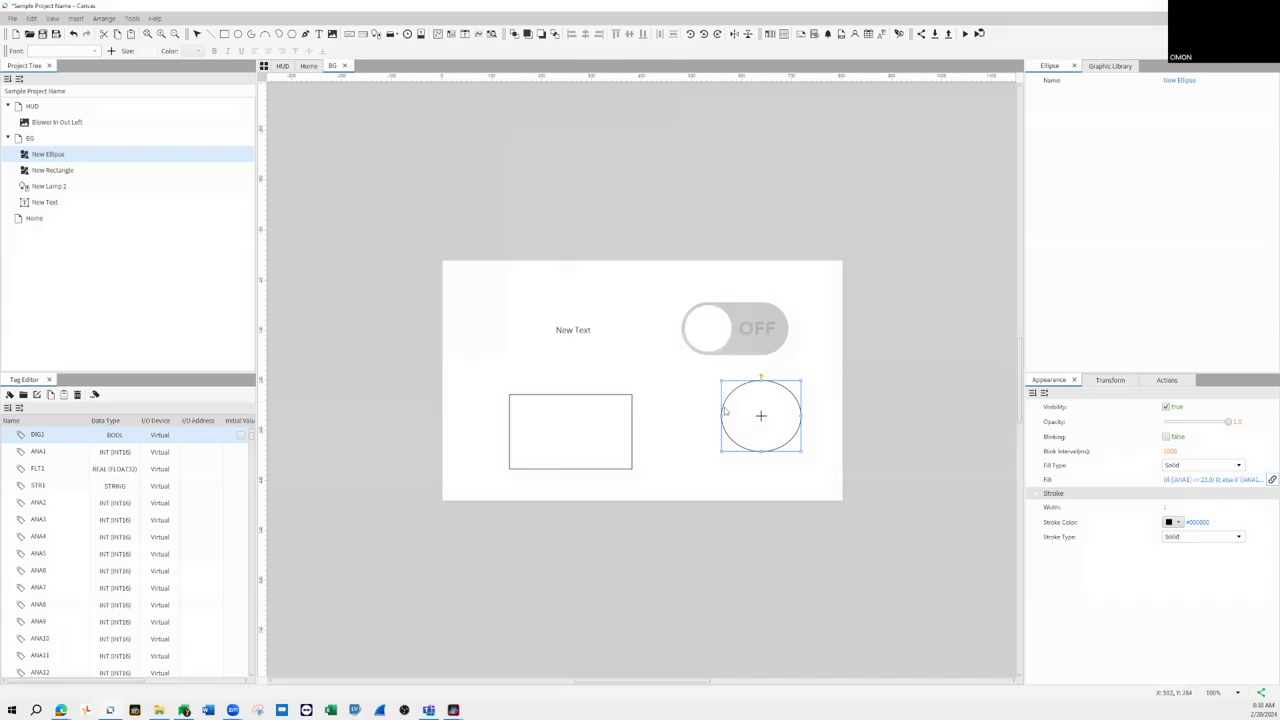
- Nudge the New Text object into horizontal alignment with the toggle switch, at about X 149, Y 85.5, and check its ANA1 text binding
click(848, 441)
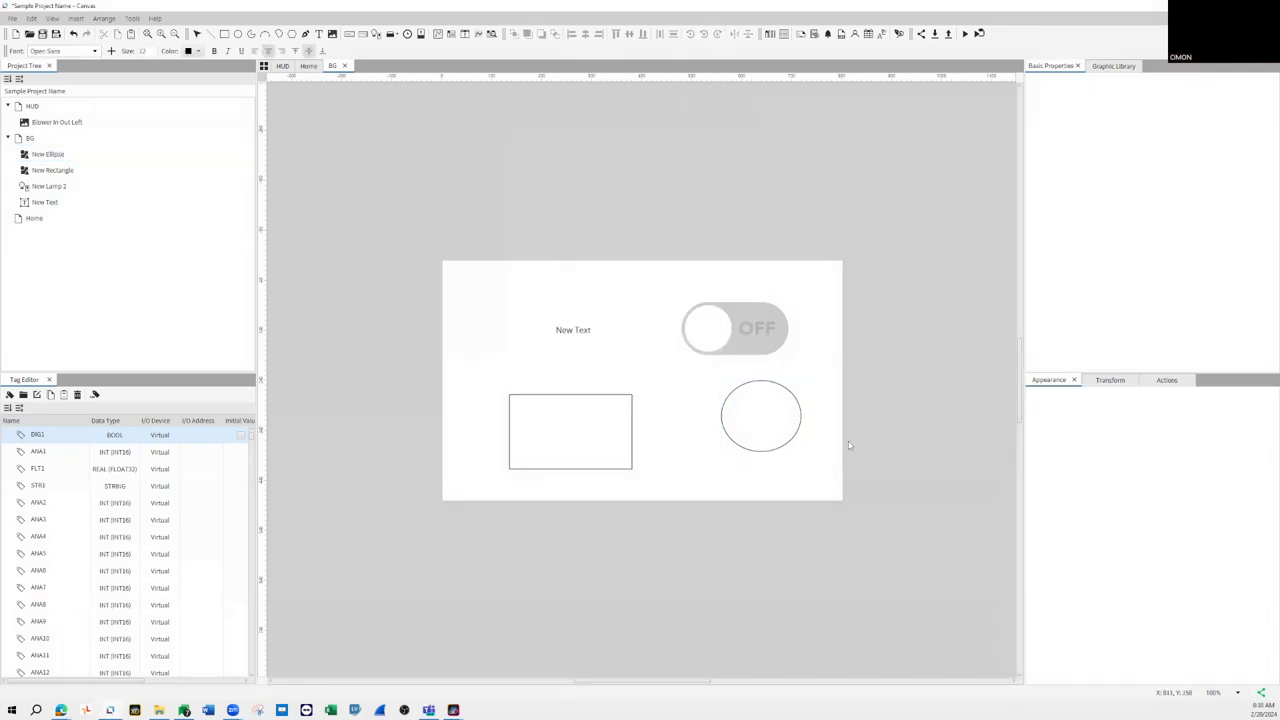
click(590, 336)
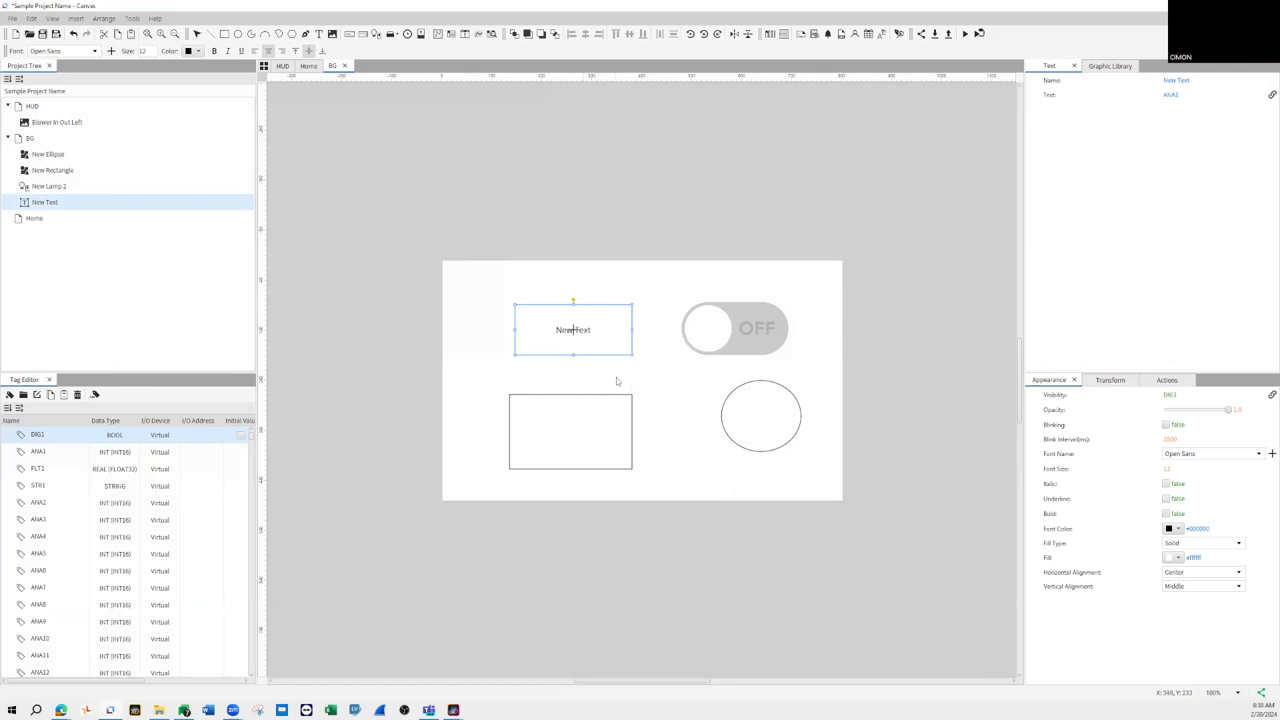
mouse_move(605, 348)
mouse_down()
mouse_move(606, 320)
mouse_move(636, 343)
mouse_move(583, 340)
mouse_move(605, 347)
mouse_up()
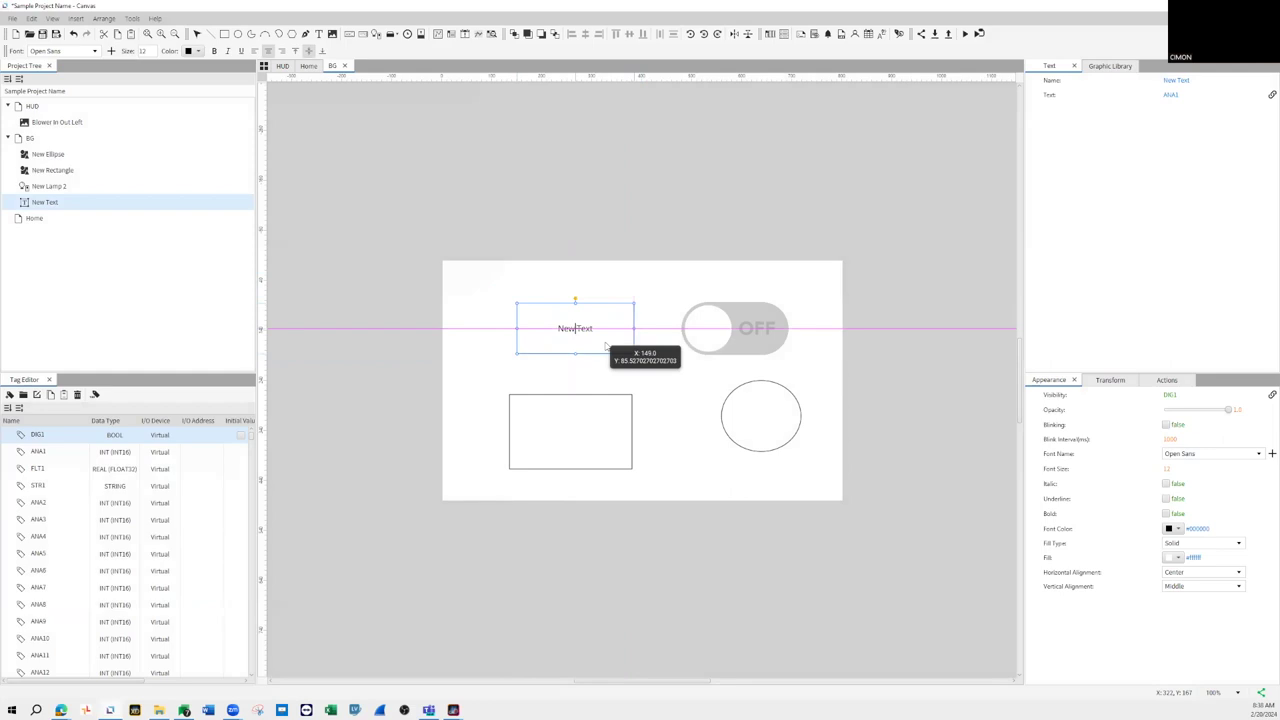
drag(605, 347, 605, 347)
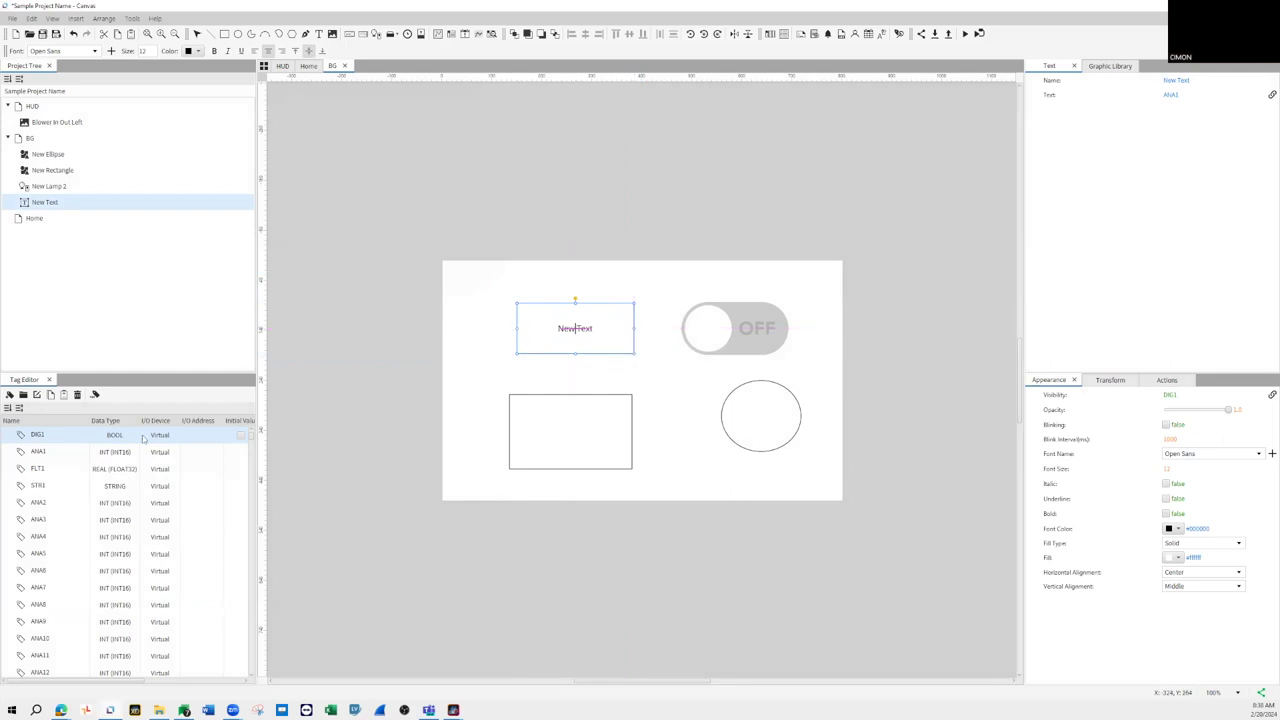
click(45, 455)
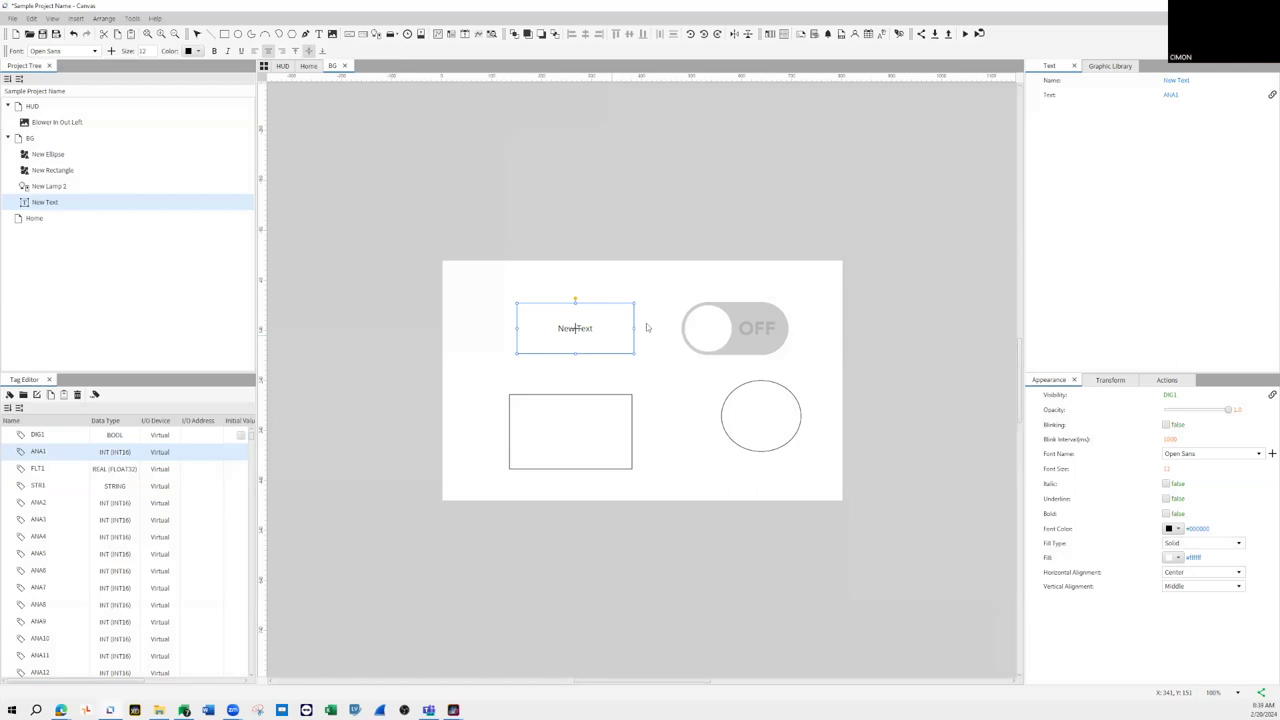
click(1176, 96)
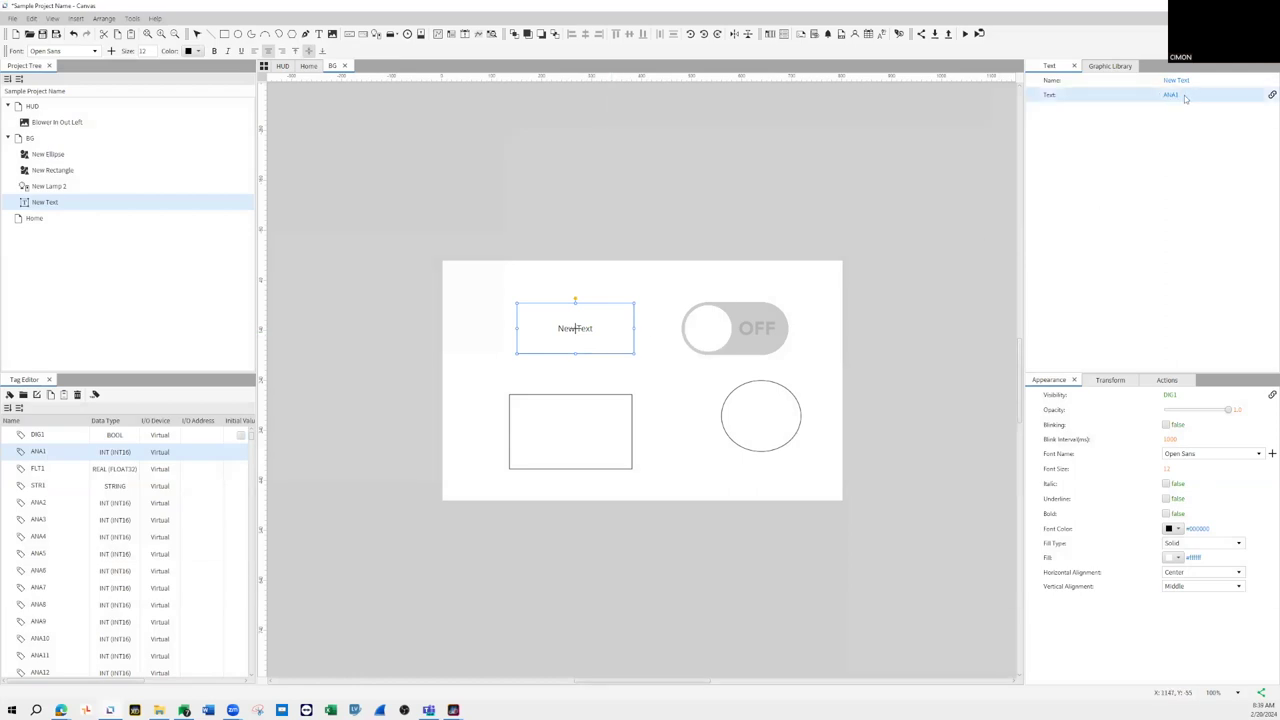
- Create an On Press command for the text object that uses numeric Enter Tag Value on tag ANA1
click(1163, 382)
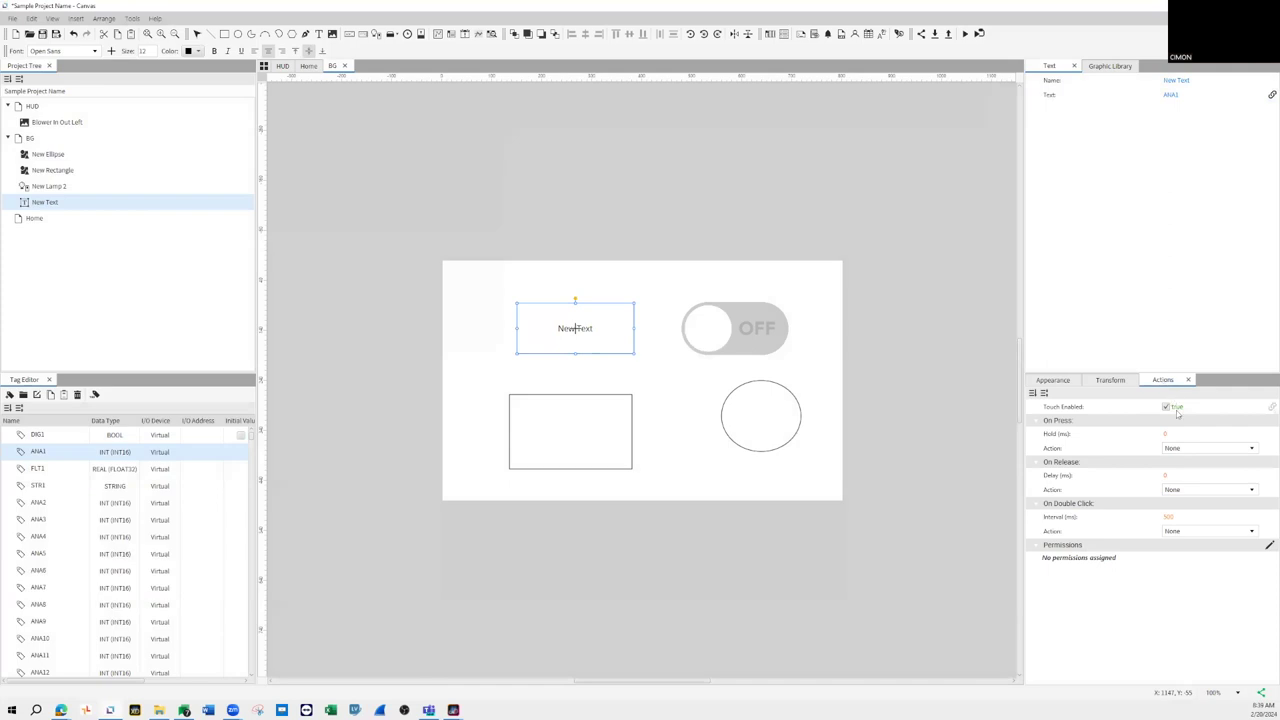
click(1193, 449)
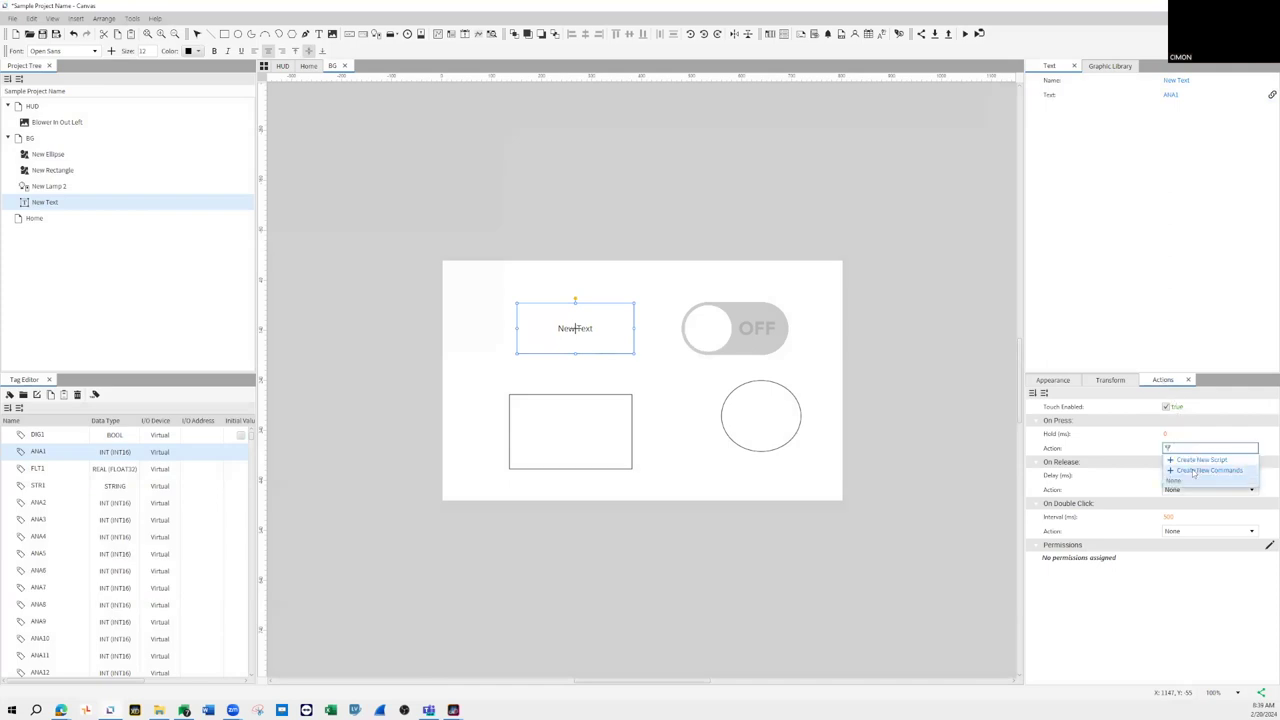
click(1193, 470)
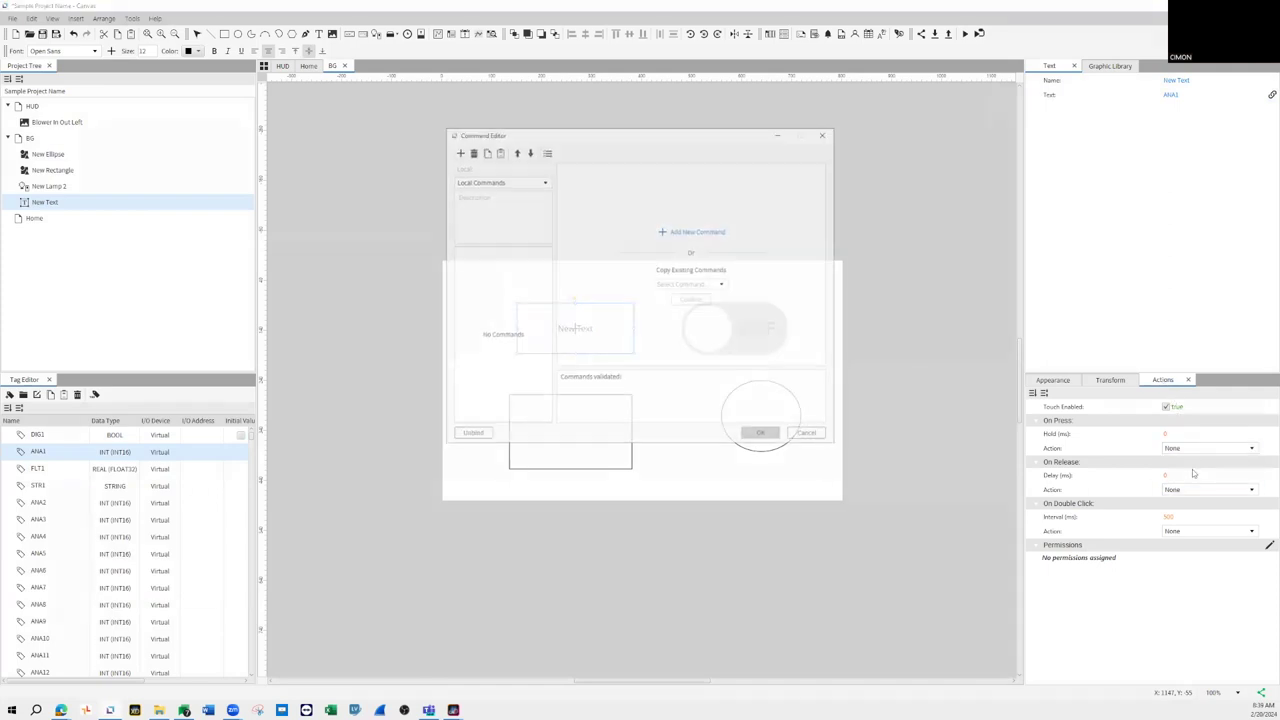
click(715, 232)
click(715, 179)
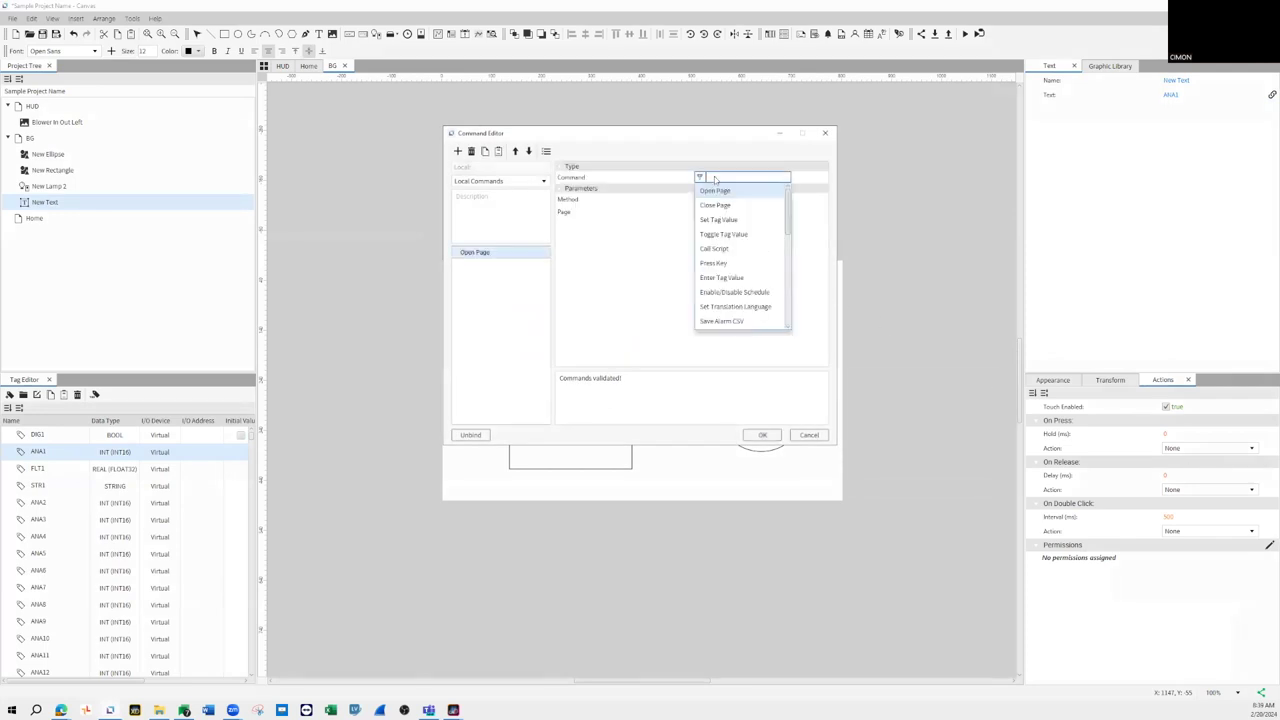
click(721, 278)
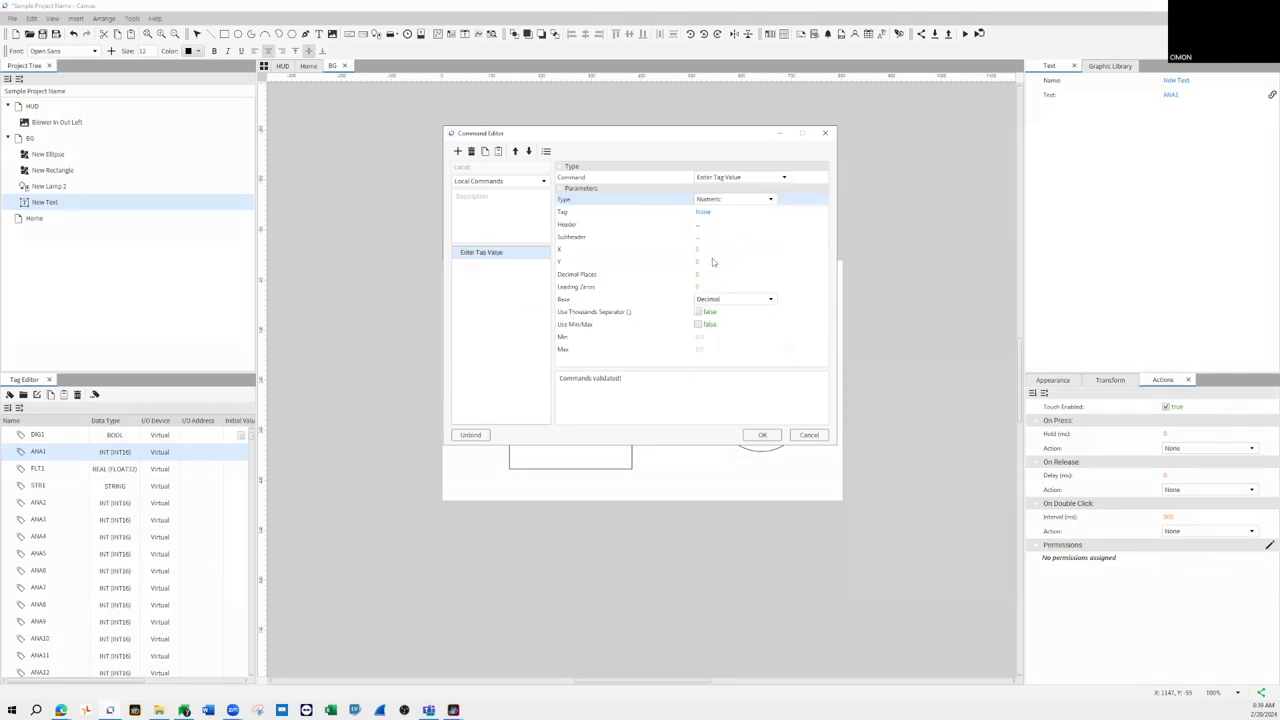
click(704, 212)
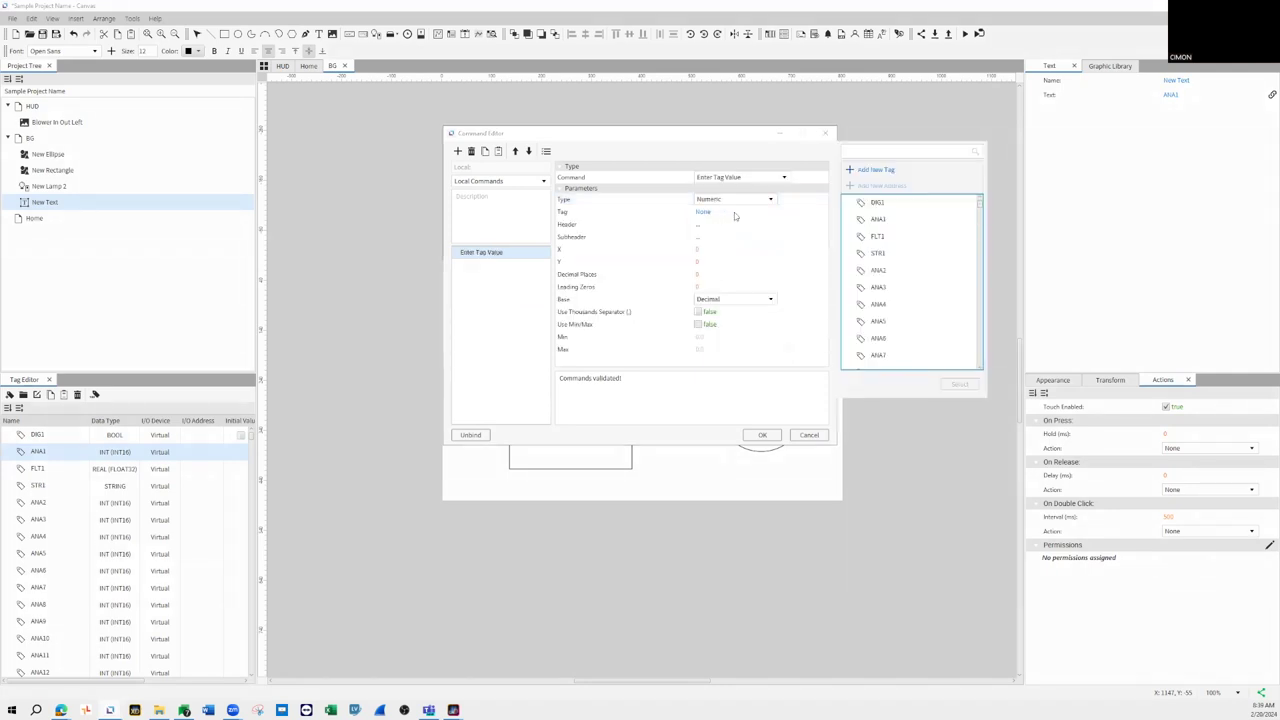
click(880, 219)
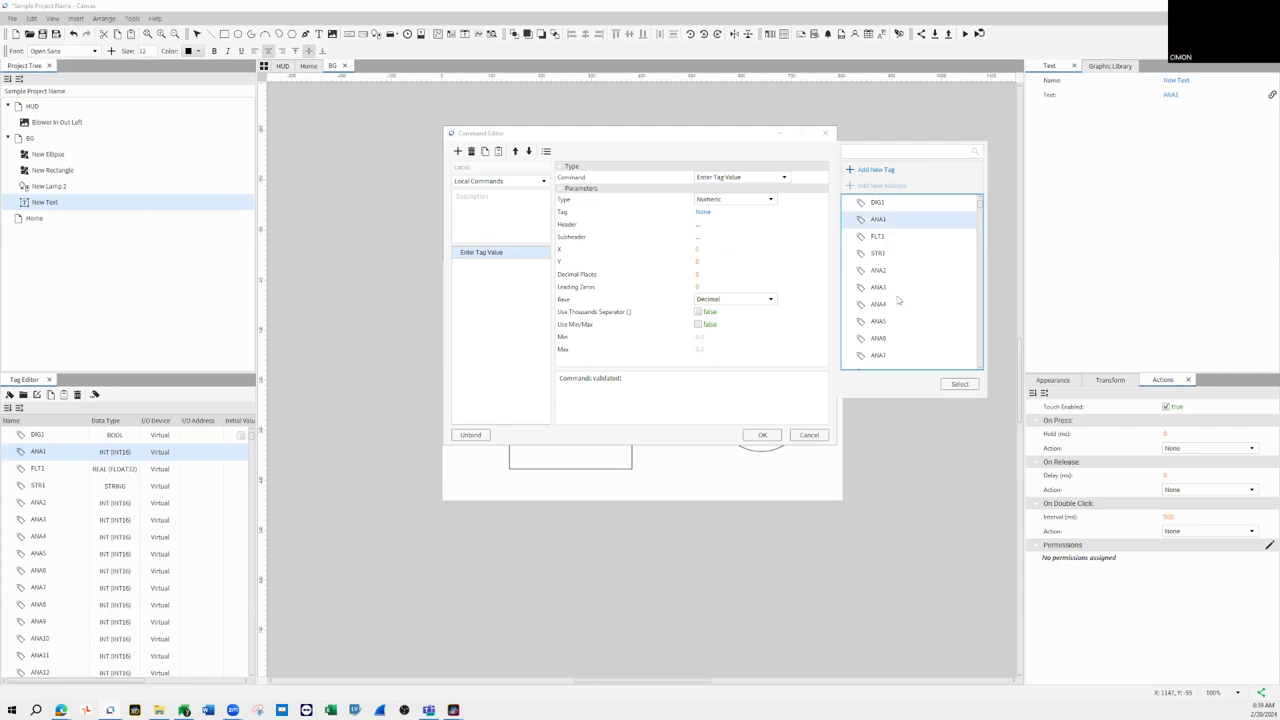
click(960, 385)
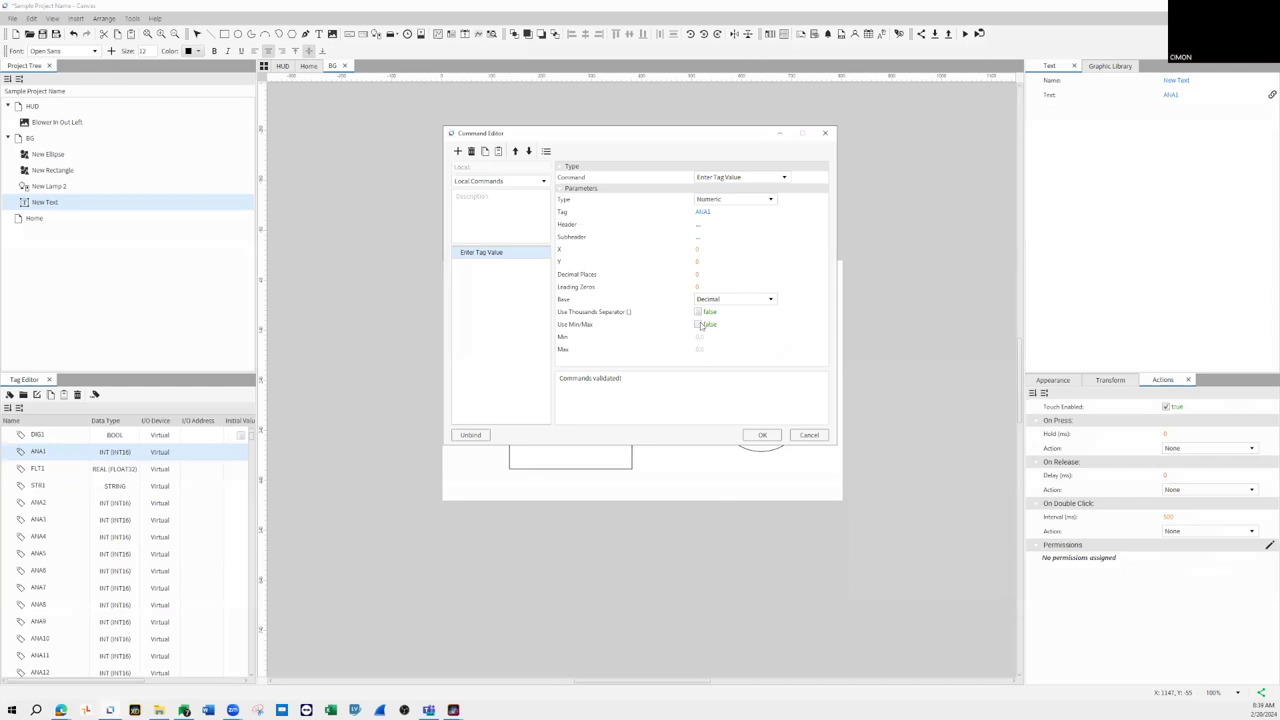
- Enable the command's Min/Max limits with a minimum of 23 and a maximum of 123
click(699, 325)
click(745, 338)
click(710, 350)
text(123)
key(Return)
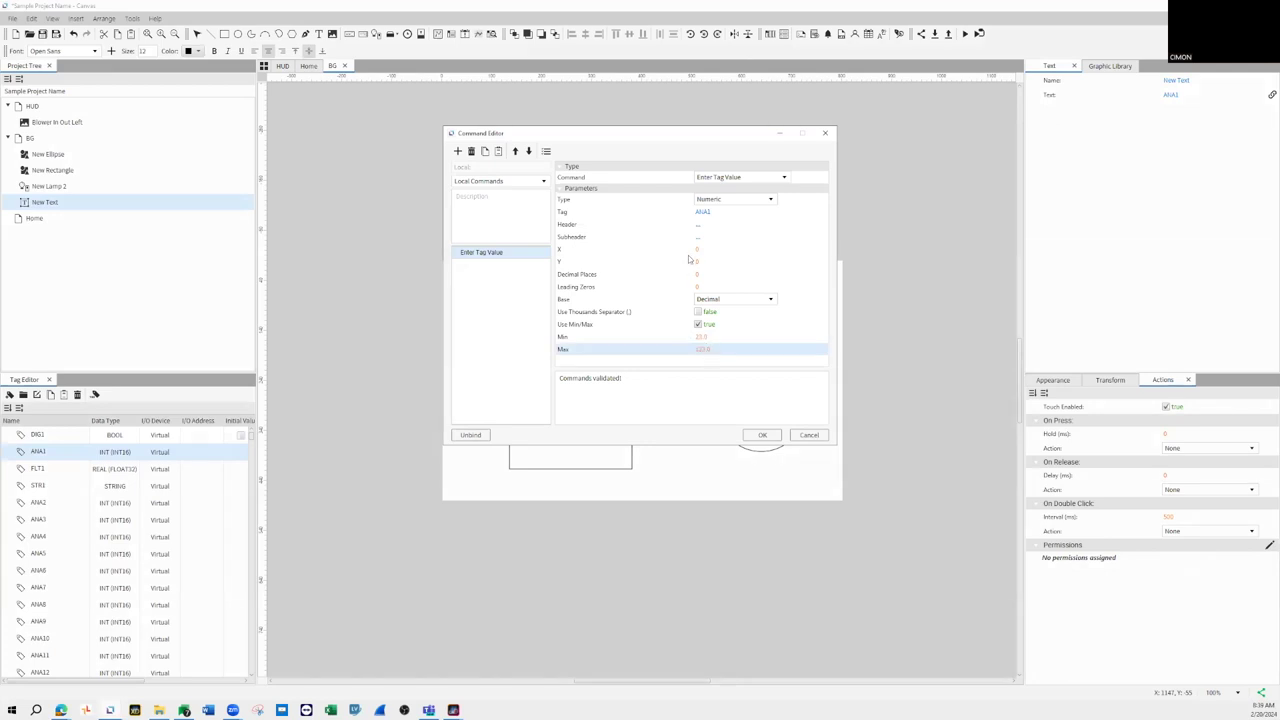
- Set the command's header to ANA1 and its subheader to "Min: 23 MAX: 123", and apply the command
click(703, 226)
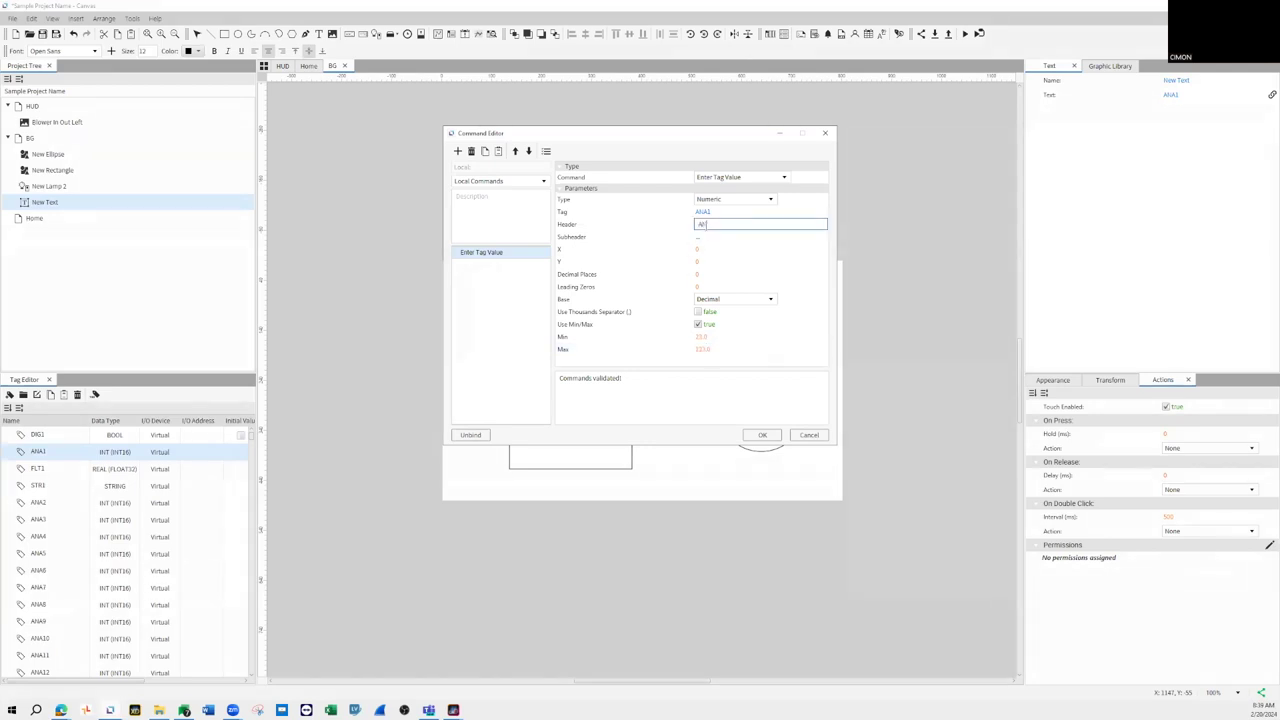
click(703, 237)
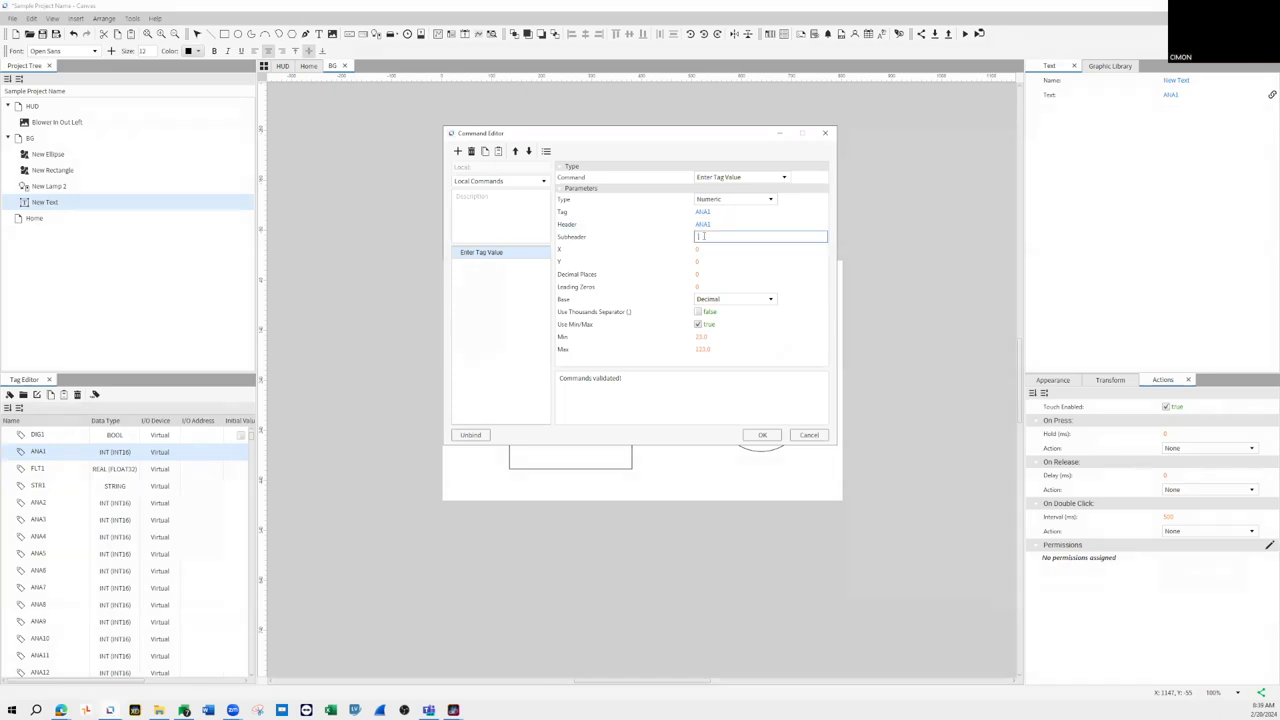
text(Min: 23 MAX: 123)
click(762, 434)
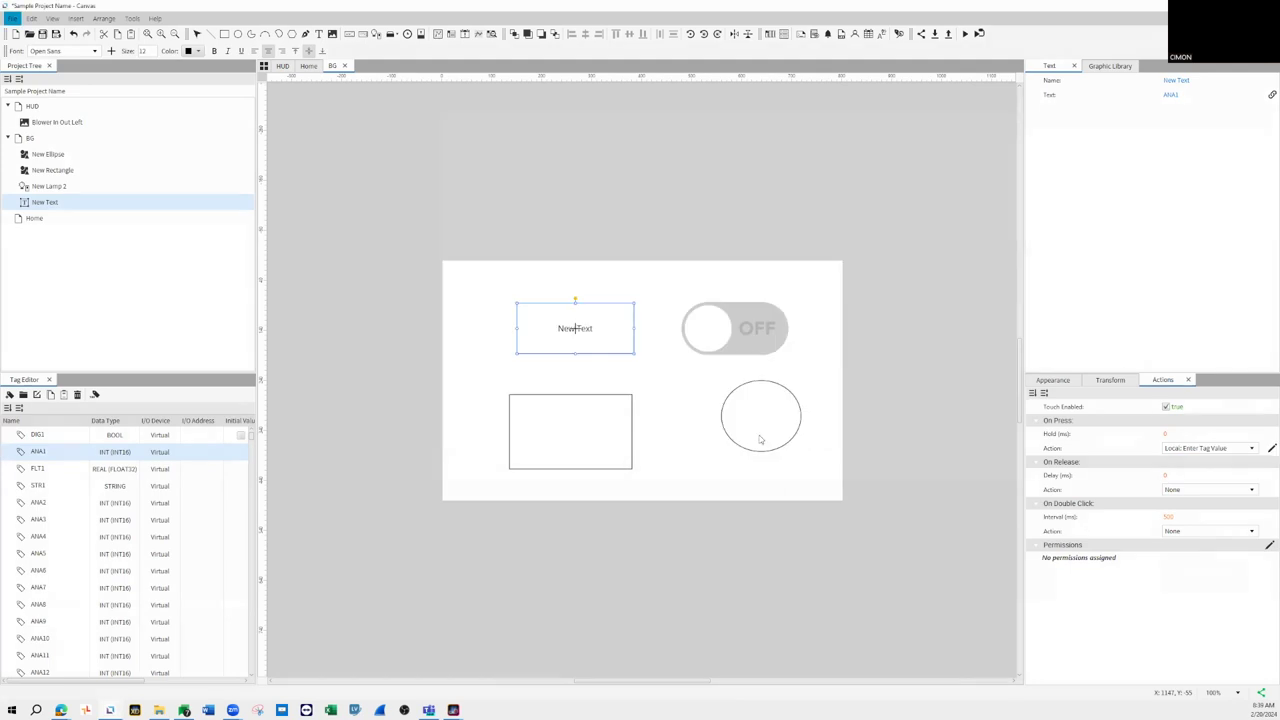
- Start the project simulation, saving the changes first
click(966, 34)
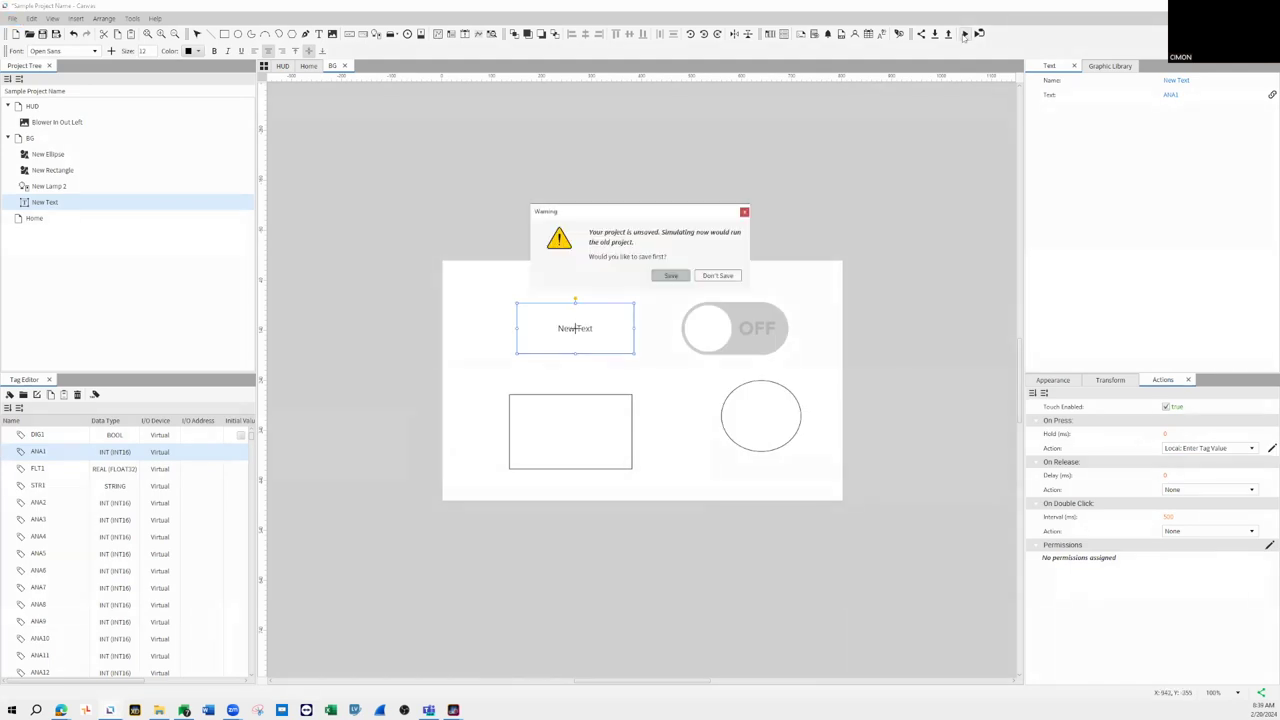
click(670, 276)
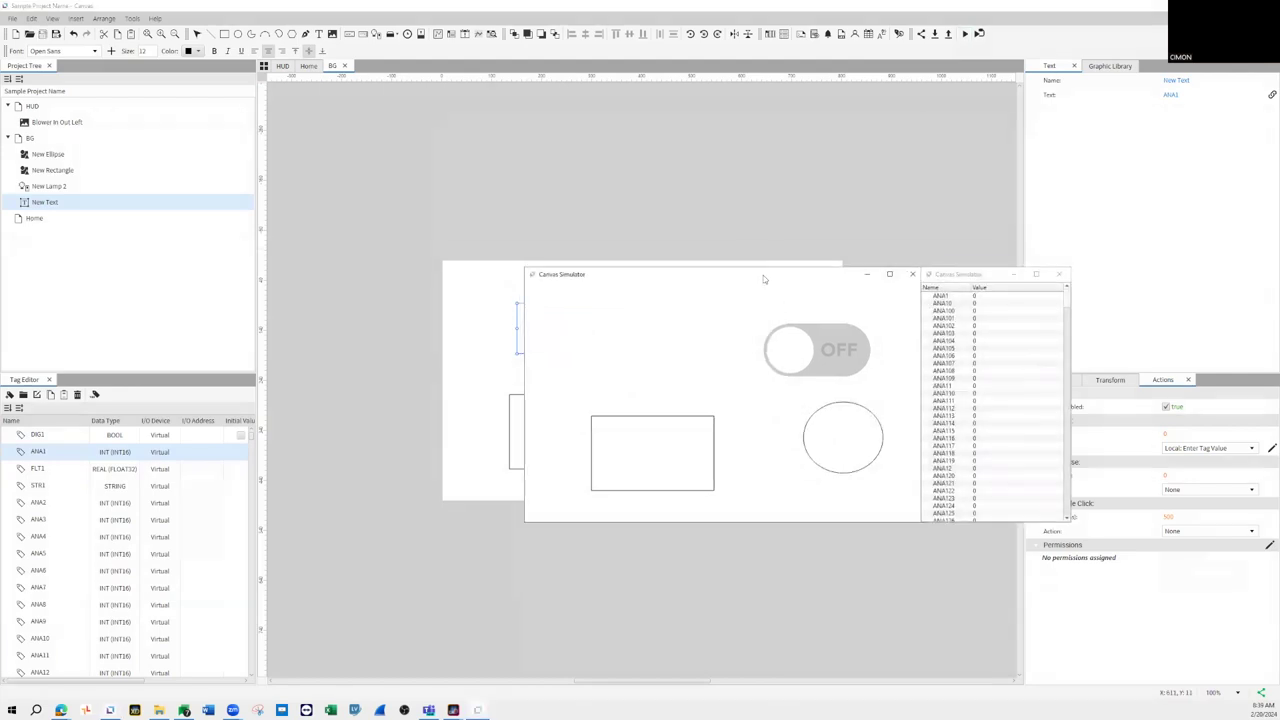
- In the running simulation, switch the toggle on and enter 23 as the ANA1 value through the text object's keypad
drag(763, 275, 699, 103)
click(729, 181)
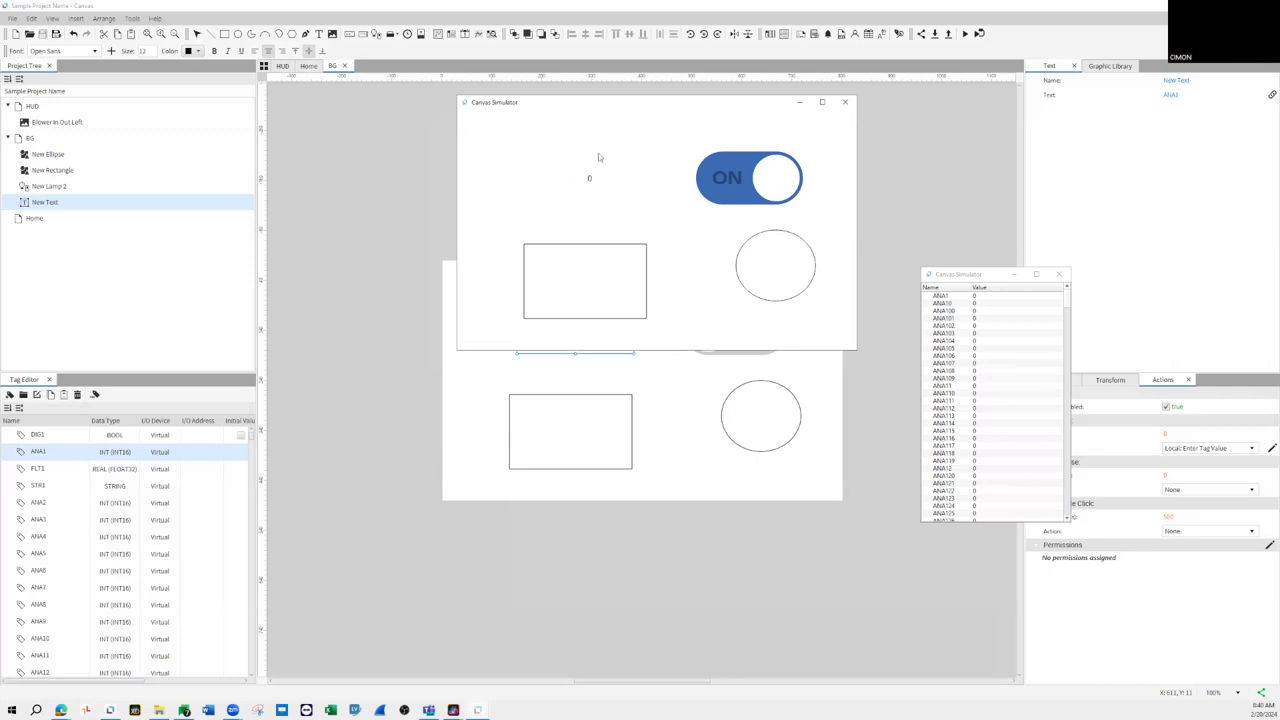
click(593, 178)
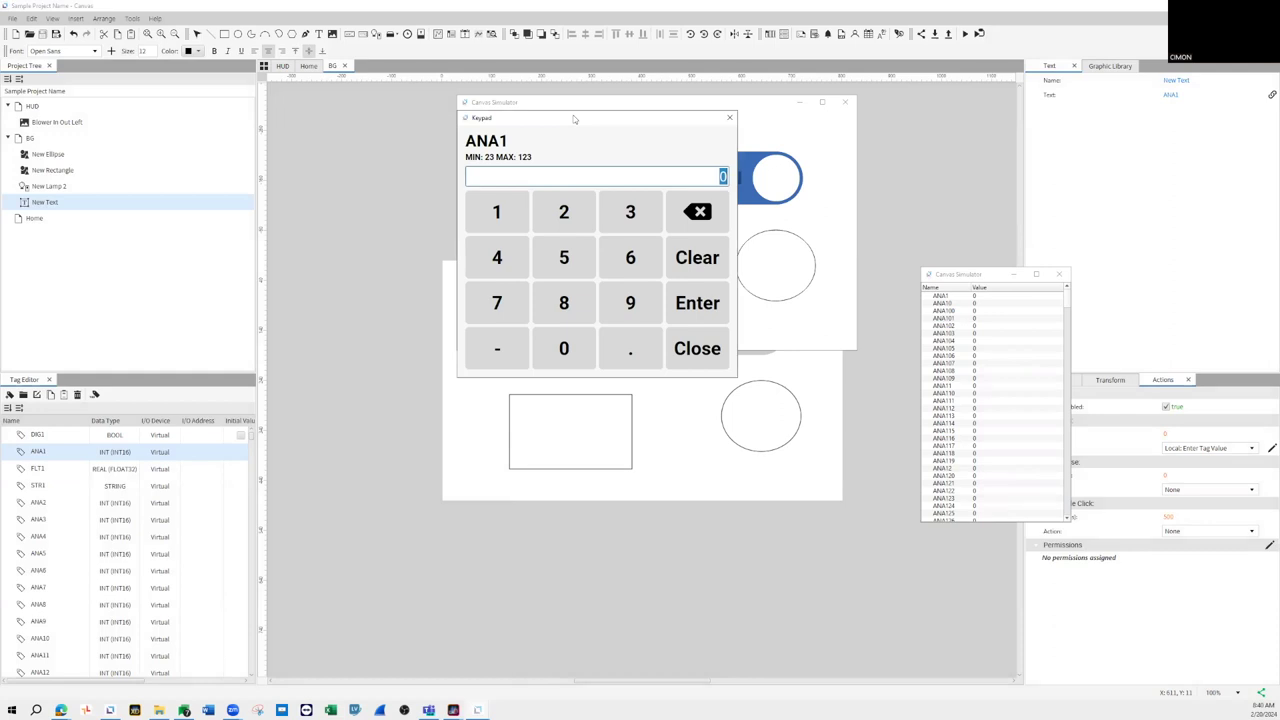
drag(573, 115, 625, 121)
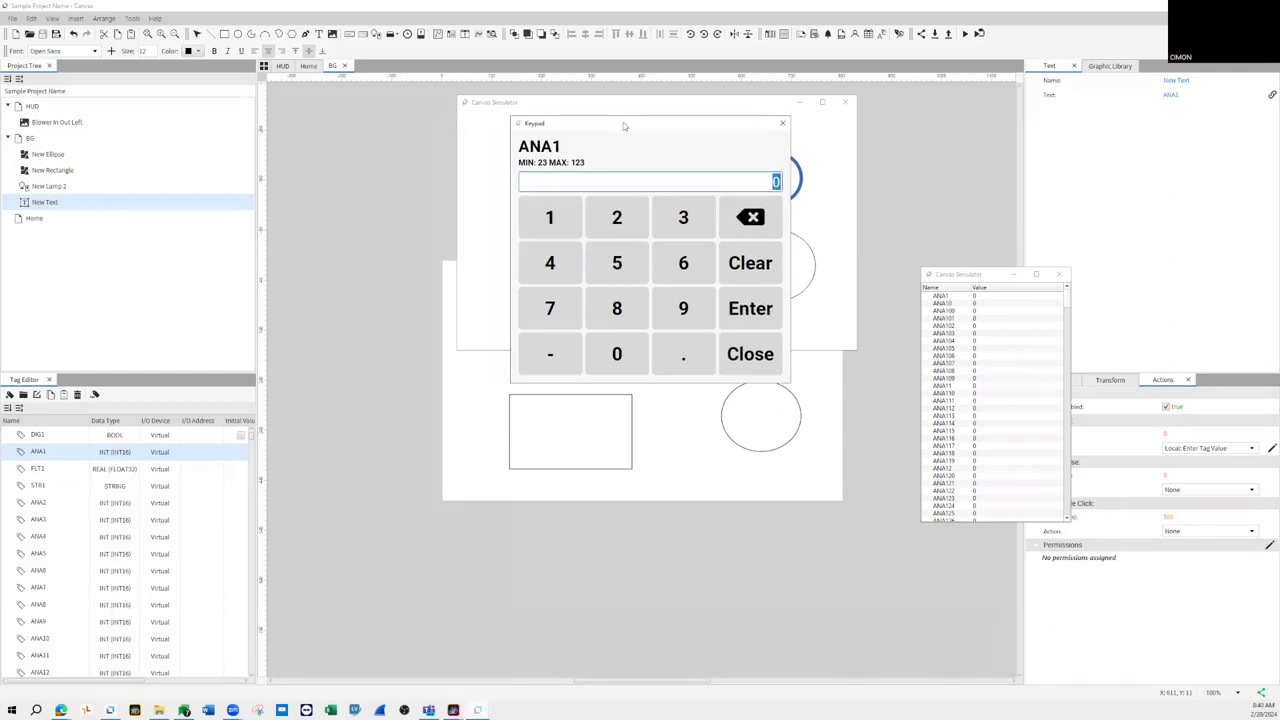
click(637, 222)
click(682, 218)
click(754, 308)
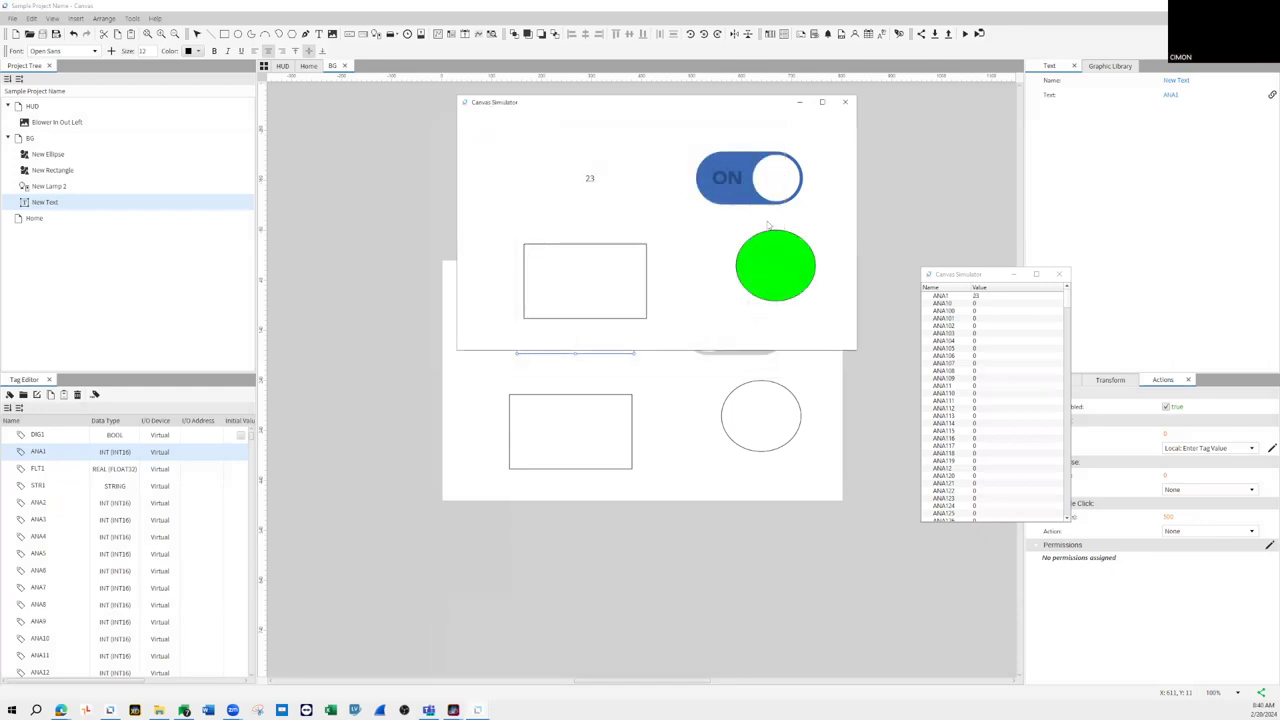
- Test the ellipse's fill conditions by entering 24 and 50 as ANA1 values in the simulation
click(594, 183)
click(563, 212)
click(497, 257)
click(709, 296)
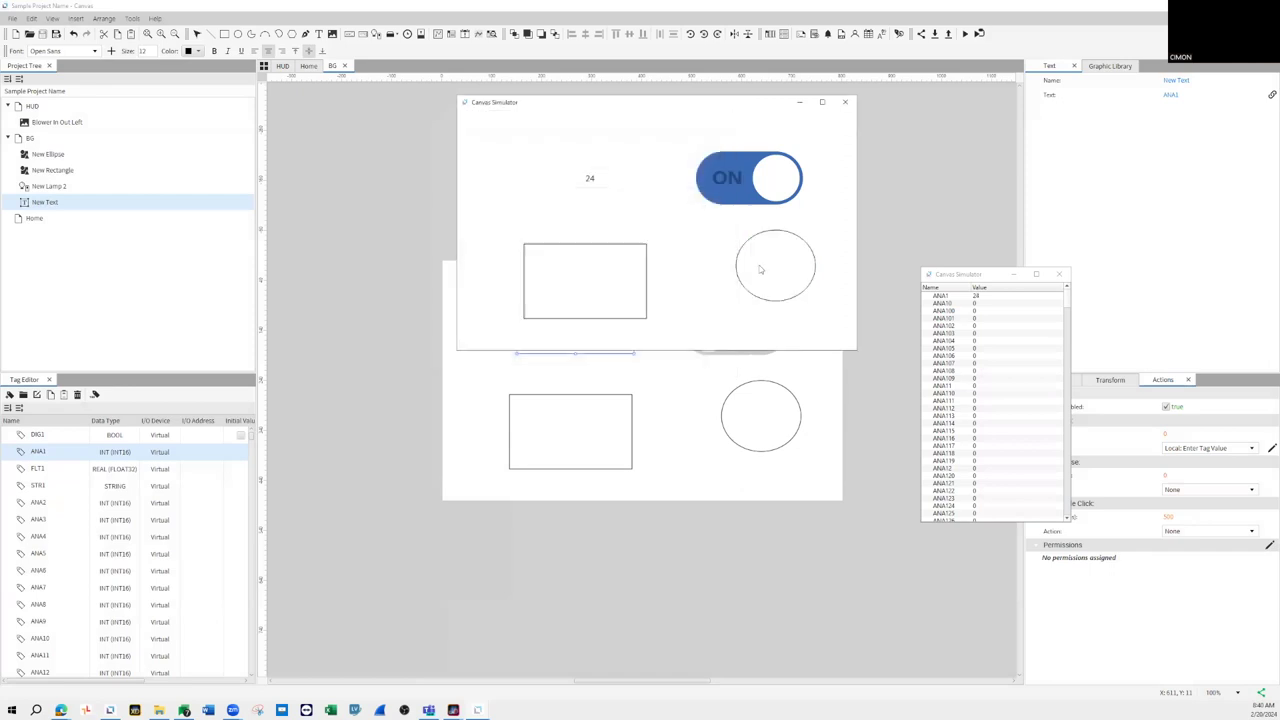
click(596, 178)
click(564, 257)
click(564, 346)
- Set the simulated ANA1 value to its upper limit of 123
click(631, 210)
click(497, 212)
click(564, 212)
click(630, 211)
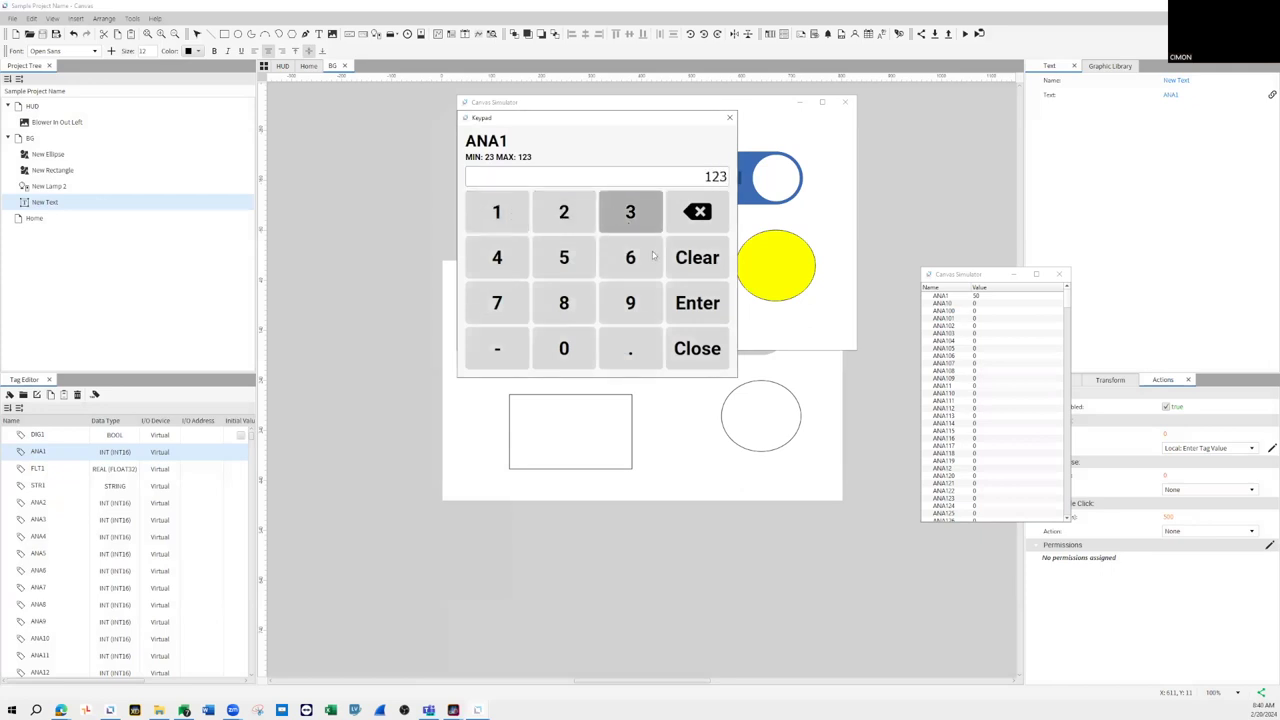
click(697, 302)
- Try to enter ANA1 values outside the 23 to 123 limits, such as 1, and close the keypad and the simulator
click(620, 206)
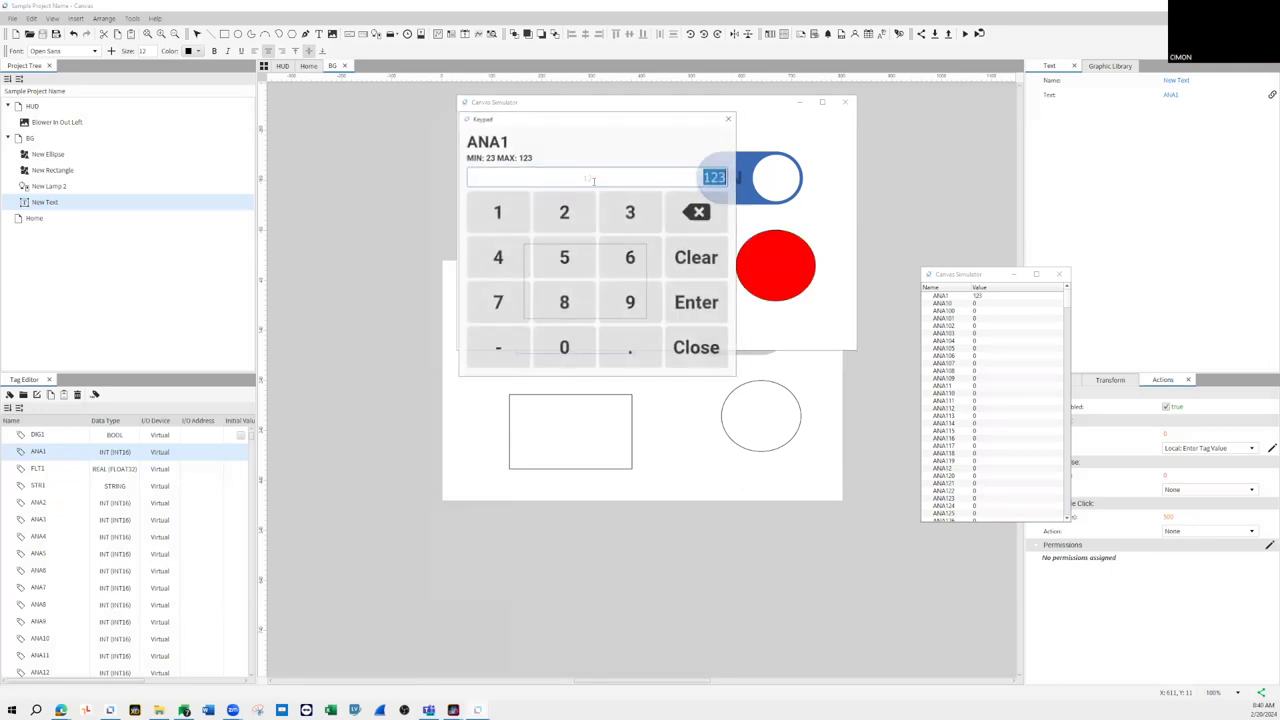
click(497, 215)
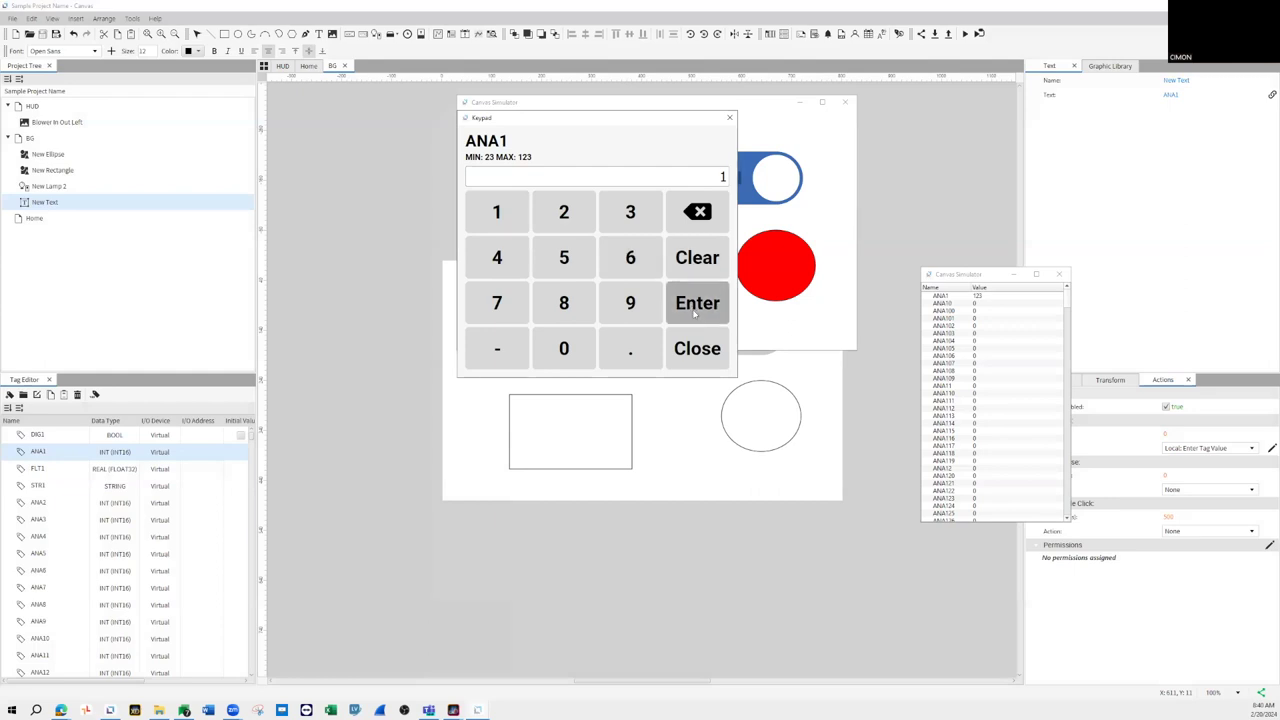
click(563, 302)
click(563, 302)
click(697, 348)
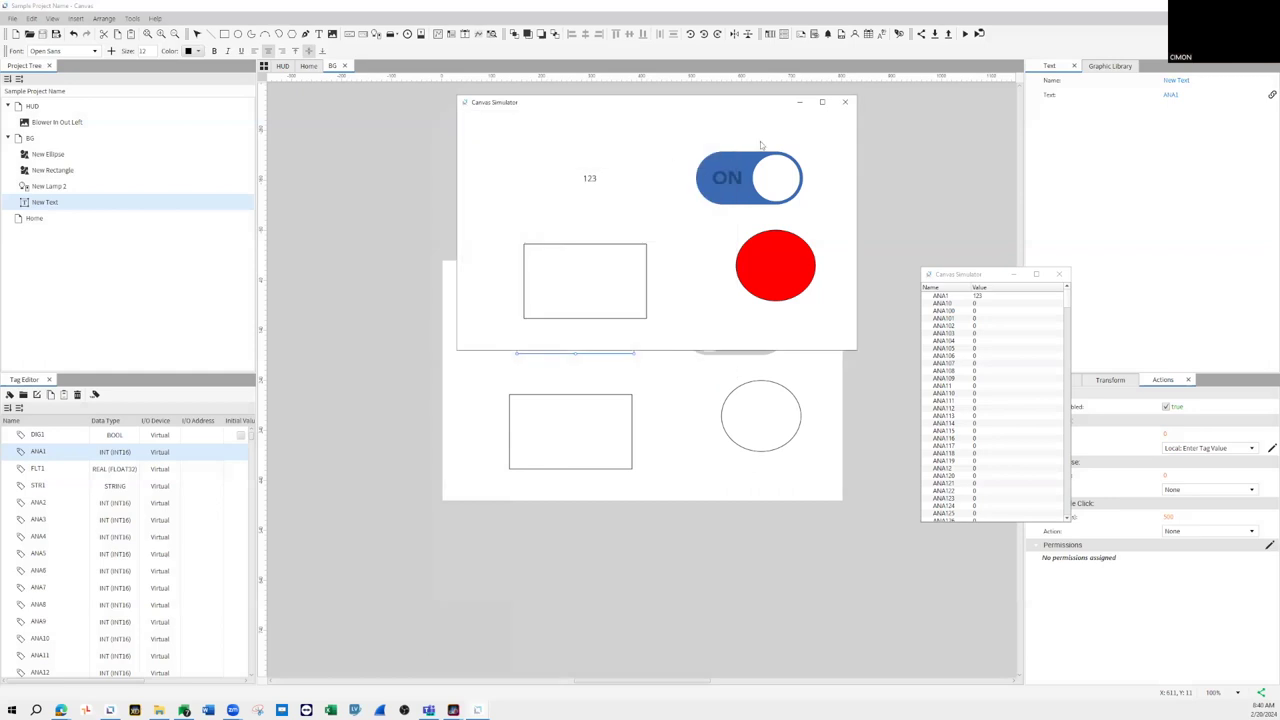
click(845, 103)
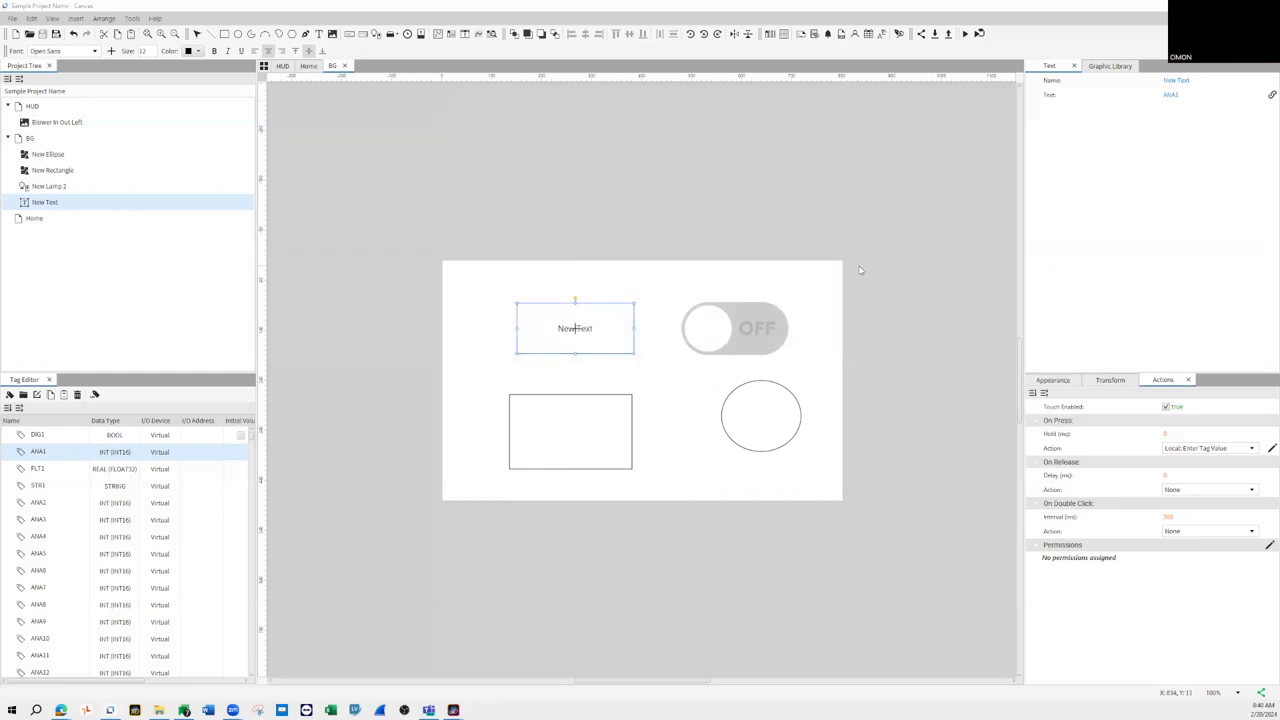
key(alt+Tab)
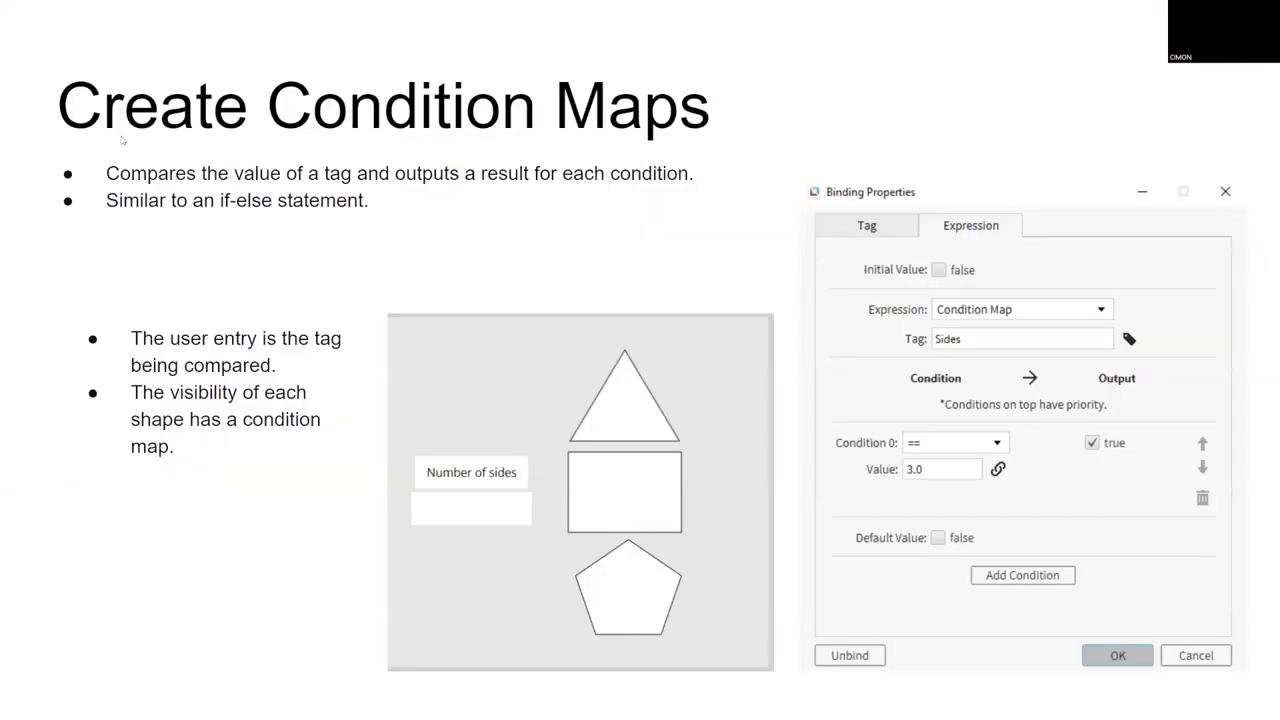
click(680, 158)
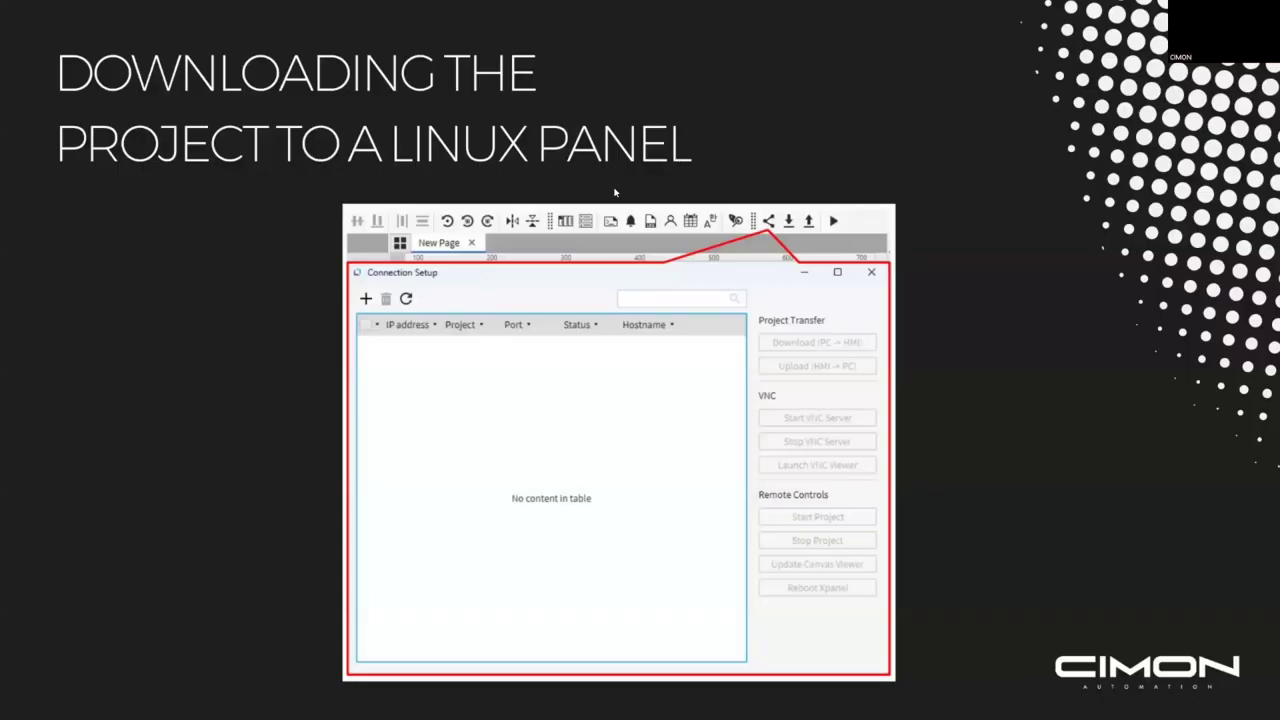
key(alt+Tab)
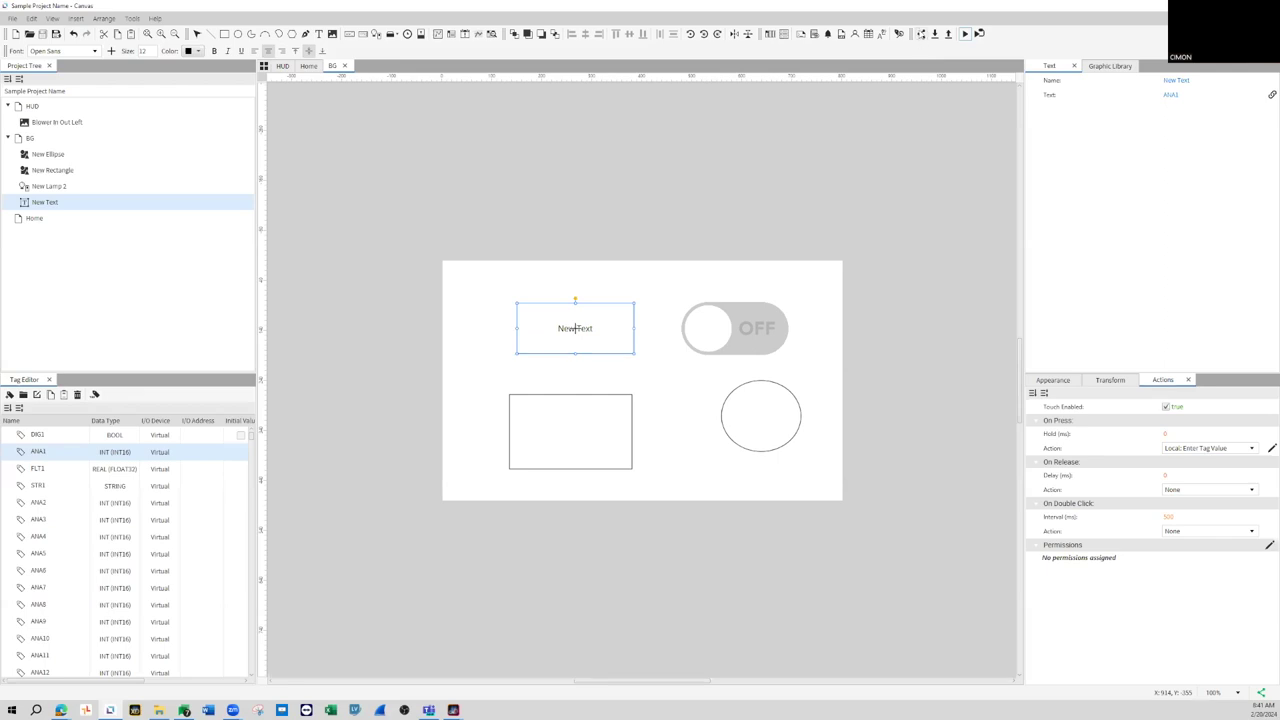
- Select the panel at 192.168.1.44 in Connection Setup and download the current project to it
click(922, 35)
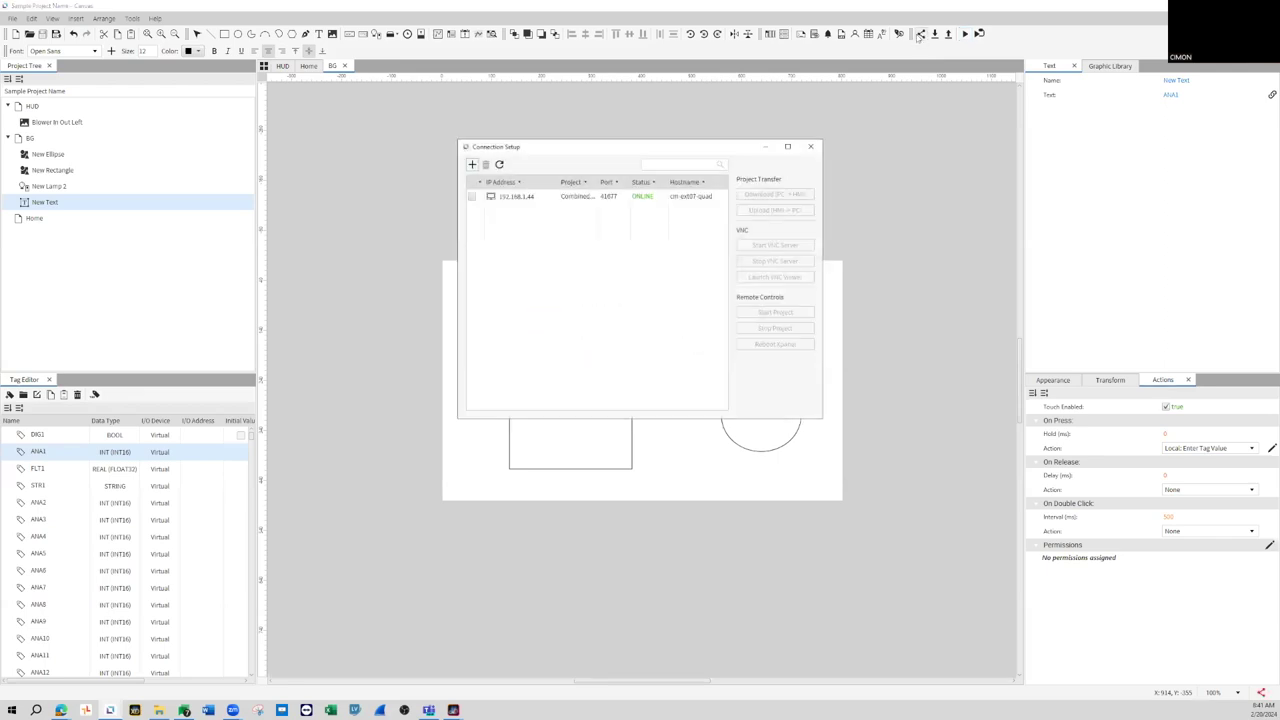
click(471, 196)
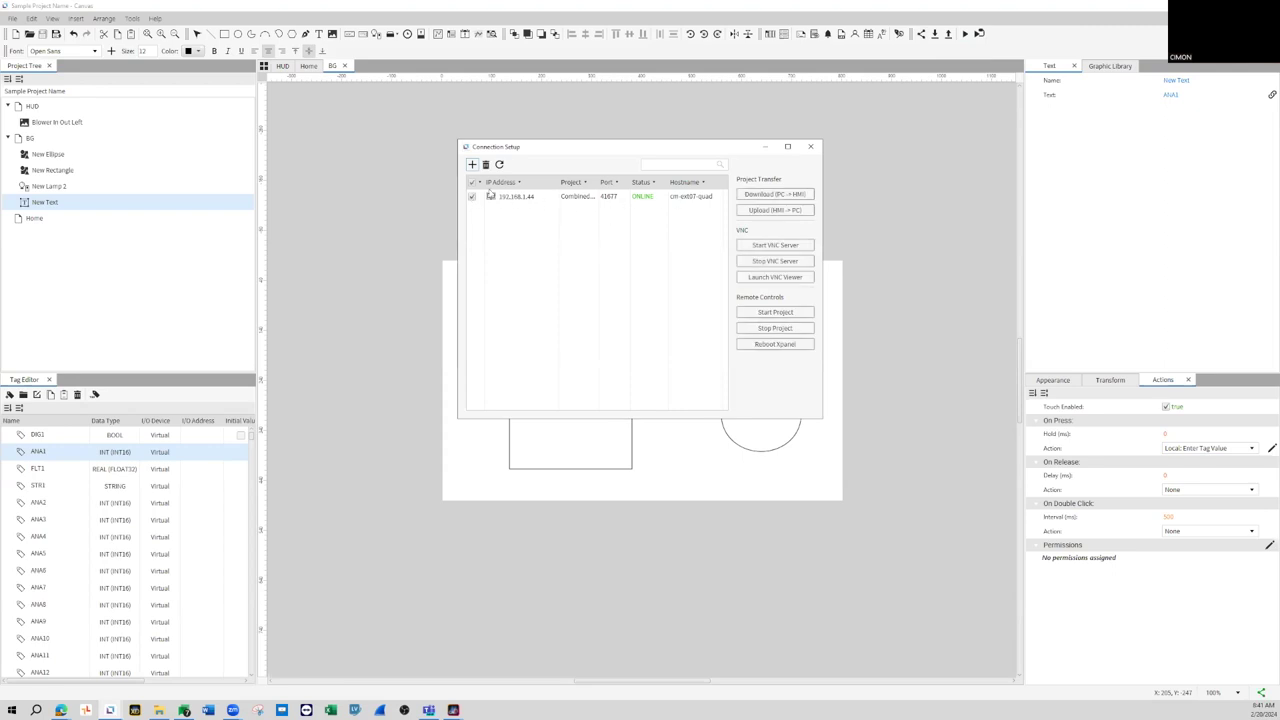
click(472, 165)
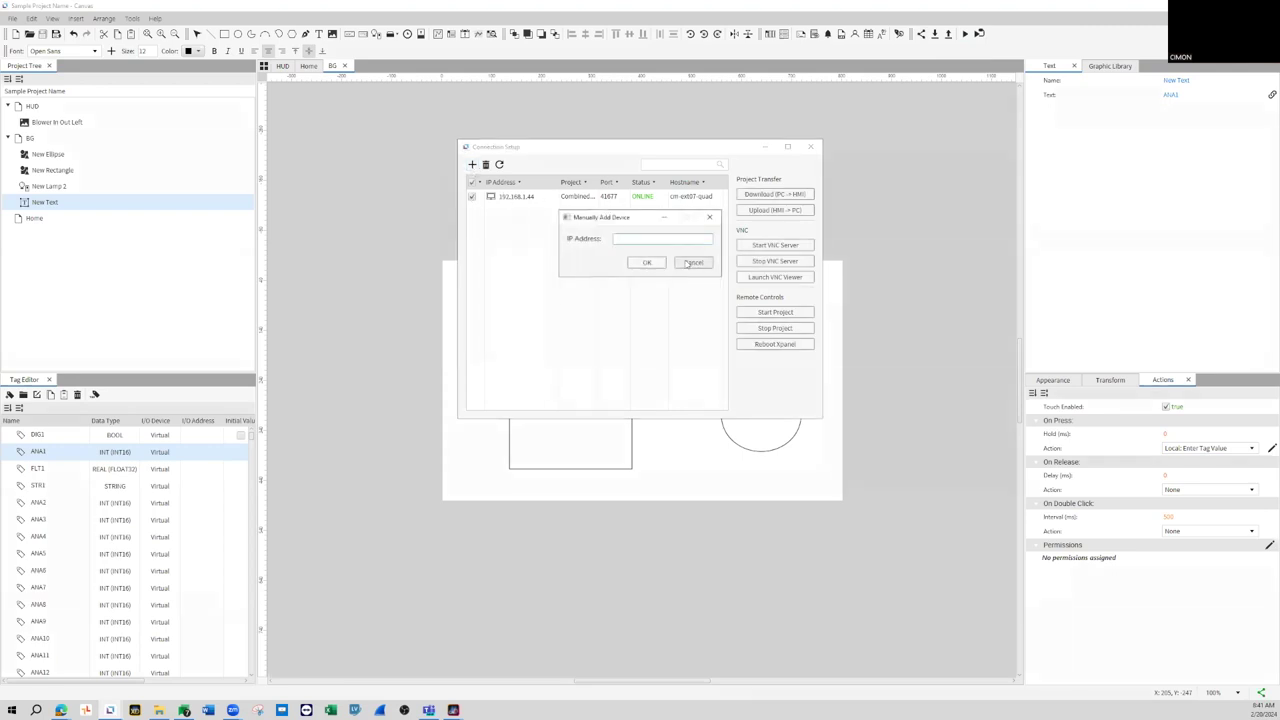
click(709, 217)
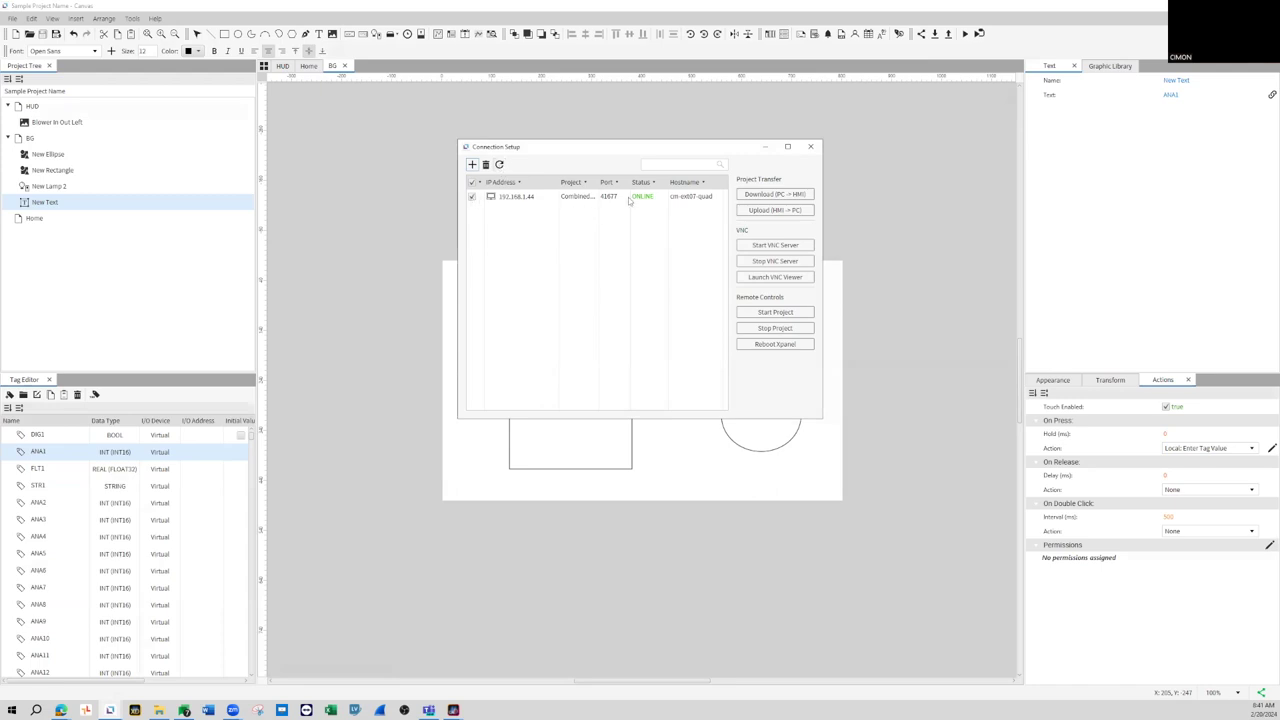
click(752, 193)
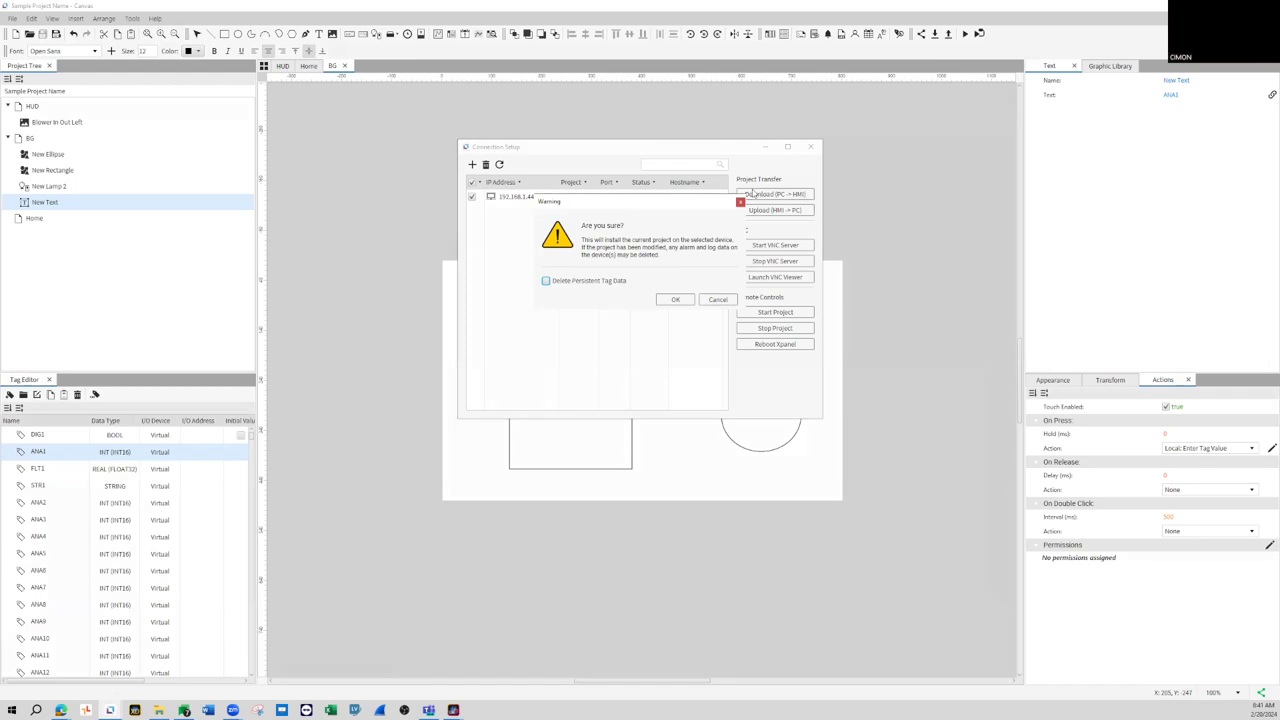
click(673, 300)
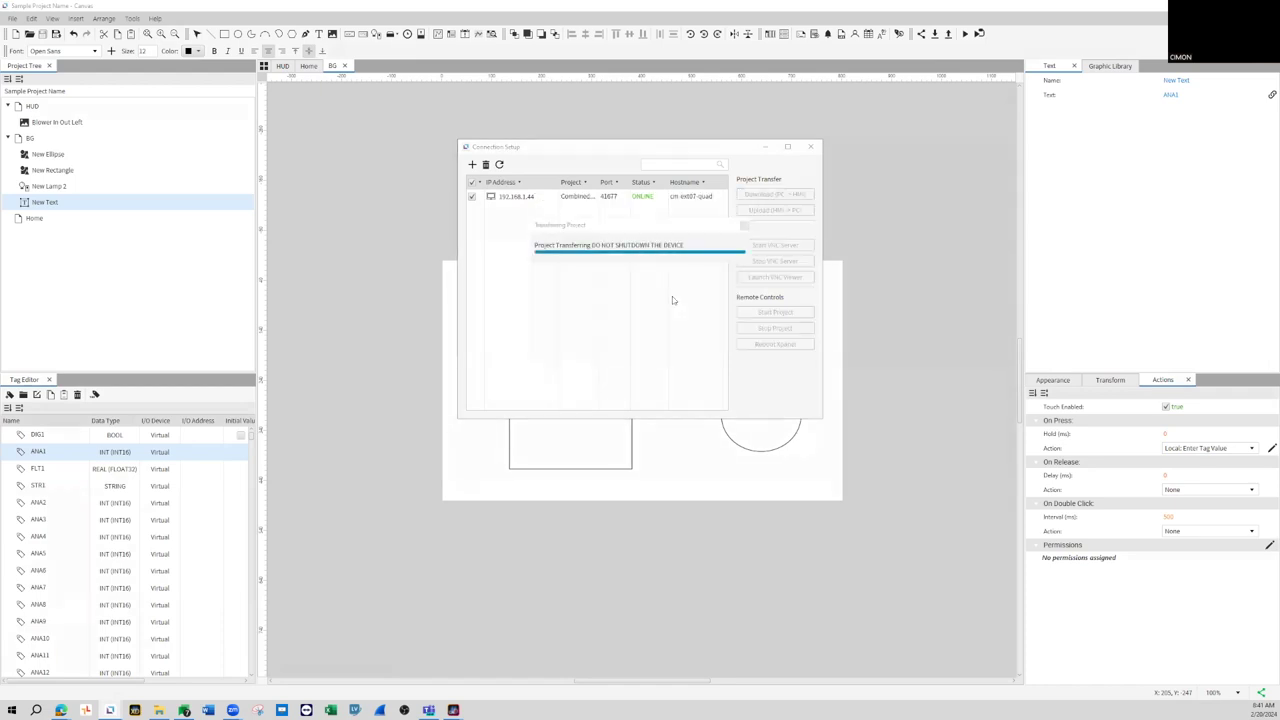
- Launch the VNC viewer for the connected panel and switch the page's toggle on remotely
click(772, 283)
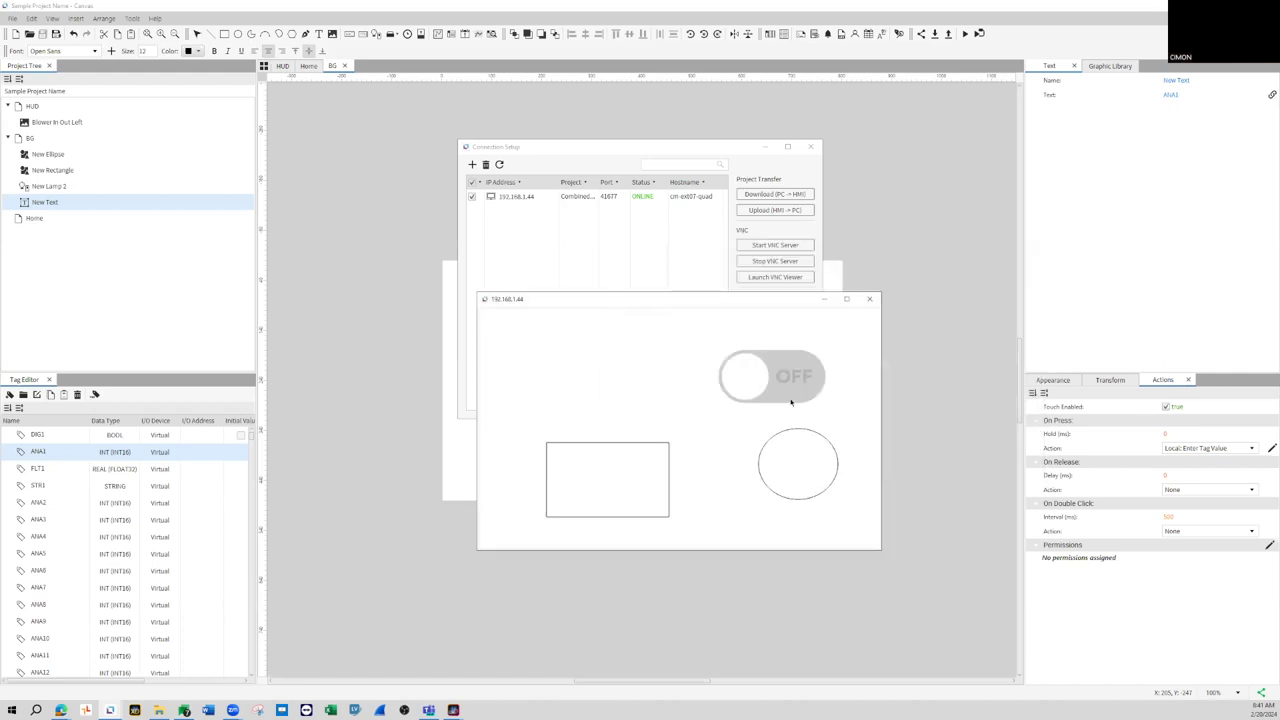
click(776, 382)
click(776, 382)
click(776, 382)
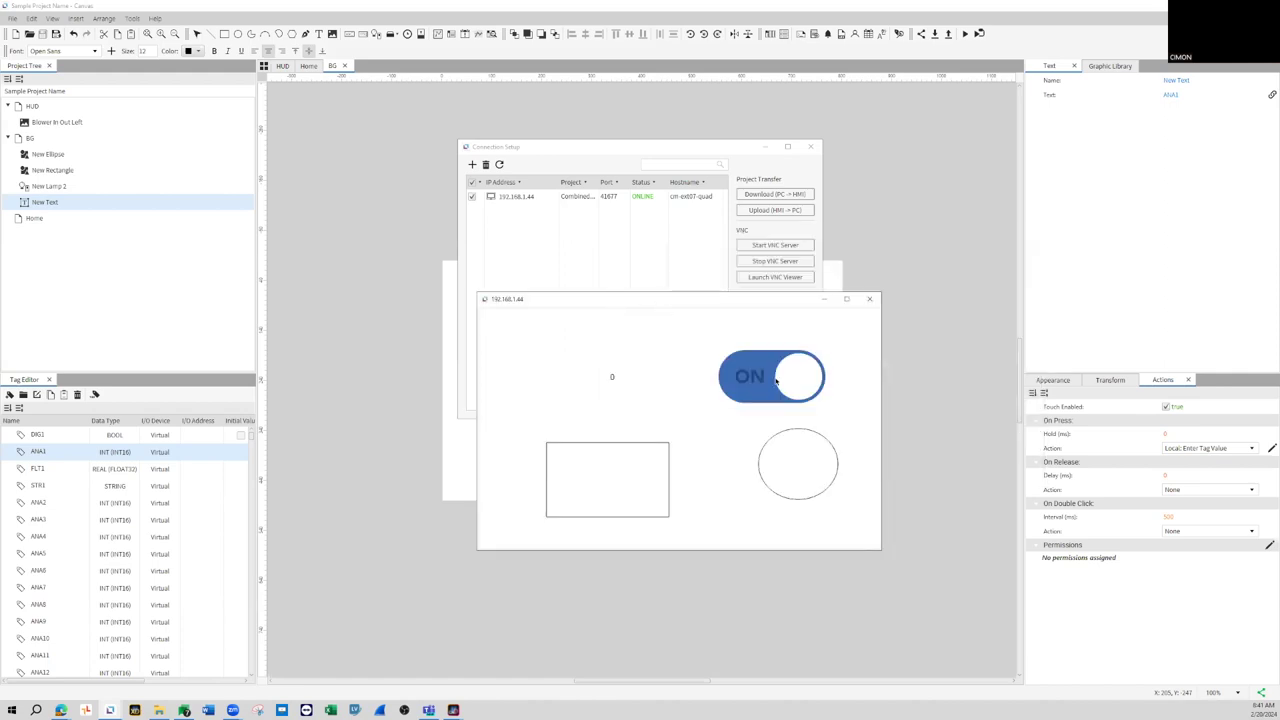
- Enter 25 as the ANA1 value on the remote panel through the text object's keypad
click(613, 376)
click(662, 426)
click(658, 447)
click(740, 482)
click(630, 380)
click(657, 415)
click(700, 415)
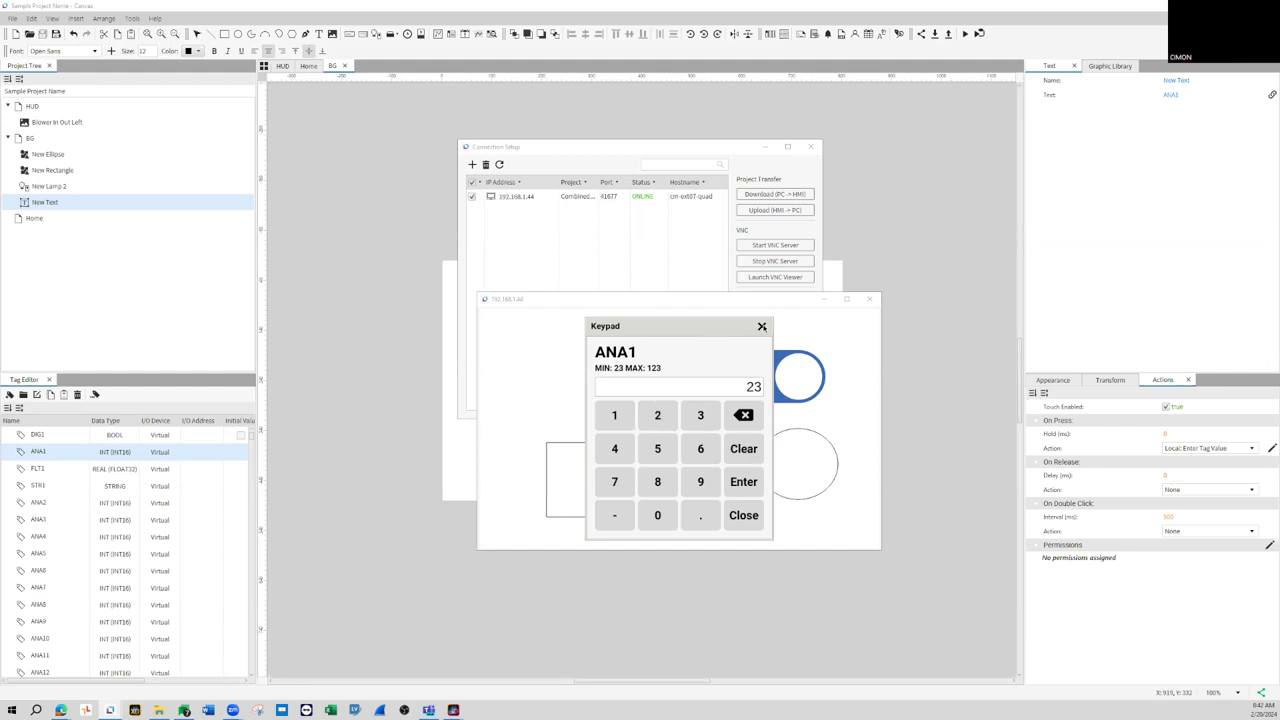
click(762, 327)
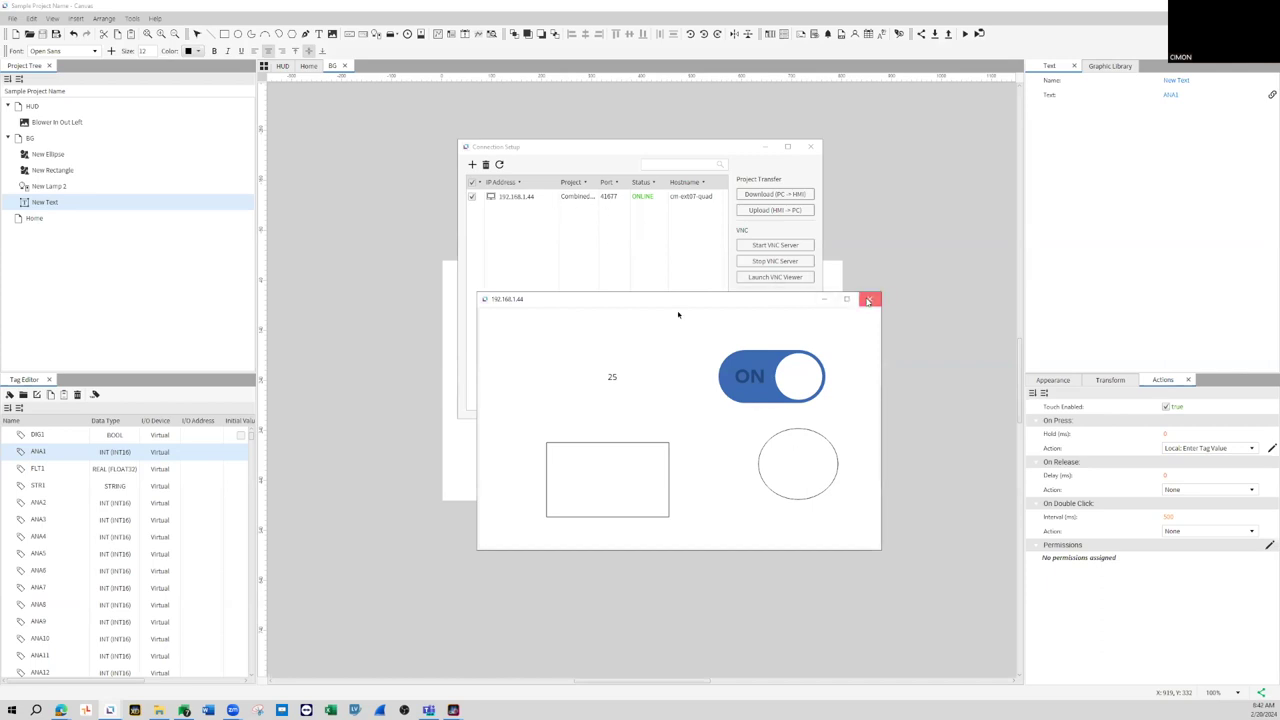
- Close the VNC viewer and the Connection Setup window
click(810, 147)
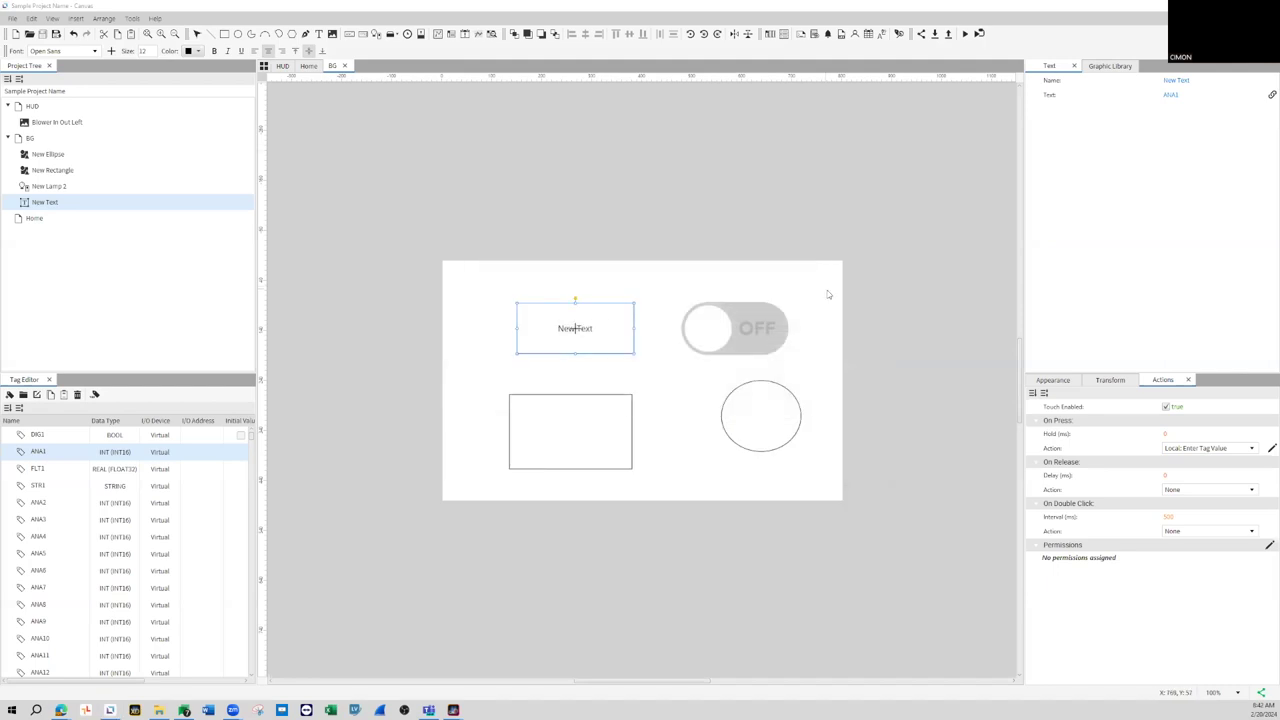
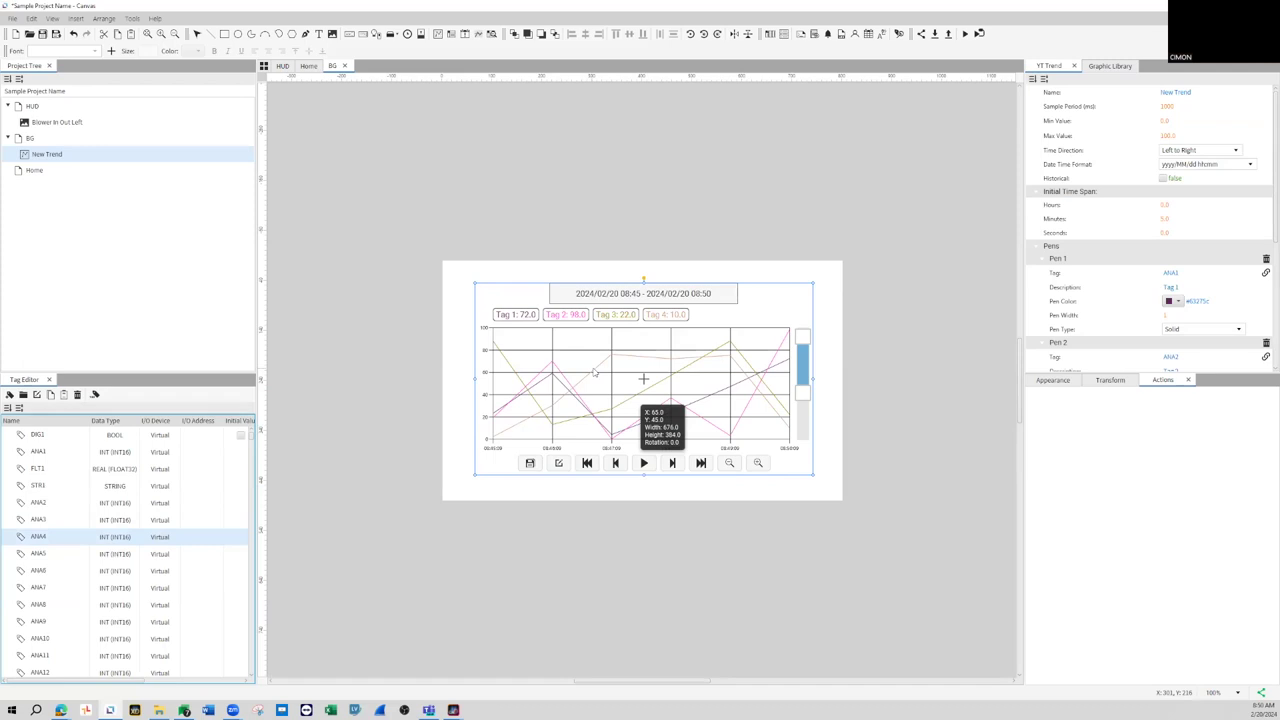
- Hide the trend's controls, time span legend, tag values, grid, X-axis labels, Y-axis labels and value span slider
click(1054, 381)
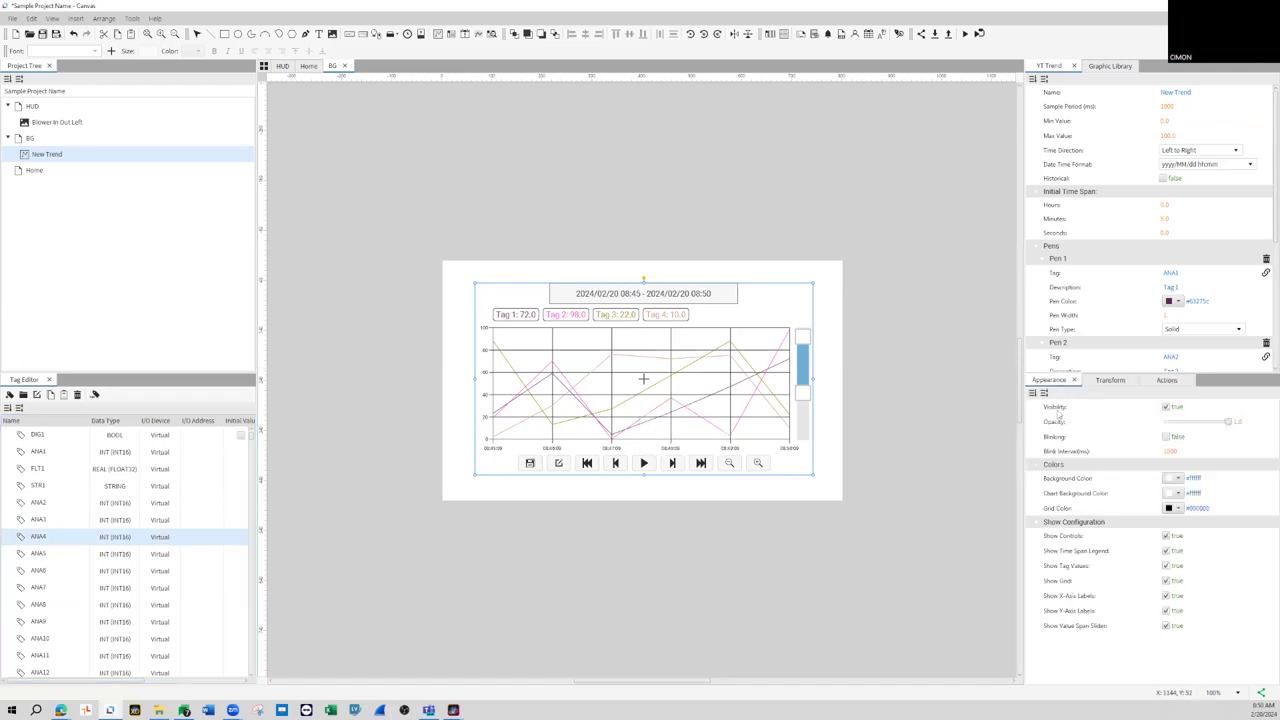
click(1166, 539)
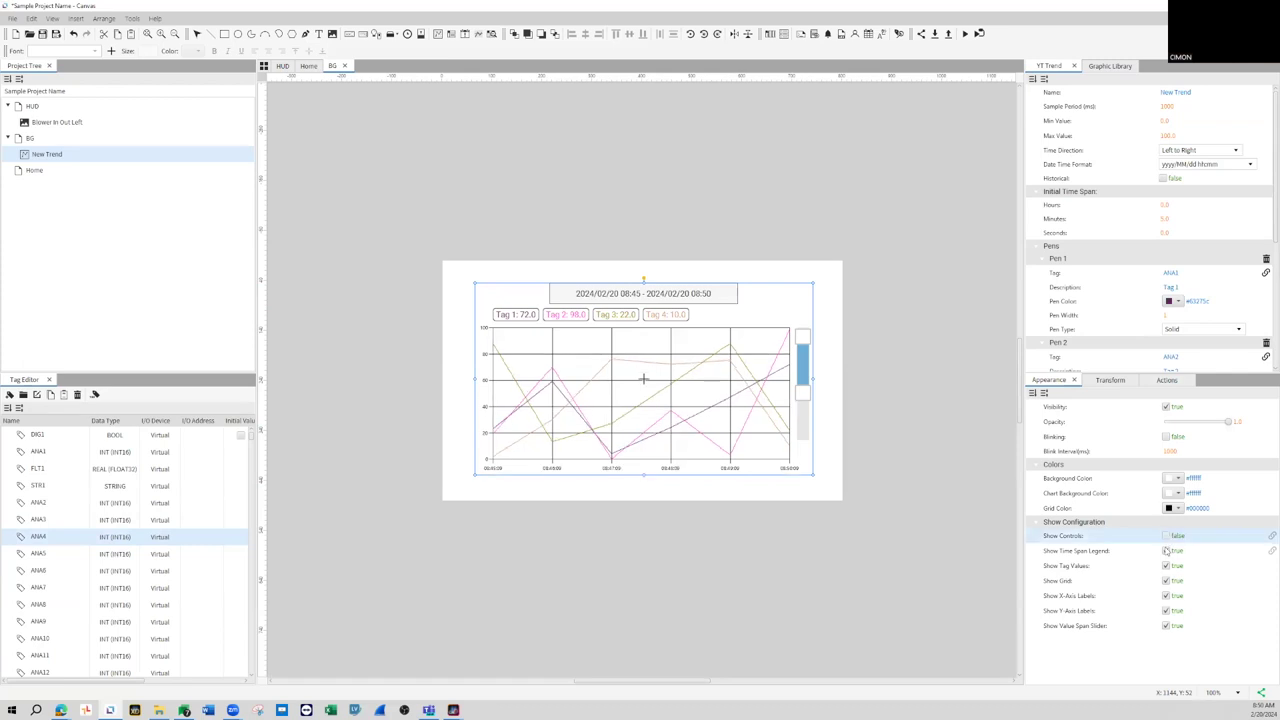
click(1166, 551)
click(1166, 566)
click(1166, 581)
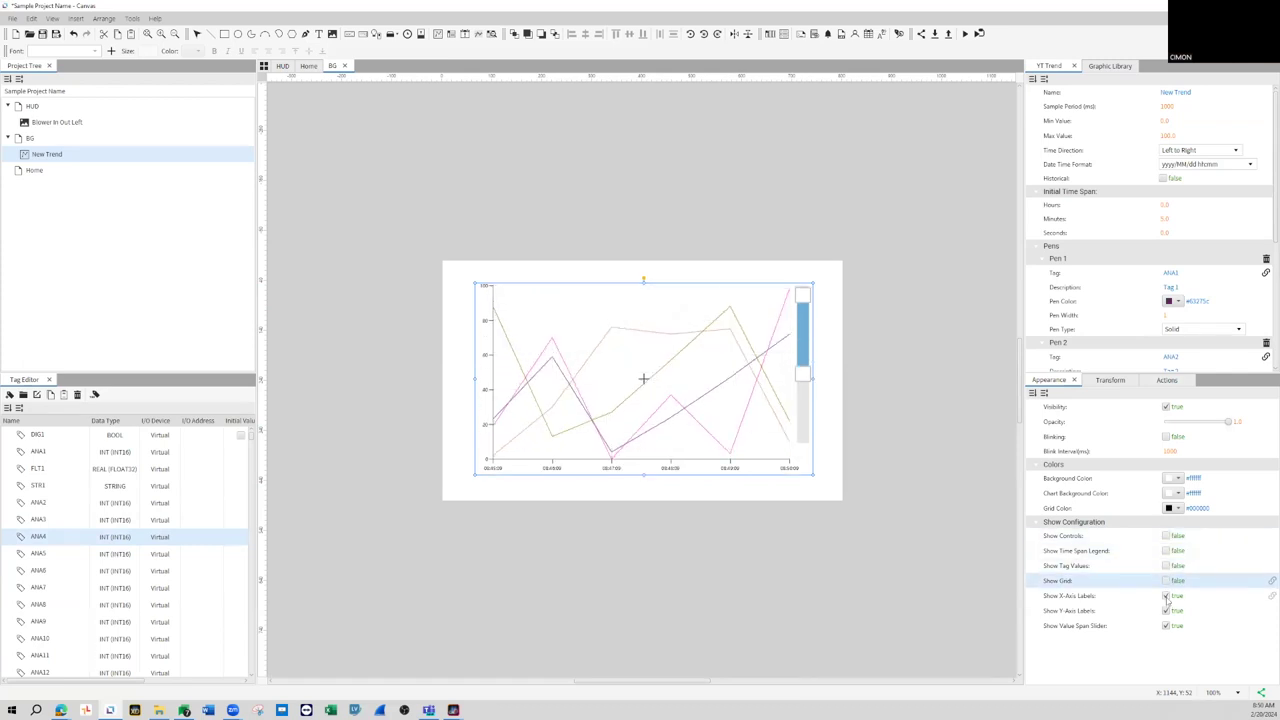
click(1166, 596)
click(1166, 611)
click(1166, 626)
- Move the trend to about X 75, Y 48 and show all seven of its display elements again
drag(682, 391, 693, 398)
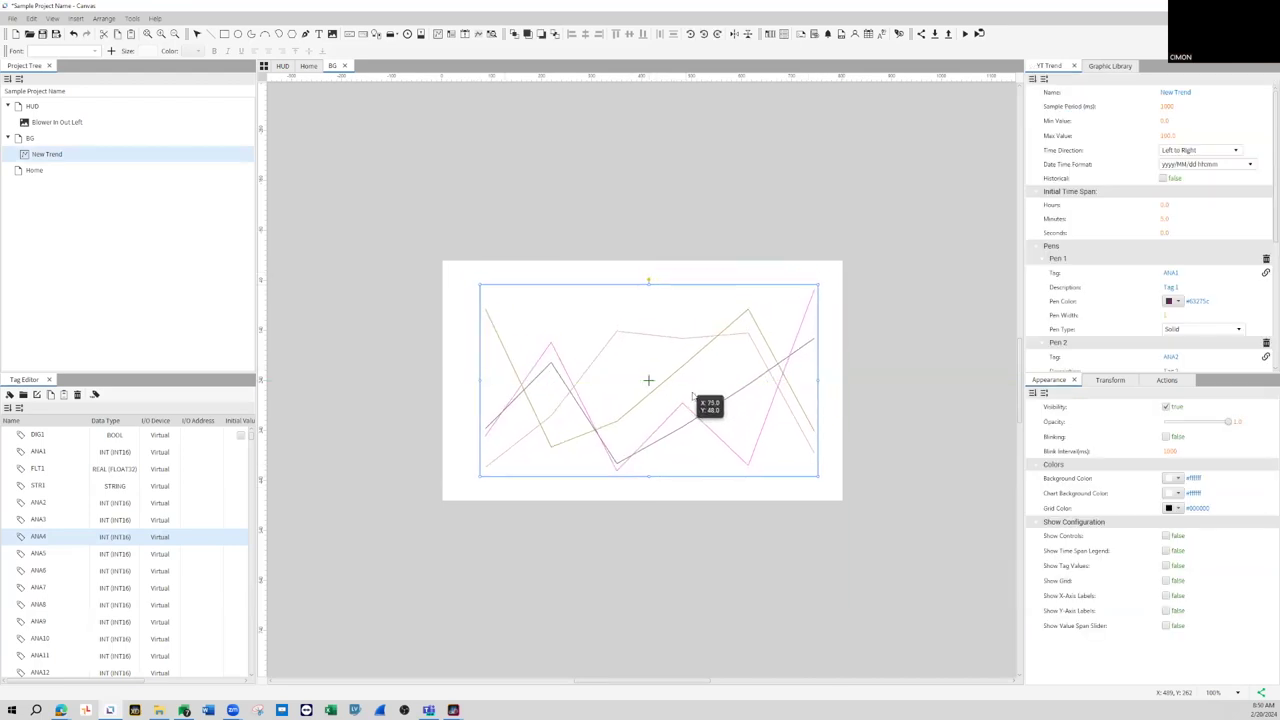
click(1166, 536)
click(1166, 551)
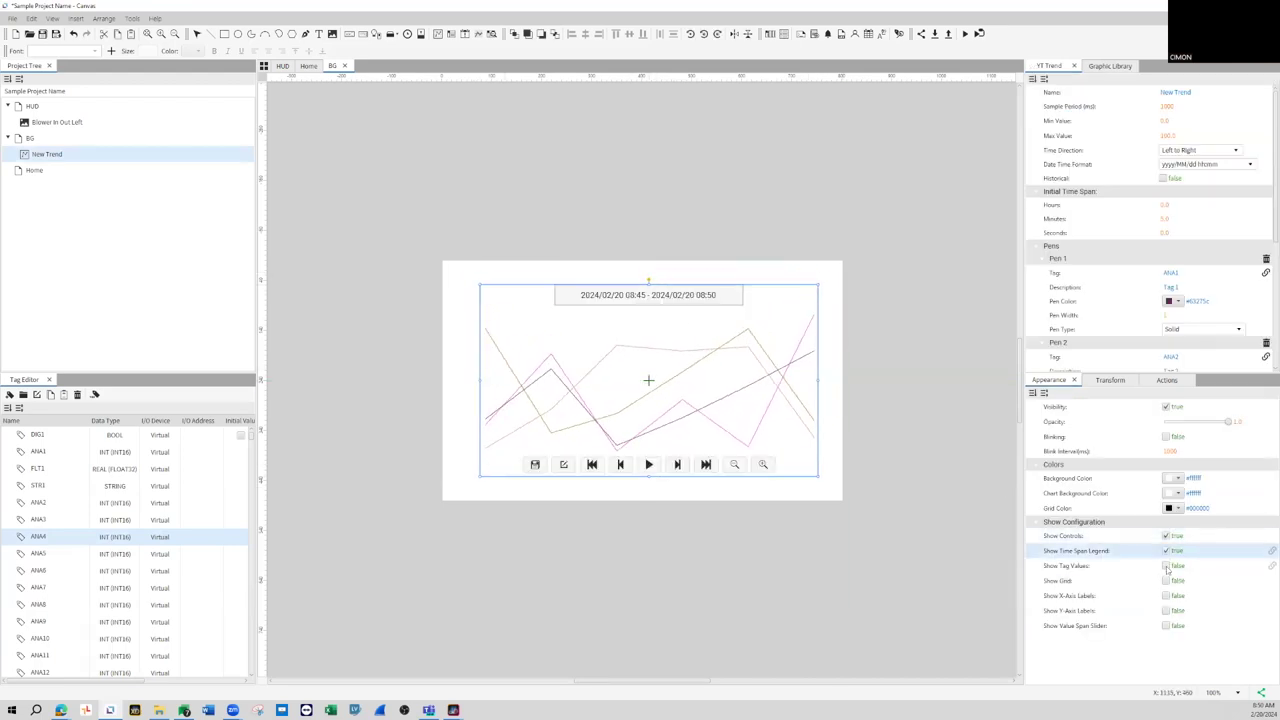
click(1166, 566)
click(1166, 581)
click(1166, 596)
click(1166, 611)
click(1166, 626)
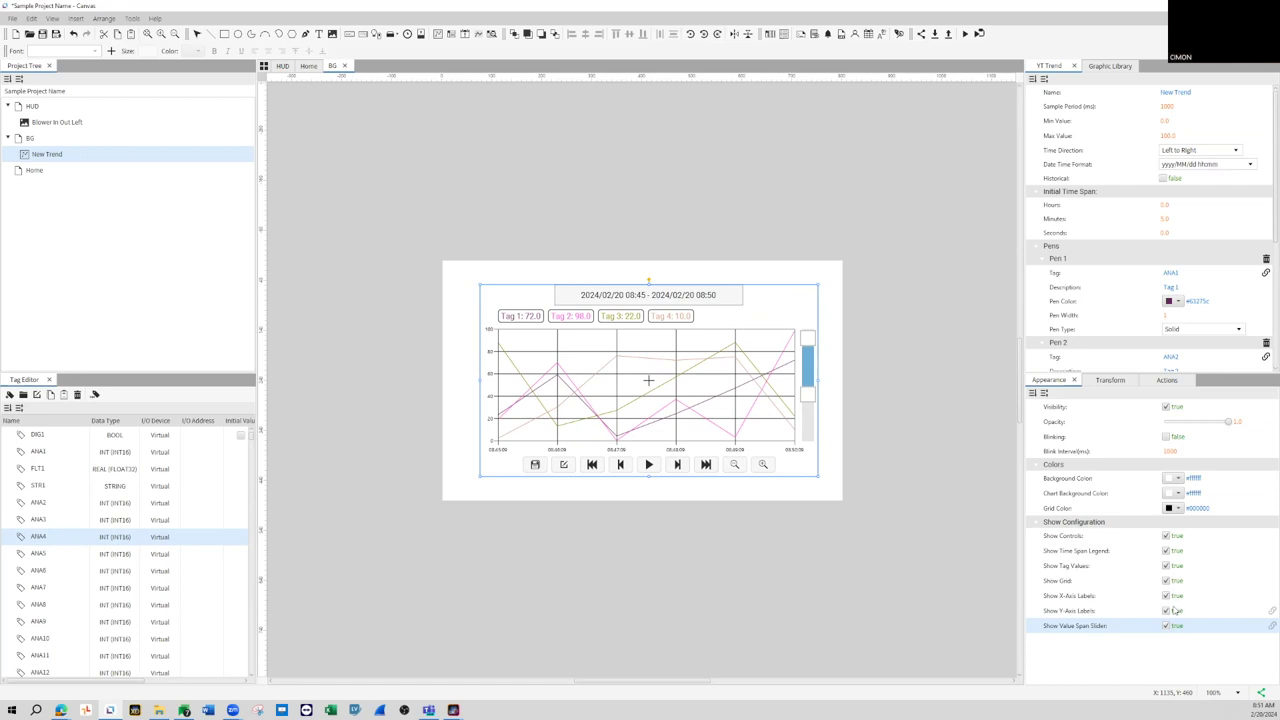
- Hide the trend's controls, and toggle the value span slider off and back on
click(1165, 536)
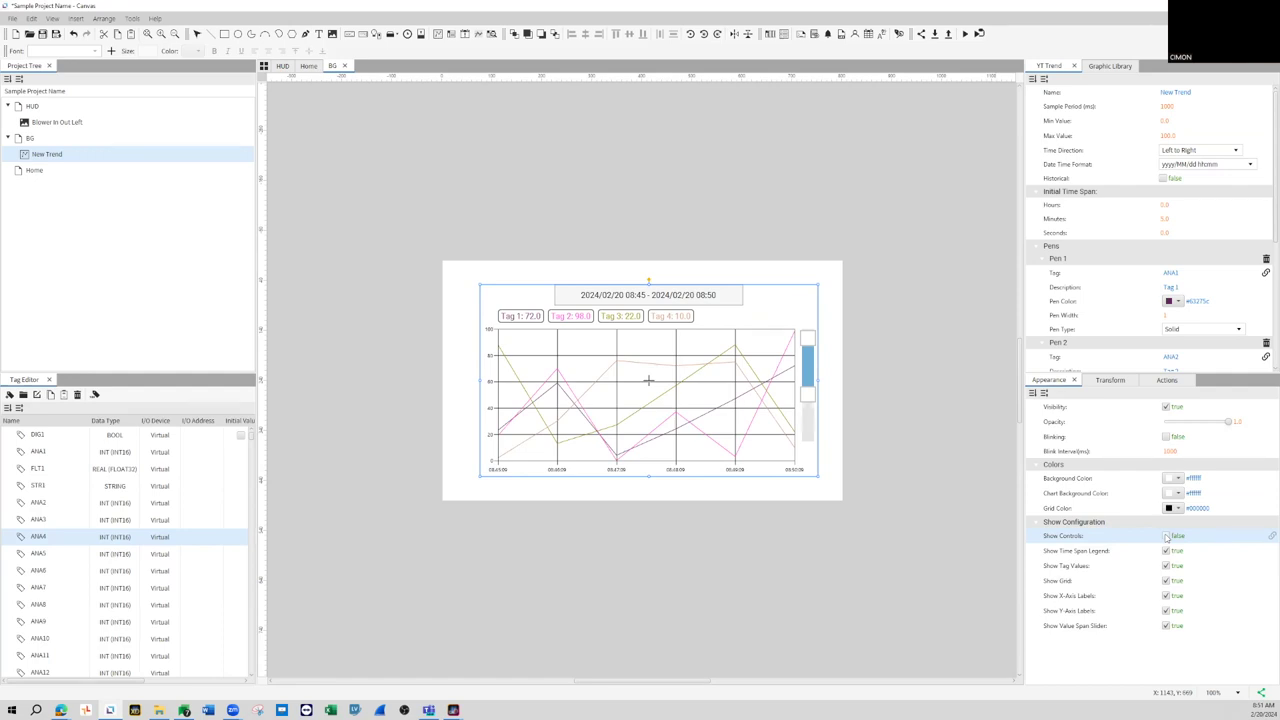
click(1166, 537)
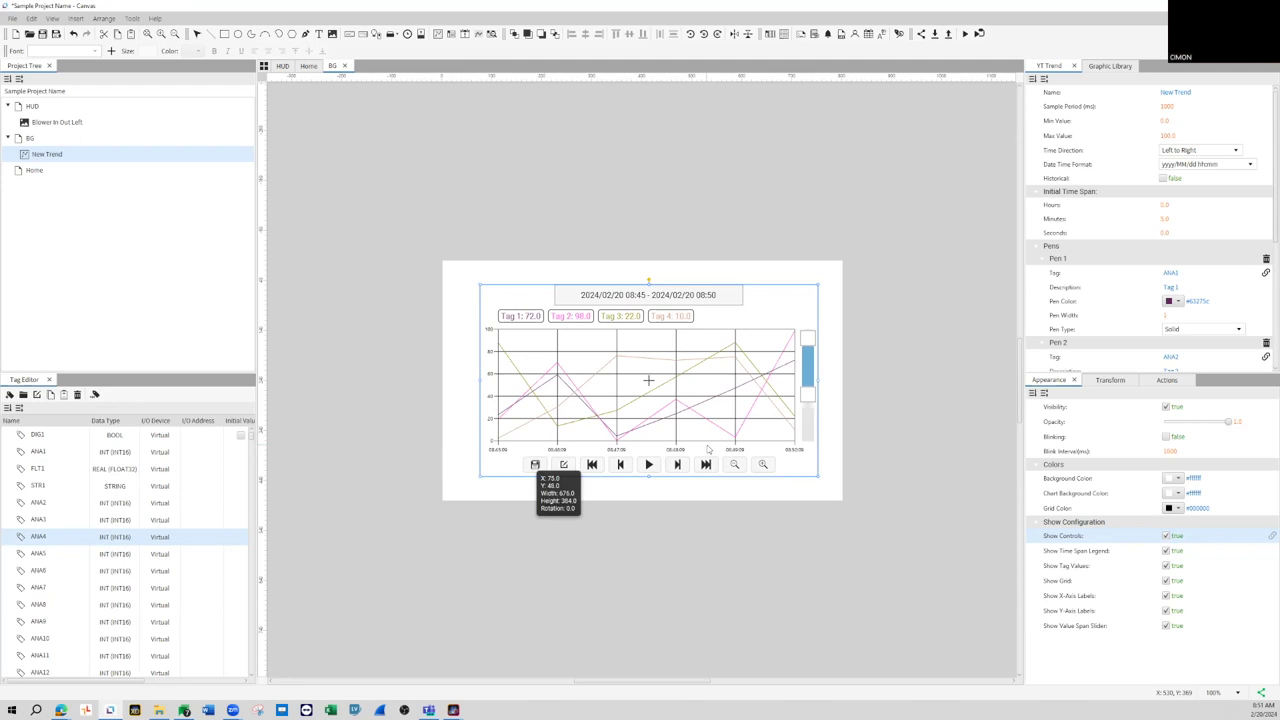
click(1165, 536)
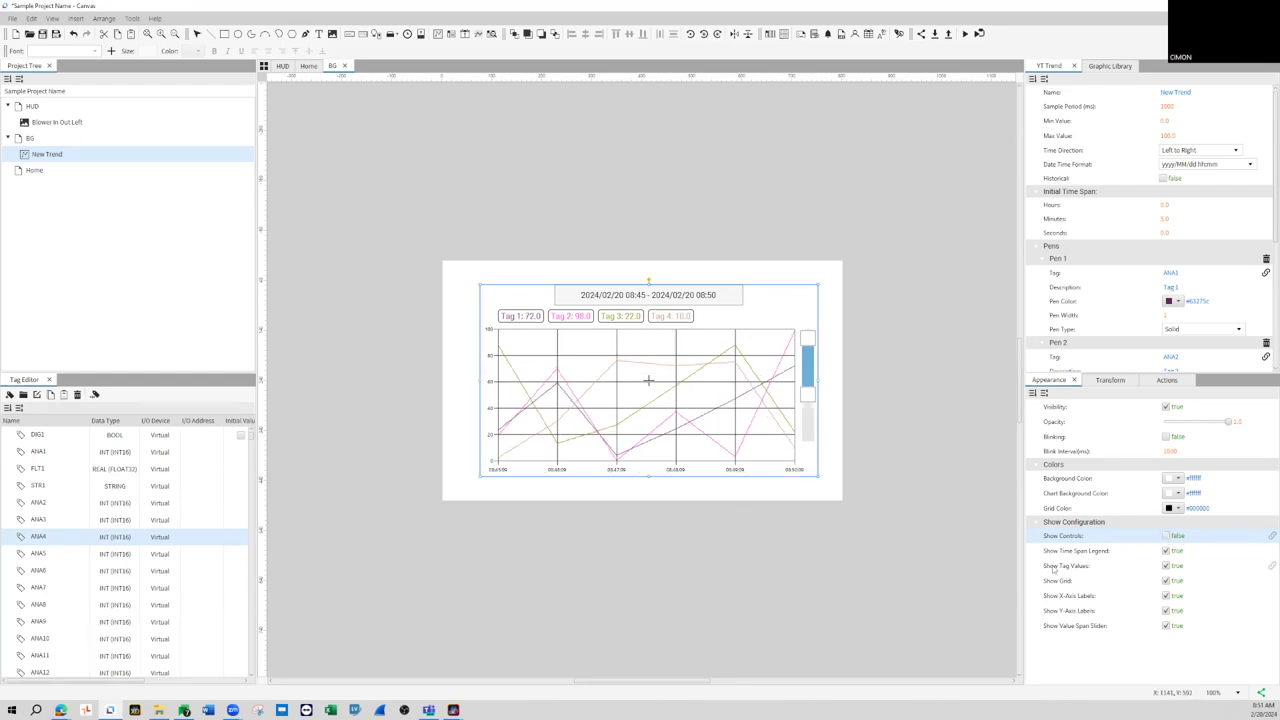
click(1166, 627)
click(1166, 627)
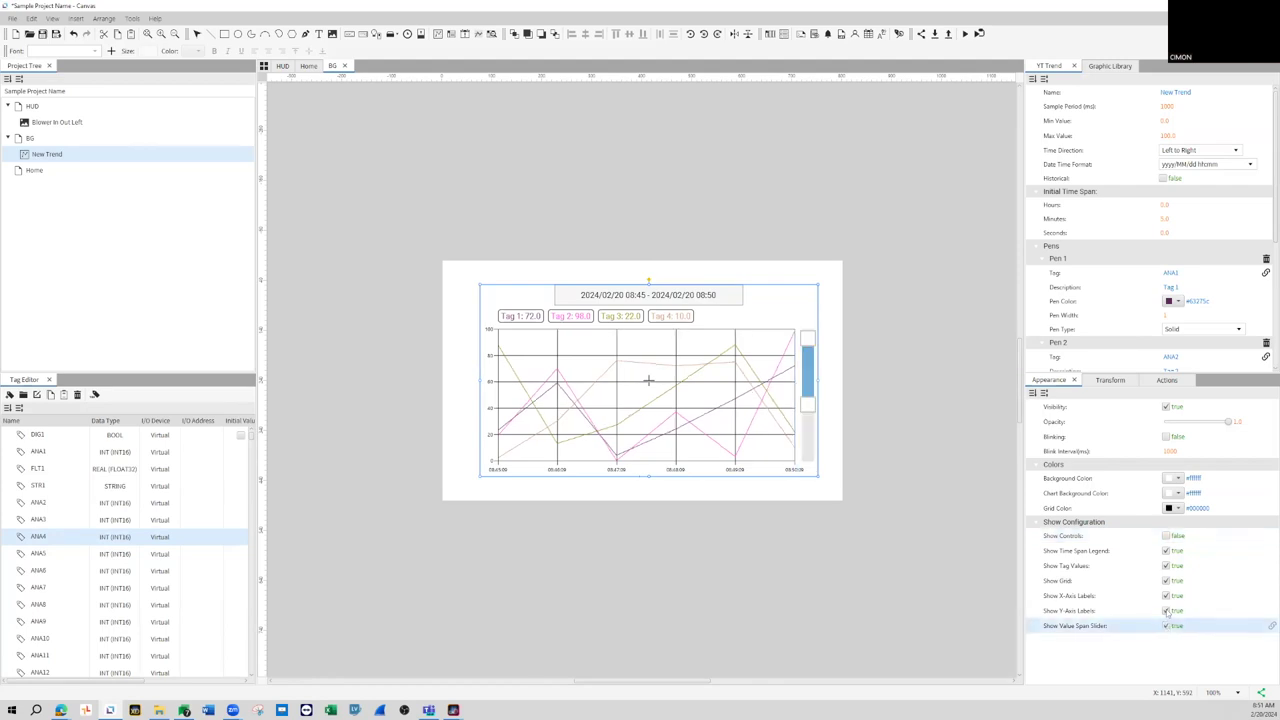
- Toggle the trend's tag values off and back on, and leave them hidden
click(1166, 566)
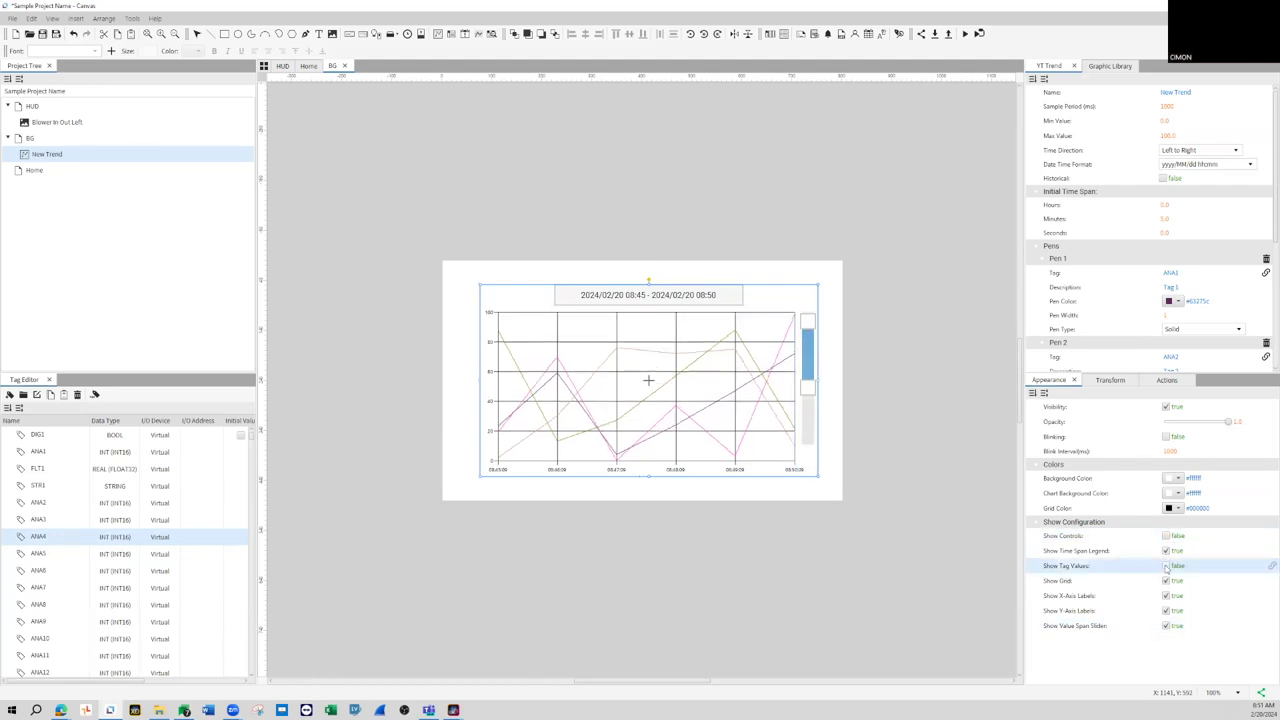
click(1166, 566)
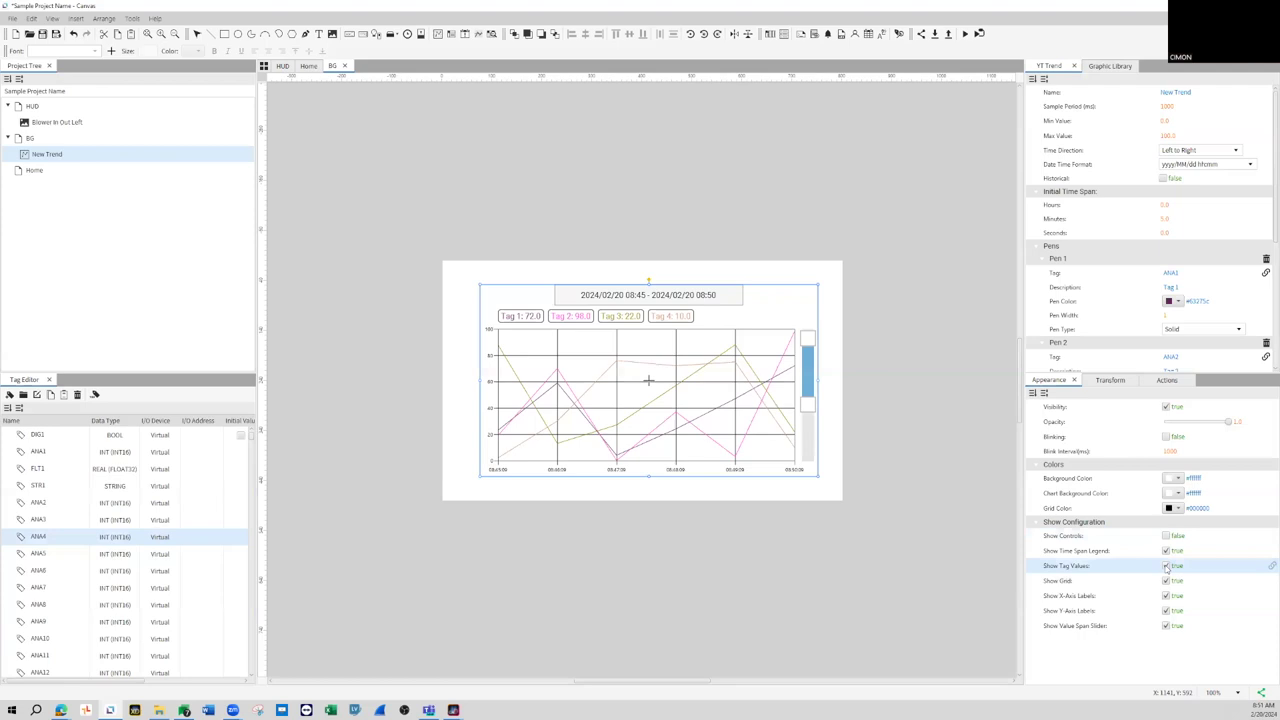
click(1166, 566)
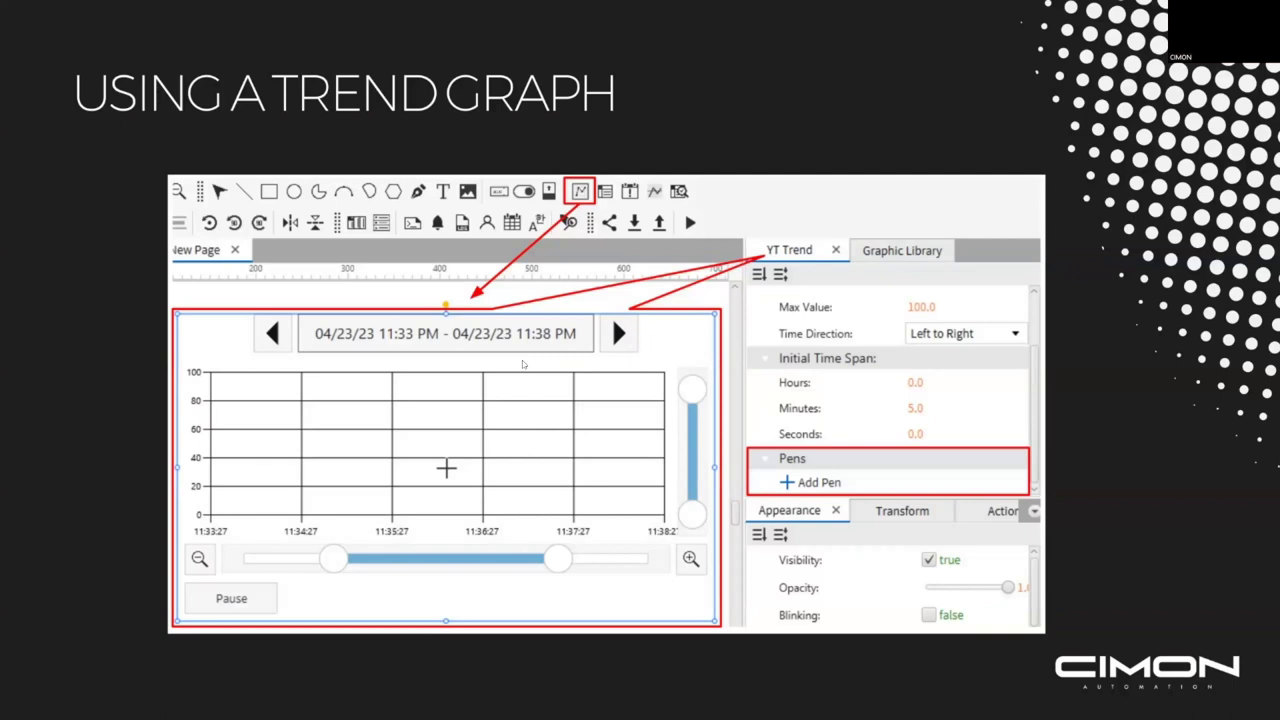
click(527, 362)
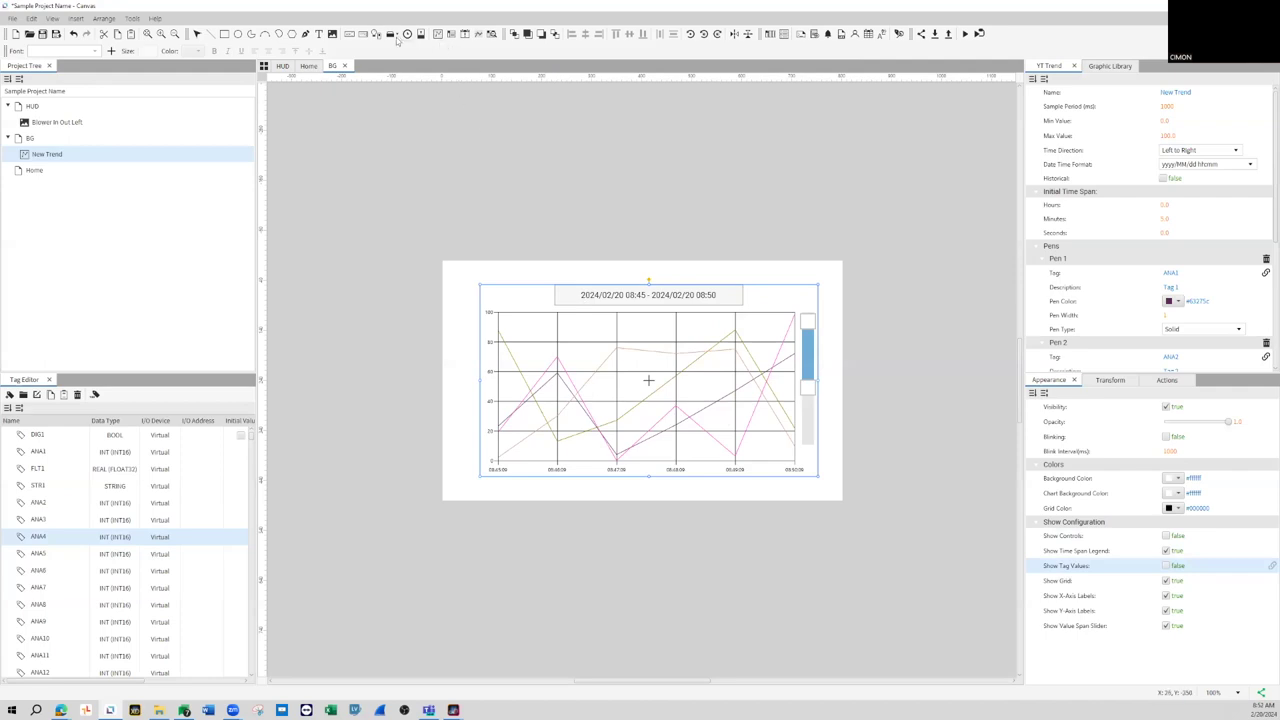
- Add a new alarm in the Alarm Editor and bind its trigger to the ANA1 tag
click(827, 36)
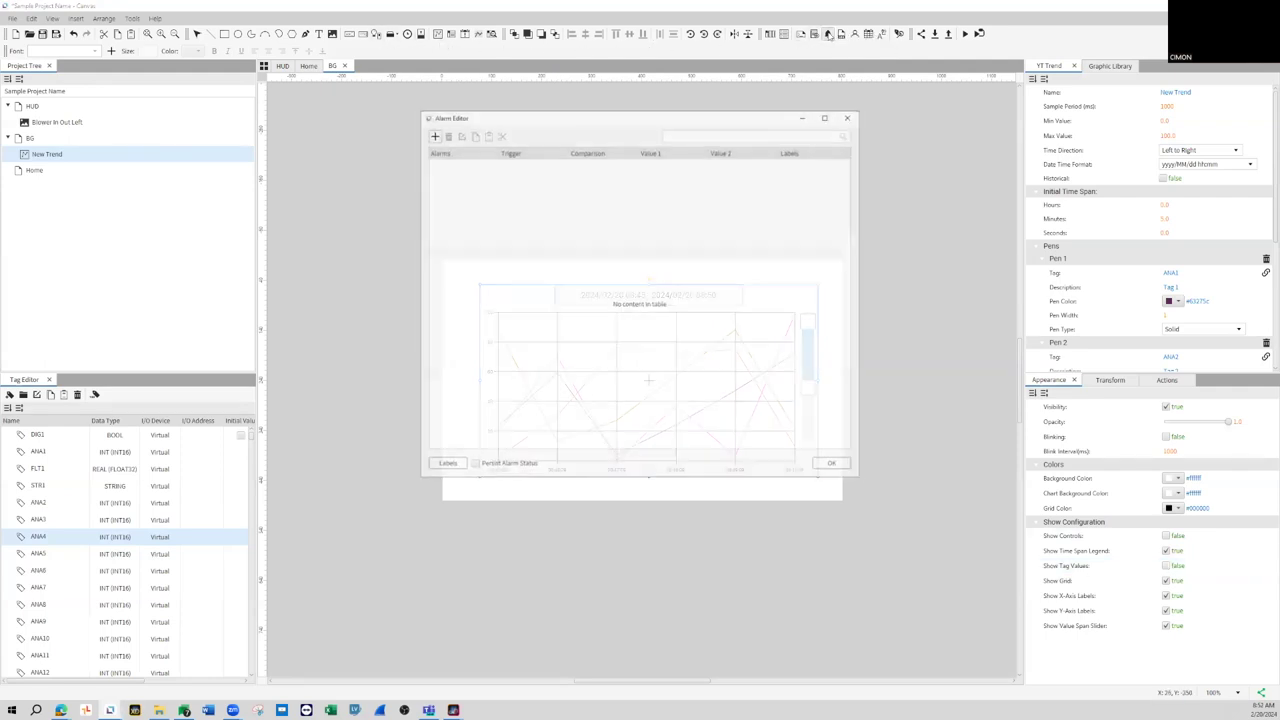
click(433, 136)
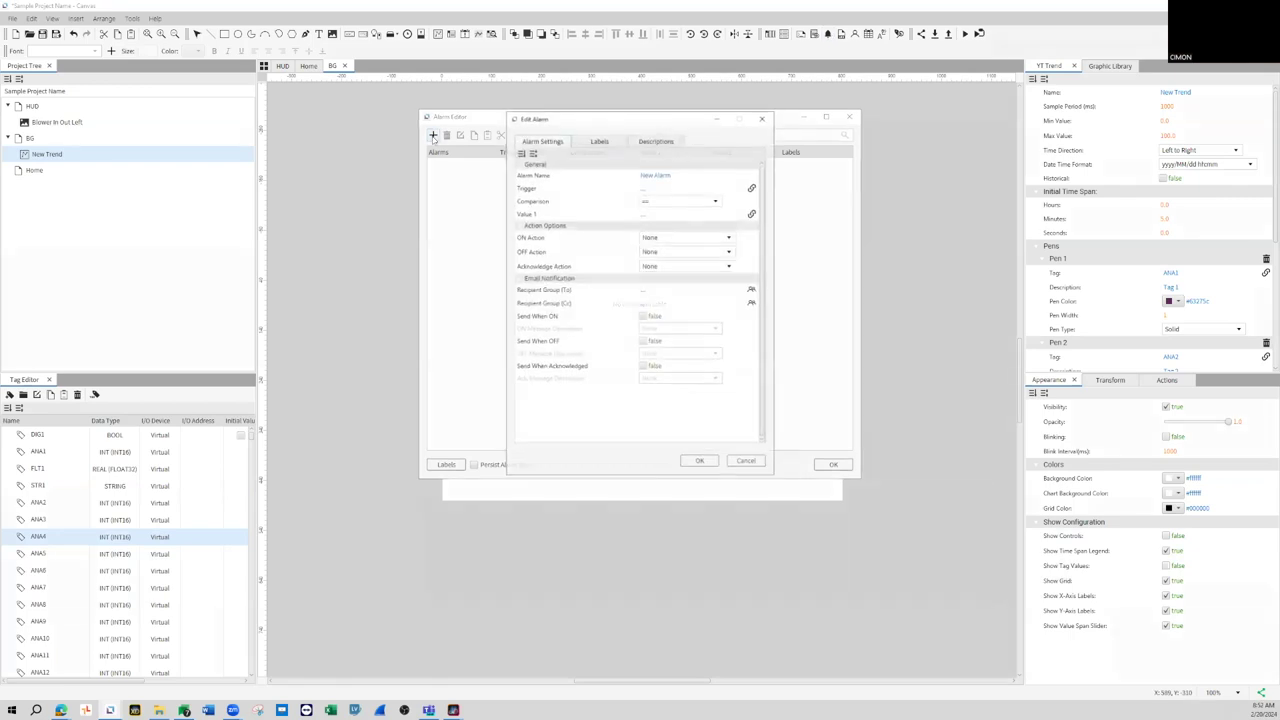
click(646, 187)
click(697, 213)
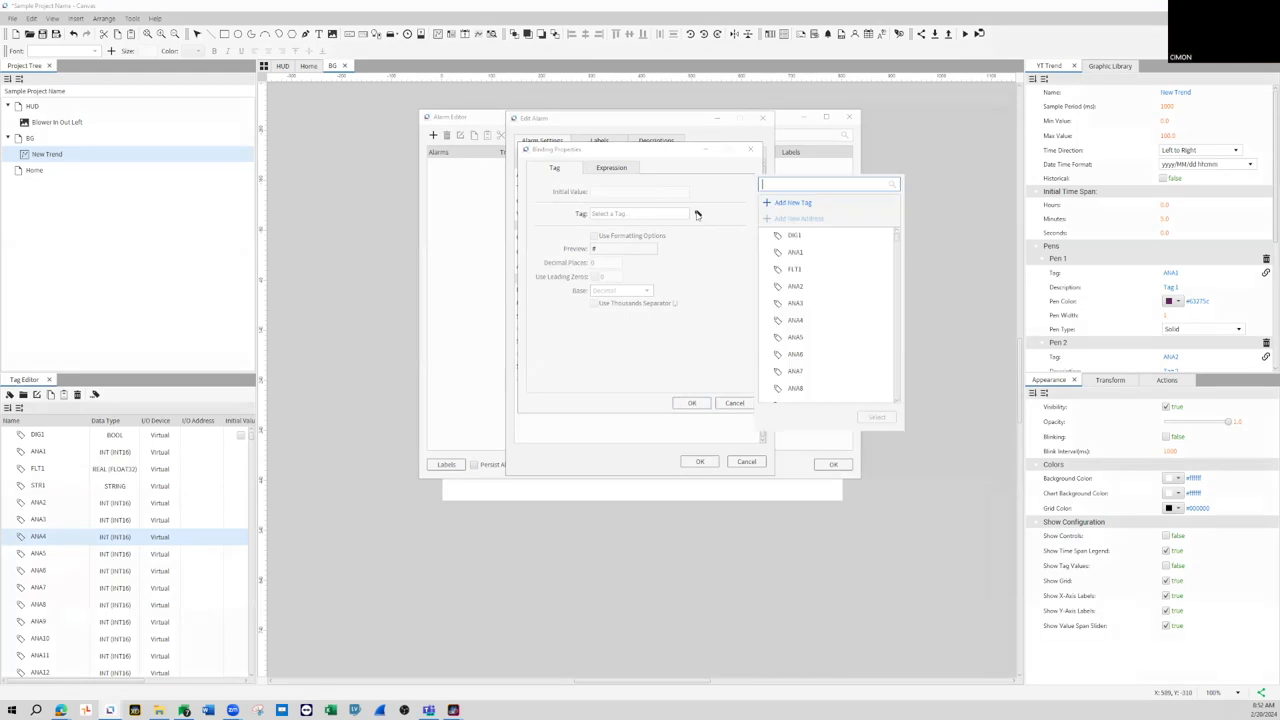
click(877, 416)
click(699, 403)
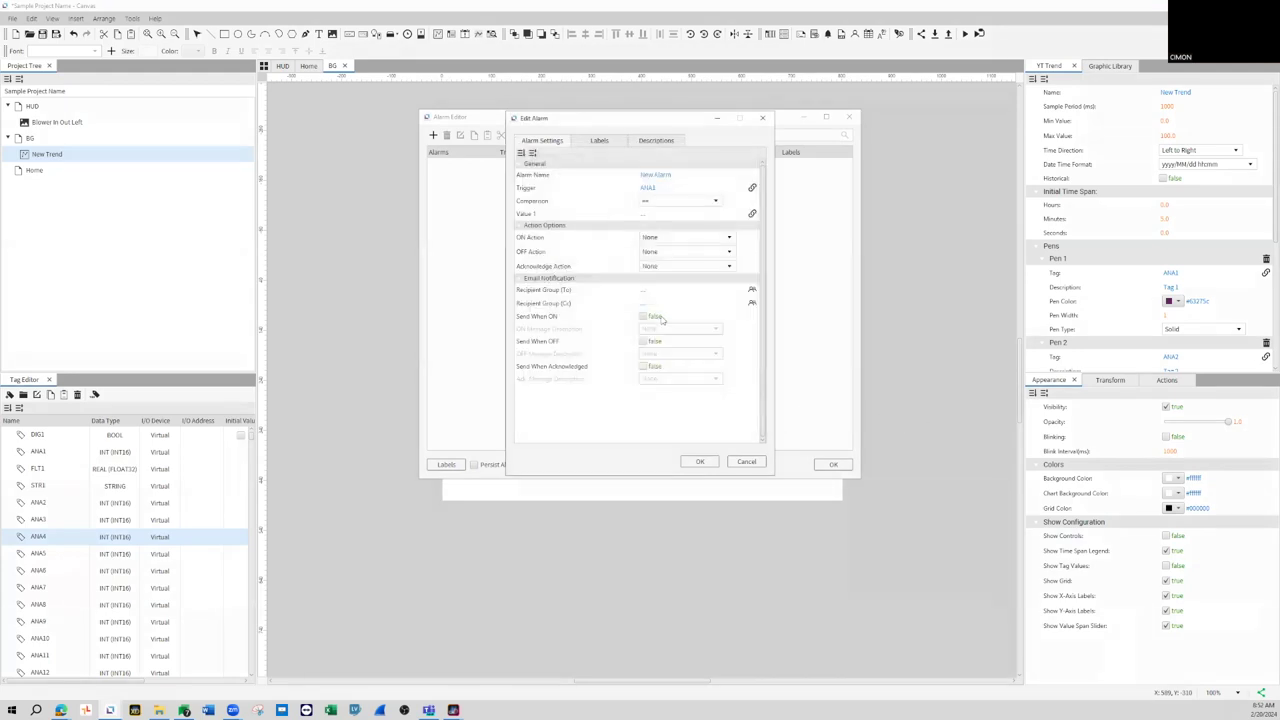
- Set the alarm's Value 1 to 12 and its ON Action to New Commands, and confirm the alarm
click(663, 214)
text(12)
key(Return)
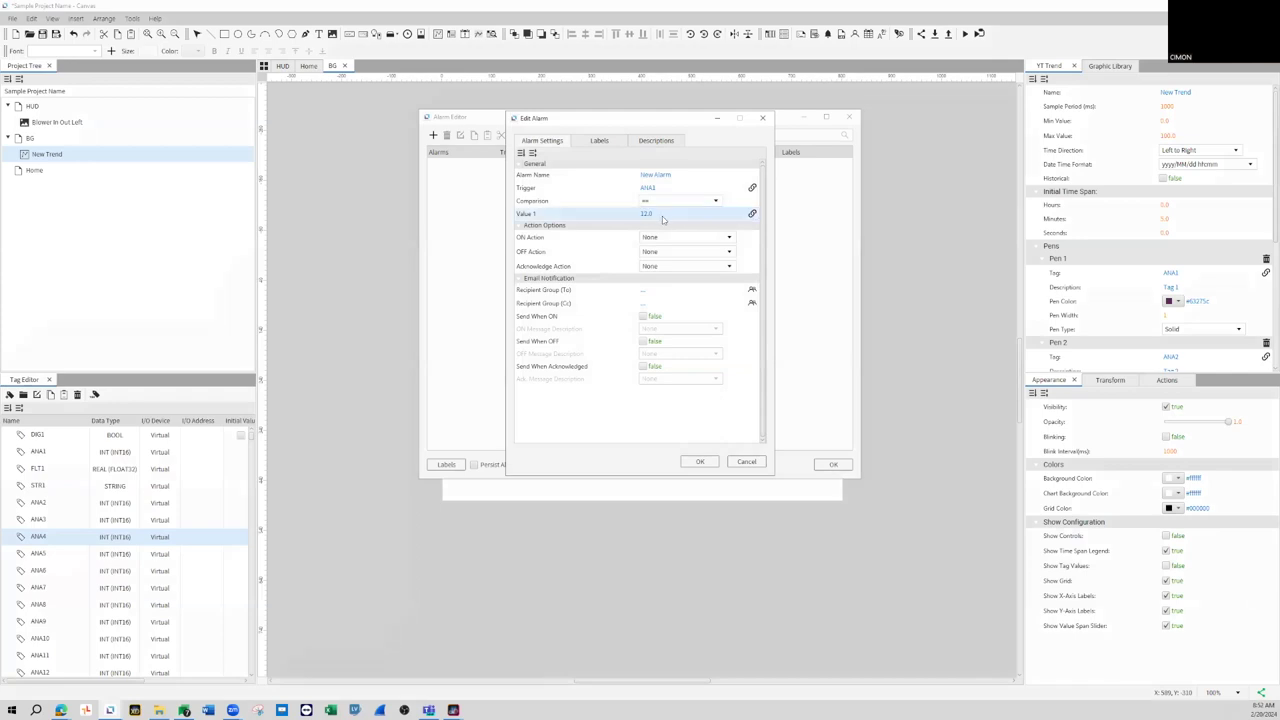
click(659, 238)
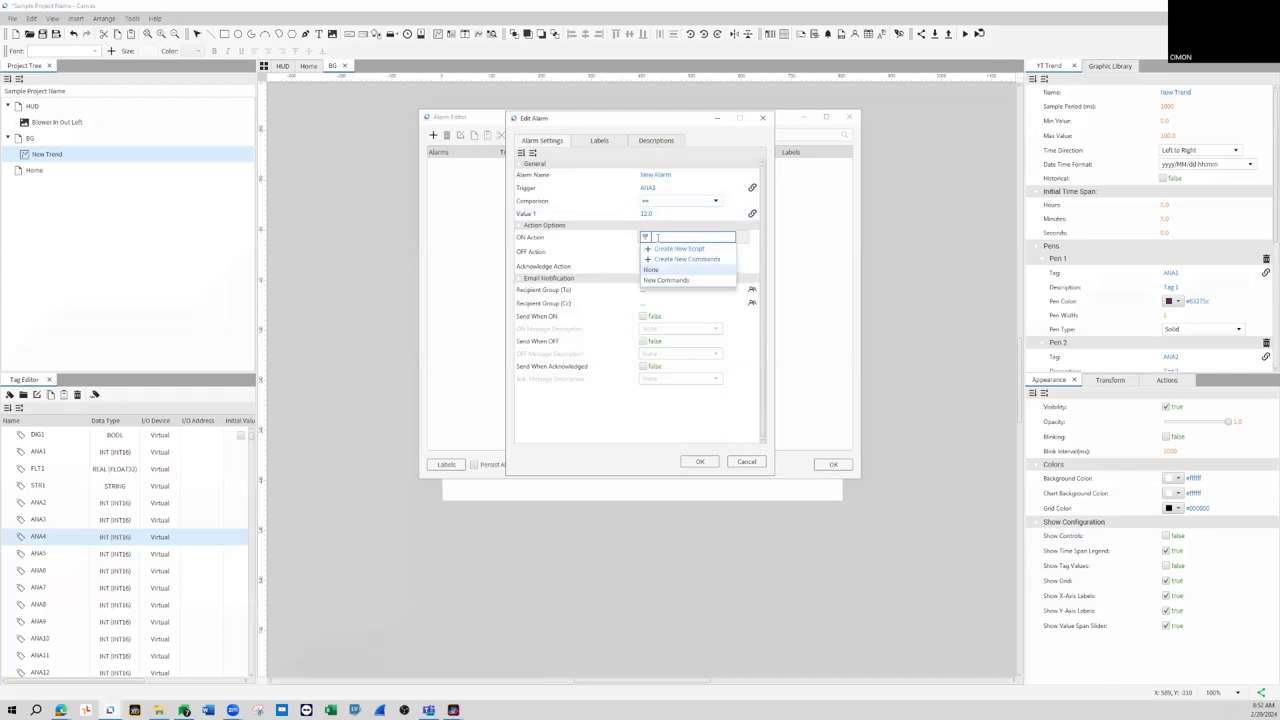
click(667, 280)
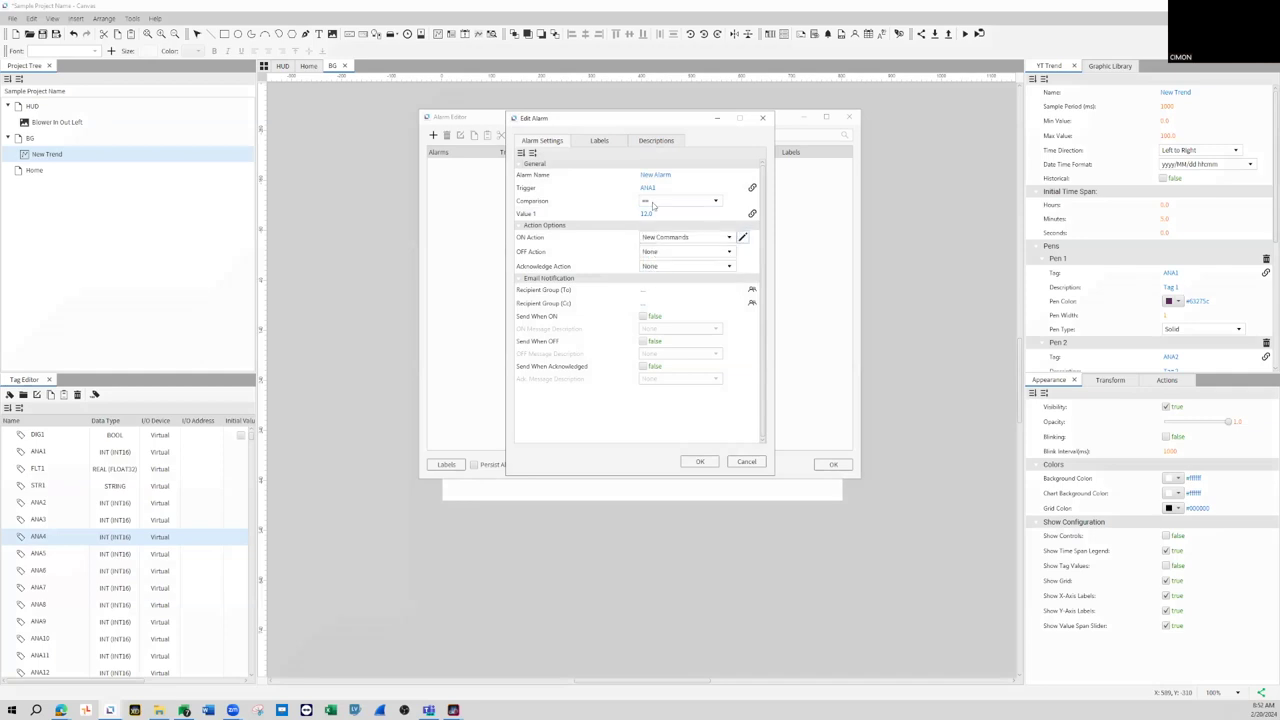
click(700, 461)
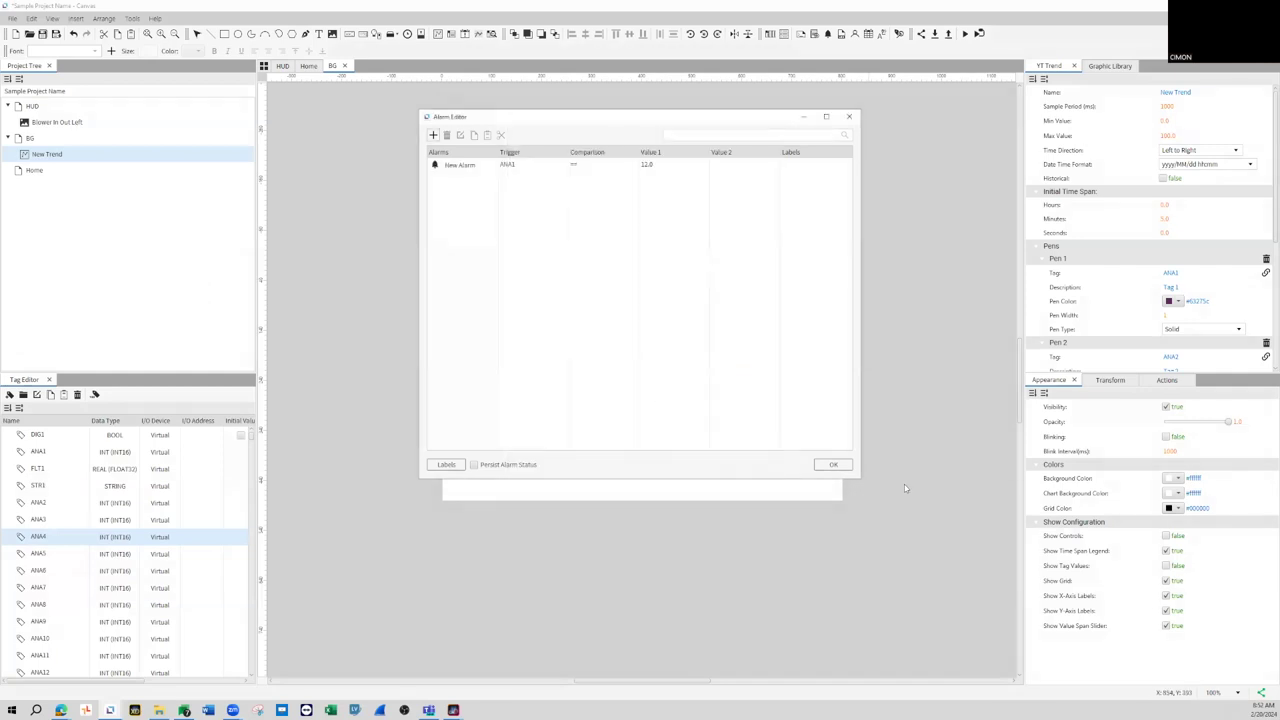
click(829, 465)
- Delete the trend from the BG page and draw an Alarm Summary covering most of the page instead
key(Delete)
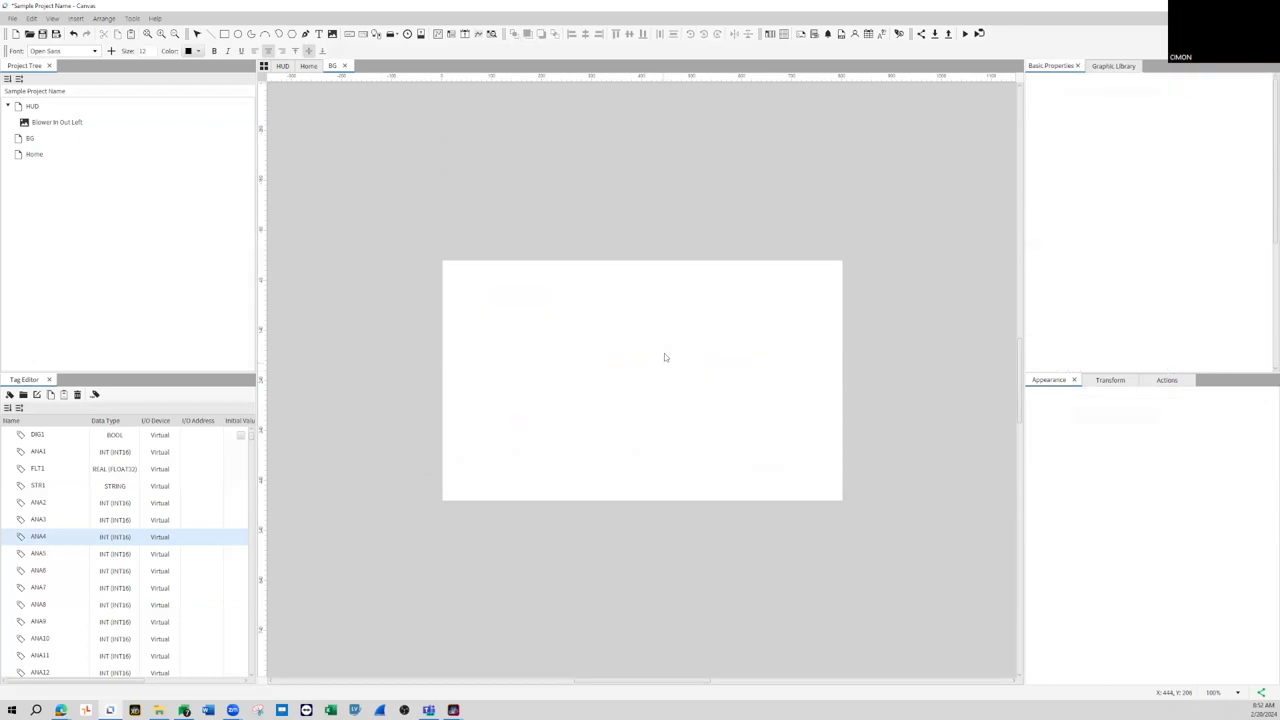
click(467, 37)
drag(458, 277, 822, 481)
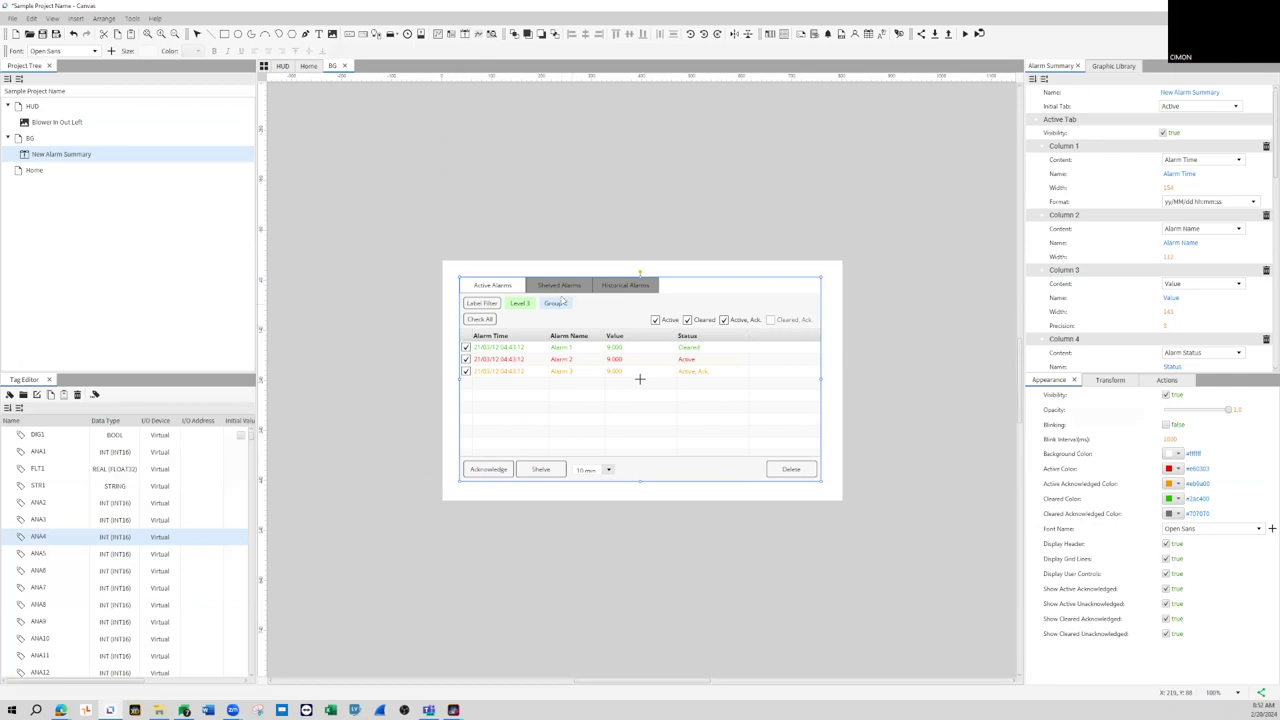
- Examine the alarm summary's Active, Shelved and Historical Alarms views by switching between them
click(567, 287)
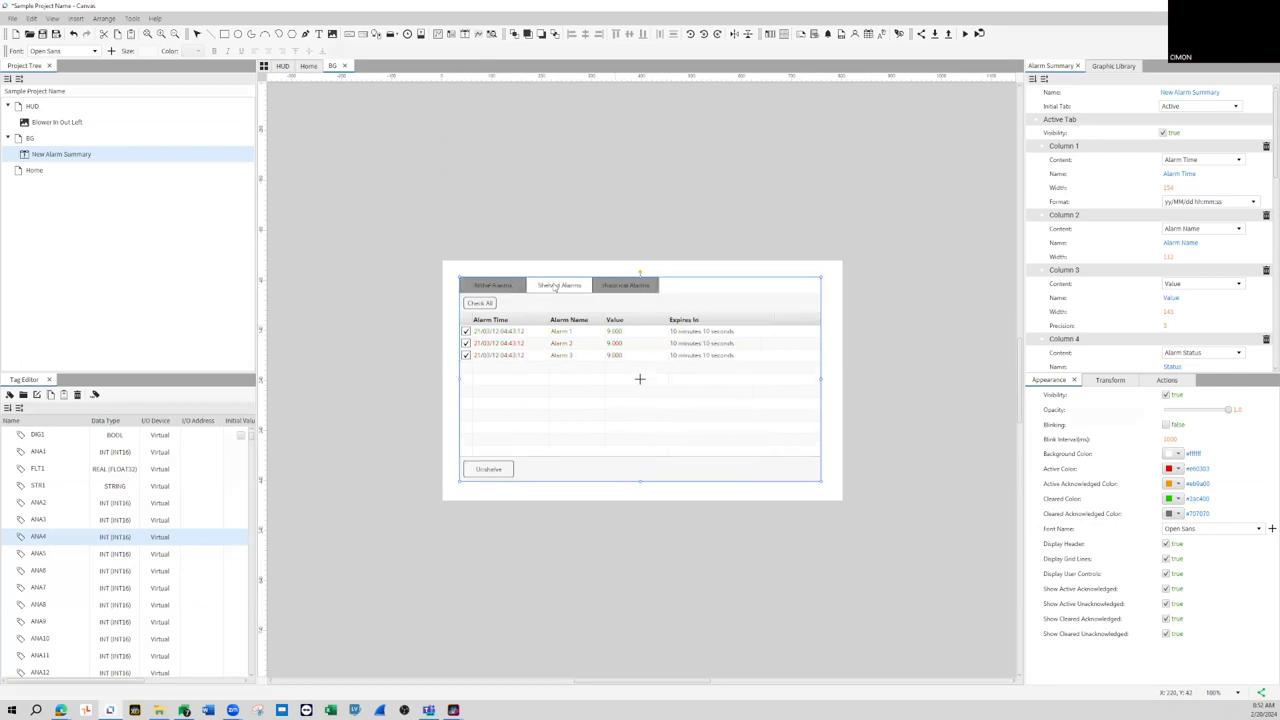
click(553, 287)
click(572, 287)
click(625, 286)
click(498, 287)
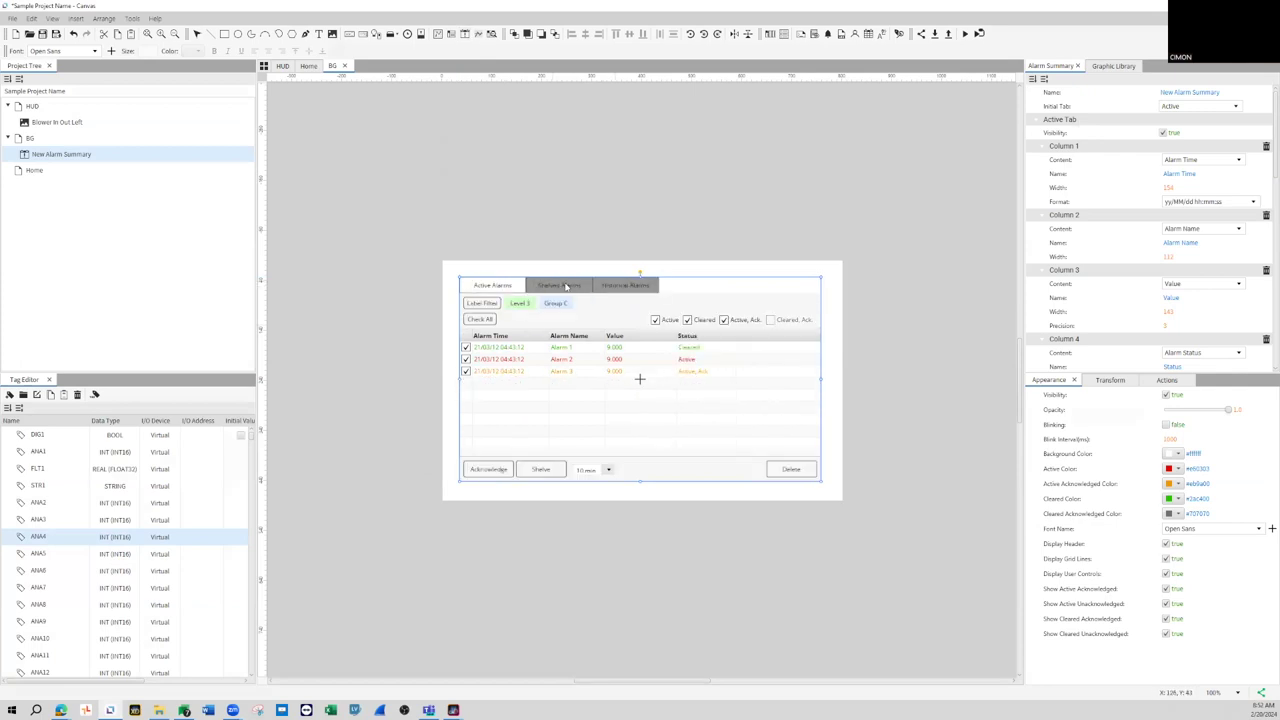
click(567, 287)
click(625, 286)
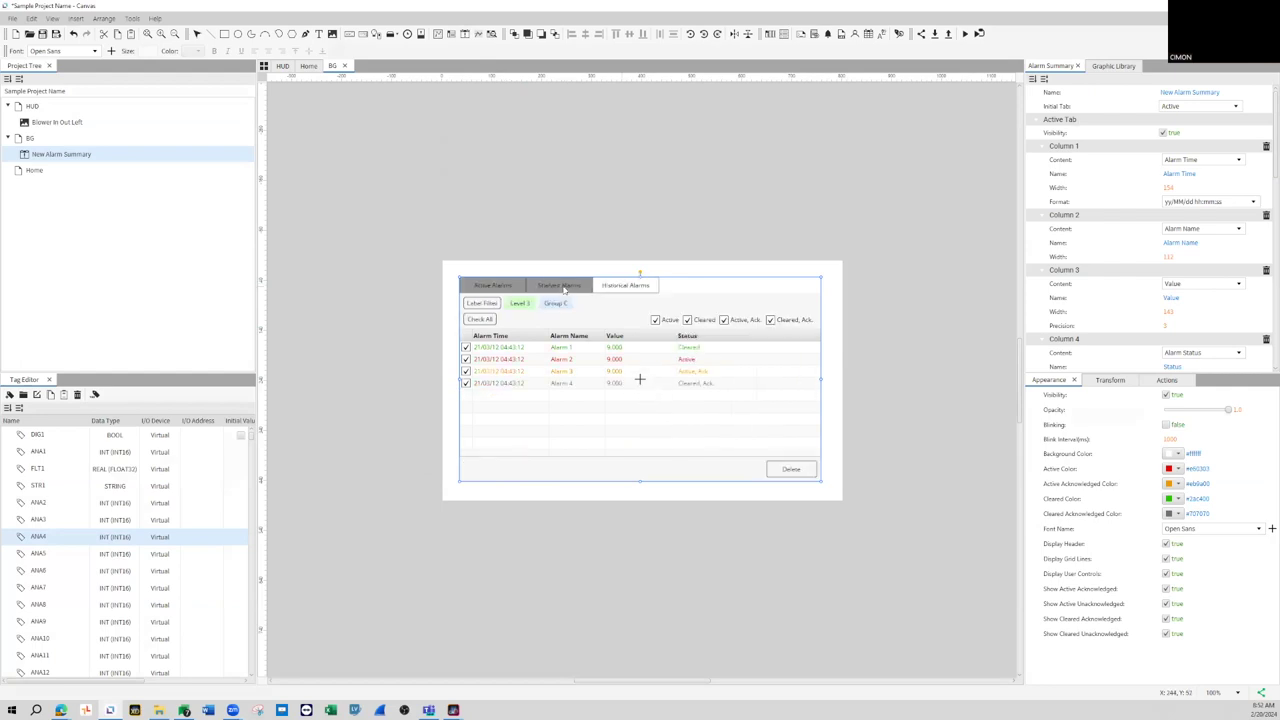
click(565, 288)
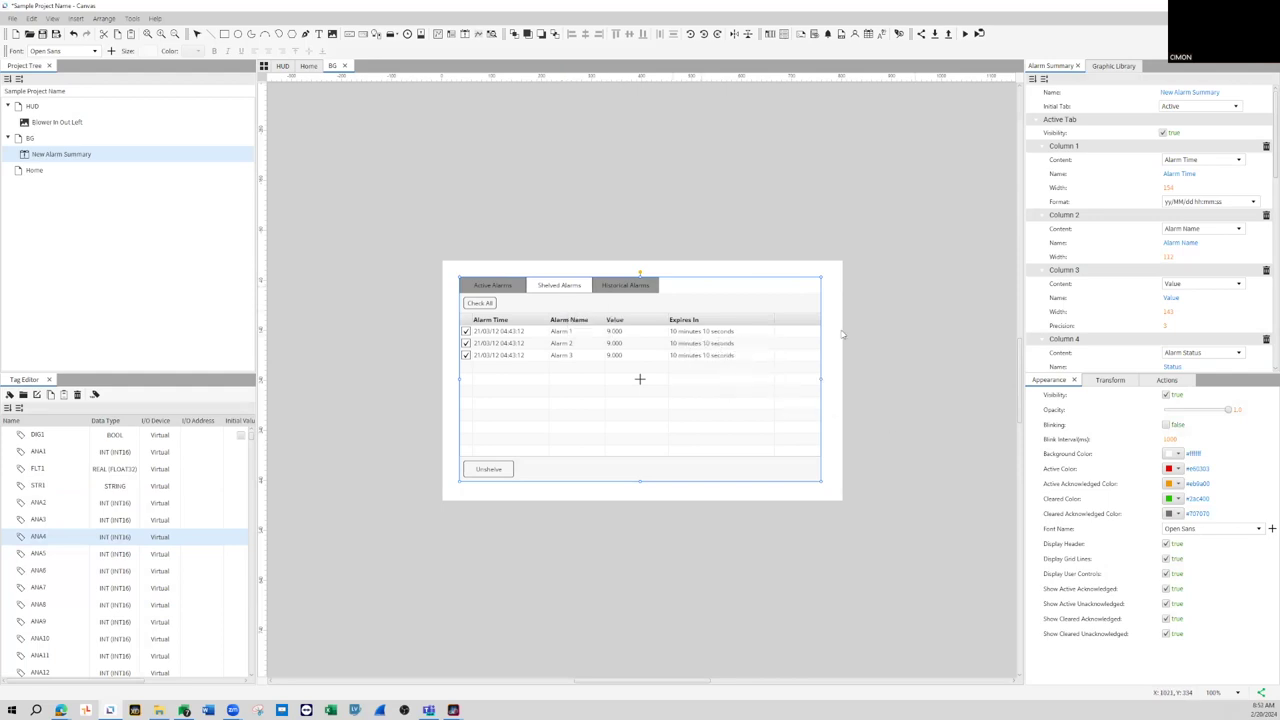
click(627, 286)
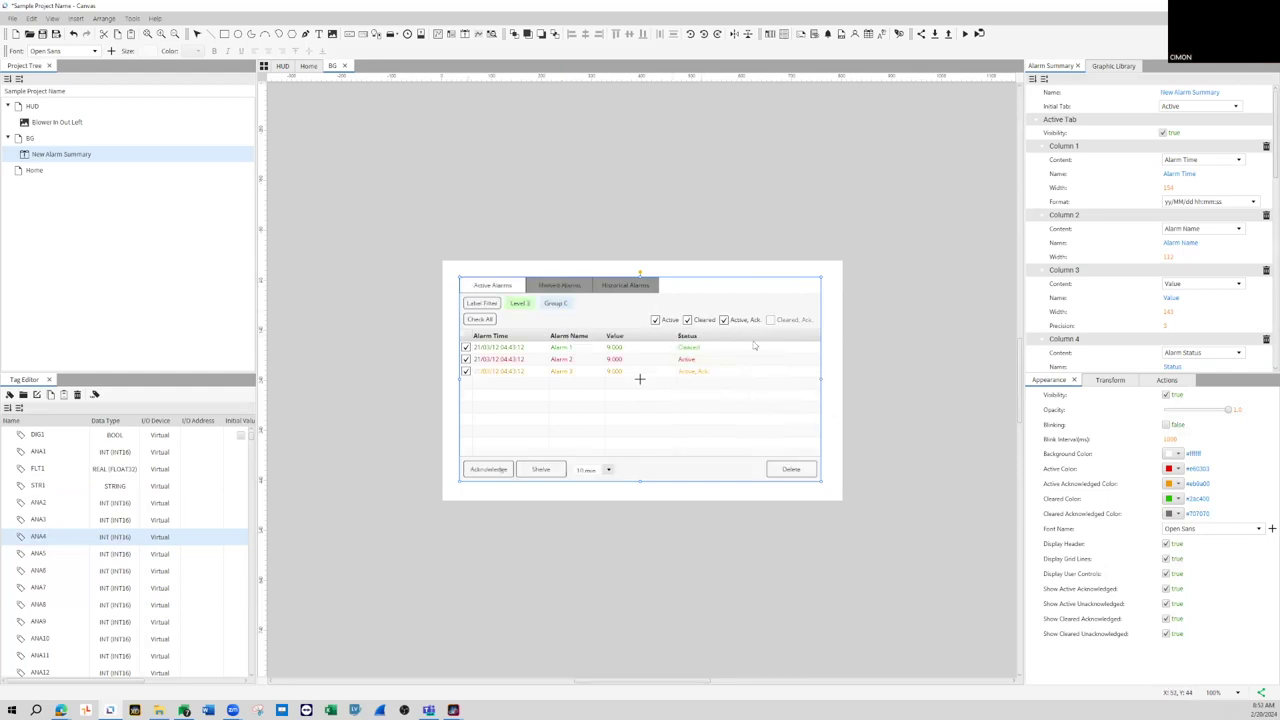
click(571, 287)
- Turn off the visibility of the alarm summary's Shelved and Historical tabs
scroll(1091, 200, down, 3)
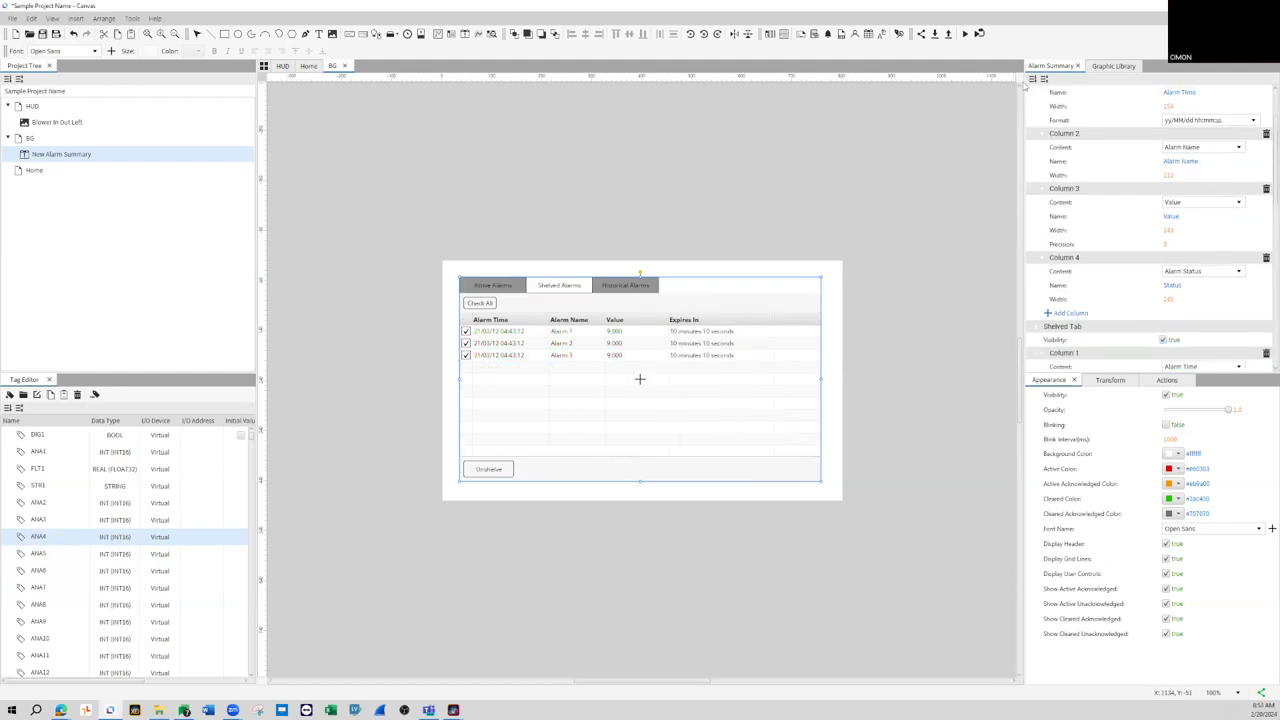
scroll(1091, 200, down, 2)
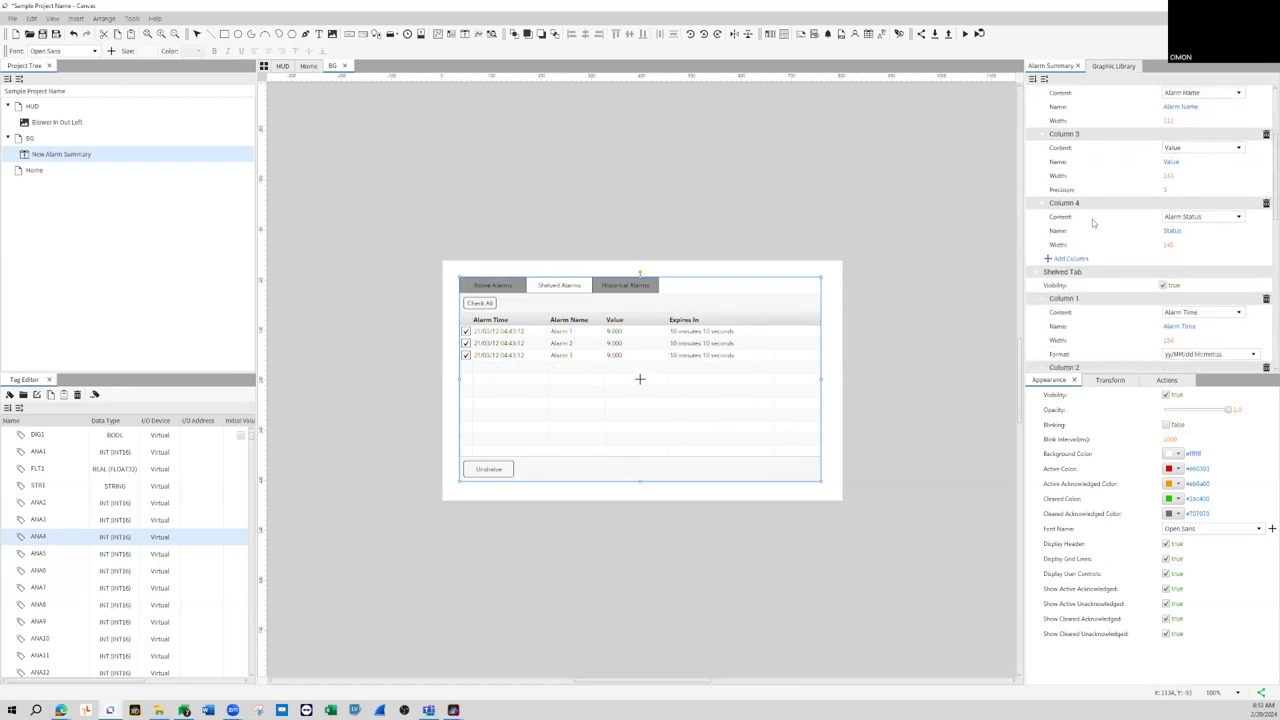
click(1165, 286)
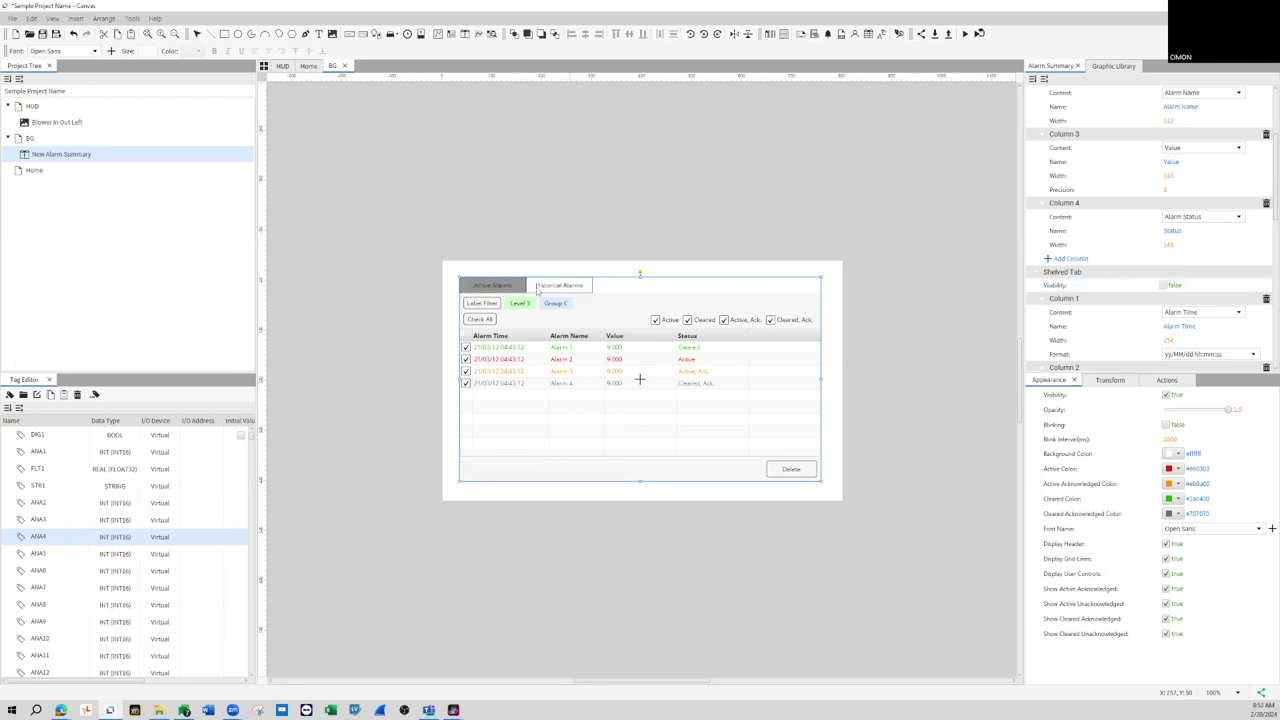
scroll(1097, 229, down, 15)
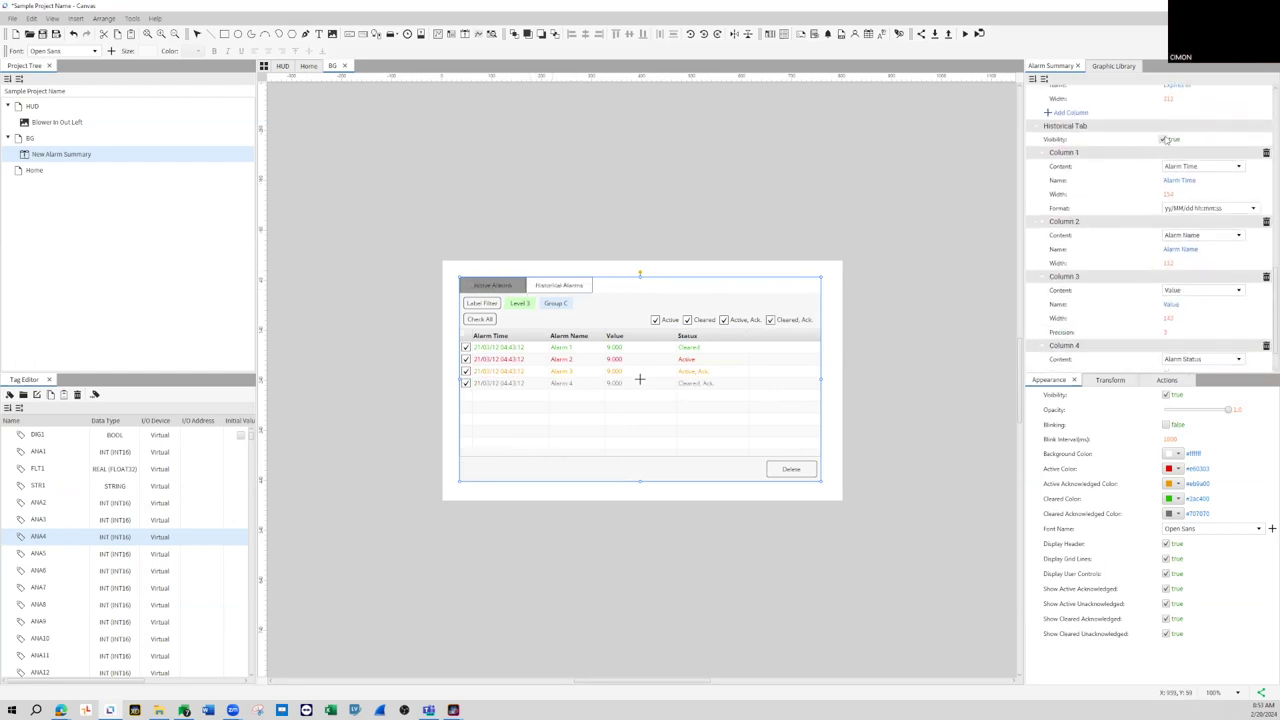
click(1164, 139)
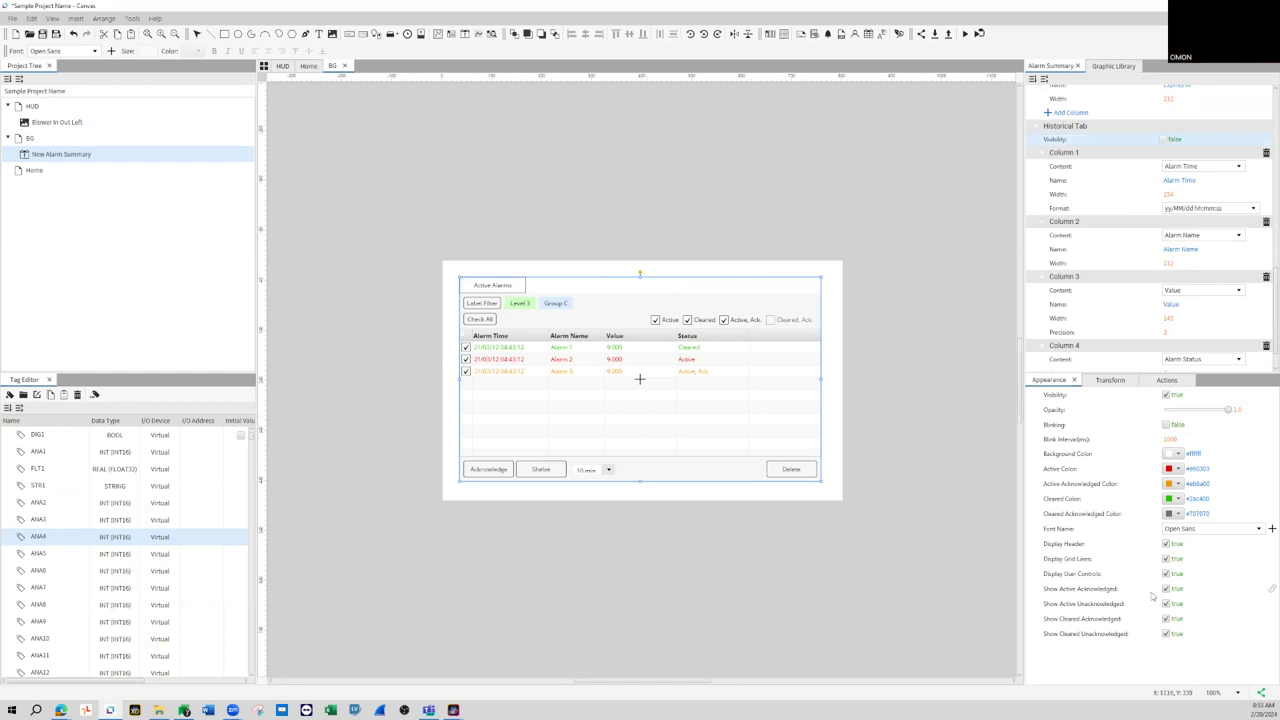
- Turn off the alarm summary's header, grid lines, user controls and all four acknowledged and unacknowledged alarm display options
click(1165, 543)
click(1165, 558)
click(1165, 573)
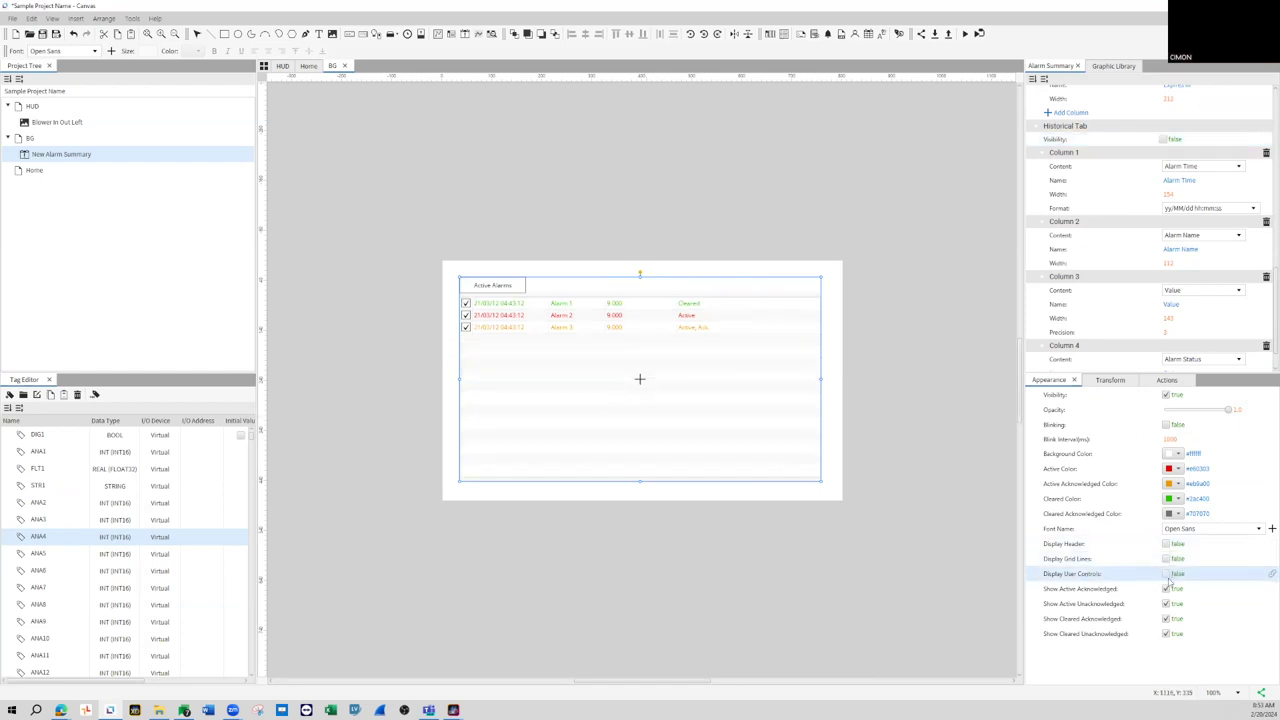
click(1165, 588)
click(1165, 603)
click(1165, 618)
click(1165, 633)
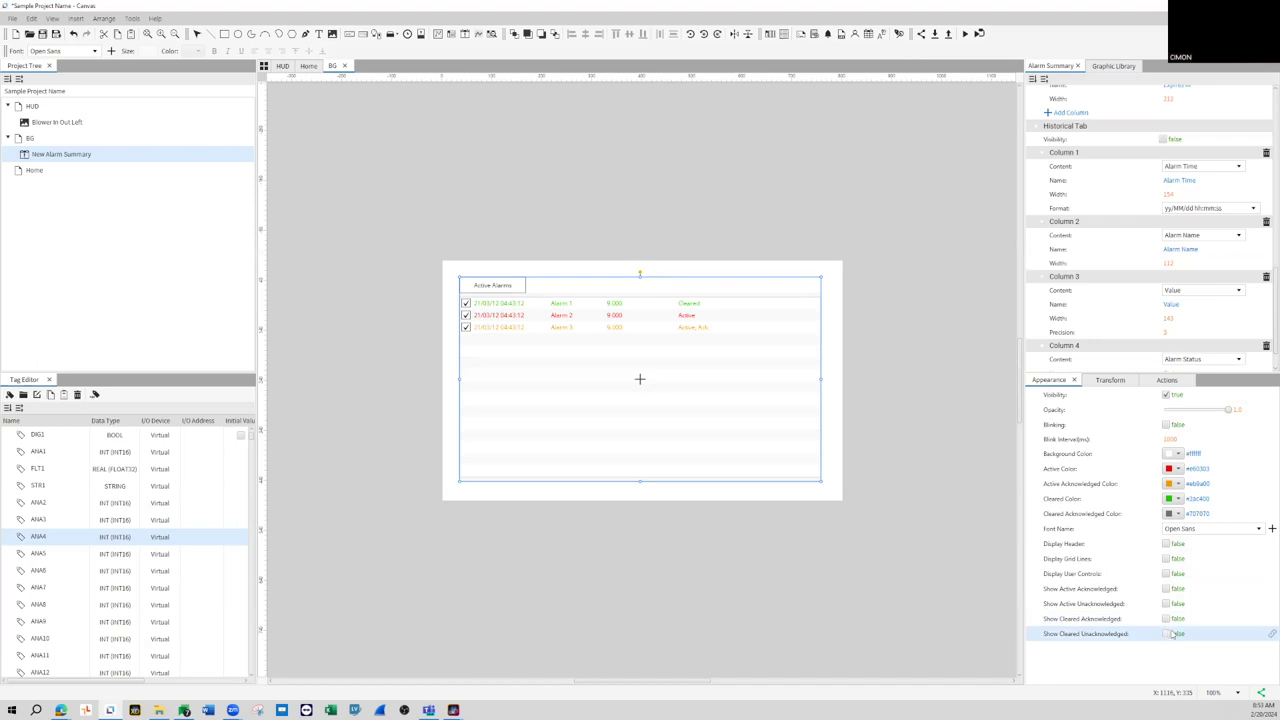
- Turn the alarm summary's header, grid lines, user controls and four acknowledged and unacknowledged alarm display options back on
click(1166, 543)
click(1166, 558)
click(1166, 573)
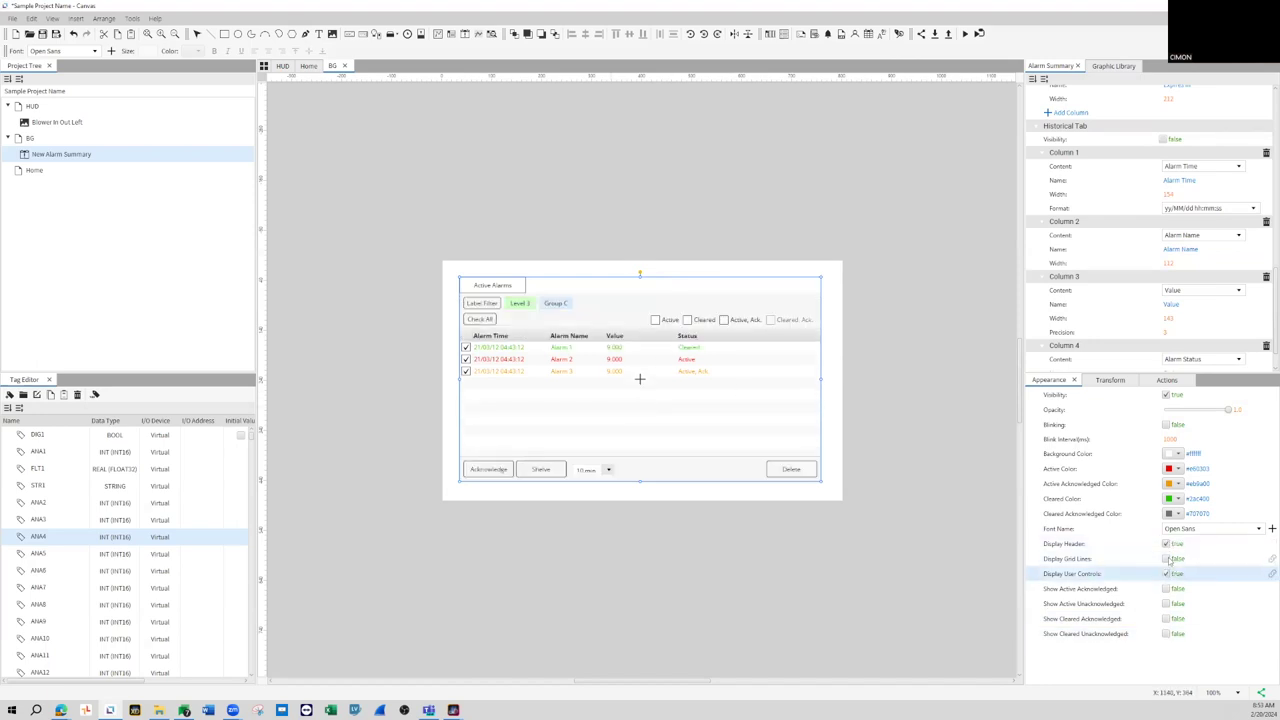
click(1165, 588)
click(1165, 603)
click(1165, 618)
click(1165, 633)
click(841, 430)
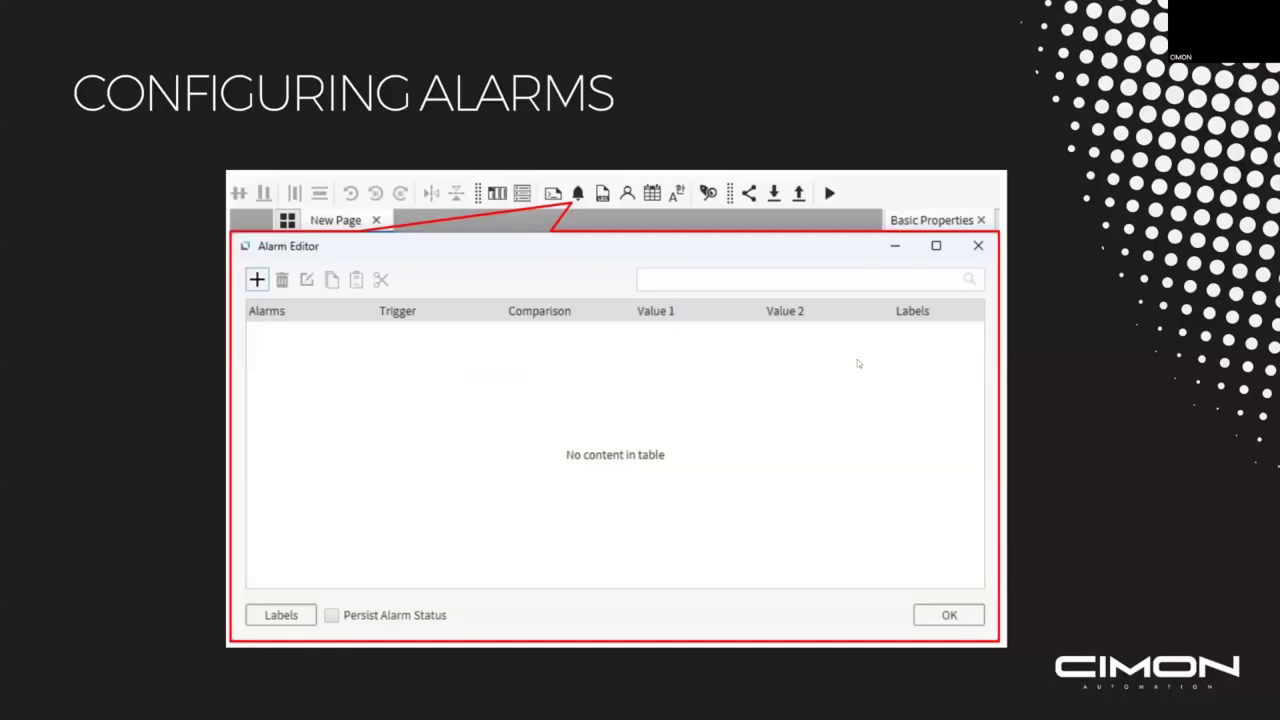
key(Right)
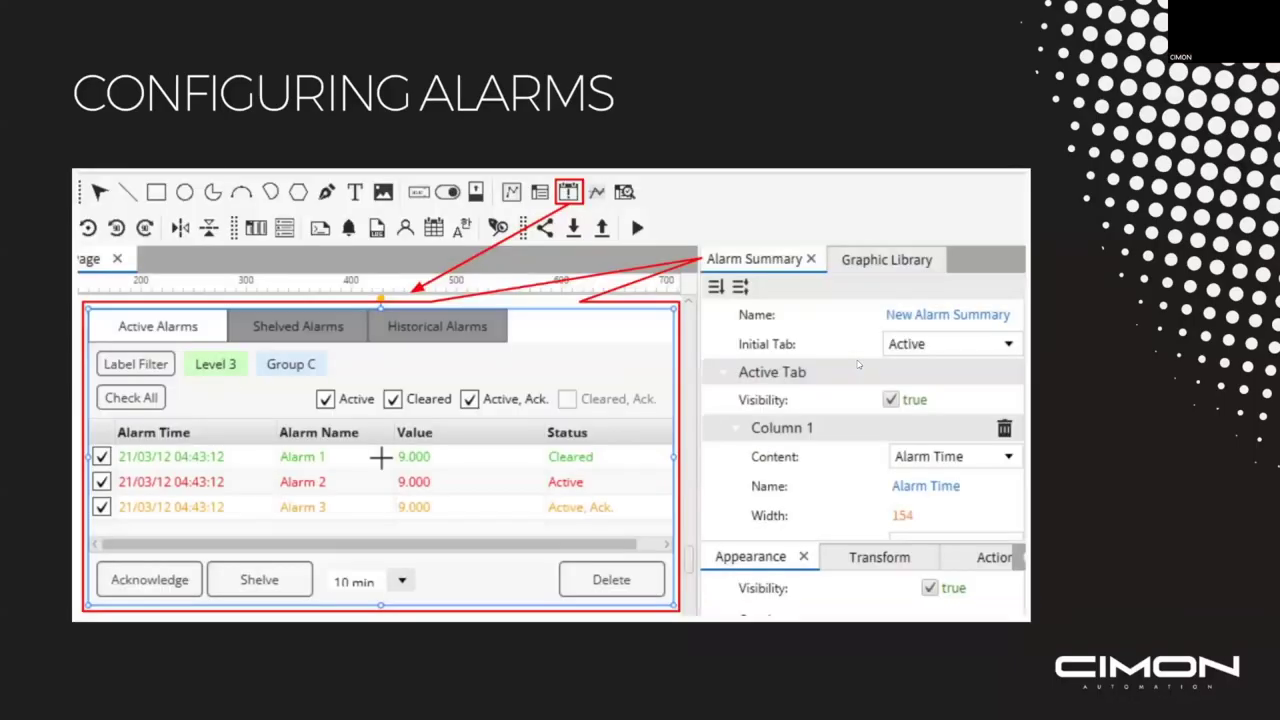